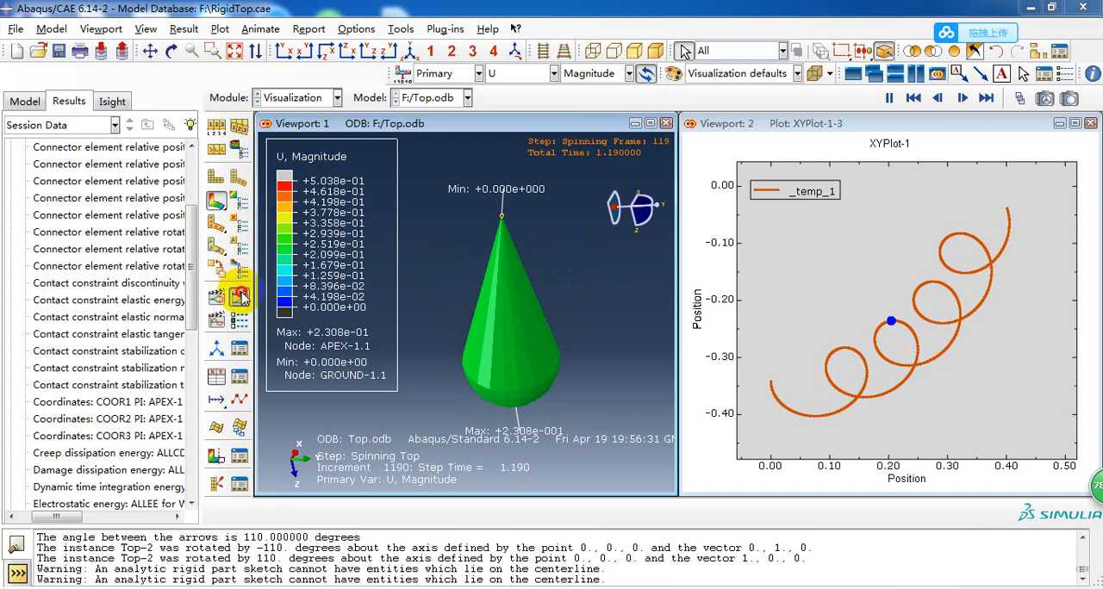
Switch to the Part module and display the Top part of the Top model from a tilted angle.
left_click(312, 95)
left_click(277, 114)
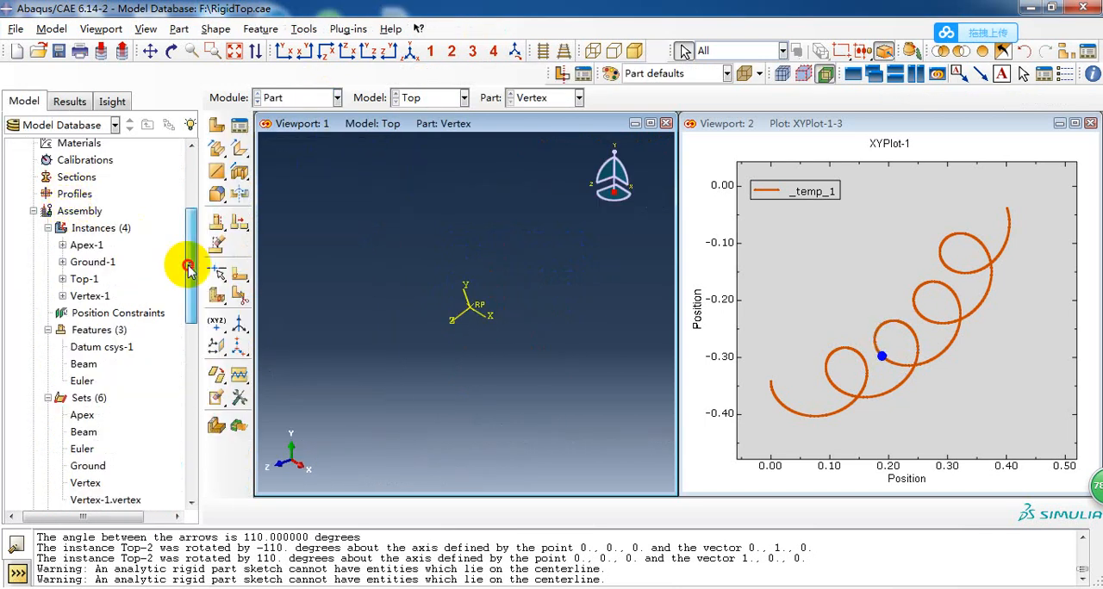
left_click_drag(189, 268, 189, 248)
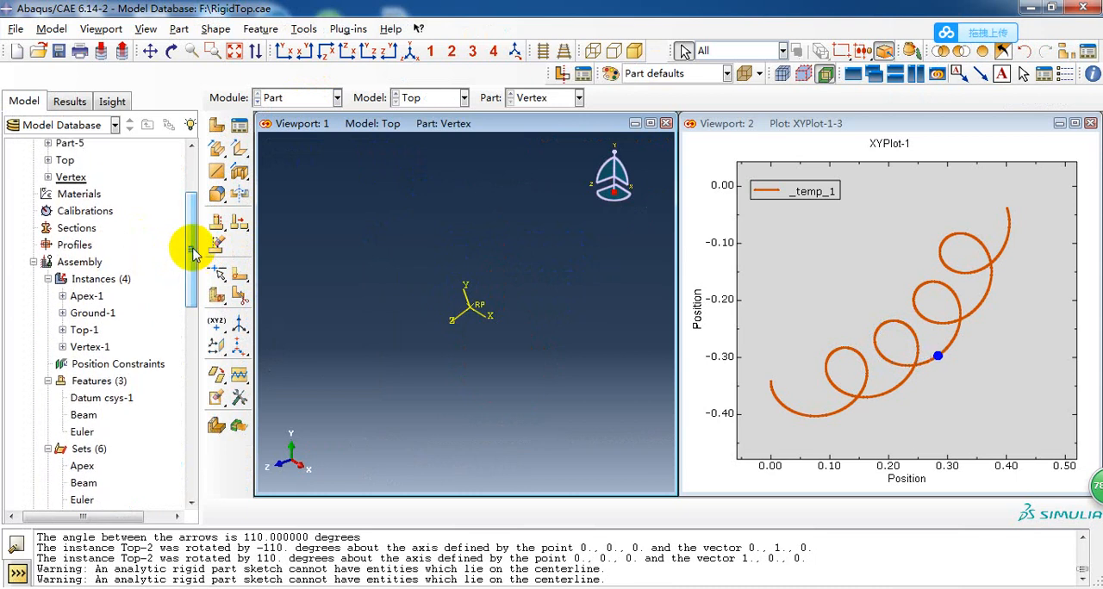
left_click(410, 98)
left_click(526, 98)
left_click(527, 98)
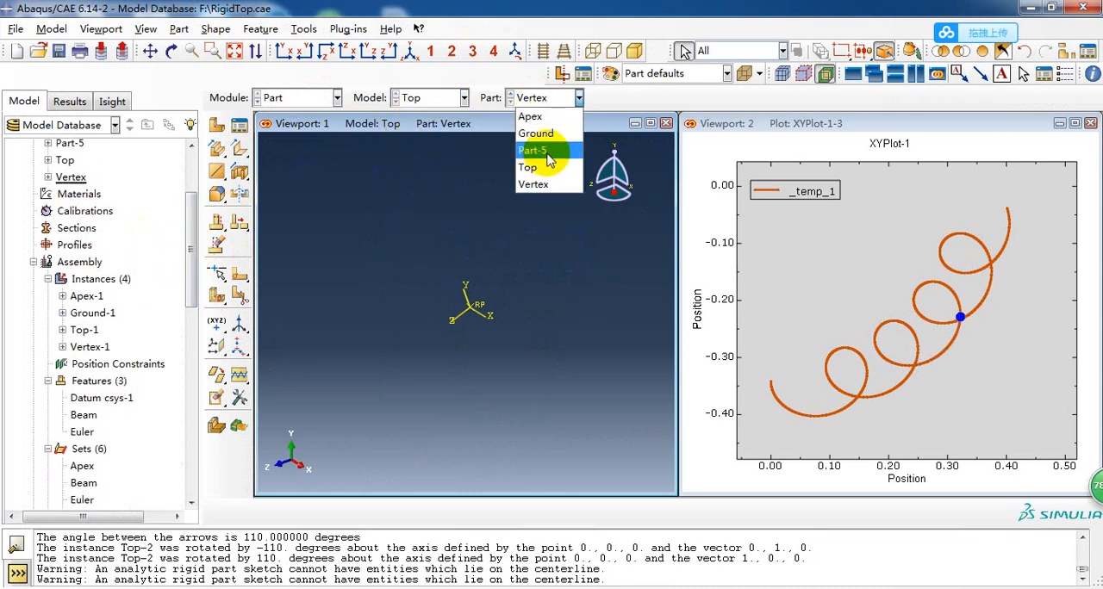
left_click(545, 169)
left_click_drag(460, 319, 475, 288, "ctrl+alt")
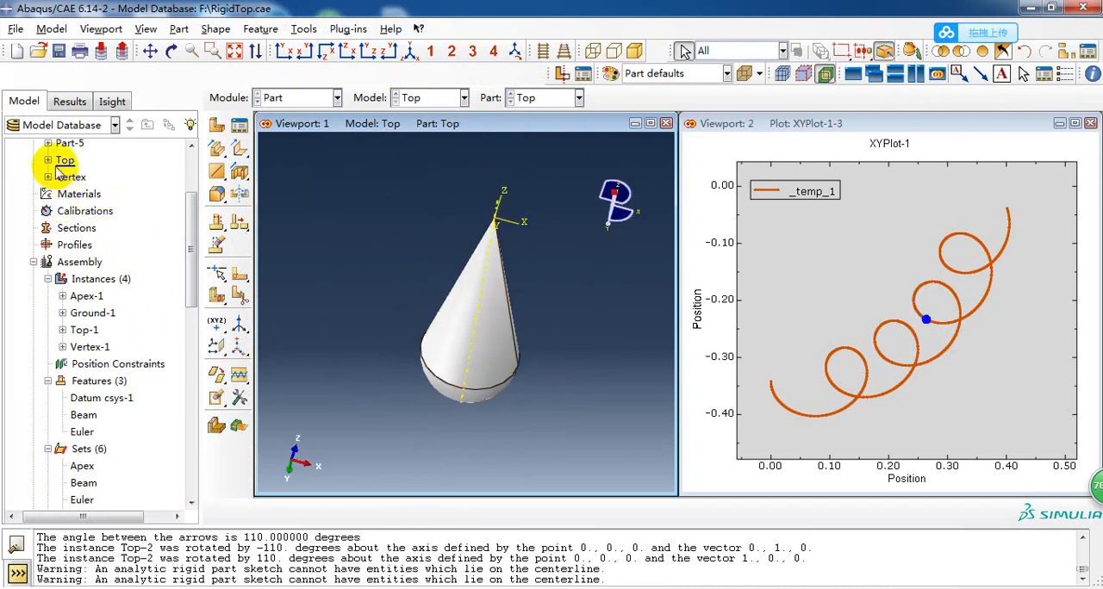
Delete Part-5 from the Top model.
left_click_drag(191, 233, 184, 227)
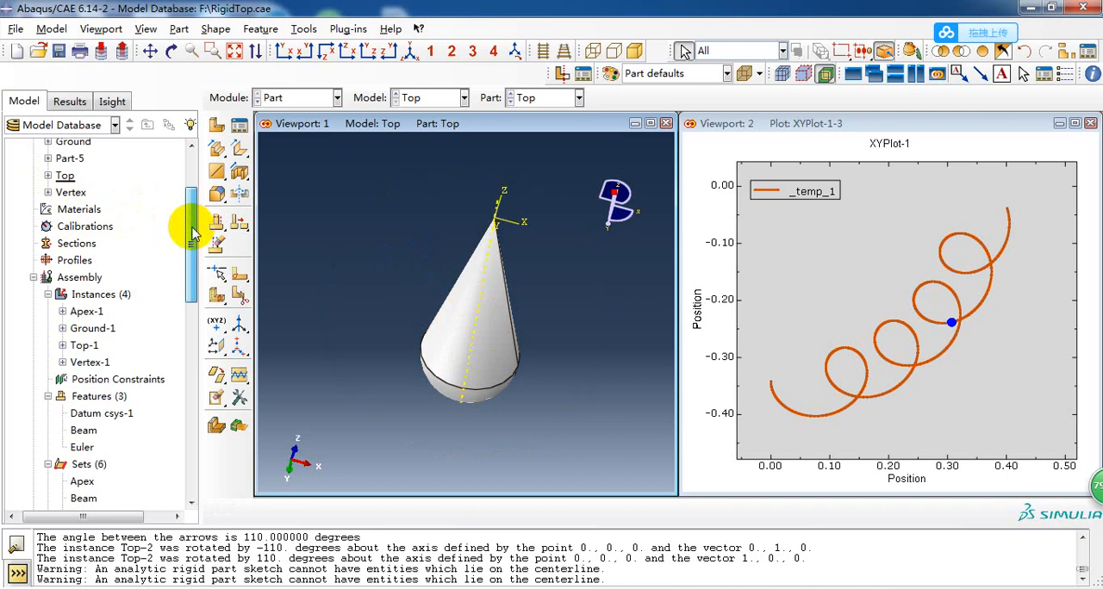
right_click(62, 164)
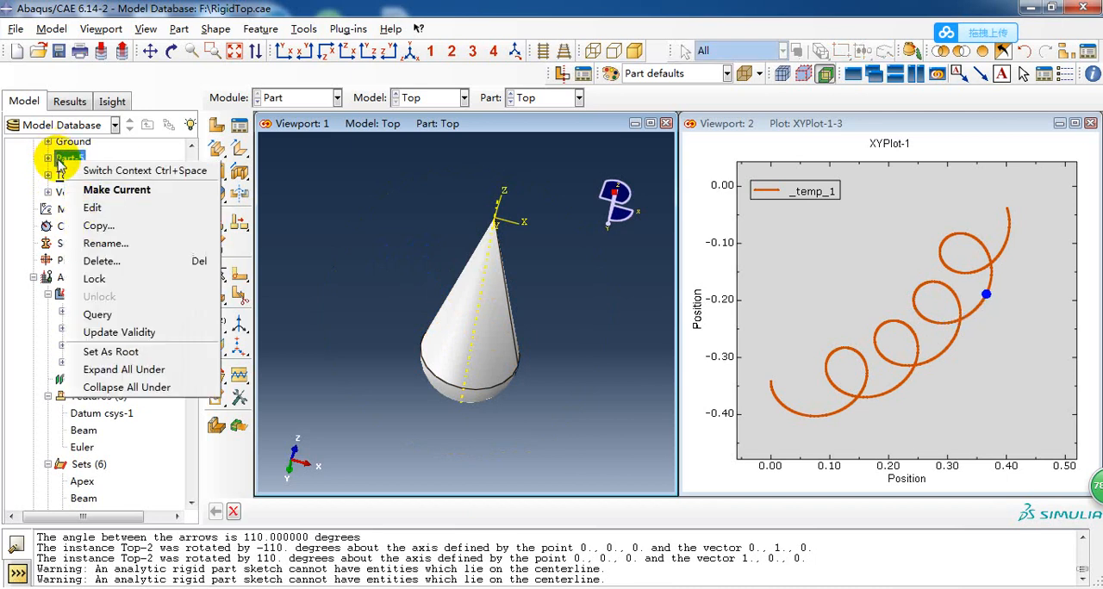
left_click(100, 261)
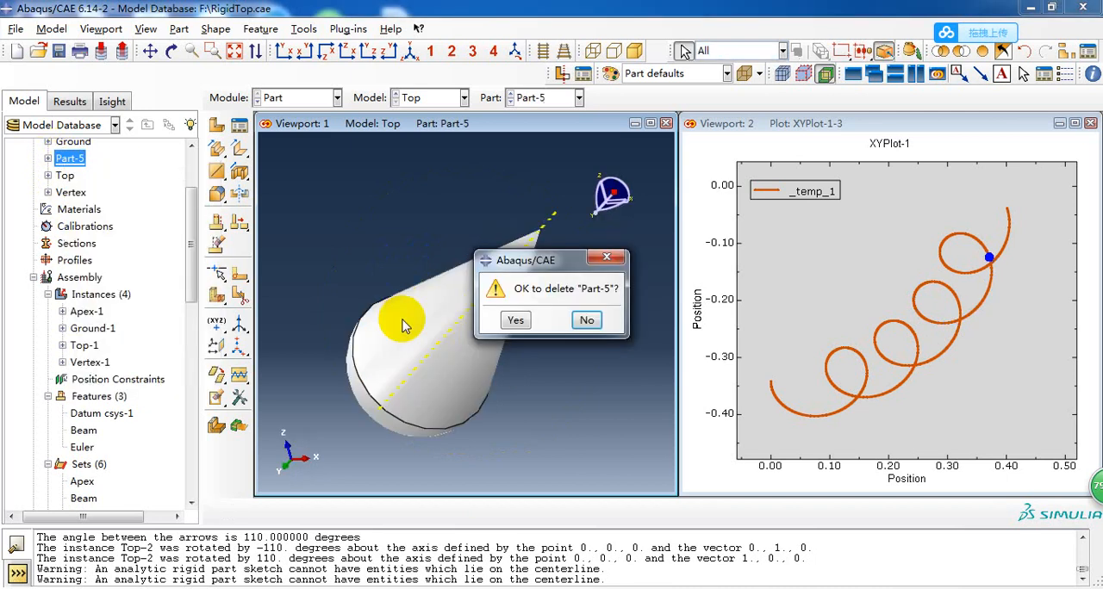
left_click(513, 321)
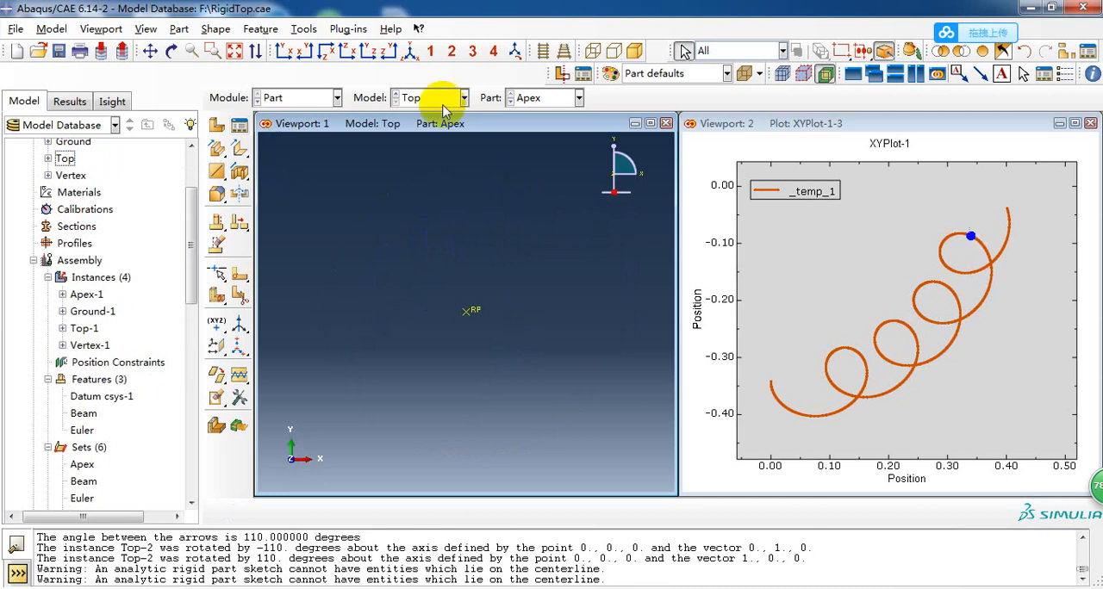
Examine the Ground, Top and Vertex parts one after another, returning to the Top part.
left_click(531, 100)
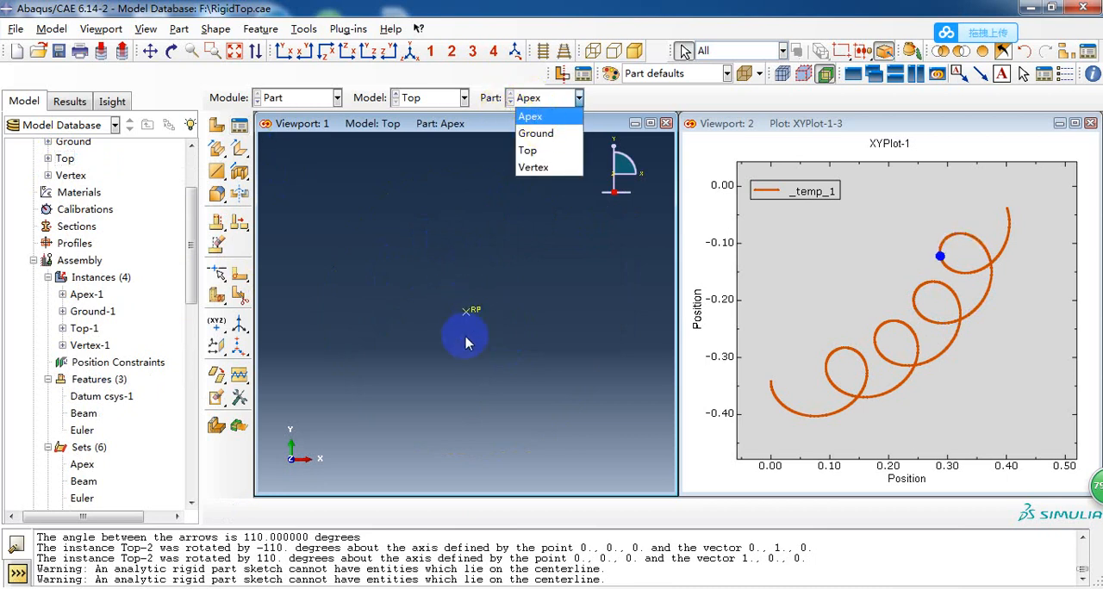
left_click(536, 135)
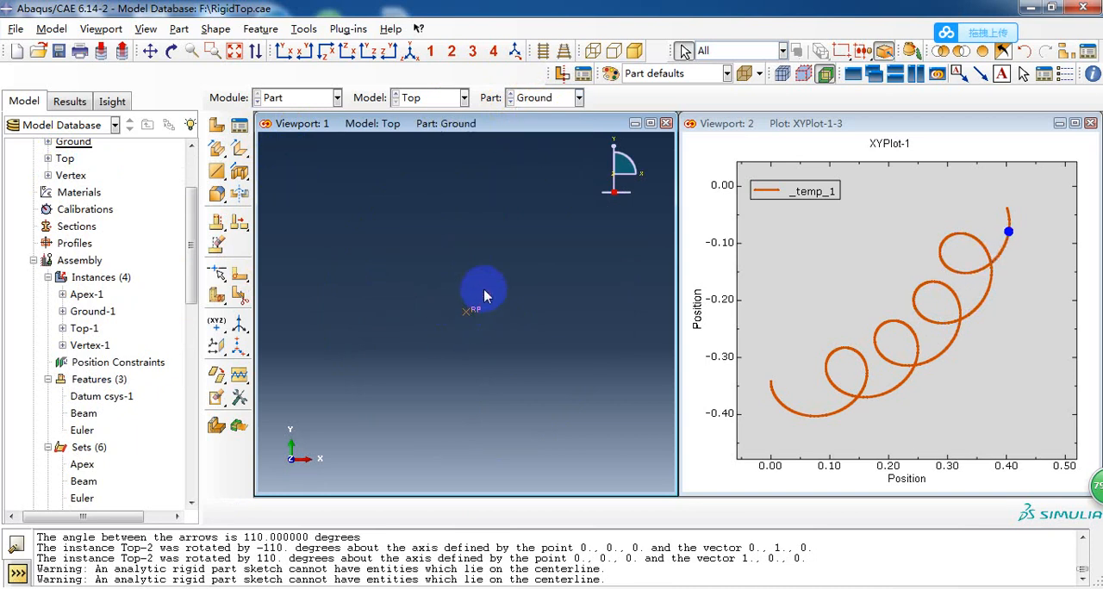
left_click(537, 98)
left_click(548, 166)
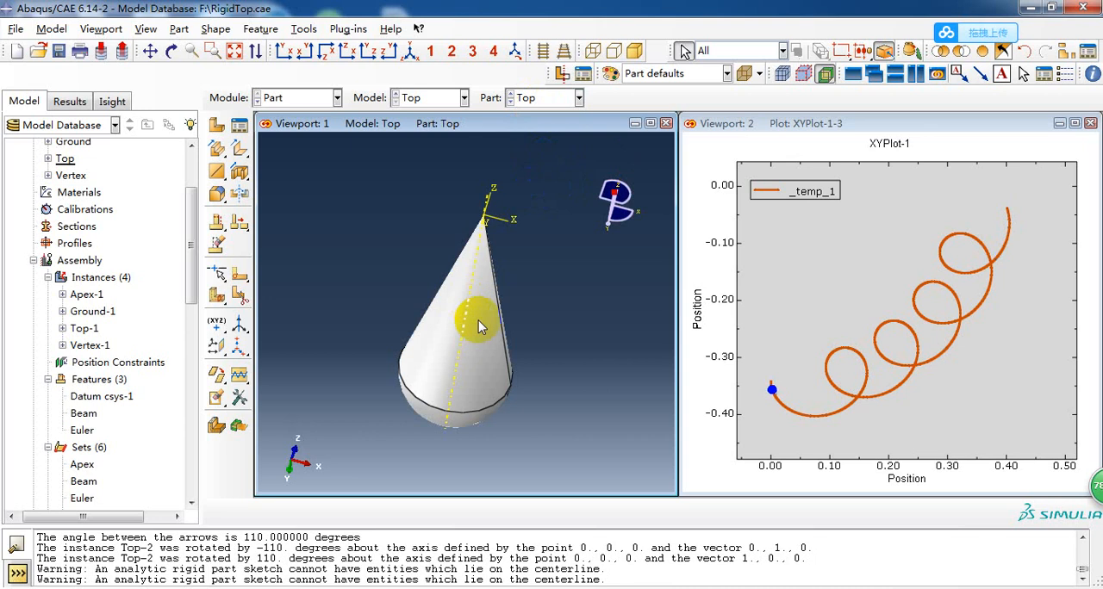
mouse_move(478, 321)
left_mouse_down("ctrl+alt")
mouse_move(438, 316)
mouse_move(591, 319)
mouse_move(480, 333)
mouse_move(525, 339)
mouse_move(529, 302)
left_mouse_up("ctrl+alt")
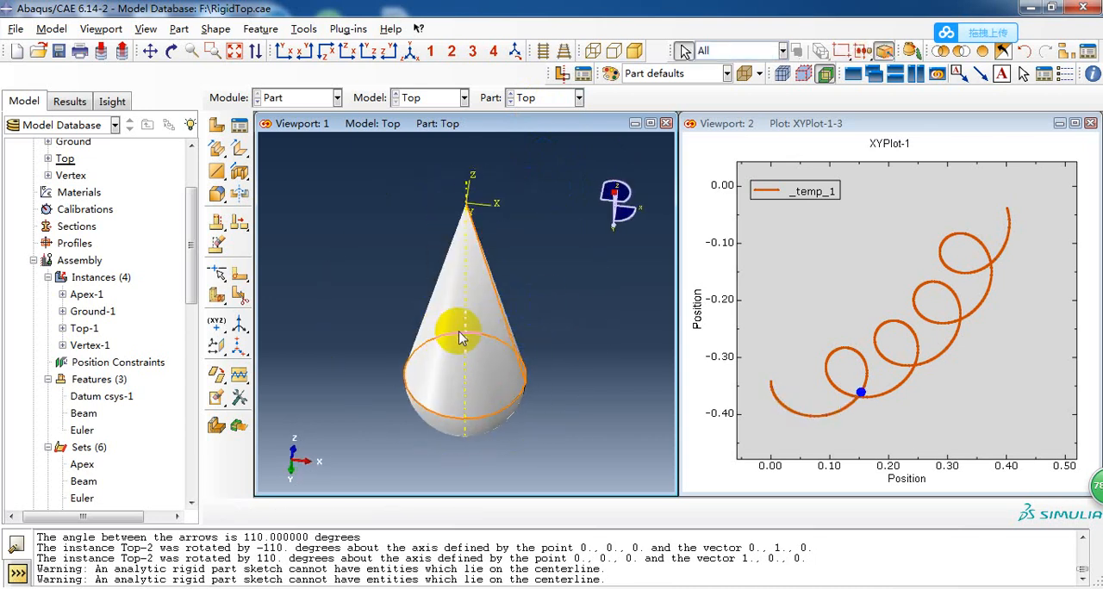
left_click(543, 97)
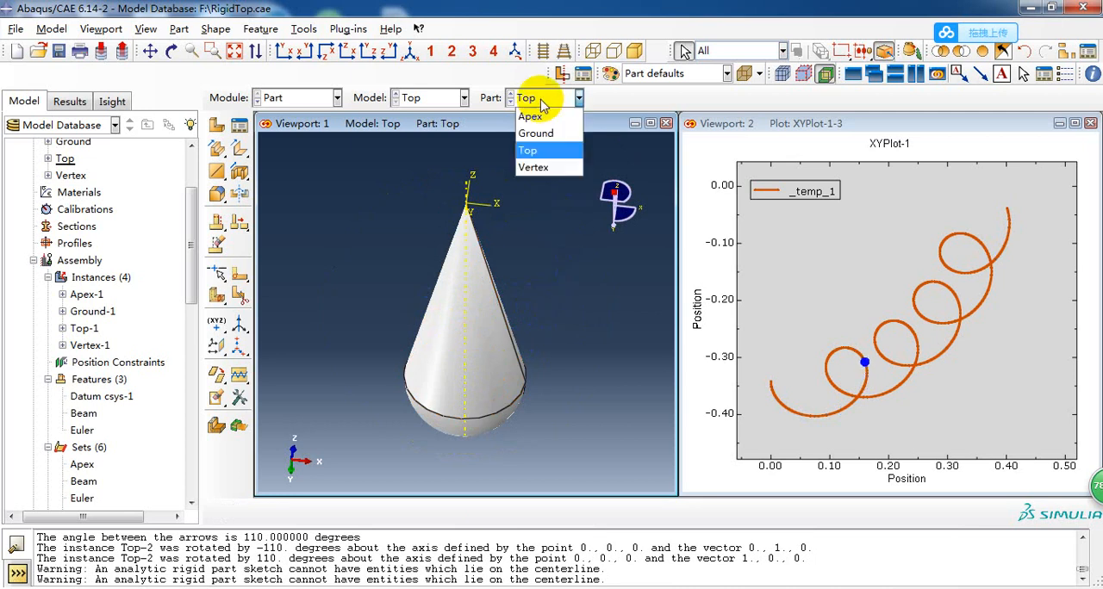
left_click(536, 167)
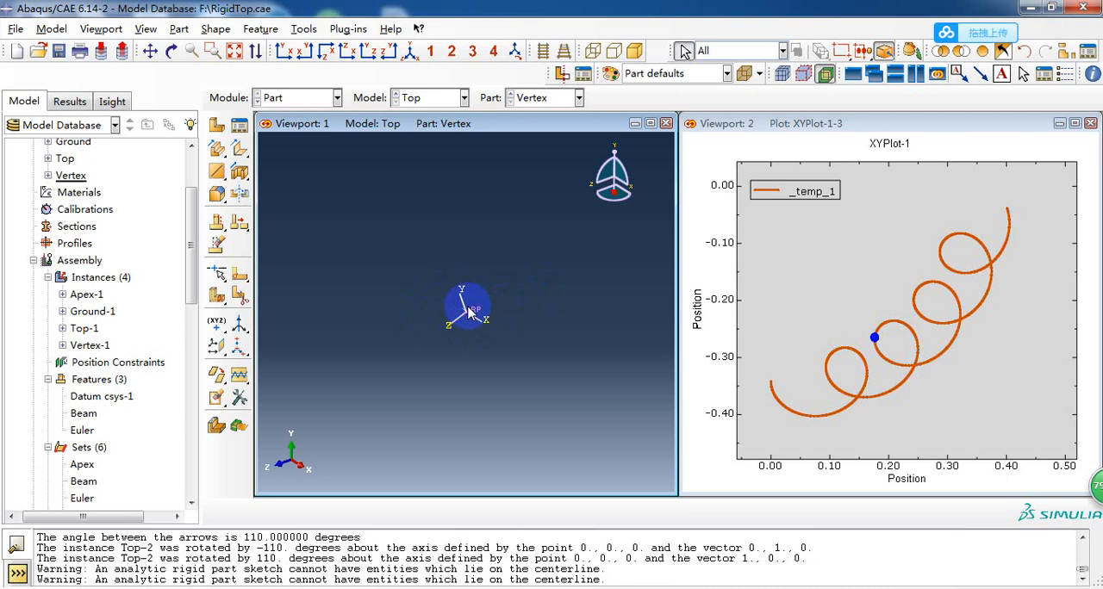
left_click(563, 99)
left_click(400, 205)
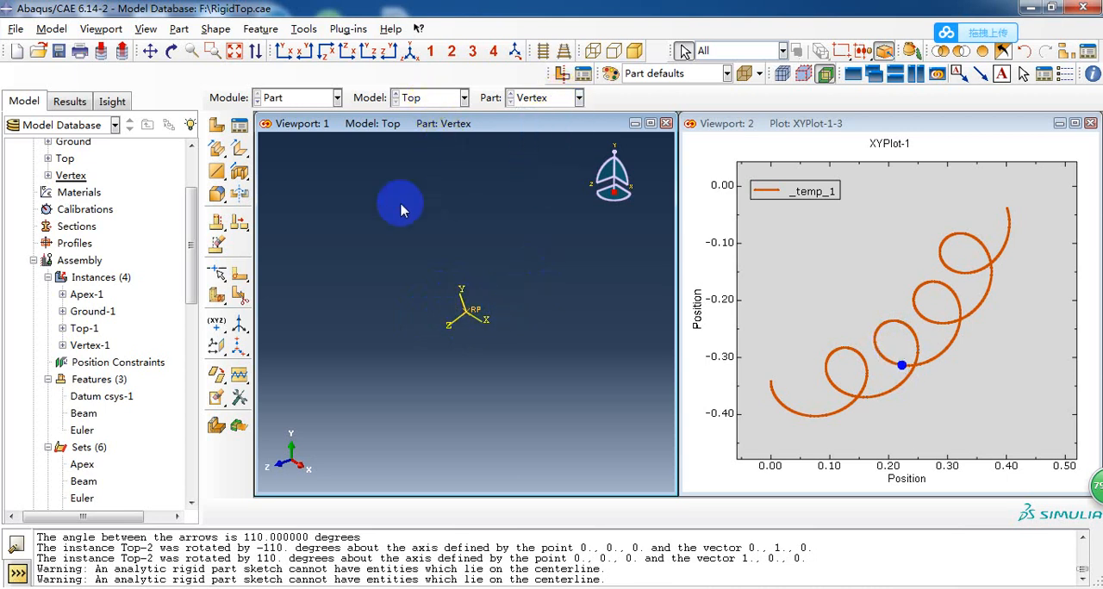
left_click(543, 98)
left_click(543, 146)
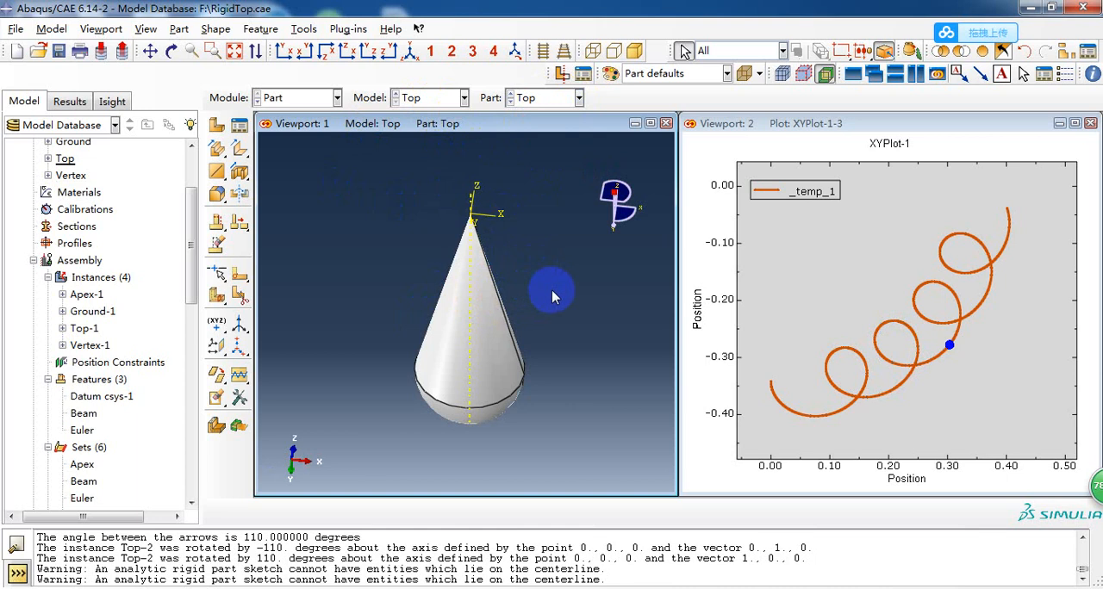
left_click_drag(552, 290, 378, 273, "ctrl+alt")
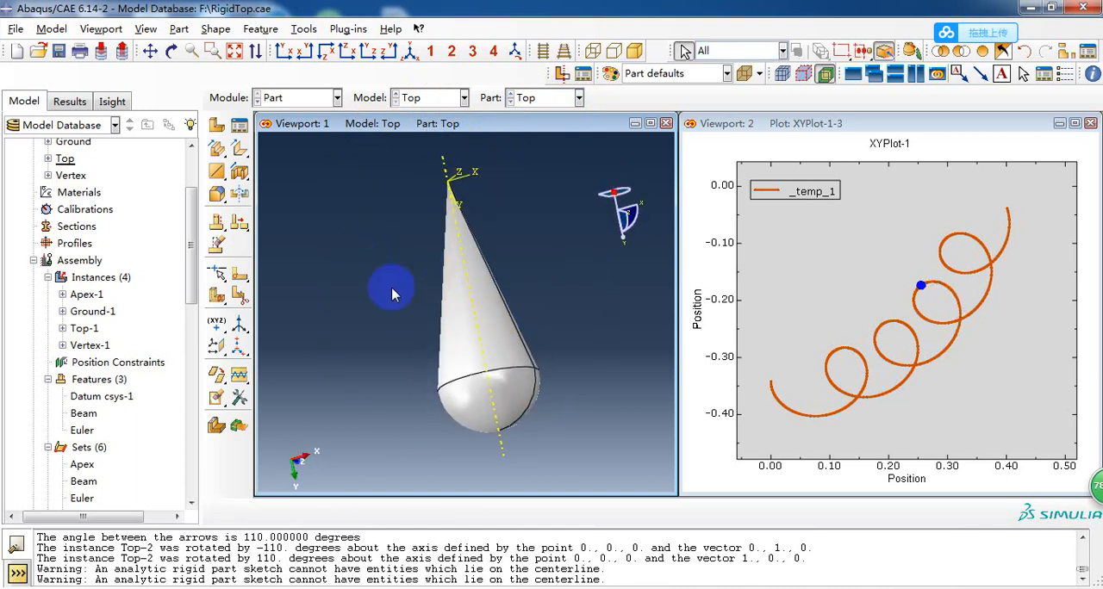
Create a 3D analytical rigid revolved-shell part, approximate size 2, and sketch a closed right triangle through (0,0), (0,0.8) and (0.2,0.8).
left_click(217, 127)
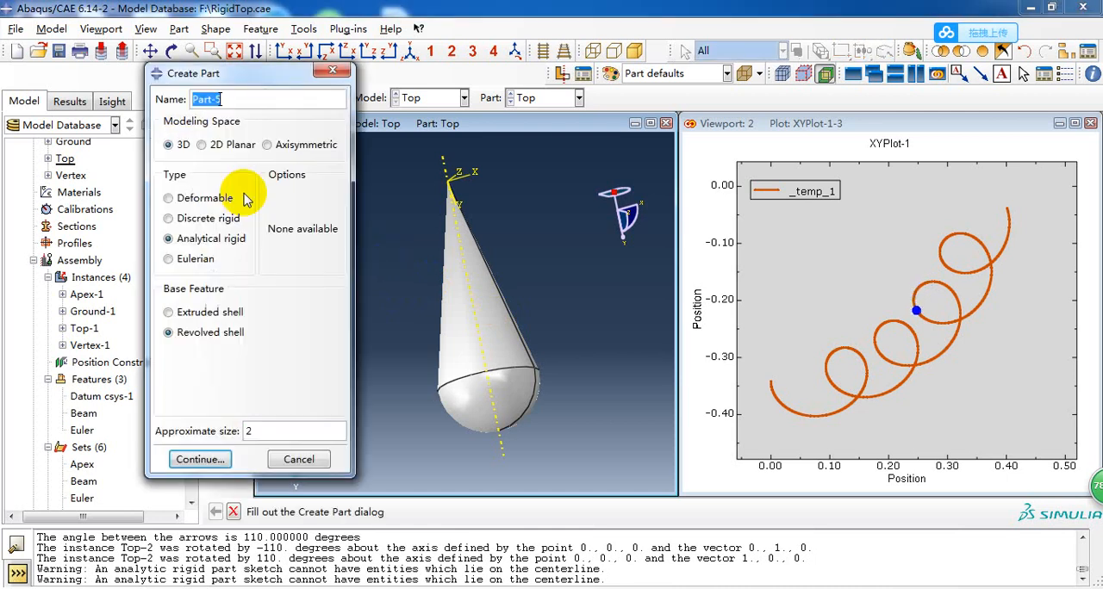
left_click(201, 463)
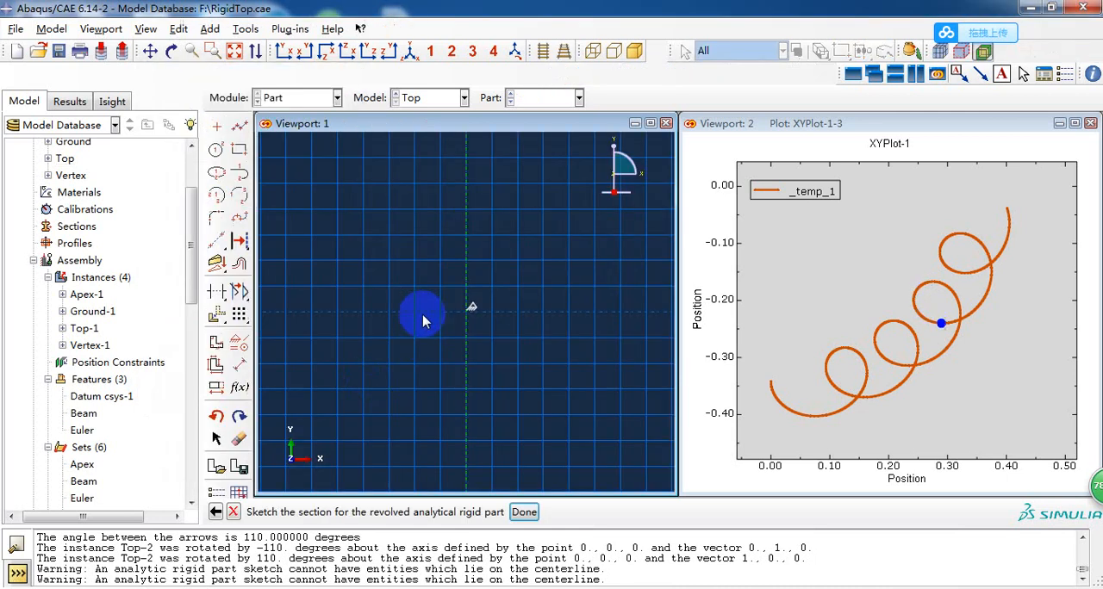
left_click(240, 127)
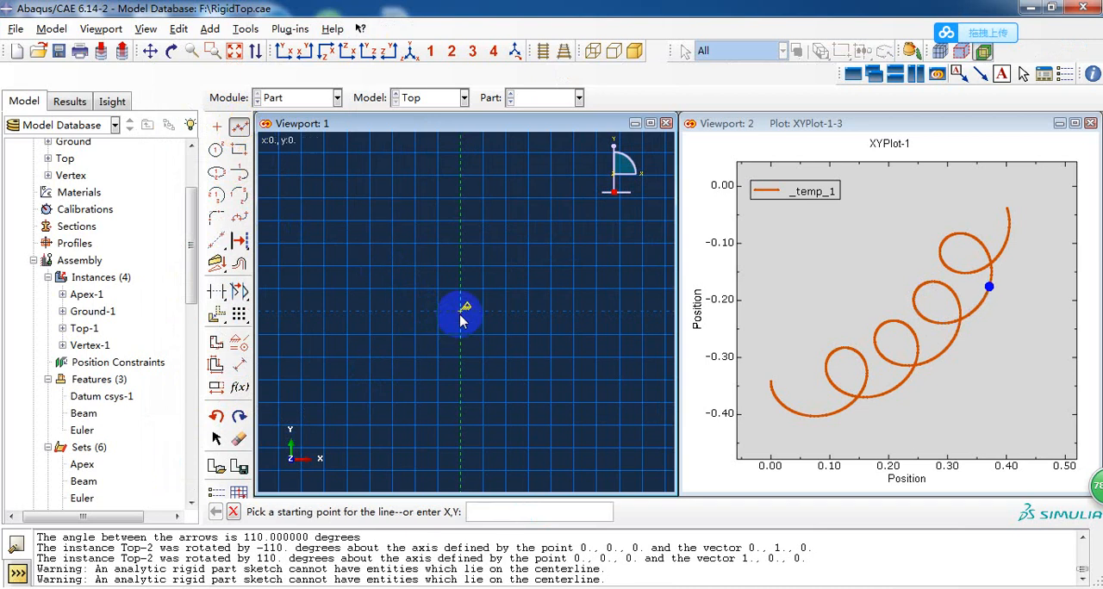
type("0,0")
key("Return")
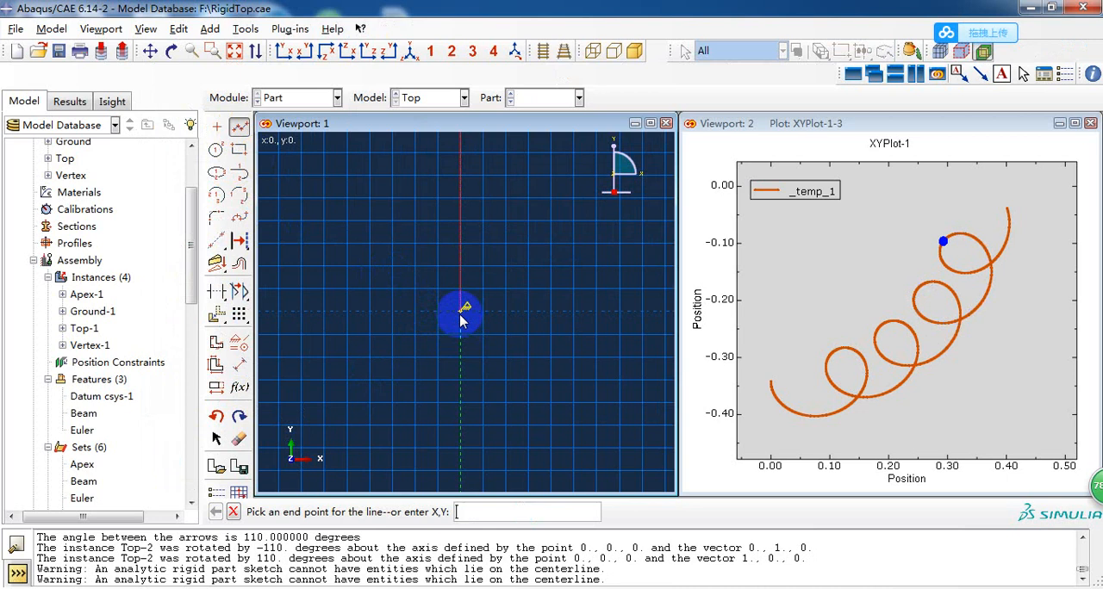
scroll(449, 400, "up", 10)
scroll(489, 365, "down", 1)
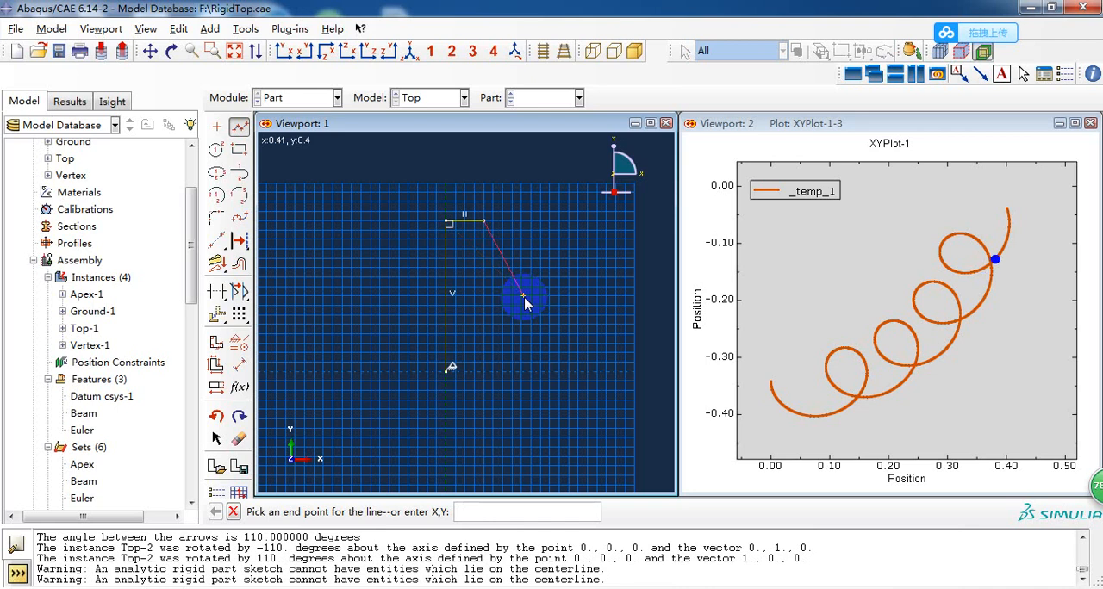
key("Return")
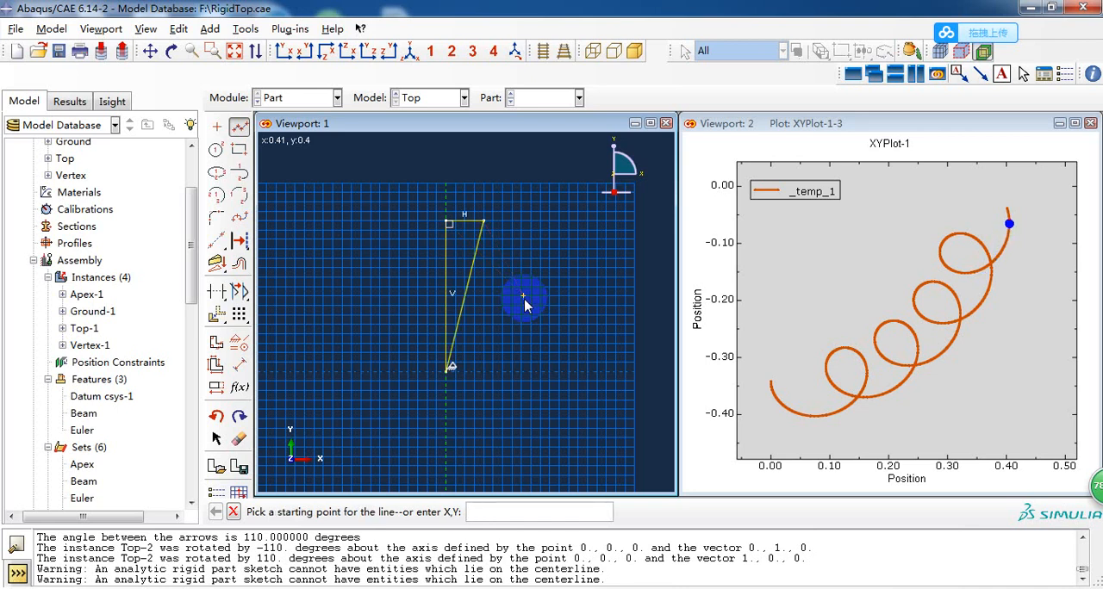
Draw a circle centred on the triangle's right-angle corner at (0,0.8), passing through the corner at (0.2,0.8).
left_click(217, 150)
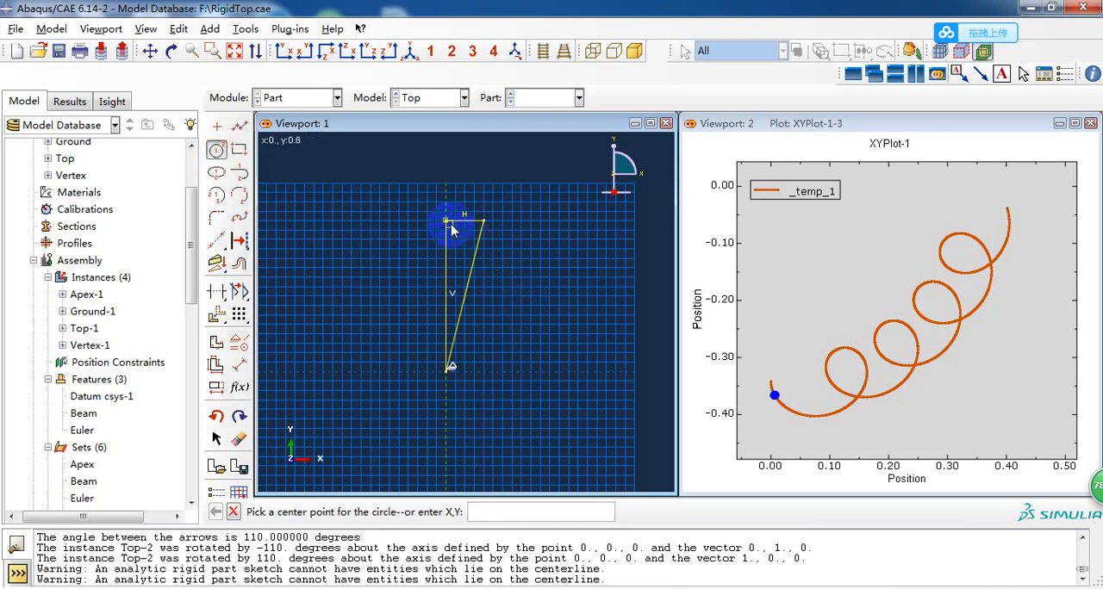
left_click(448, 223)
left_click(484, 225)
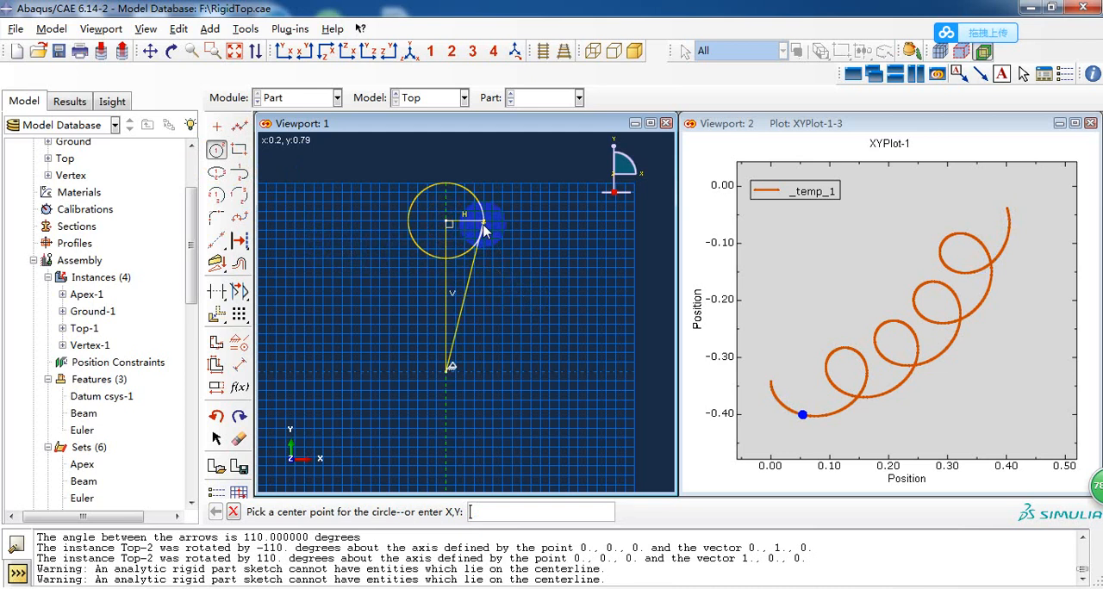
Trim away the circle's half beyond the axis, its lower inner arc, and the triangle's vertical and horizontal lines.
left_click(218, 293)
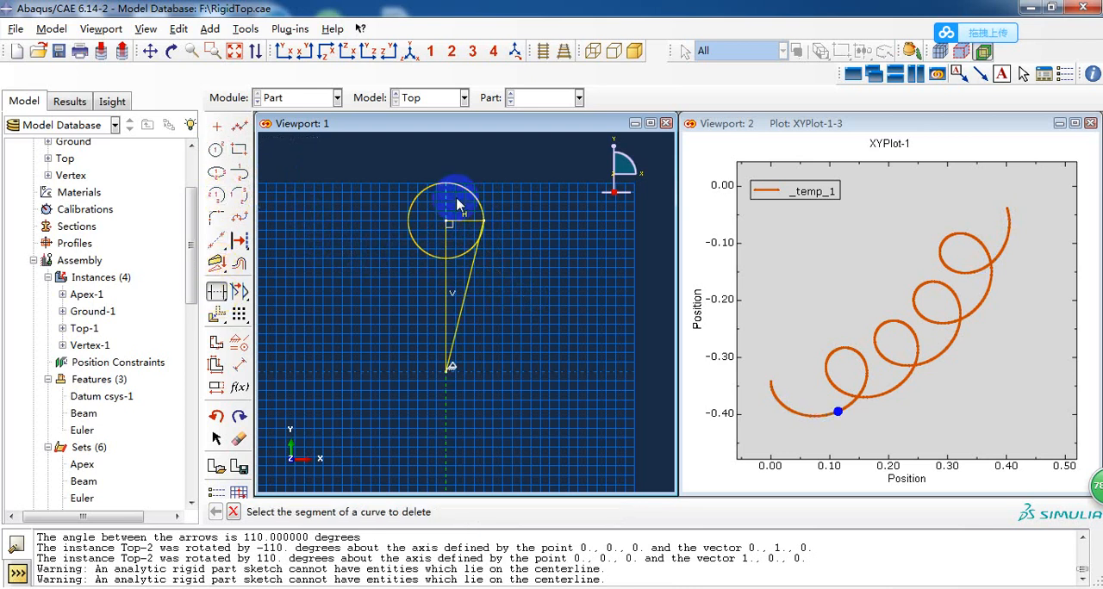
left_click(399, 207)
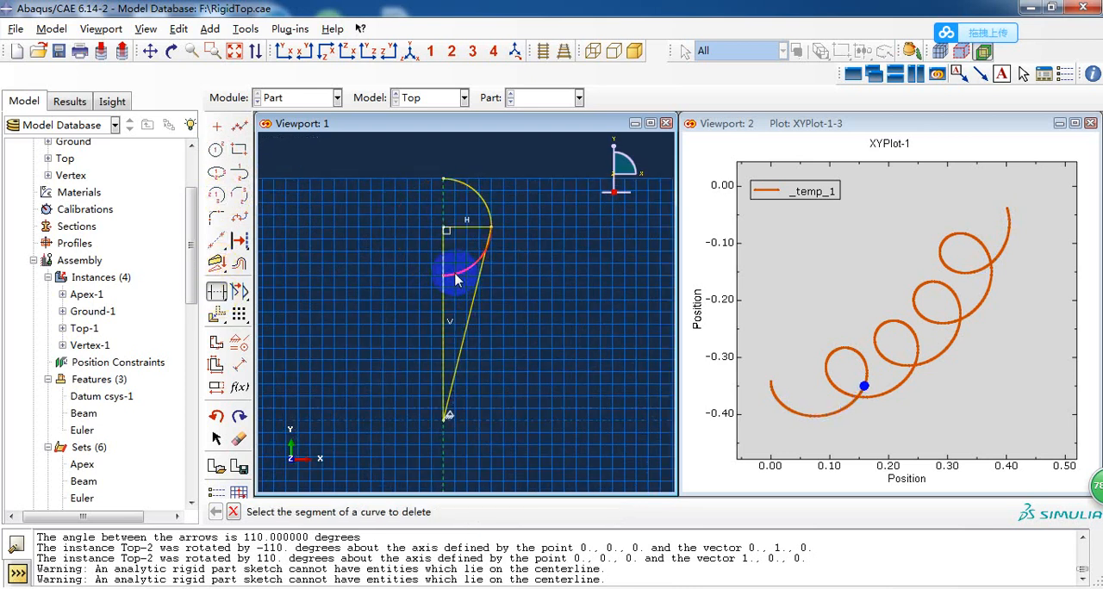
left_click(442, 277)
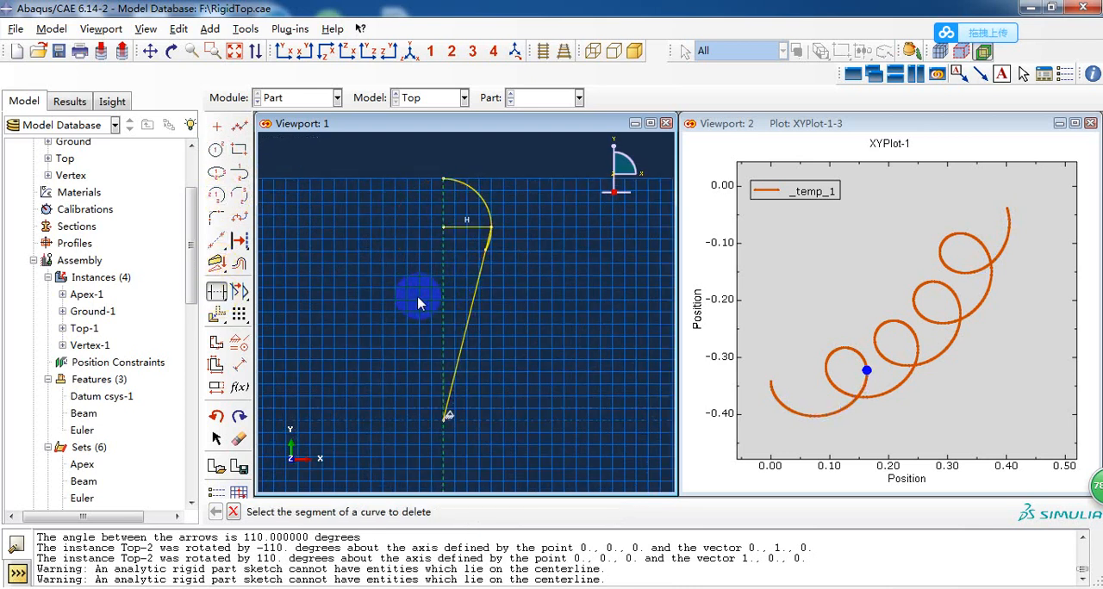
left_click(465, 233)
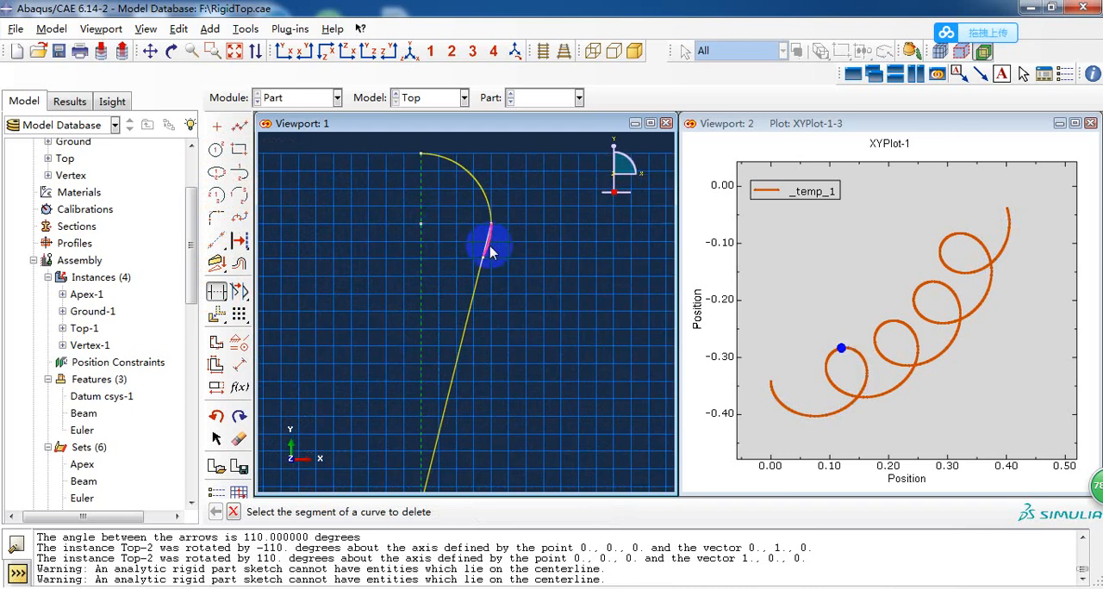
Trim the leftover arc piece beside the slanted line and finish the section to generate the revolved shell.
scroll(493, 250, "up", 3)
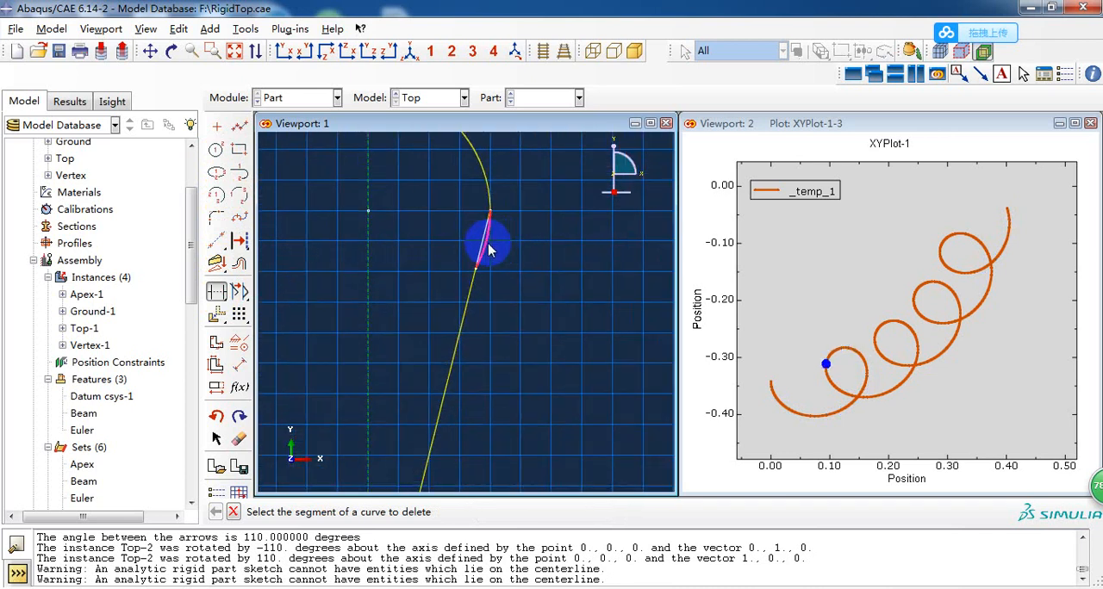
key("ctrl+z")
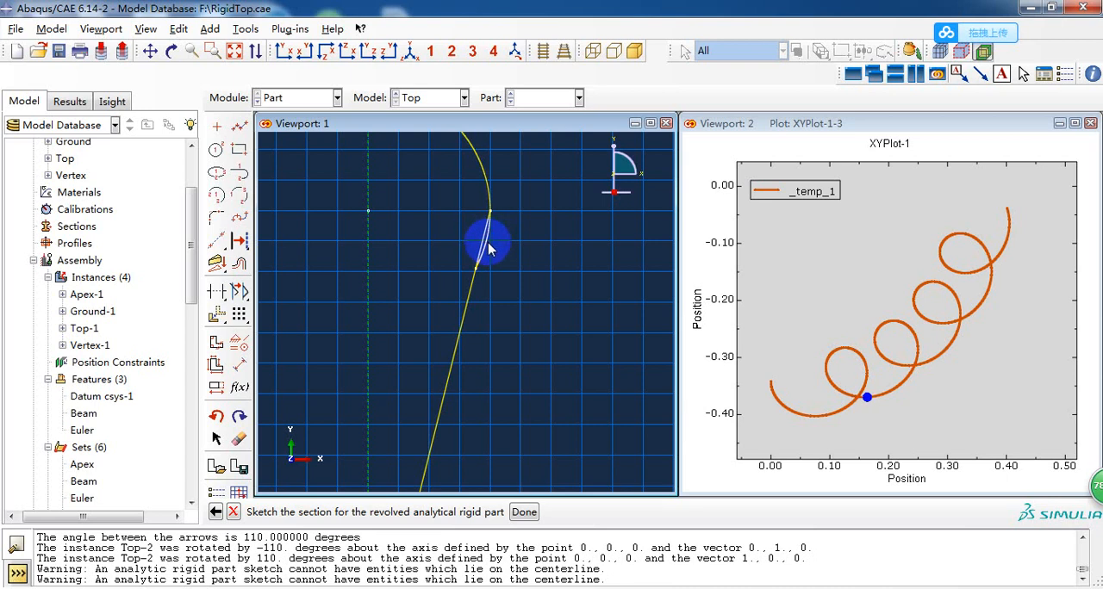
left_click(218, 292)
scroll(581, 281, "down", 4)
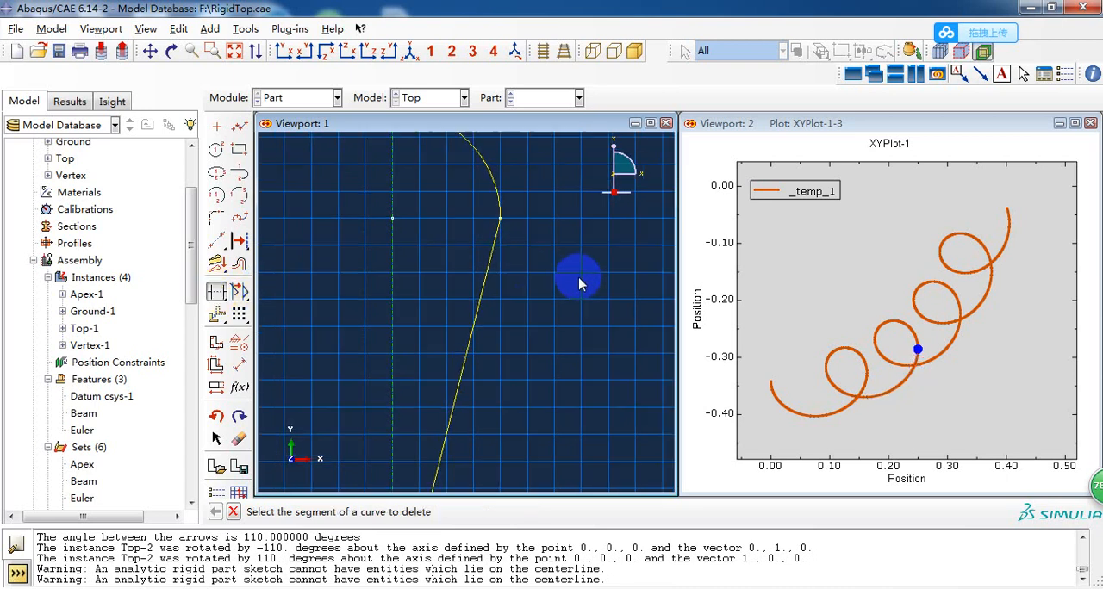
scroll(524, 340, "down", 2)
middle_click(523, 340)
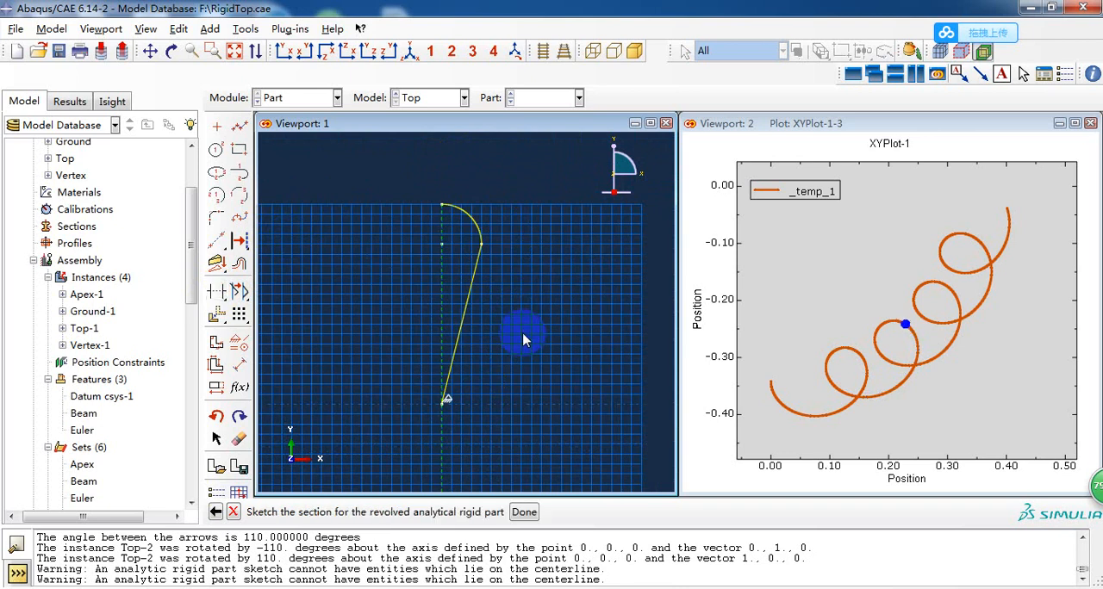
middle_click(525, 338)
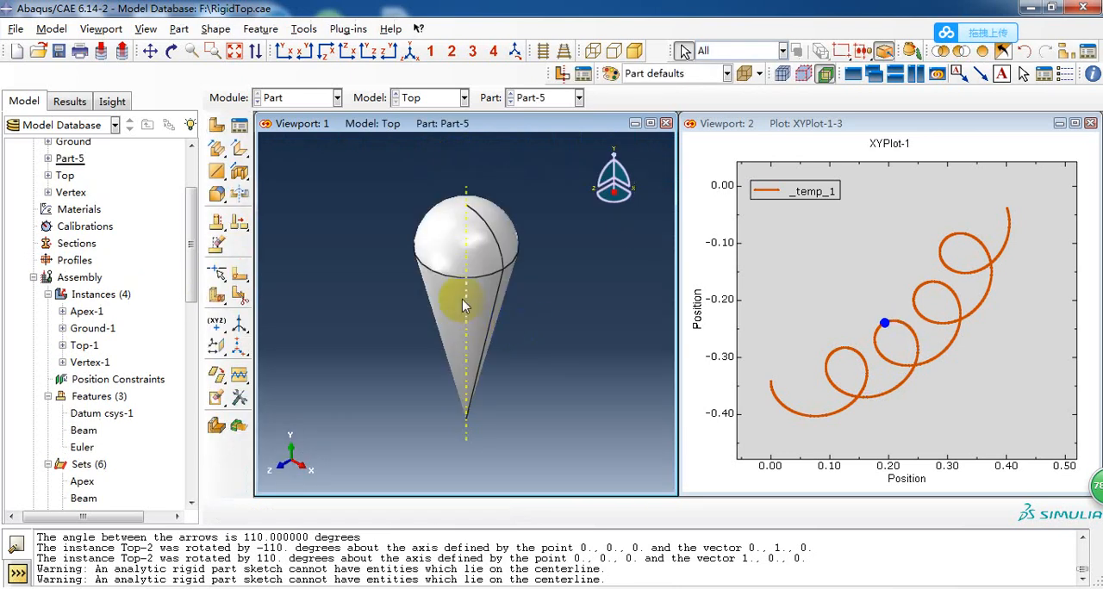
left_click_drag(462, 300, 508, 297, "ctrl+alt")
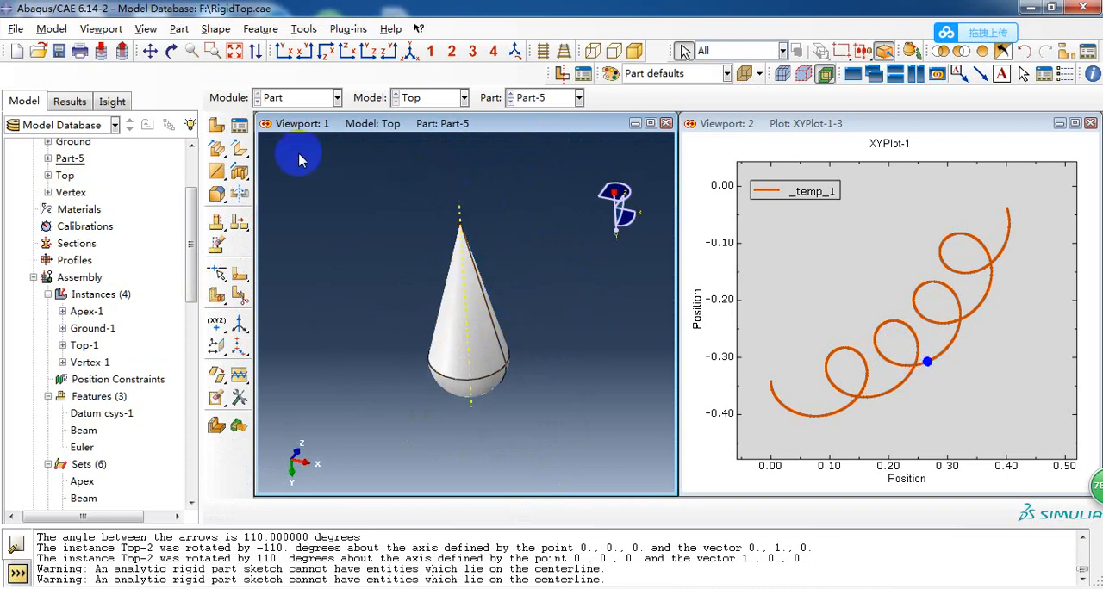
Delete Part-5 from the model.
right_click(72, 164)
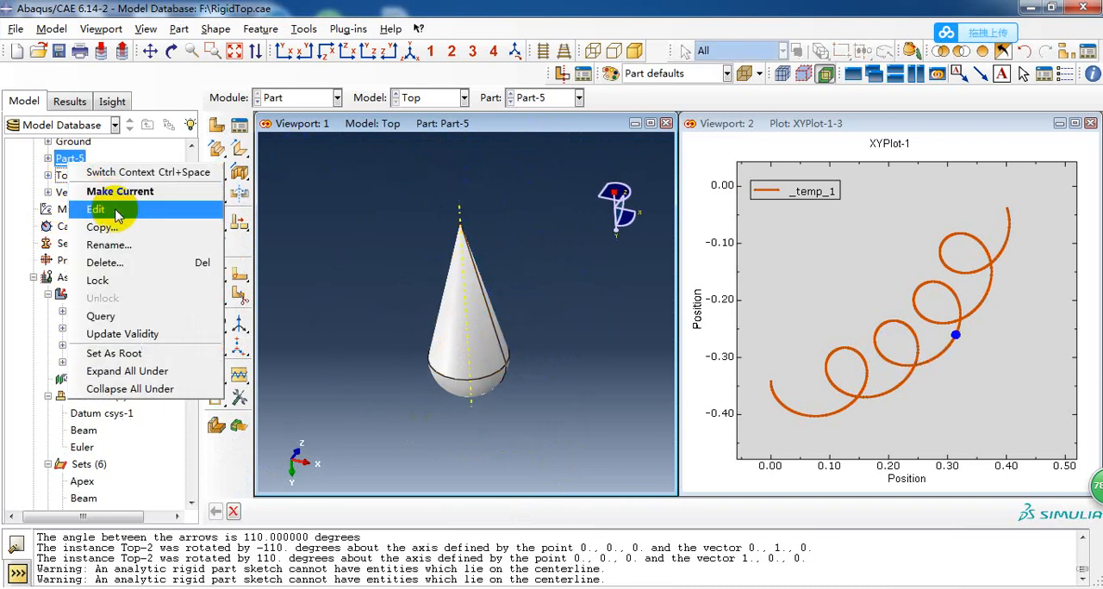
left_click(142, 263)
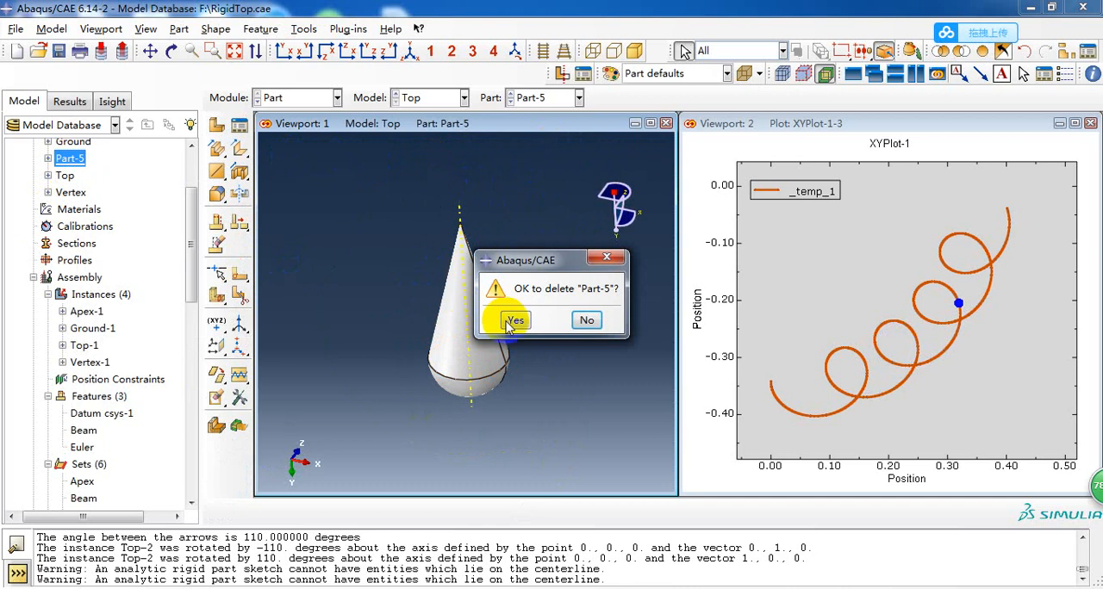
left_click(485, 321)
Display the Top part and examine the coordinate system at the tip of its cone.
left_click(529, 99)
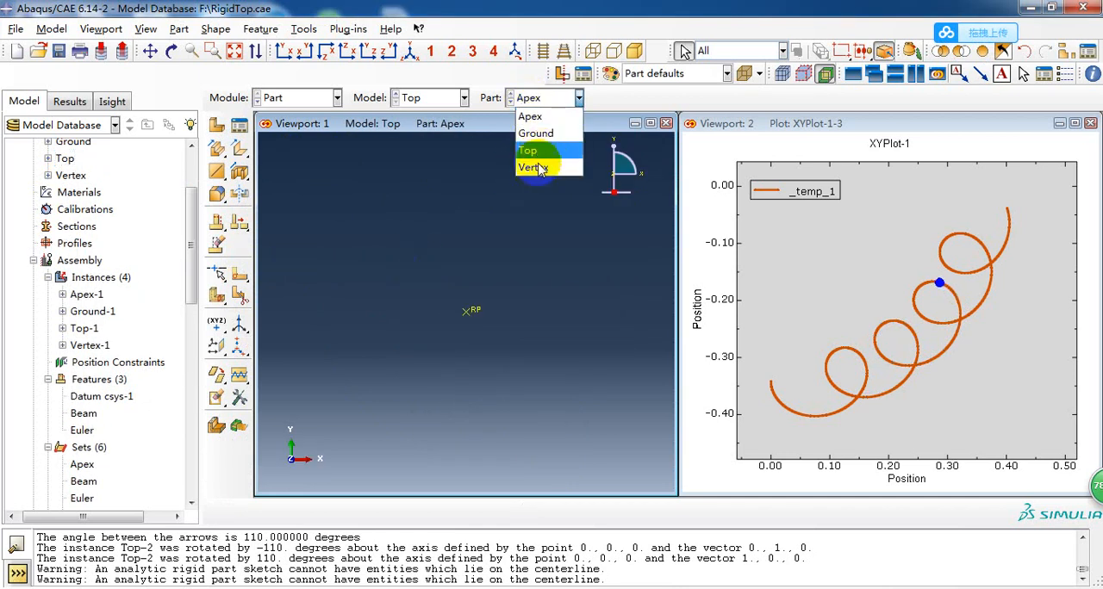
left_click(528, 149)
left_click_drag(485, 362, 425, 184, "ctrl+alt")
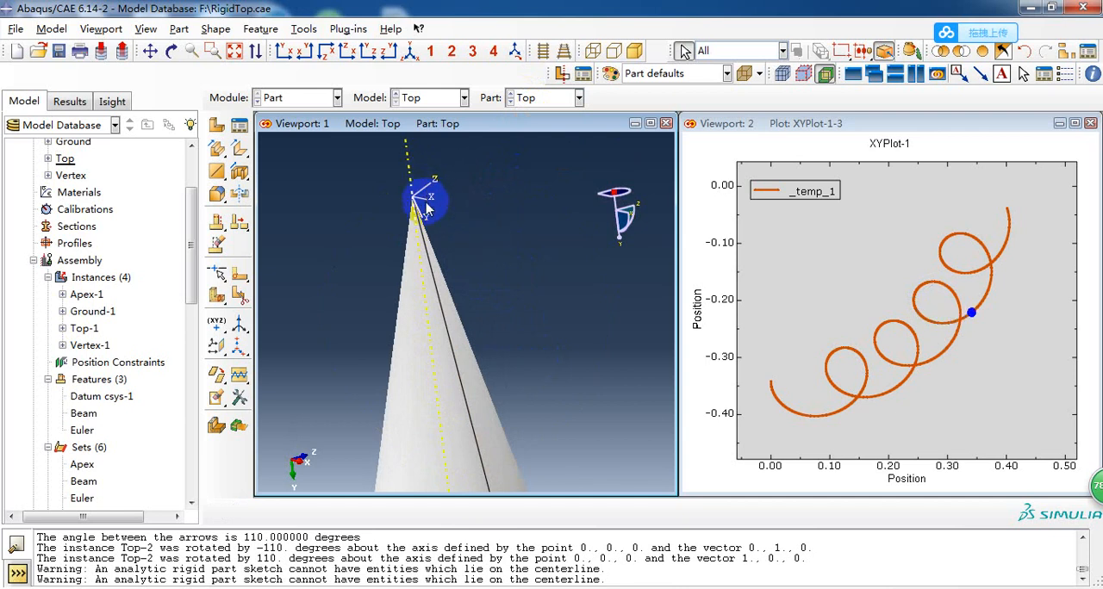
scroll(433, 247, "up", 1)
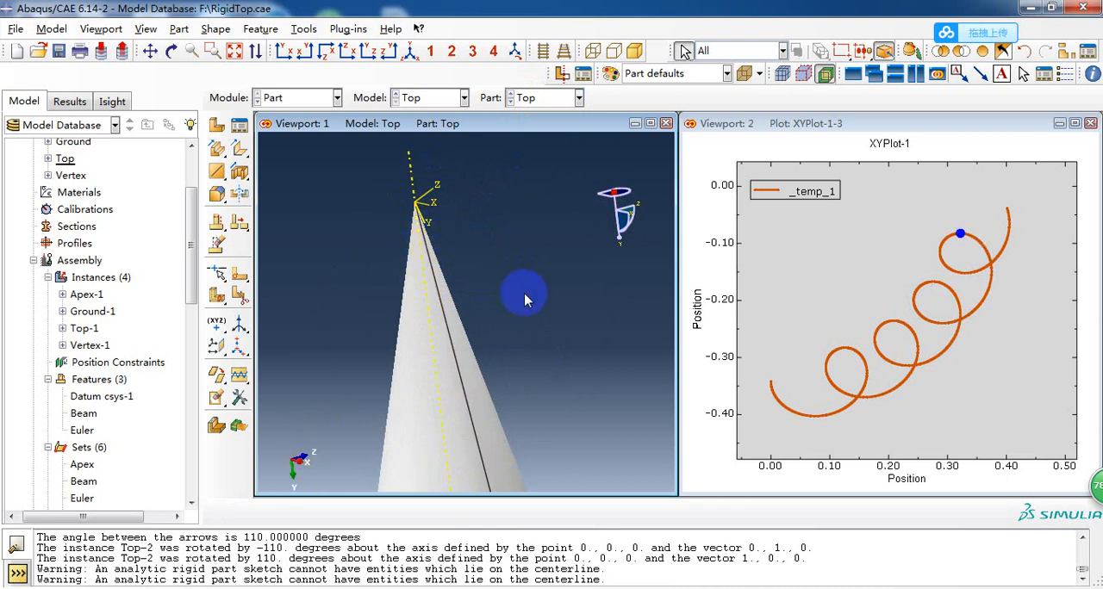
mouse_move(525, 295)
left_mouse_down("ctrl+alt")
mouse_move(525, 331)
mouse_move(509, 327)
left_mouse_up("ctrl+alt")
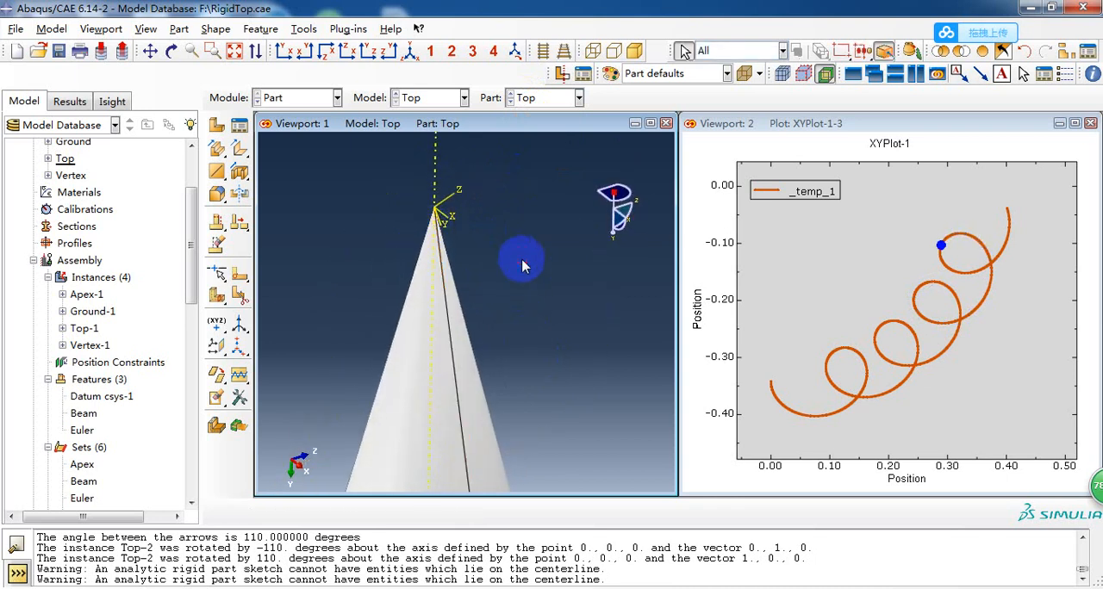
scroll(387, 237, "up", 2)
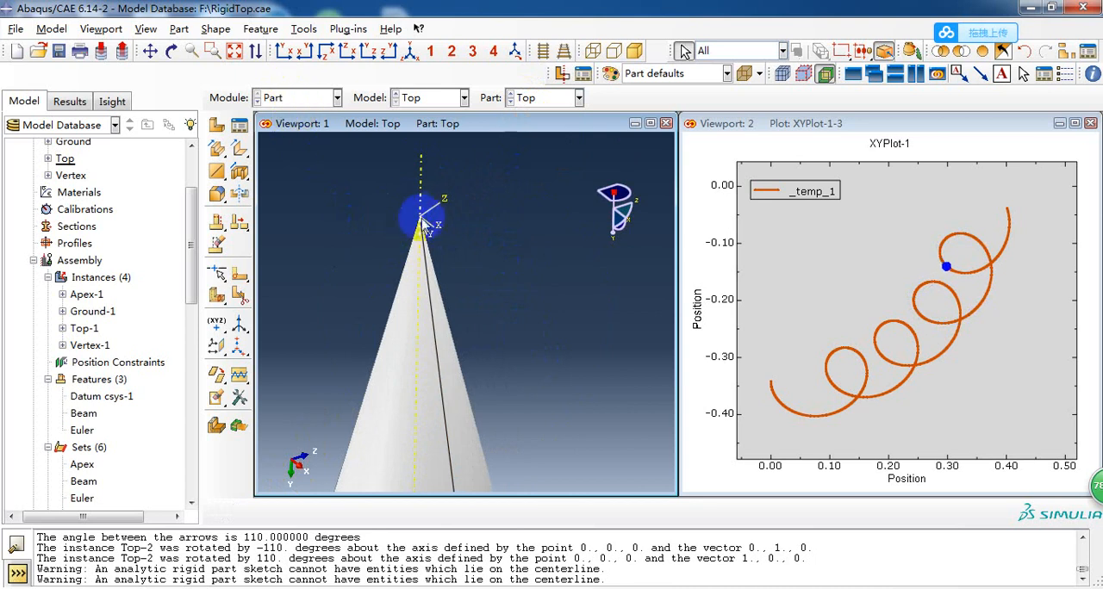
Locate the BodyAxes datum coordinate system among the Top part's features and inspect it on the model.
scroll(52, 236, "up", 2)
scroll(54, 220, "down", 1)
left_click(48, 210)
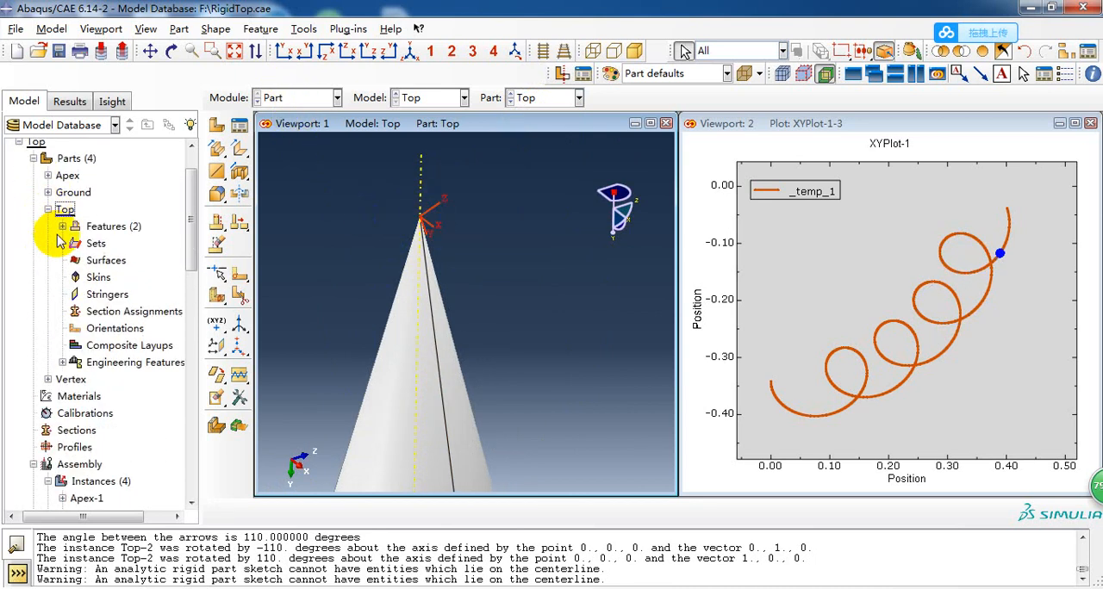
left_click(62, 225)
left_click(108, 261)
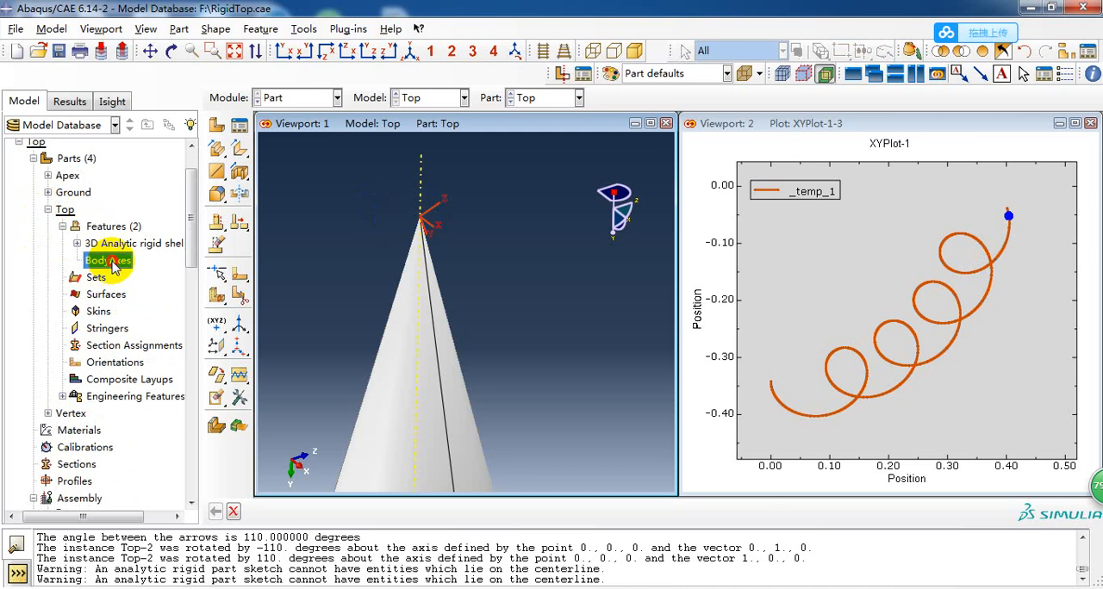
double_click(110, 261)
left_click(550, 324)
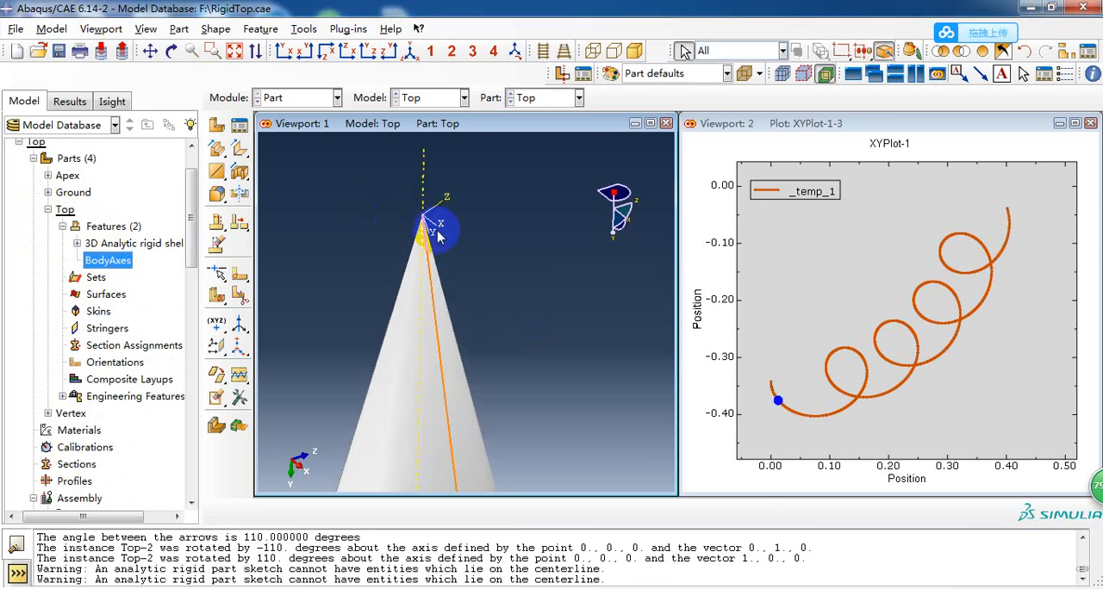
scroll(438, 234, "up", 2)
left_click(218, 126)
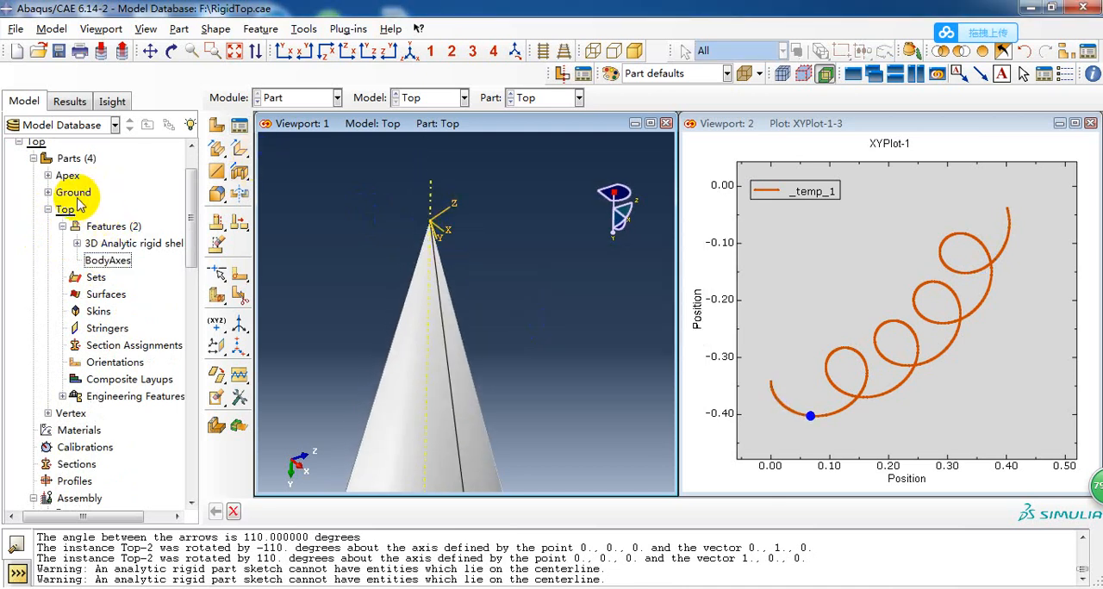
left_click(48, 210)
Switch to the Property module and examine the whole Top part.
left_click(284, 98)
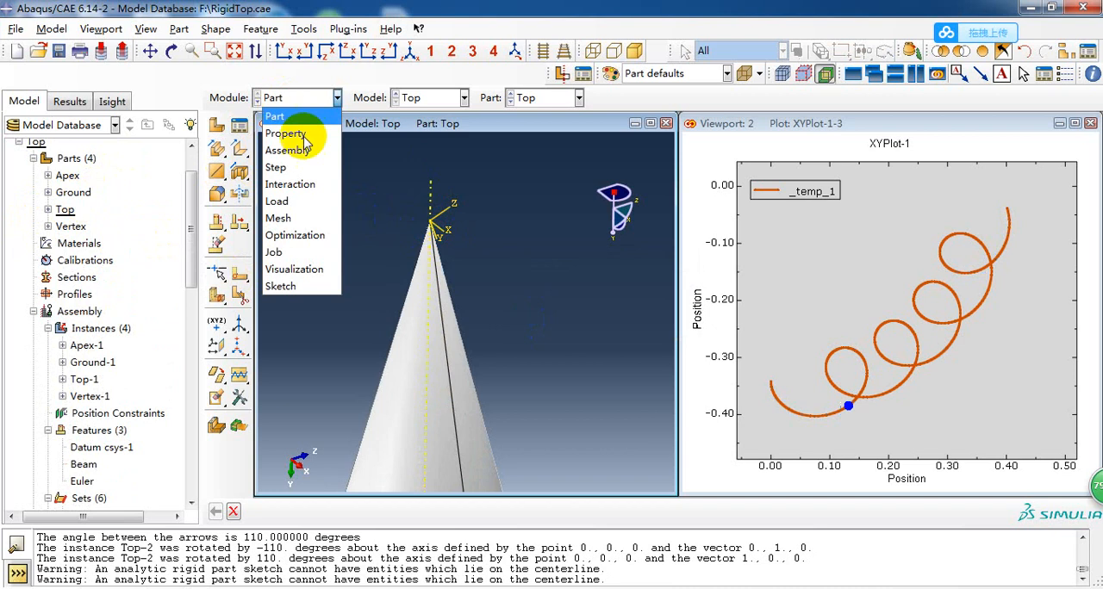
left_click(304, 138)
scroll(501, 237, "up", 3)
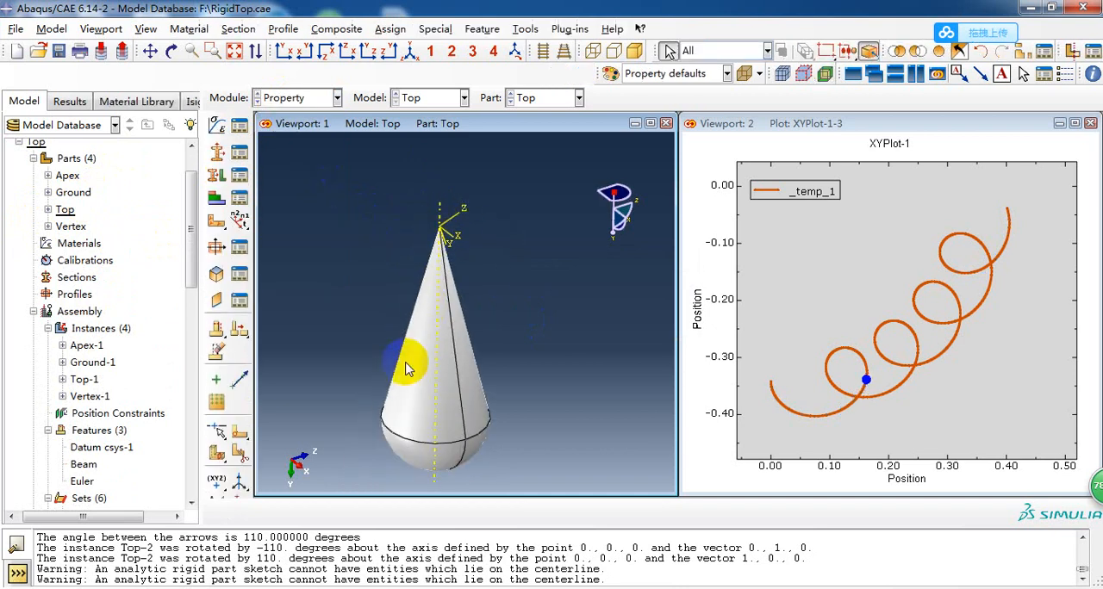
scroll(483, 243, "up", 1)
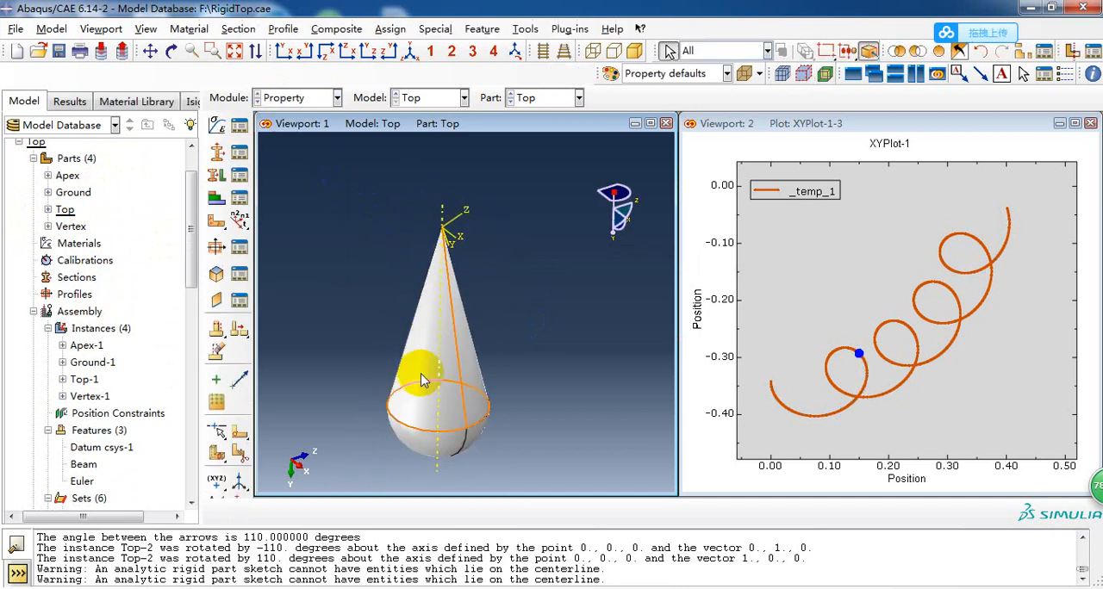
left_click_drag(423, 381, 365, 230, "ctrl+alt")
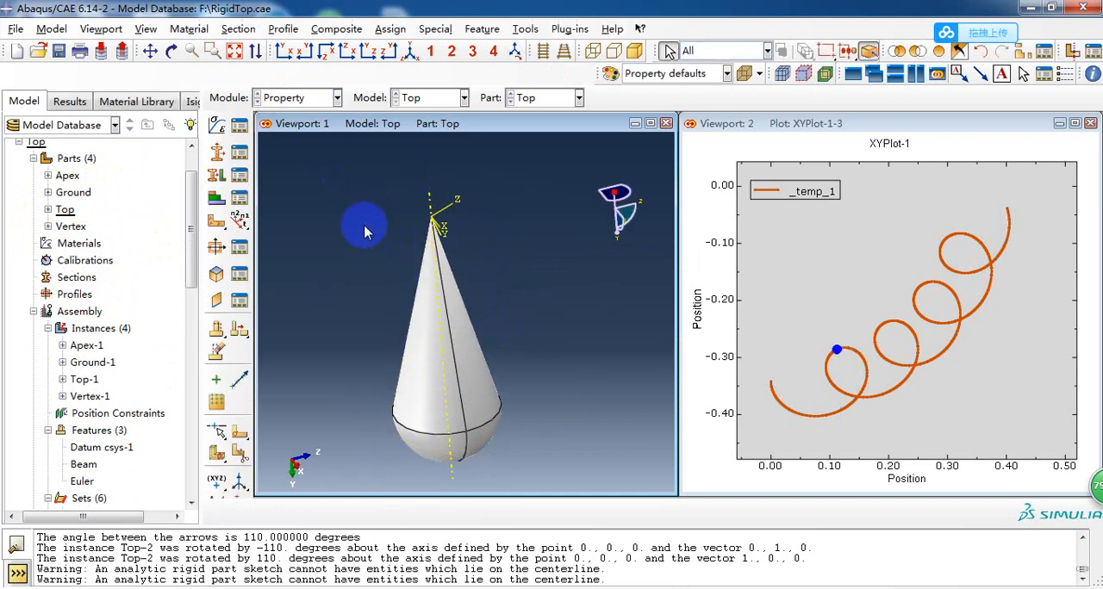
Switch to the Assembly module and examine the tilted top's orientation and coordinate systems from the XY view and oblique angles.
left_click(291, 100)
left_click(296, 150)
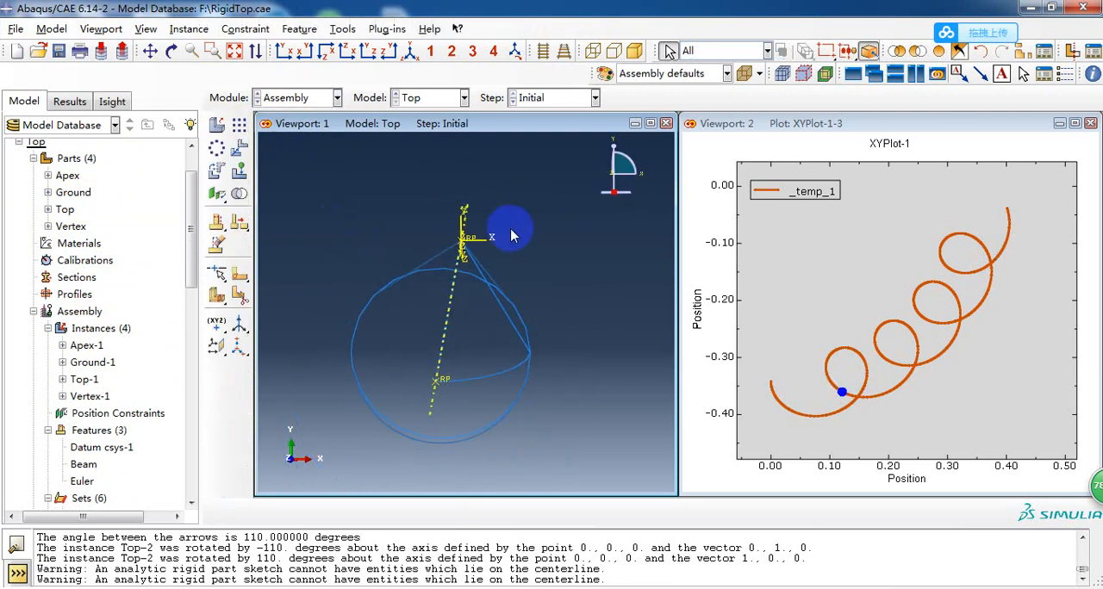
mouse_move(511, 236)
left_mouse_down("ctrl+alt")
mouse_move(498, 278)
mouse_move(472, 262)
mouse_move(443, 315)
mouse_move(465, 306)
mouse_move(433, 317)
mouse_move(430, 300)
mouse_move(442, 304)
left_mouse_up("ctrl+alt")
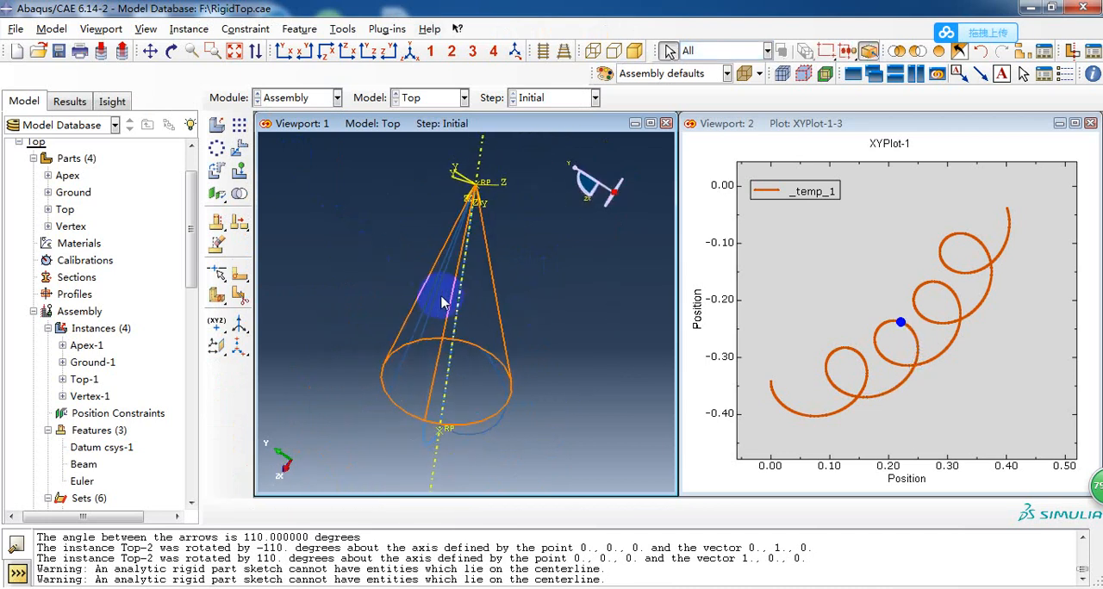
left_click_drag(457, 262, 434, 314, "ctrl+alt")
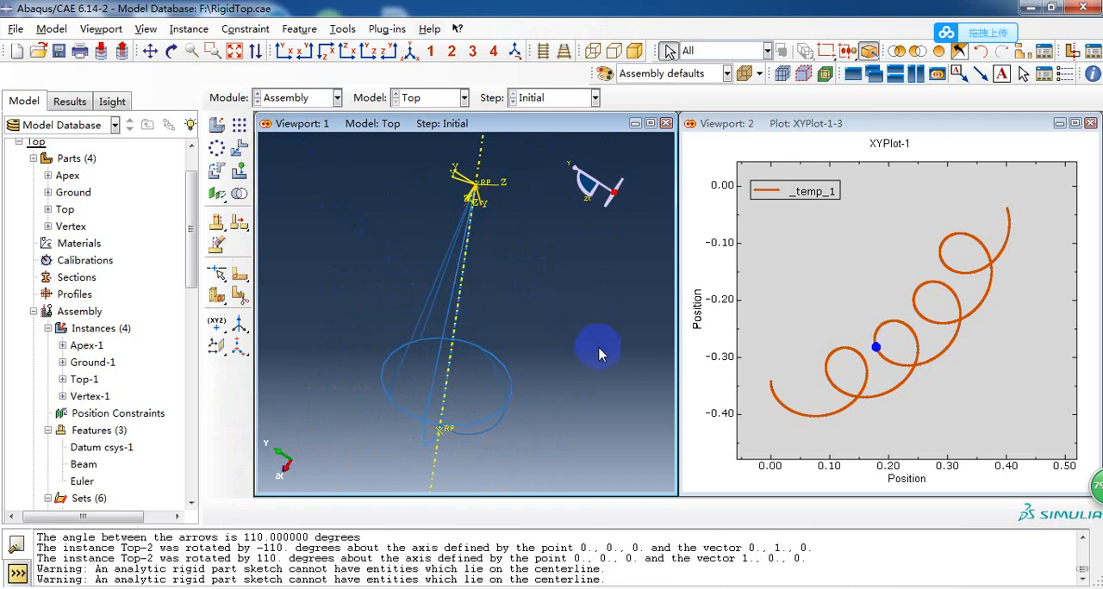
left_click_drag(600, 354, 456, 284, "ctrl+alt")
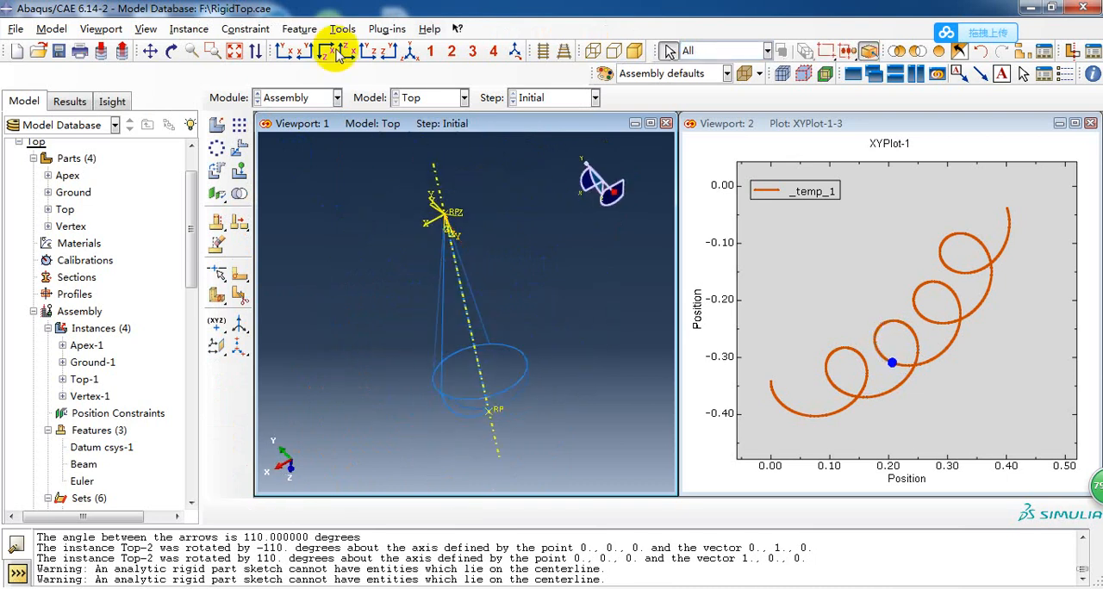
left_click(285, 51)
left_click_drag(393, 250, 471, 331, "ctrl+alt")
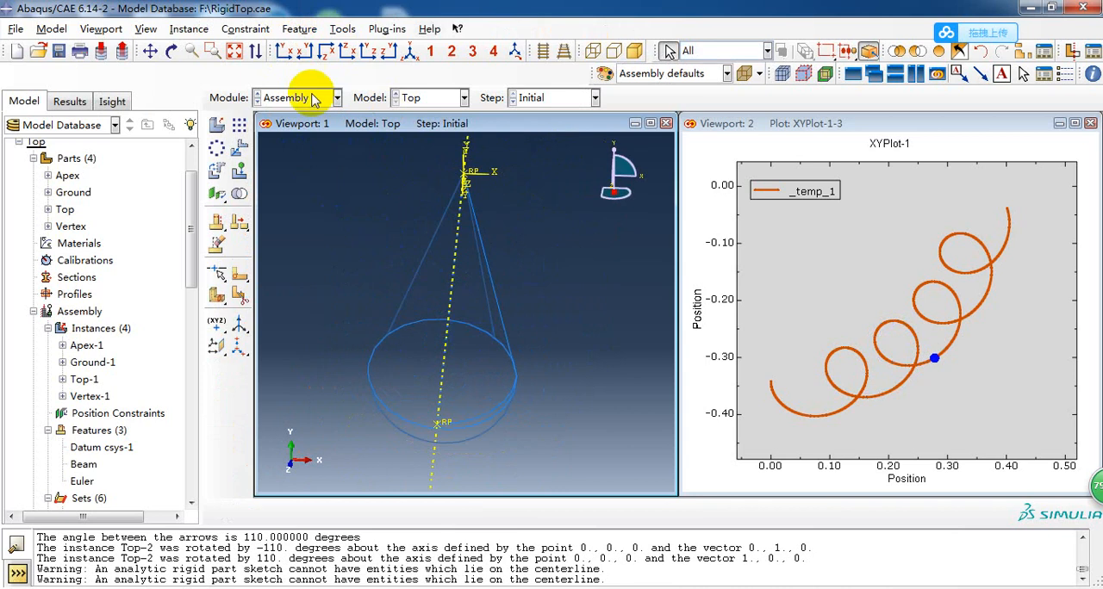
left_click(287, 49)
left_click_drag(410, 207, 450, 259, "ctrl+alt")
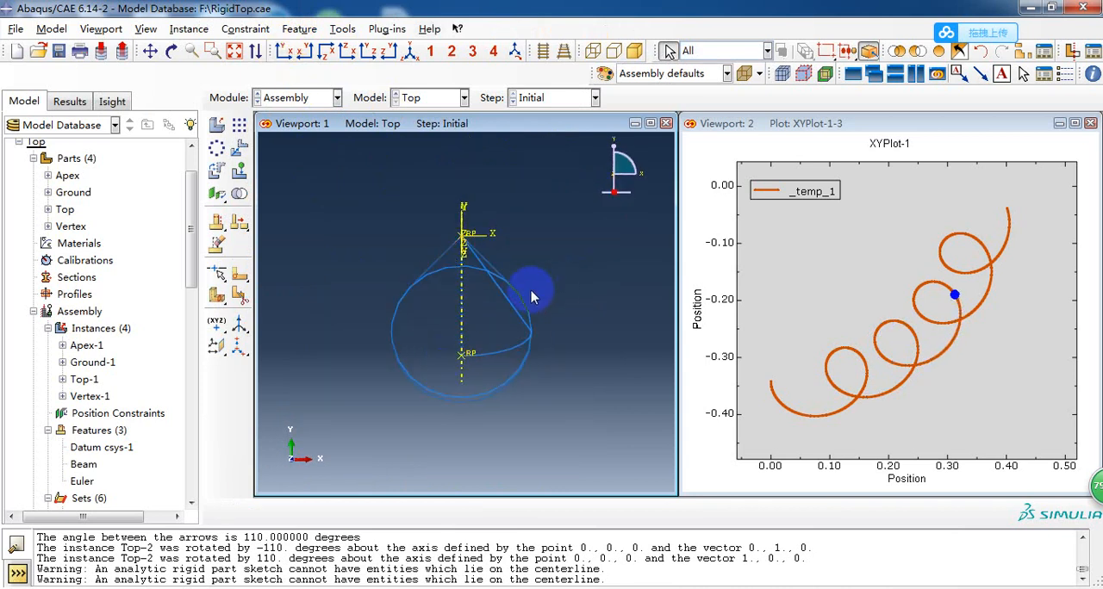
left_click_drag(581, 313, 472, 395, "ctrl+alt")
left_click_drag(518, 335, 270, 179, "ctrl+alt")
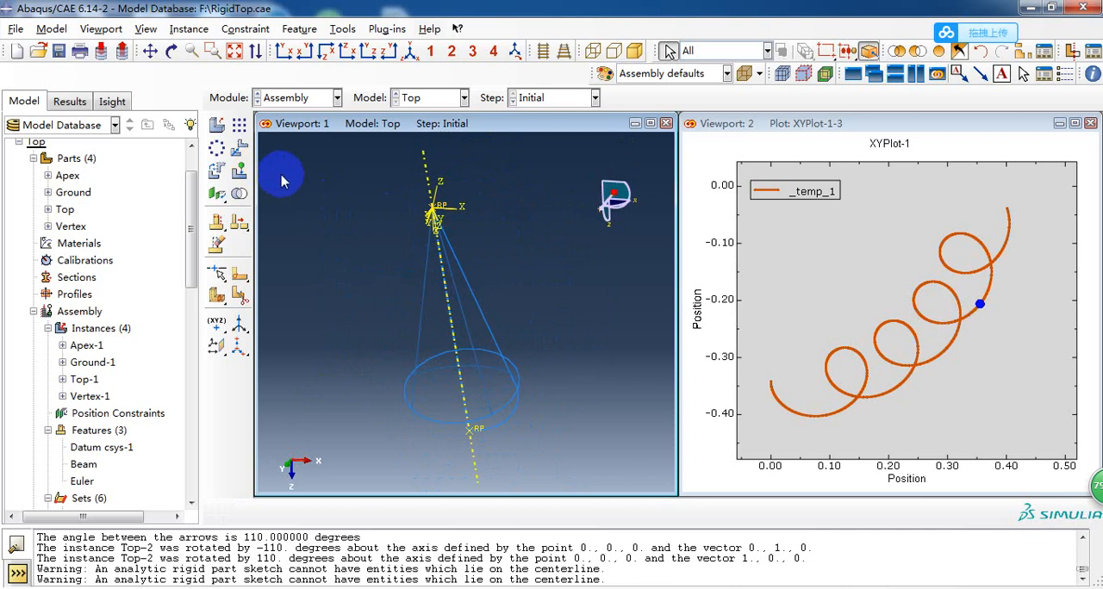
Preview an independent instance of the Top part and compare its orientation with the tilted instance from the front and side.
left_click(216, 126)
left_click(68, 319)
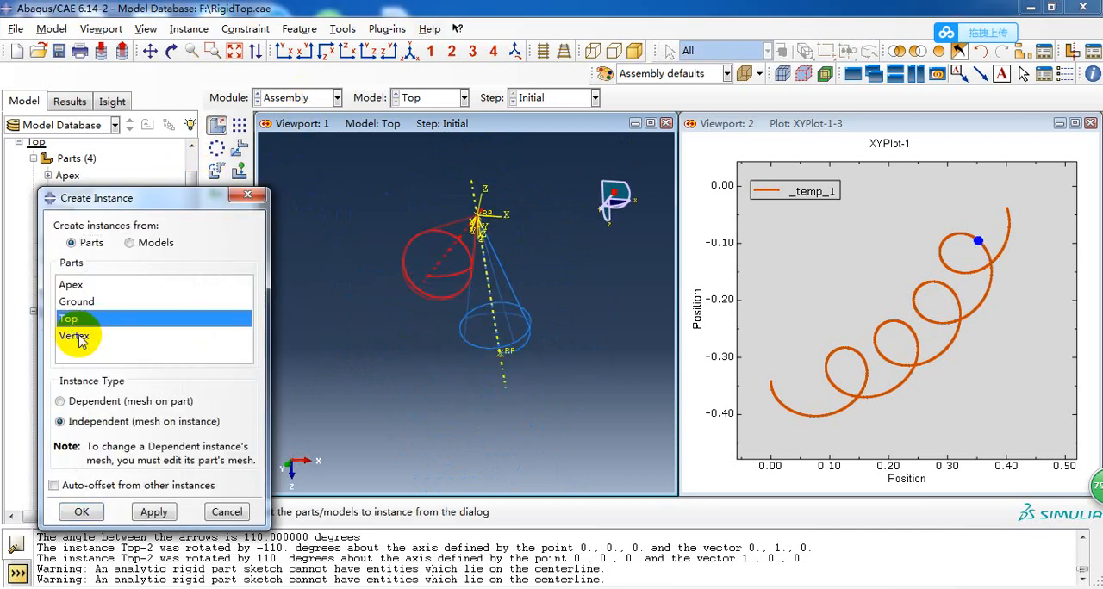
left_click(280, 55)
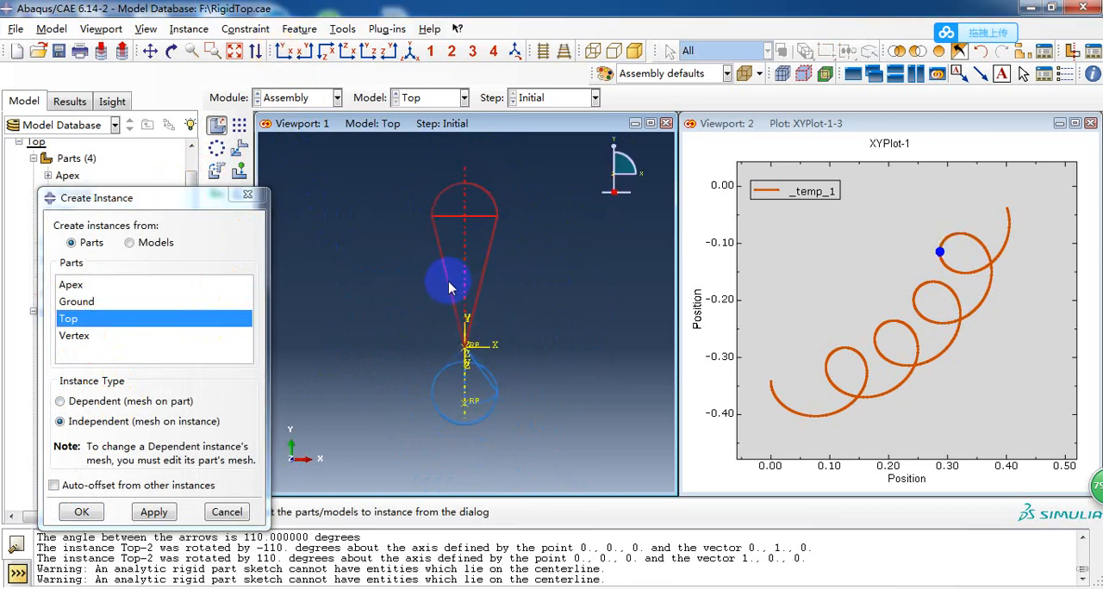
left_click(390, 49)
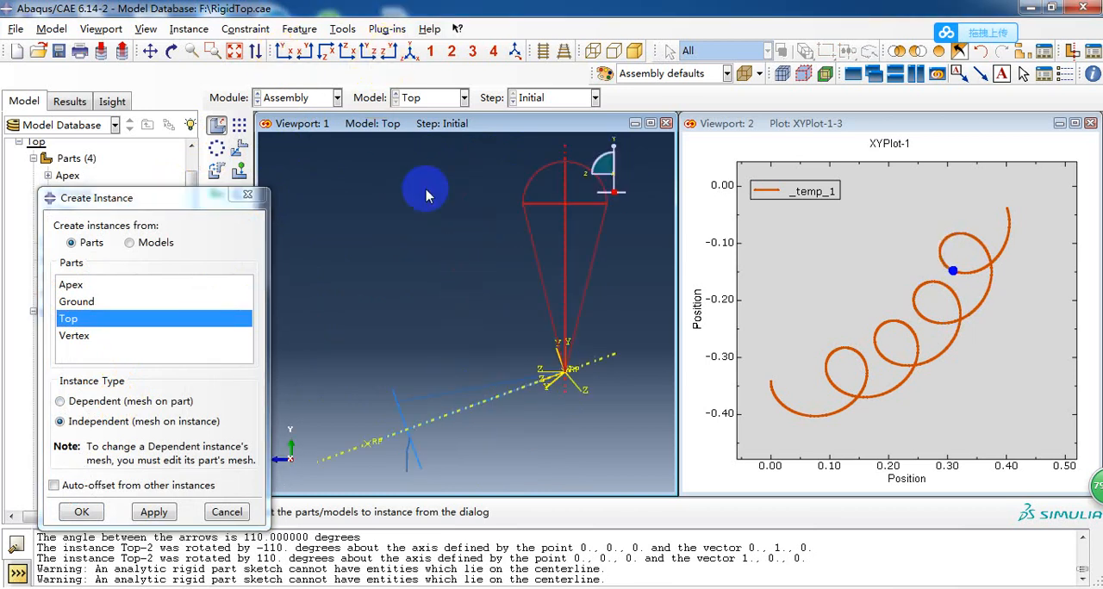
scroll(476, 269, "up", 2)
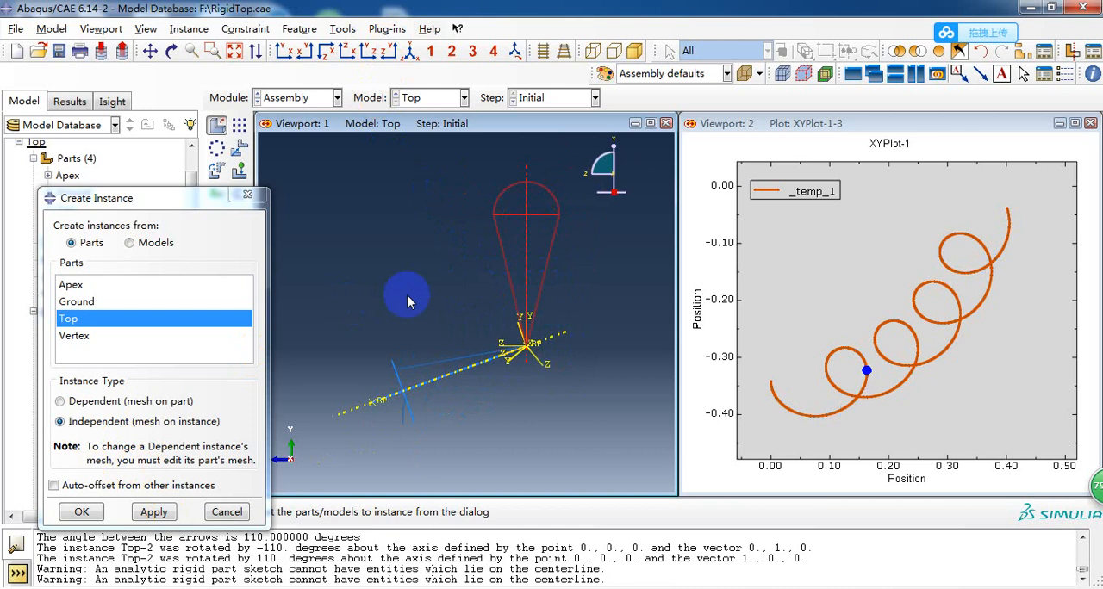
left_click(249, 196)
Switch to the Step module and review the Spinning Top step in the list of analysis steps.
left_click(300, 97)
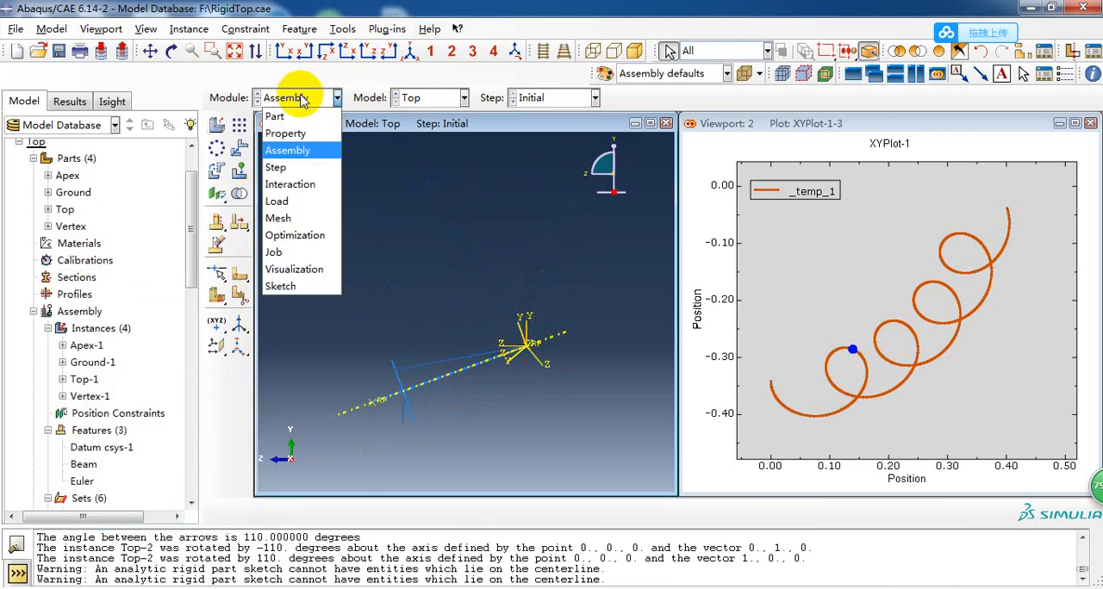
left_click(288, 167)
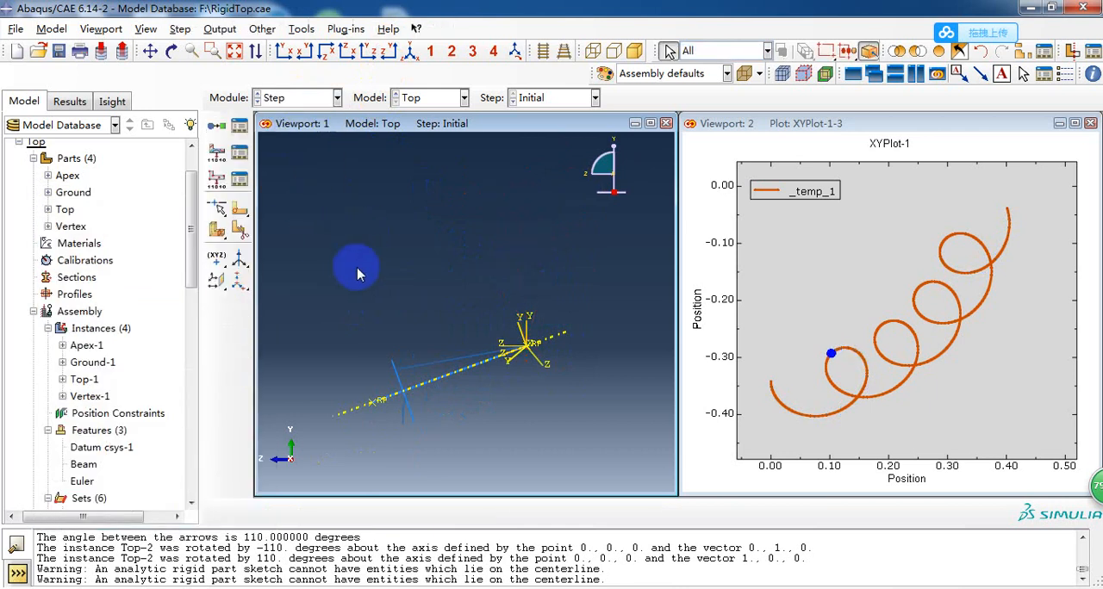
left_click_drag(541, 297, 431, 314, "ctrl+alt")
left_click_drag(540, 330, 443, 239, "ctrl+alt")
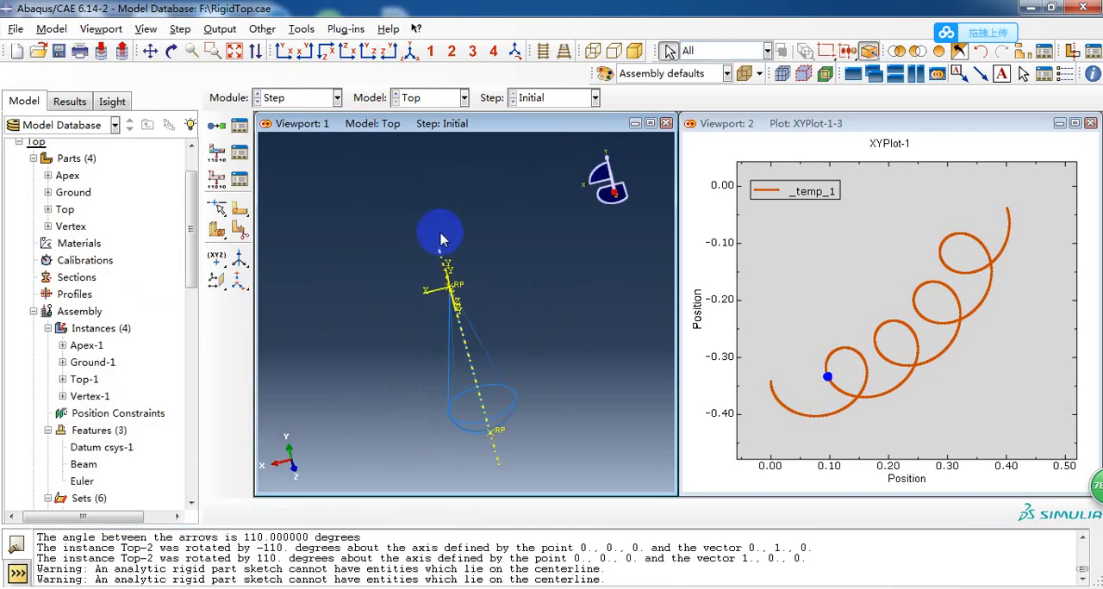
left_click(239, 125)
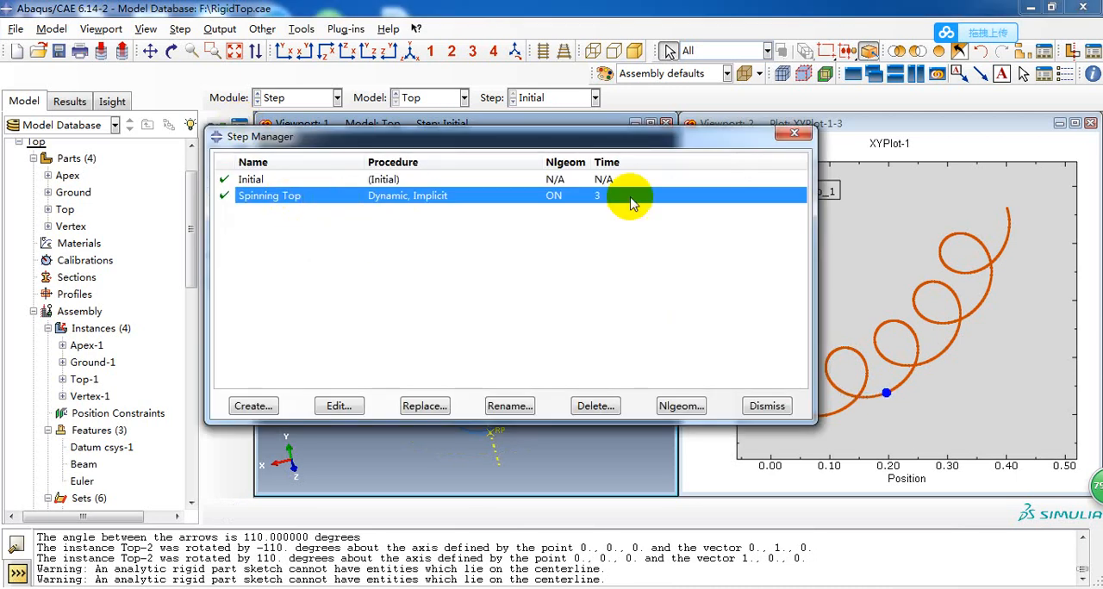
left_click(795, 133)
Start a new Dynamic, Implicit step after Spinning Top and set its time period to 3.
left_click(215, 131)
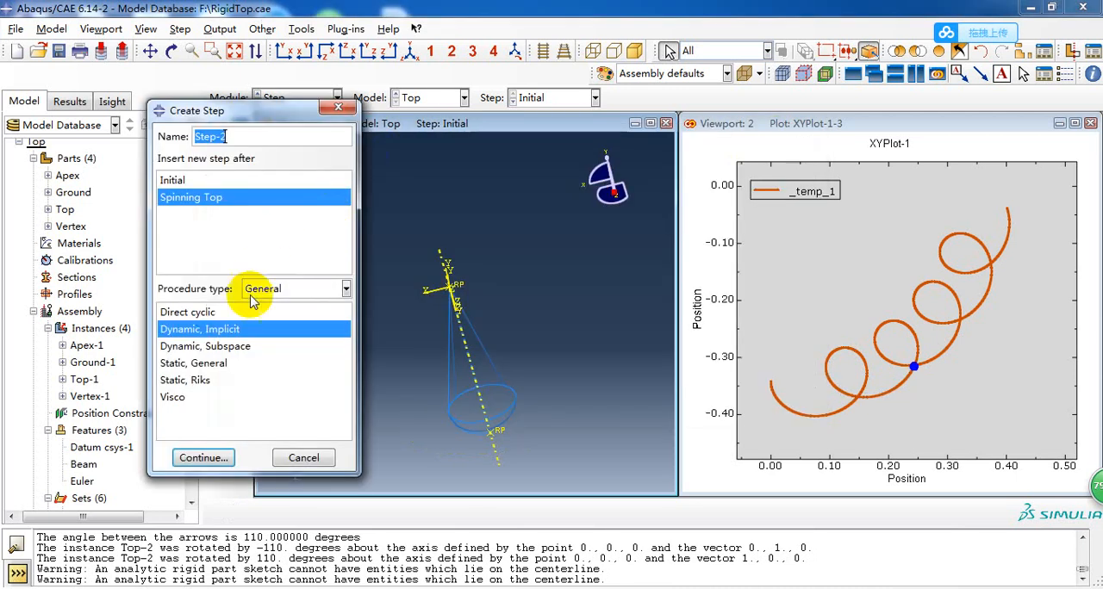
left_click(209, 451)
left_click_drag(388, 138, 348, 143)
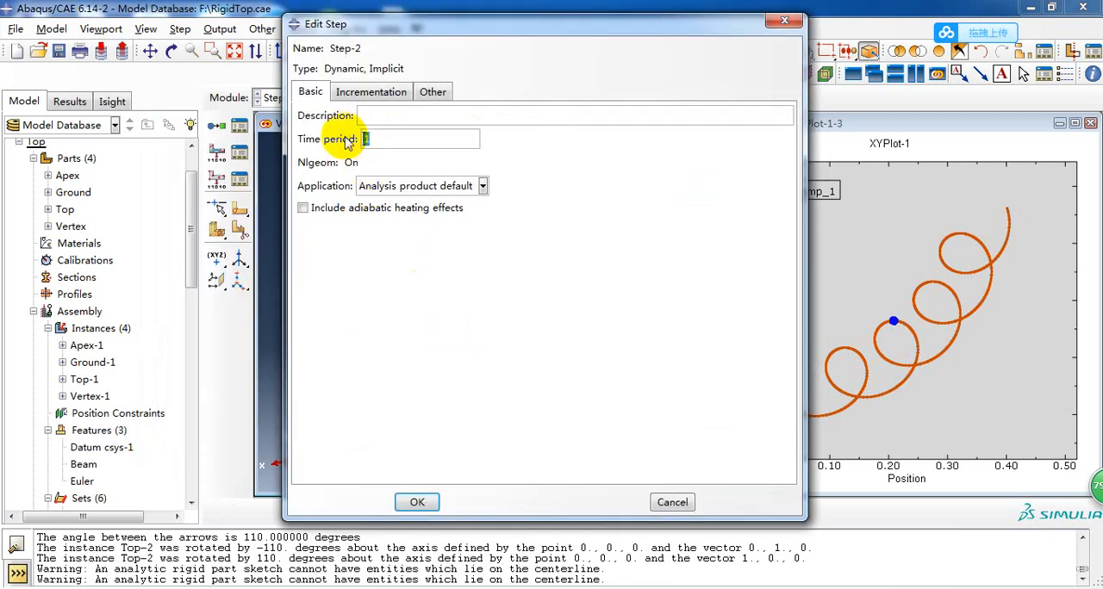
type("3")
Set the new step's initial increment size to 0.001 and maximum number of increments to 3000, and discard the step.
left_click(354, 97)
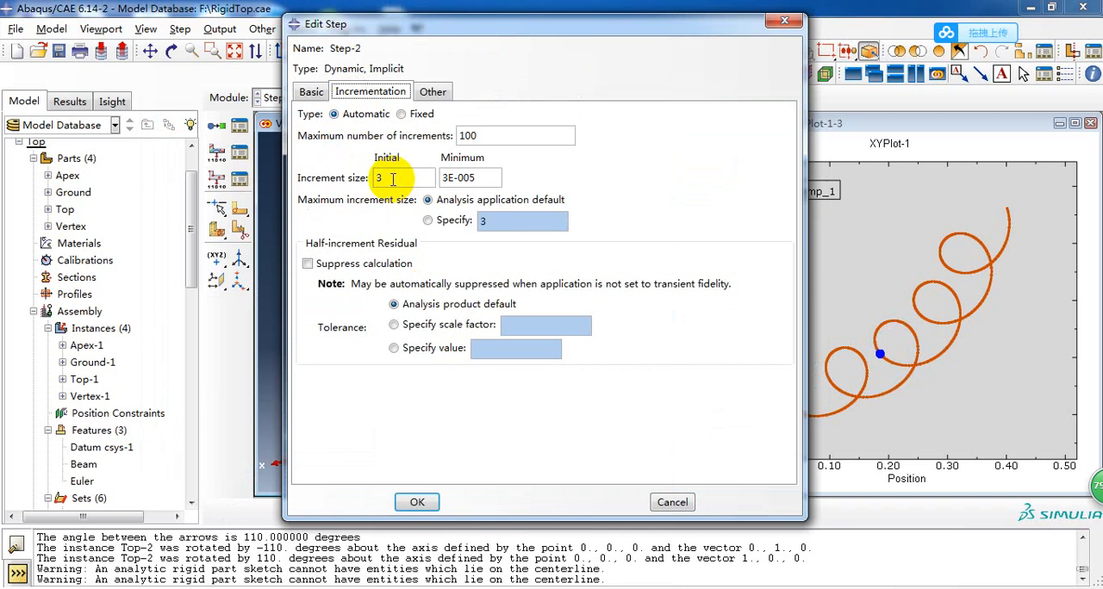
left_click_drag(387, 177, 367, 179)
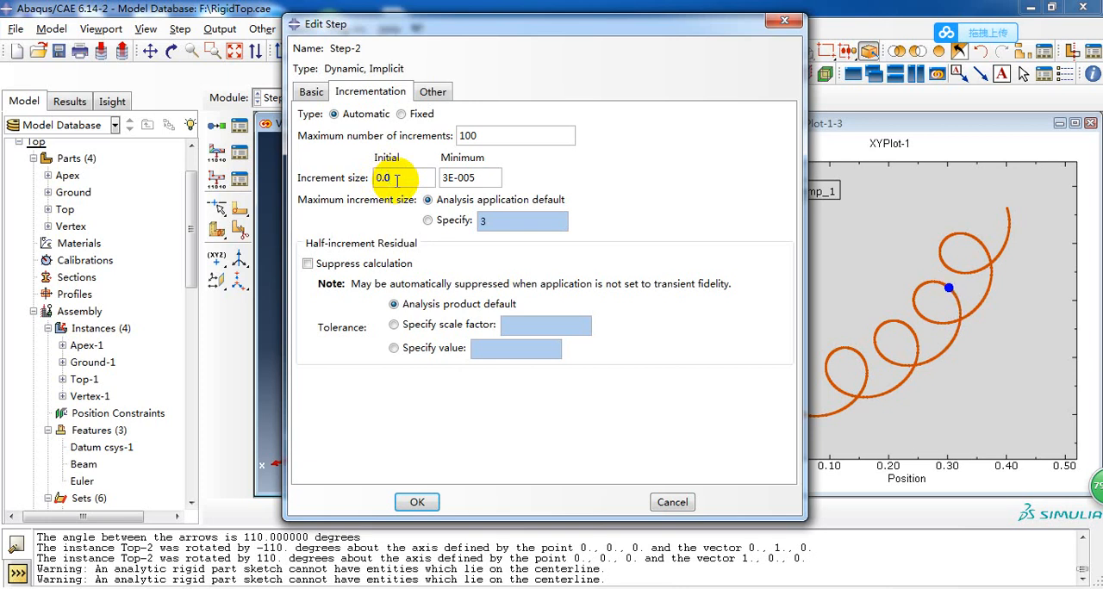
type("0.001")
left_click_drag(487, 136, 458, 142)
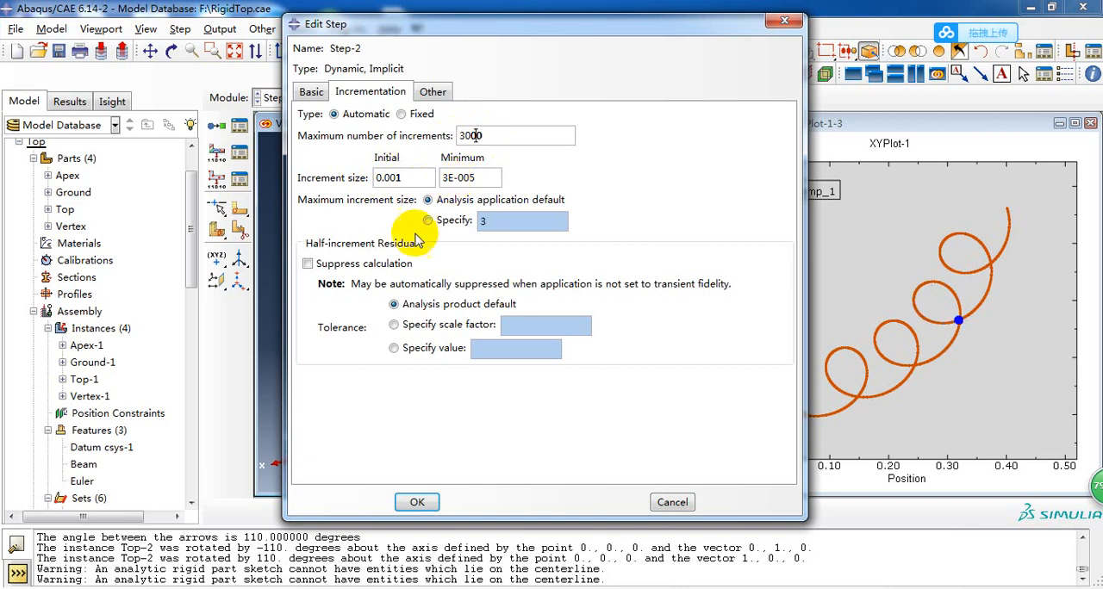
left_click(416, 502)
left_click(662, 503)
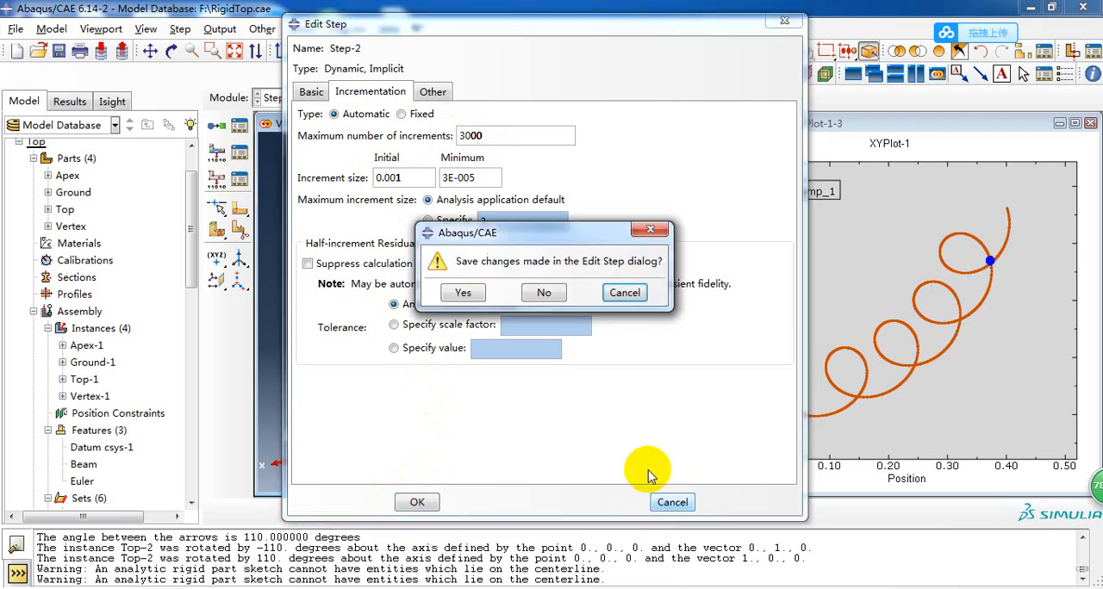
left_click(543, 293)
Review the incrementation settings of the existing Spinning Top step and close the list of steps.
left_click(240, 125)
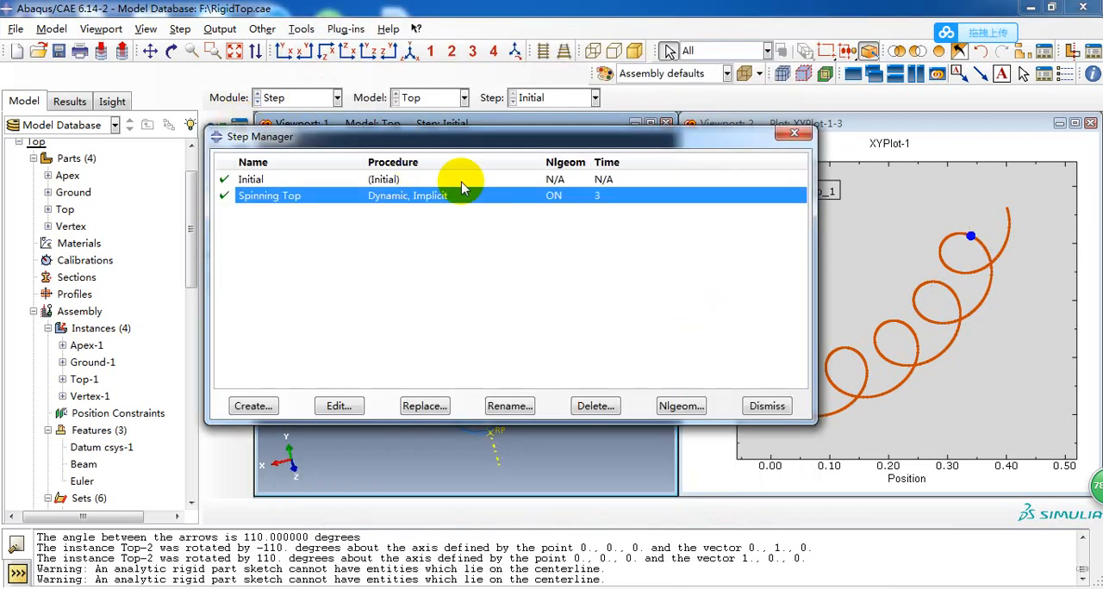
double_click(456, 197)
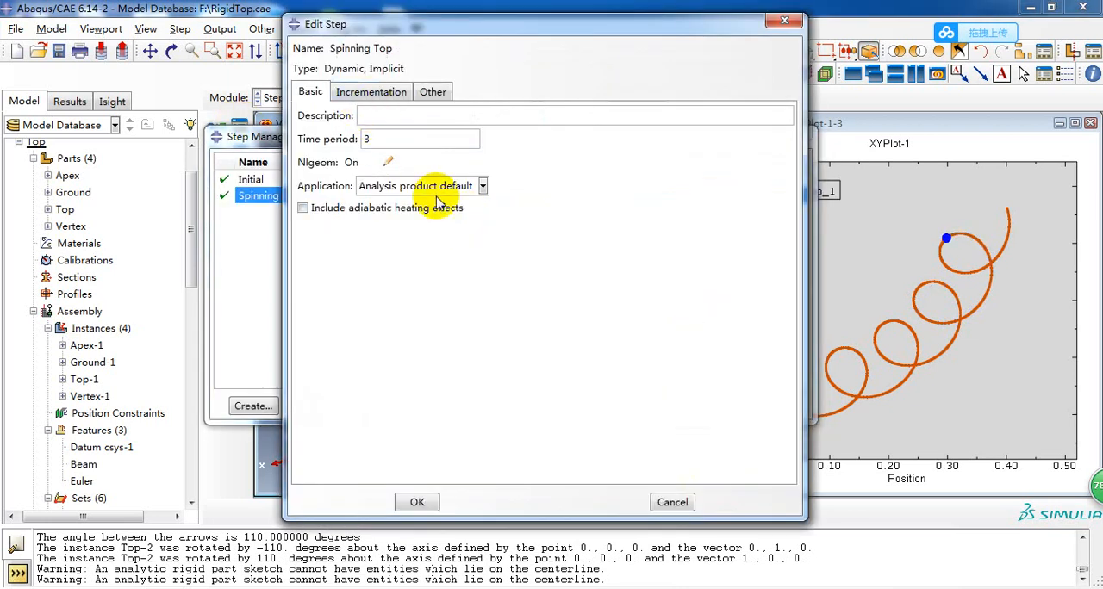
left_click(371, 92)
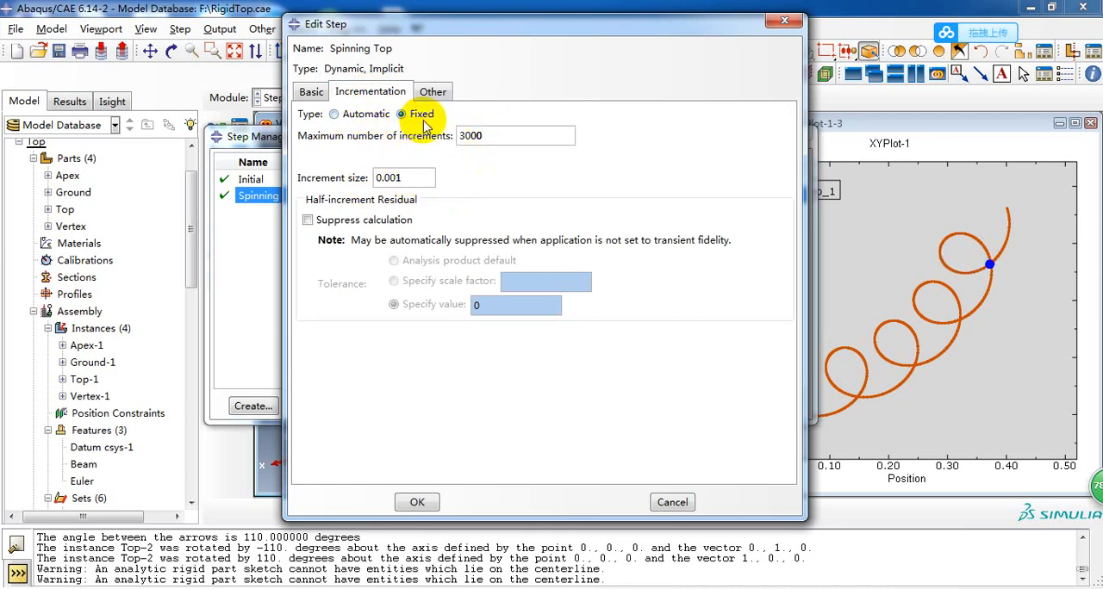
left_click(420, 500)
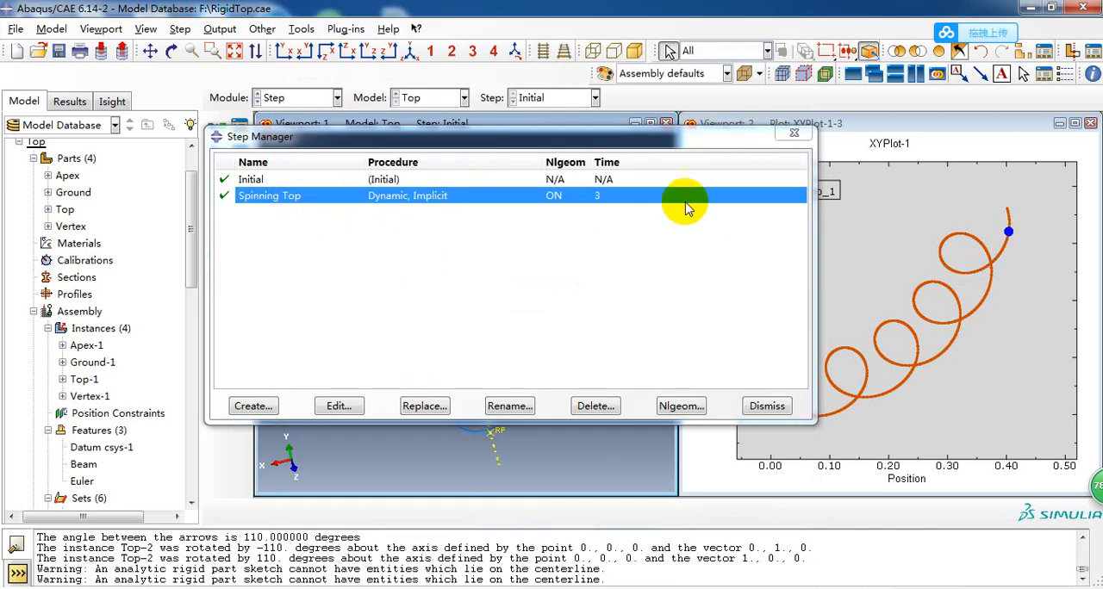
left_click(794, 133)
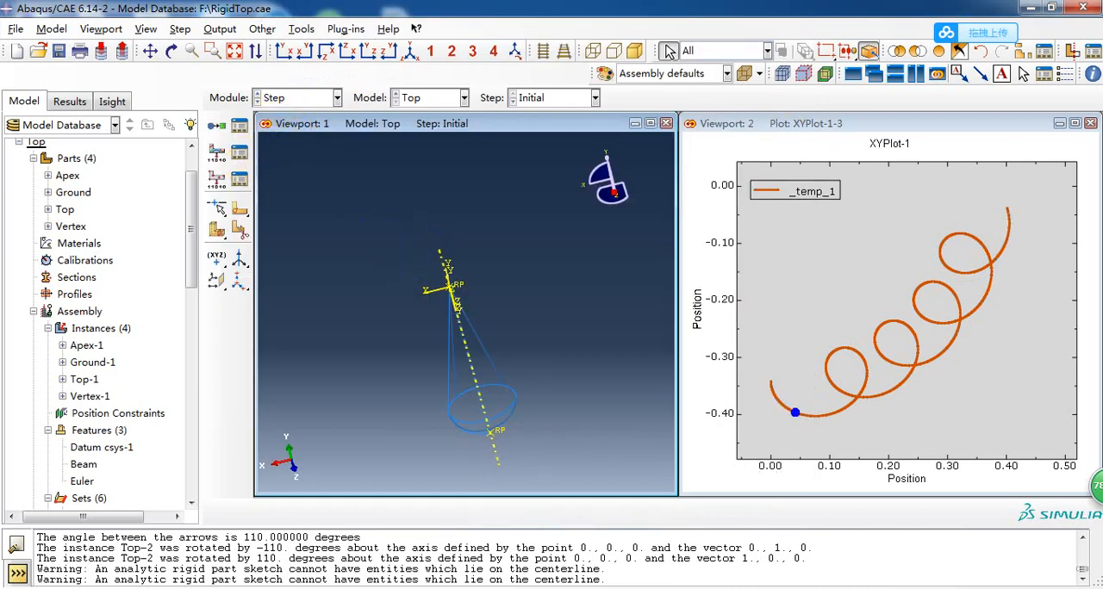
Maximize the model viewport and switch to the Interaction module to inspect the top with its connectors.
mouse_move(655, 585)
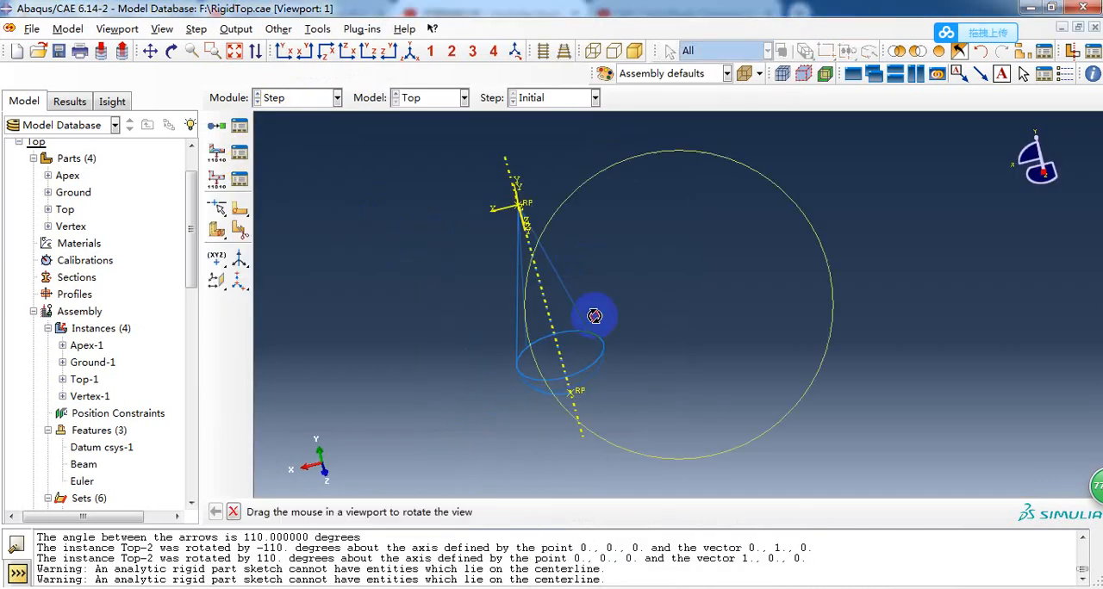
left_click_drag(596, 315, 613, 354, "ctrl+alt")
scroll(612, 354, "down", 3)
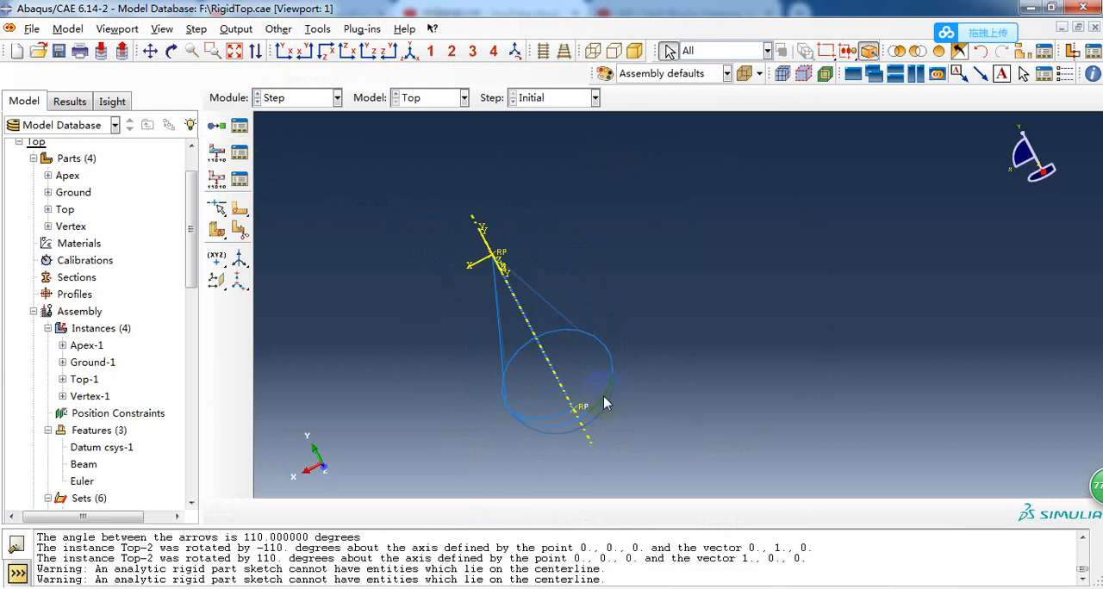
scroll(389, 307, "up", 2)
left_click_drag(482, 405, 278, 158, "ctrl+alt")
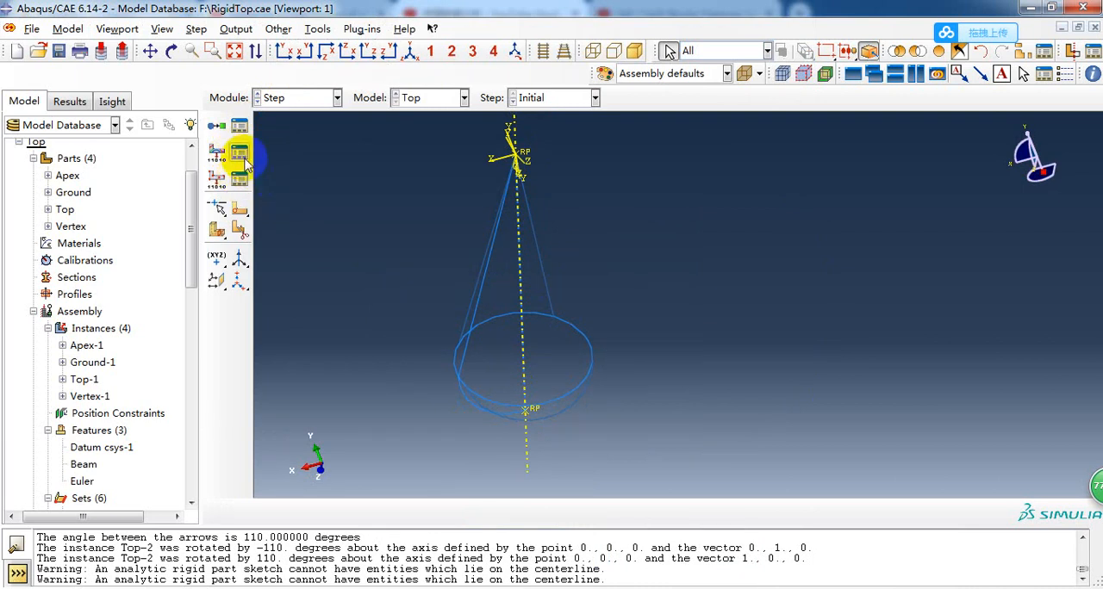
left_click_drag(480, 319, 362, 327, "ctrl+alt")
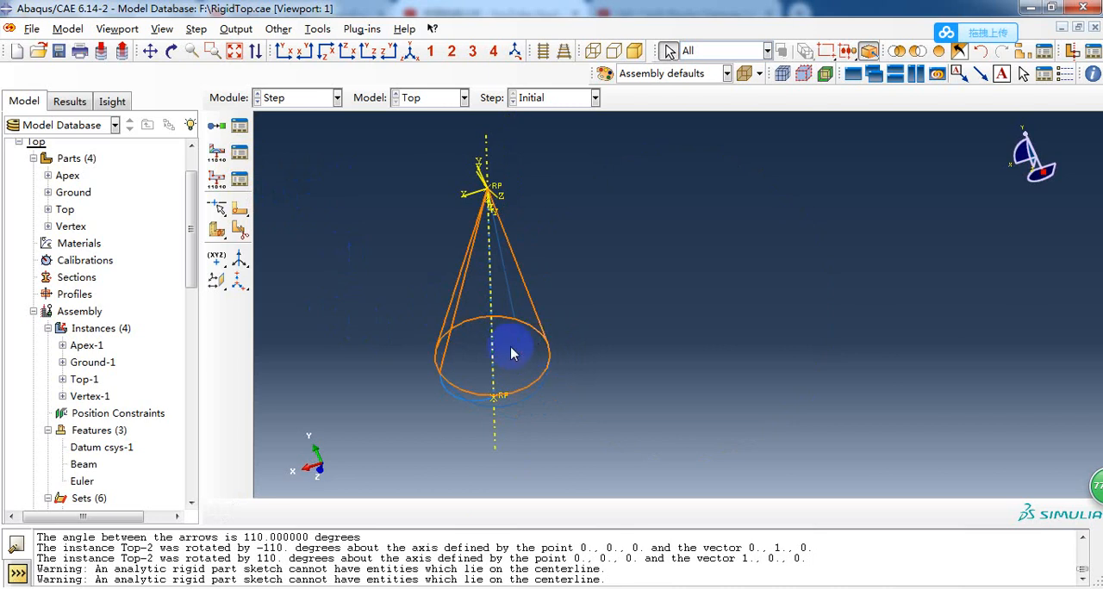
left_click(319, 95)
left_click(290, 188)
left_click_drag(405, 283, 298, 294, "ctrl+alt")
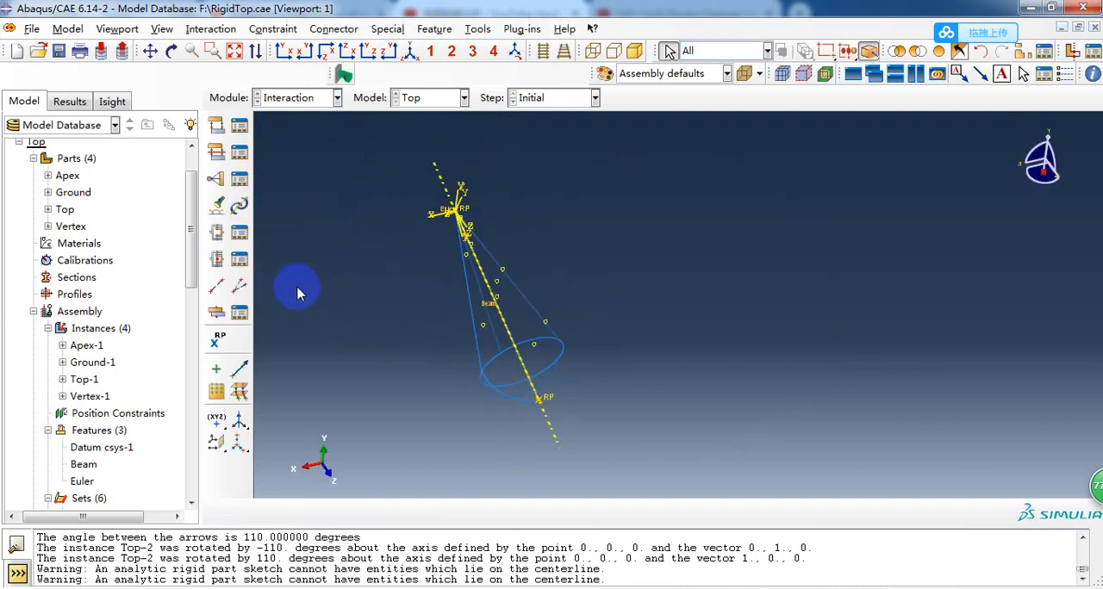
Start a new Assembled/Complex connector section of type Beam, view its behavior options and discard it.
left_click(239, 260)
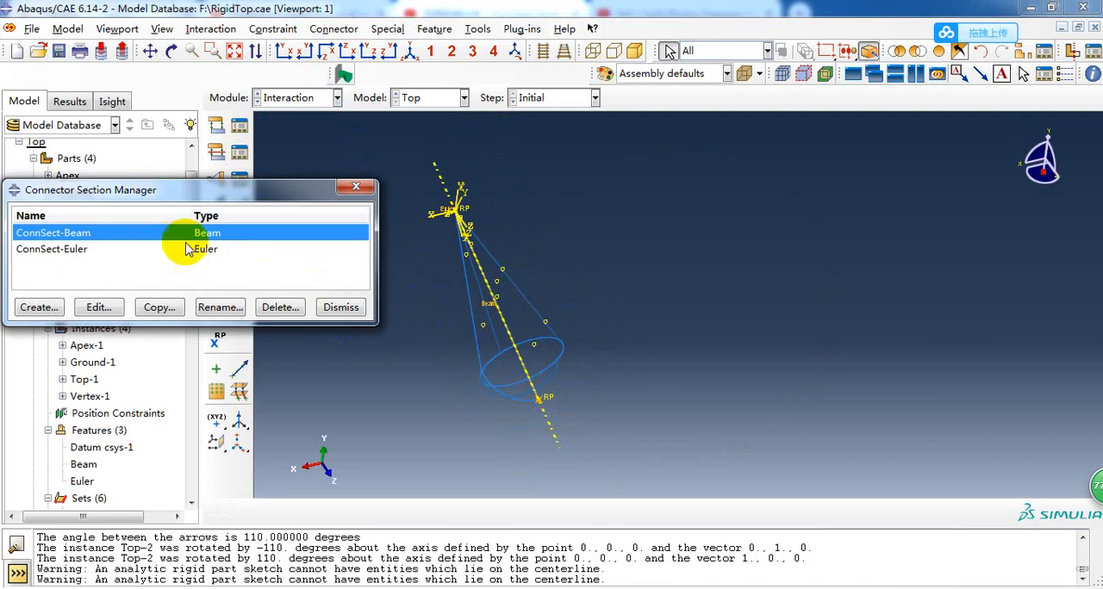
left_click(34, 308)
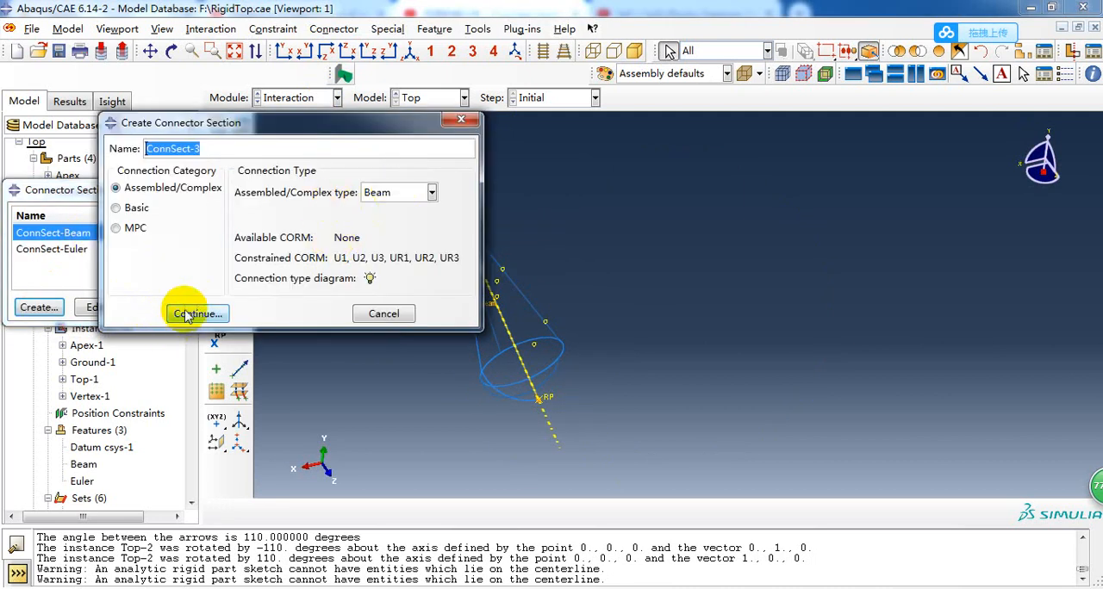
left_click(195, 314)
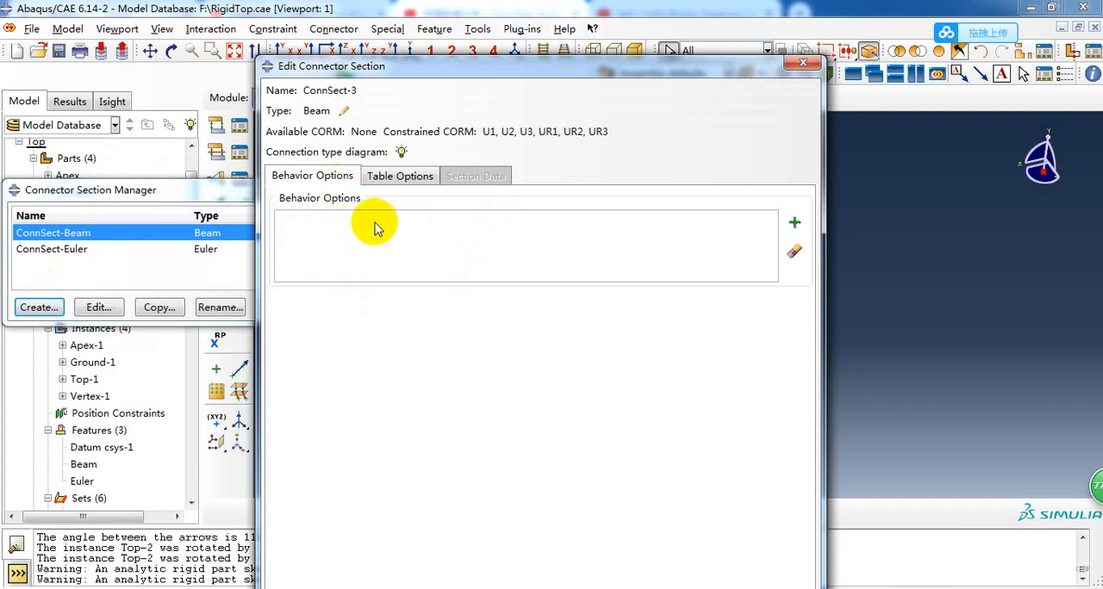
left_click(803, 64)
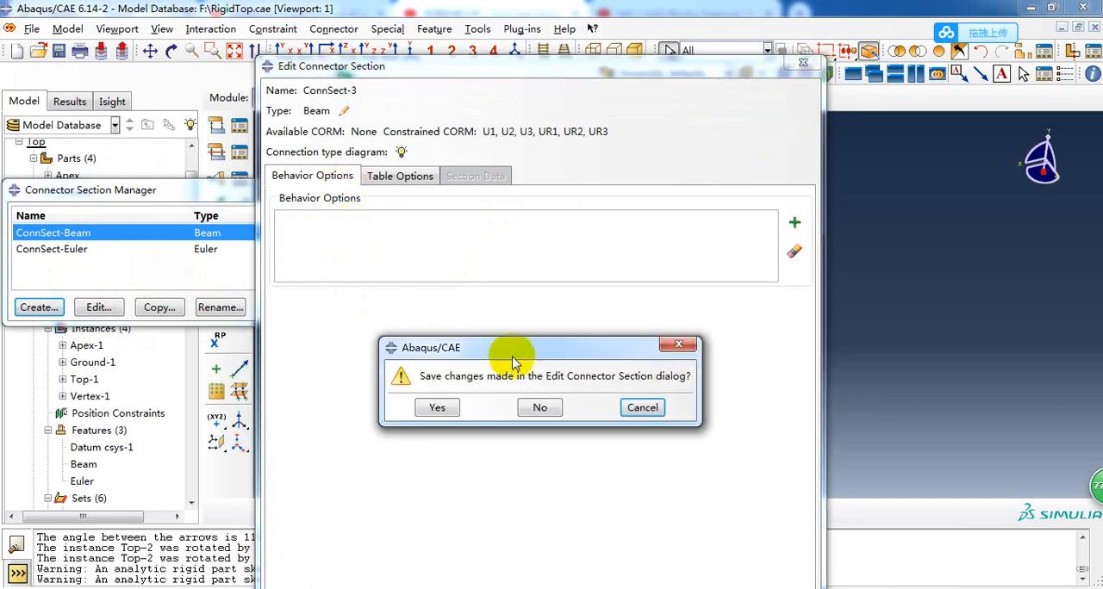
left_click(539, 408)
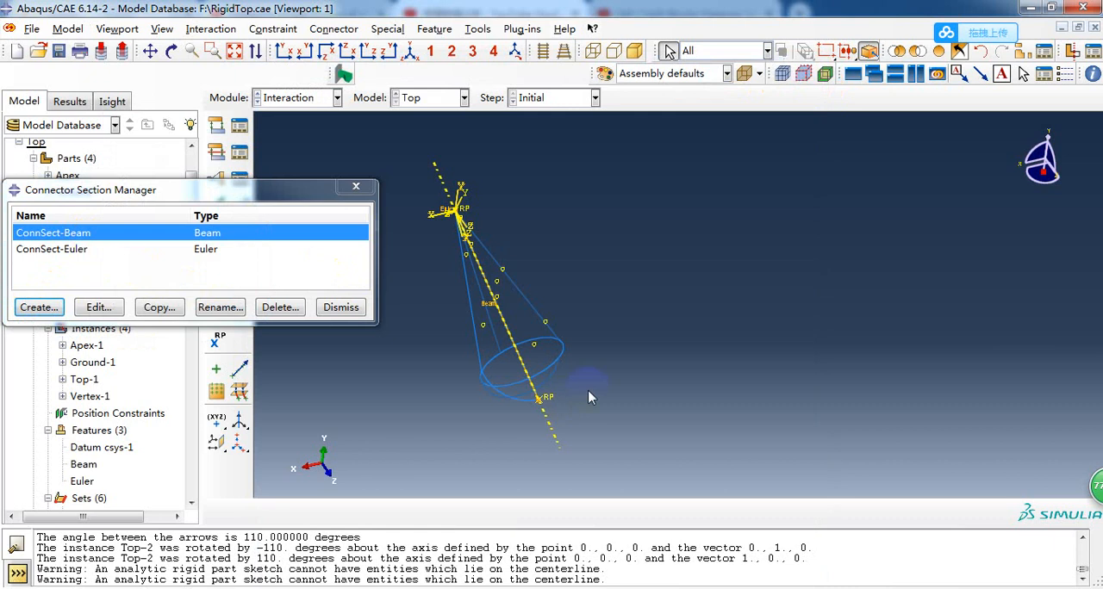
Start another connector section in the Basic category with Euler as its rotational type.
left_click(82, 251)
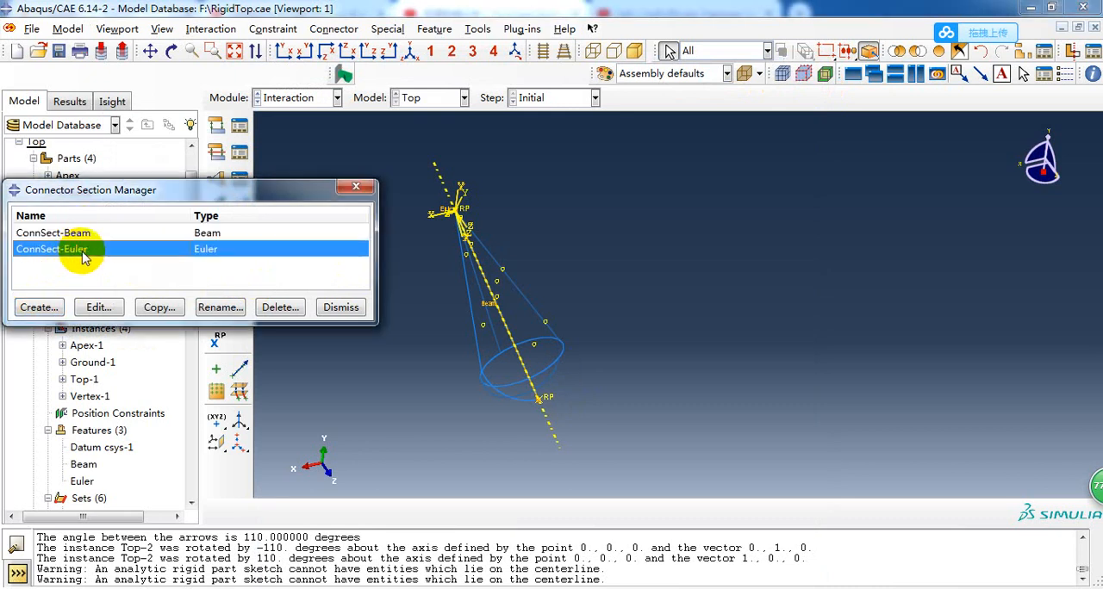
left_click(39, 307)
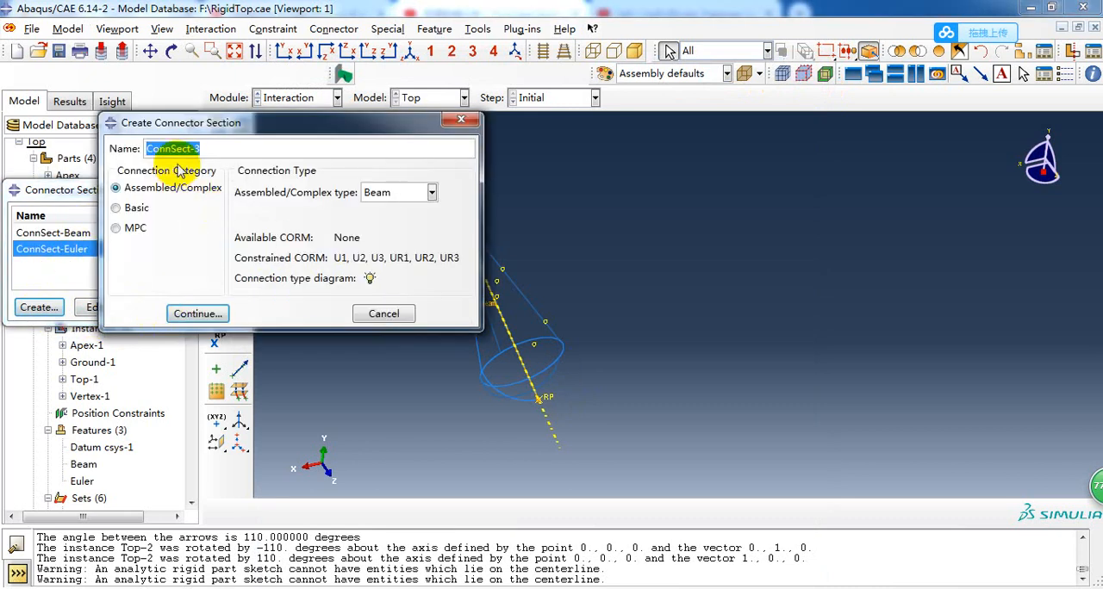
left_click_drag(206, 121, 246, 118)
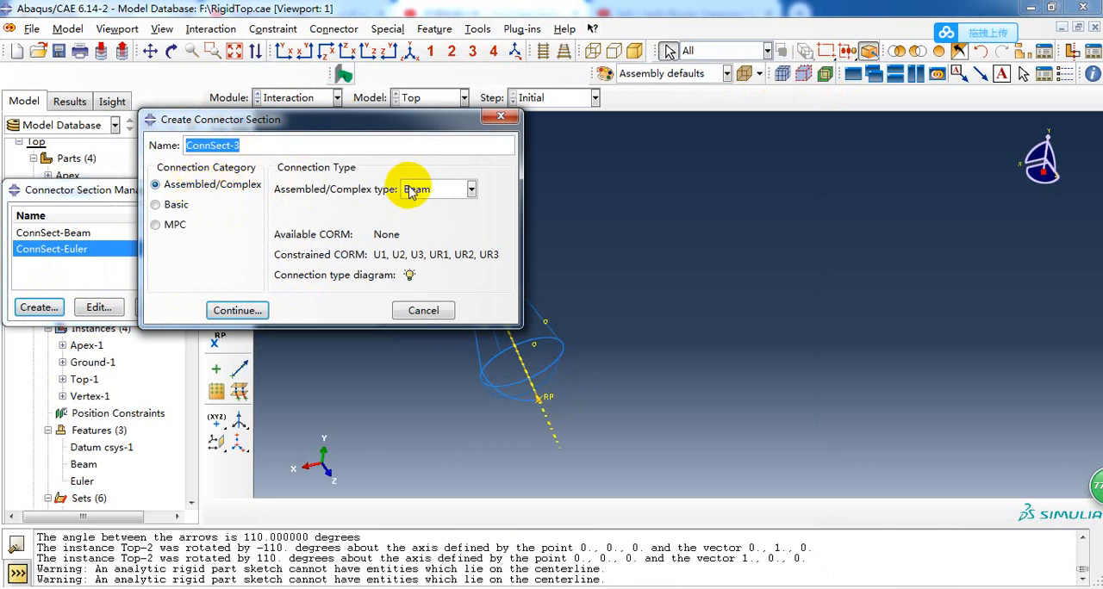
left_click(160, 205)
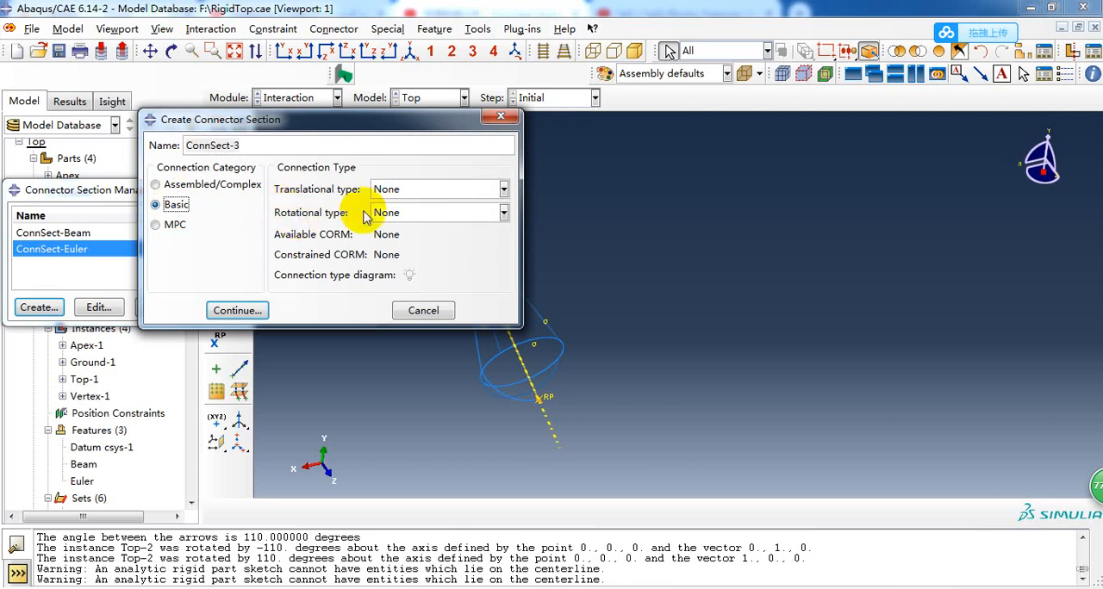
left_click(416, 220)
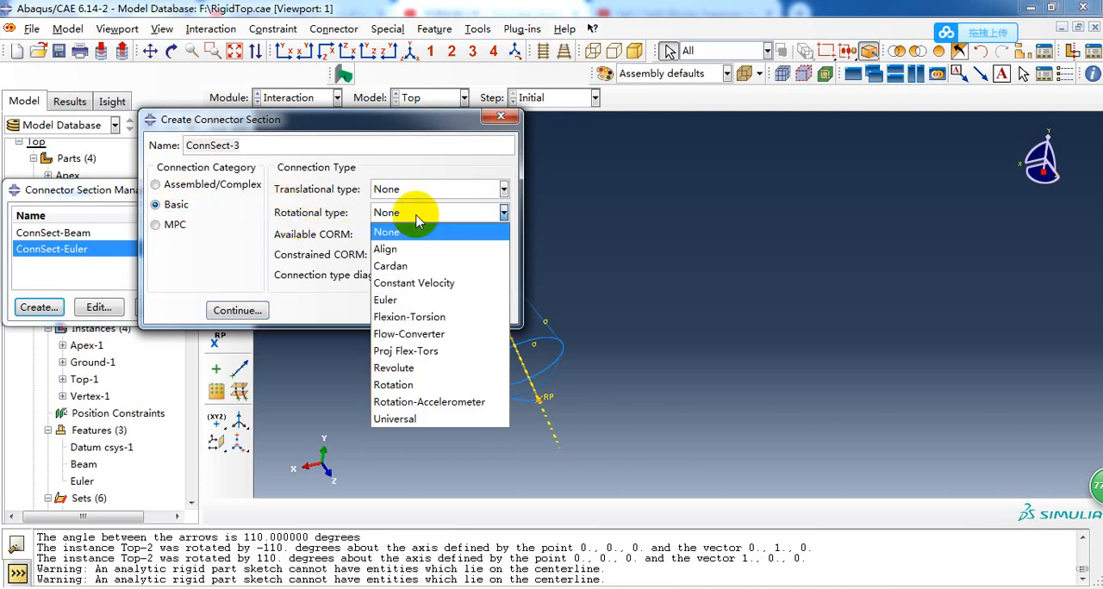
left_click(407, 298)
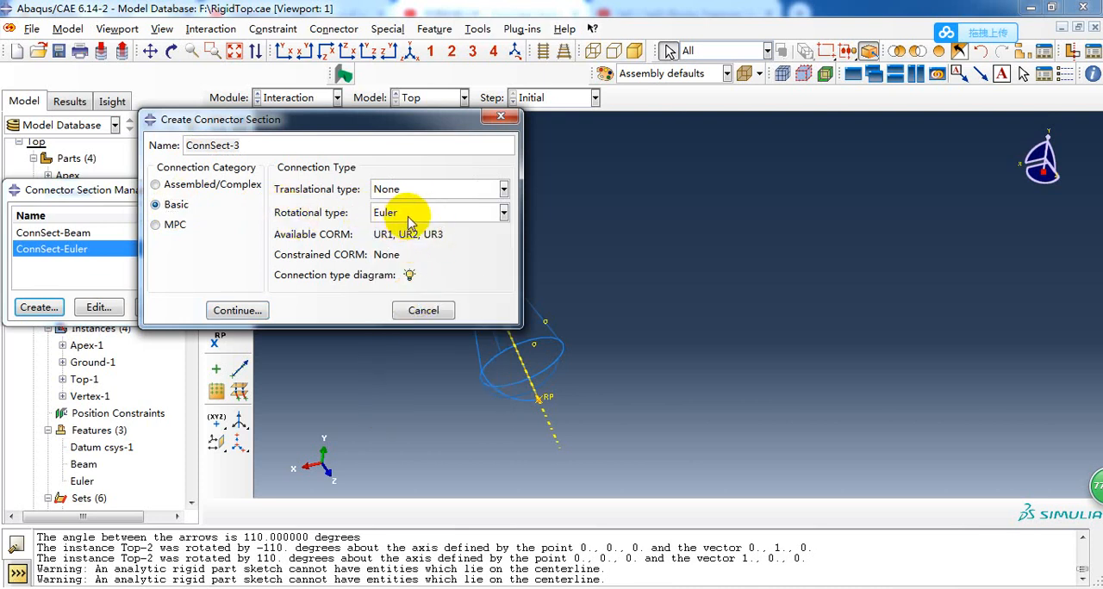
Examine the Euler connection type diagram, and cancel the new connector section.
left_click(410, 276)
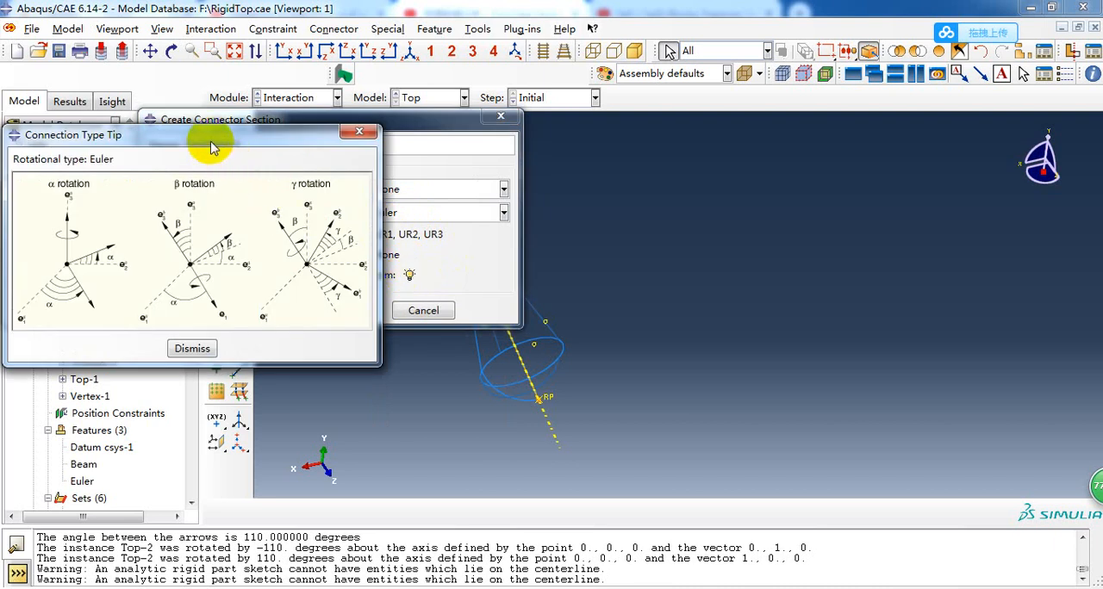
left_click_drag(213, 149, 313, 149)
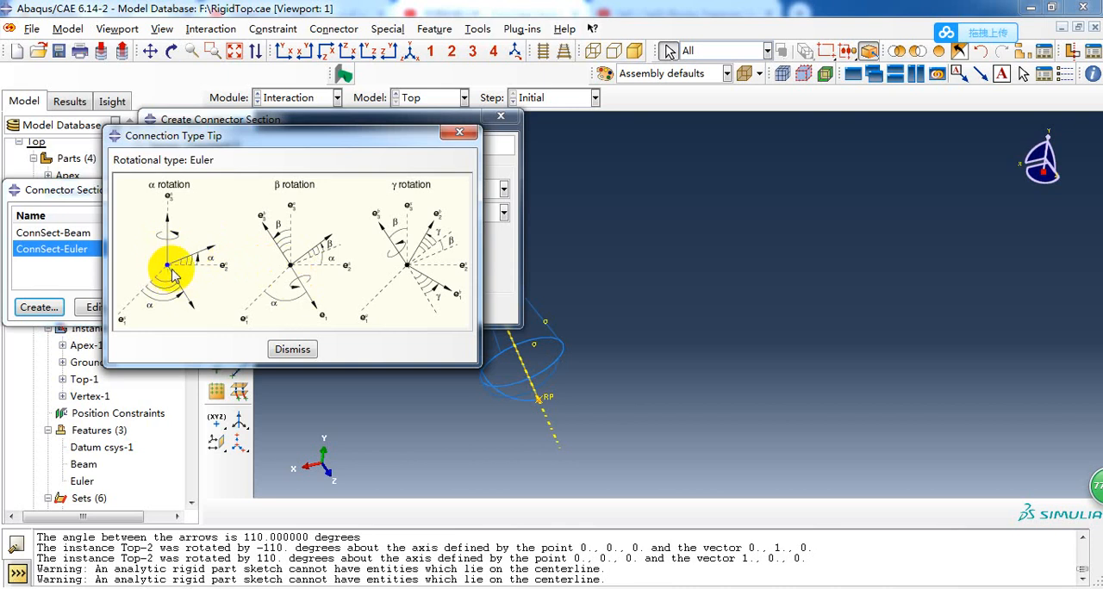
left_click(292, 349)
left_click(426, 306)
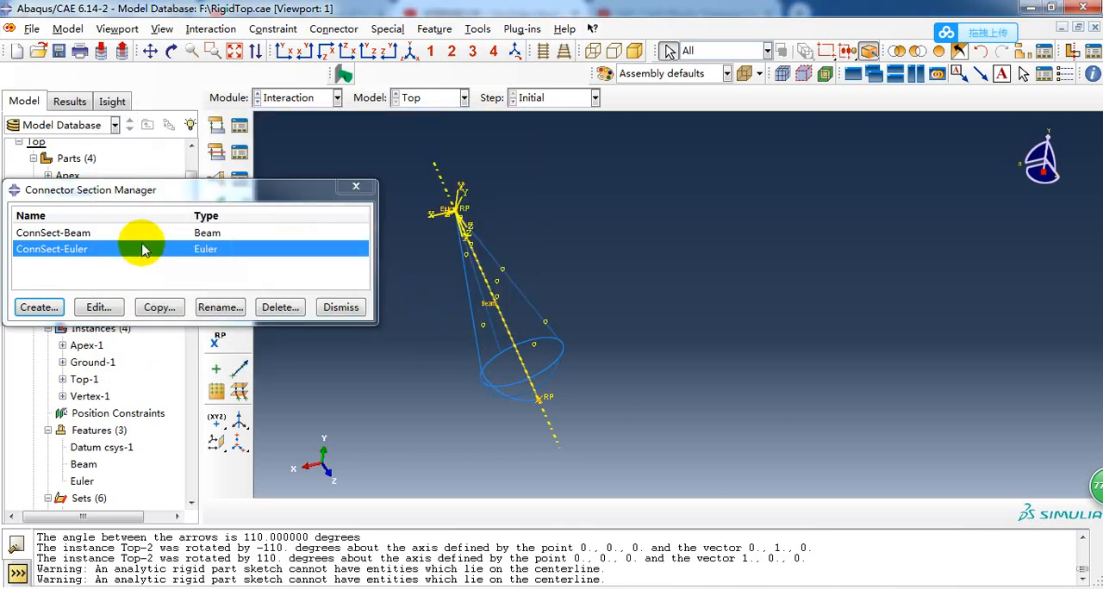
left_click(356, 186)
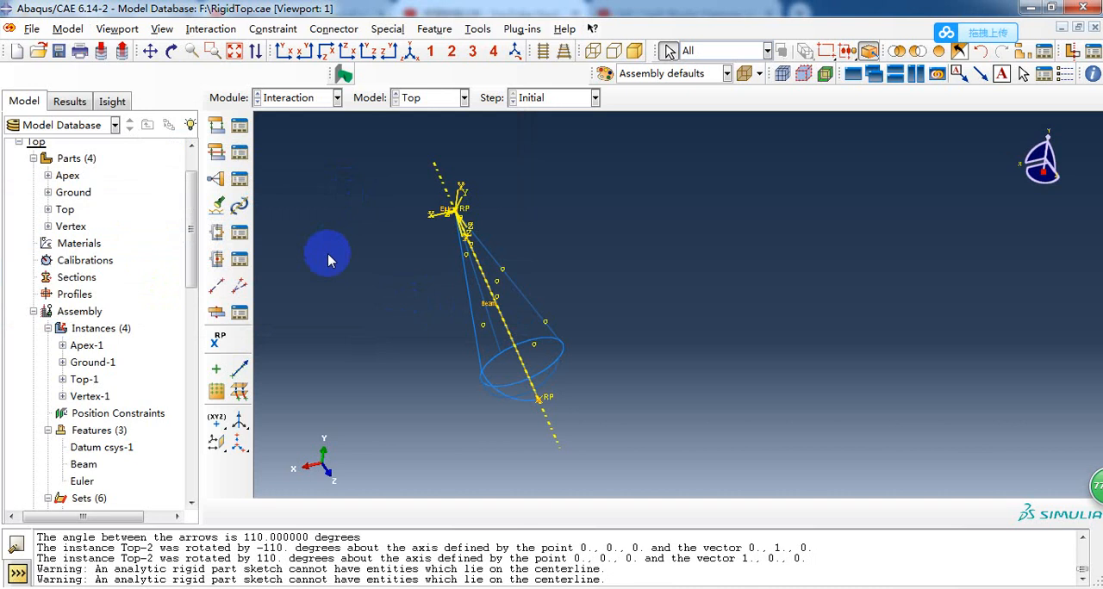
Examine the Beam and Euler connectors on the top, the connector section list, and the assembly's features and sets.
left_click_drag(327, 260, 565, 252, "ctrl+alt")
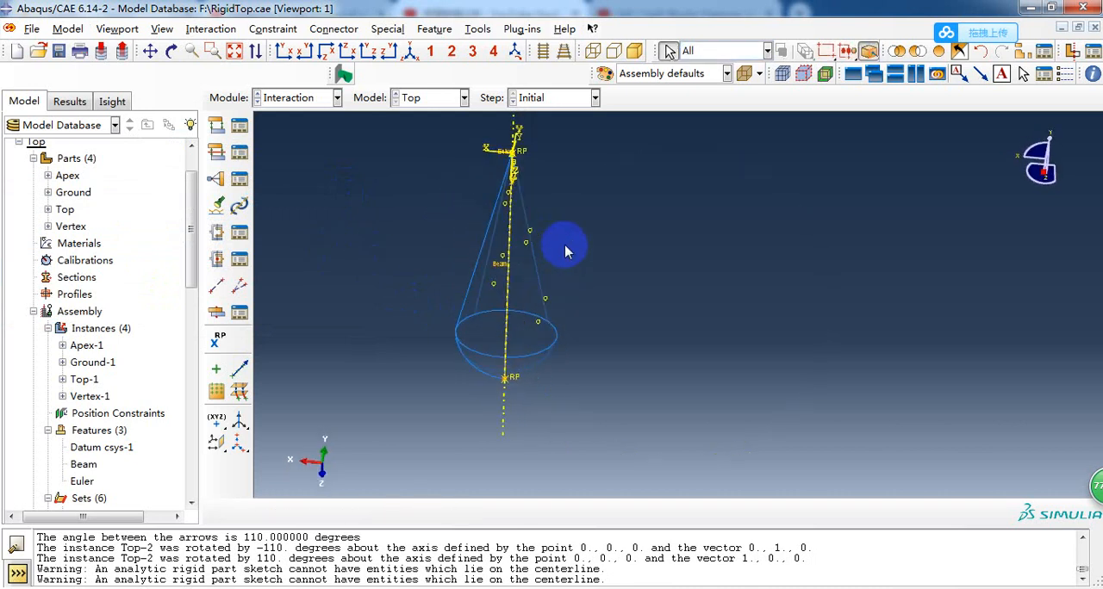
scroll(316, 381, "down", 2)
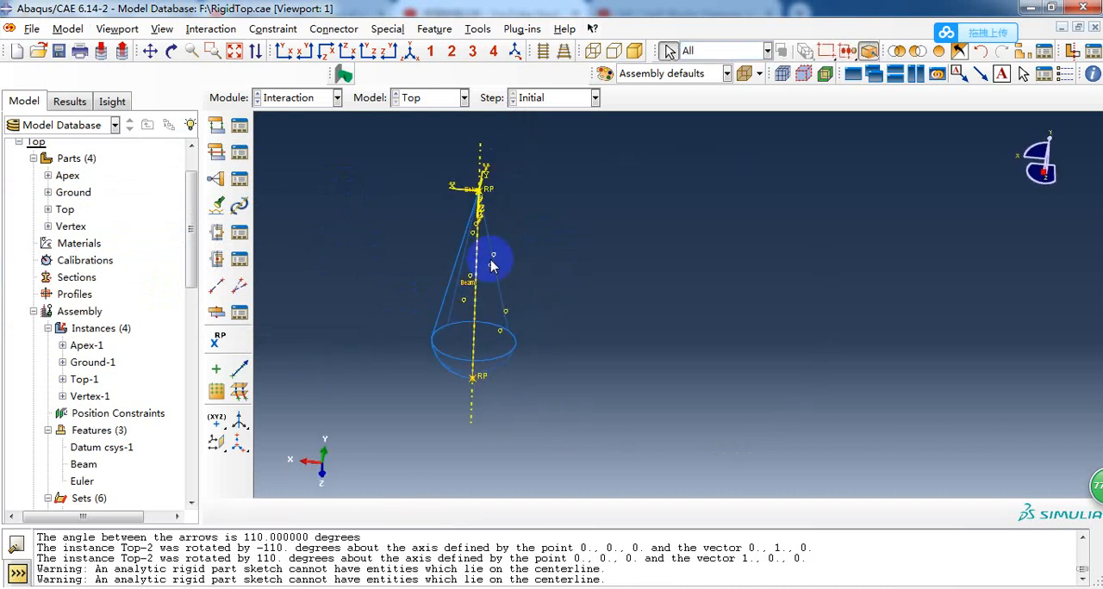
left_click(242, 265)
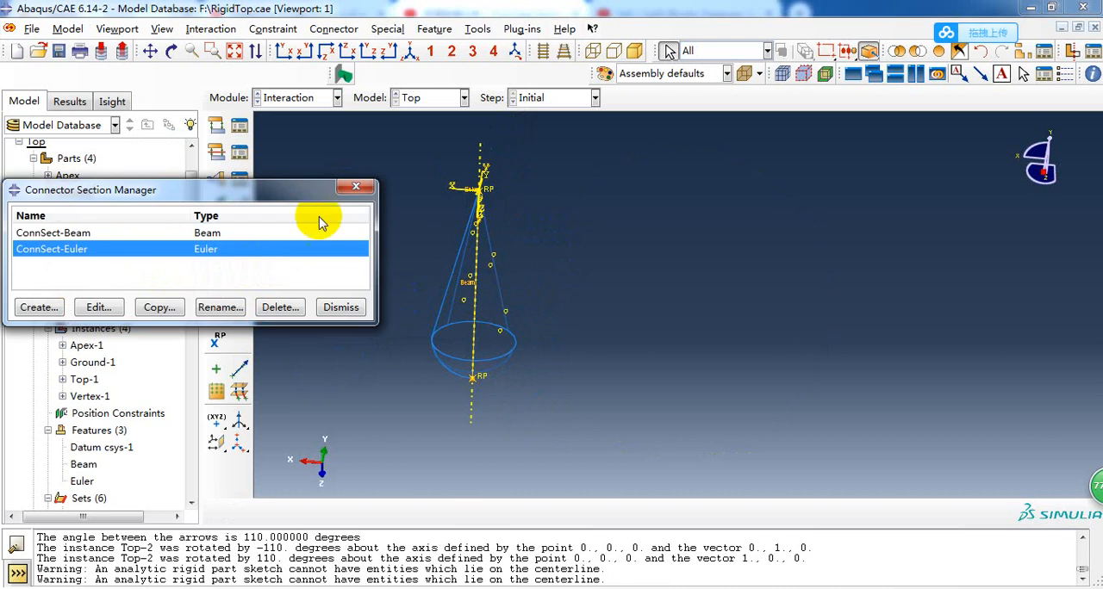
left_click(359, 187)
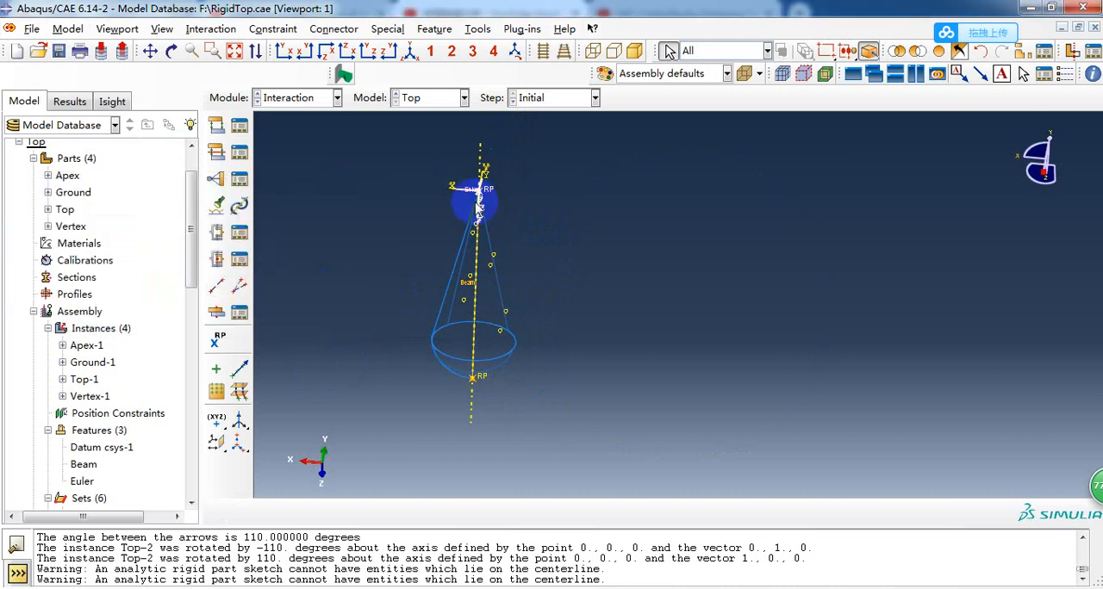
left_click_drag(476, 204, 437, 425, "ctrl+alt")
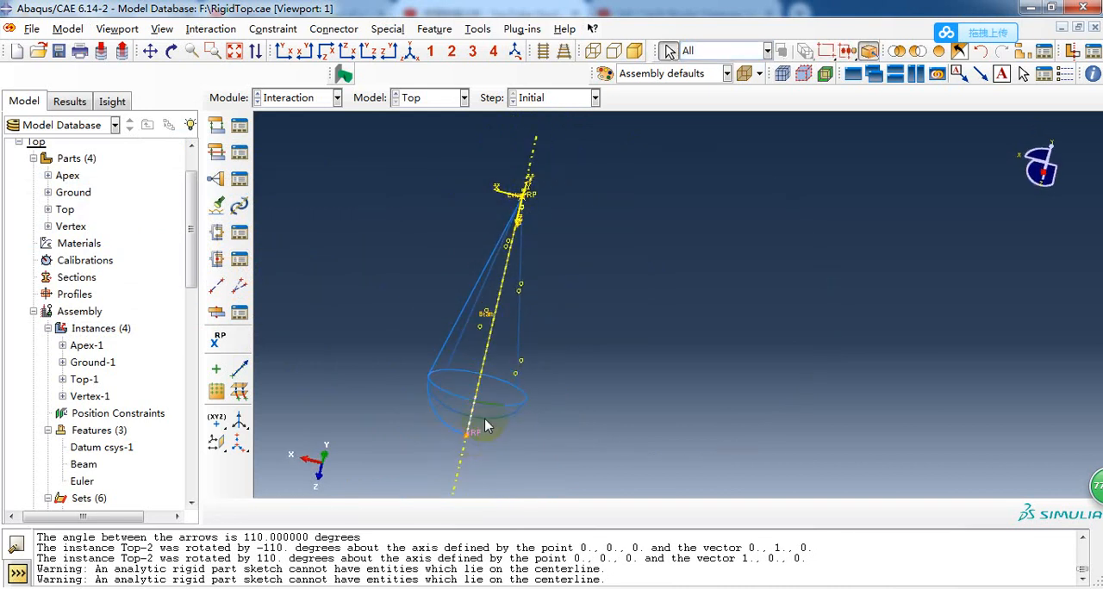
left_click_drag(527, 197, 531, 206, "ctrl+alt")
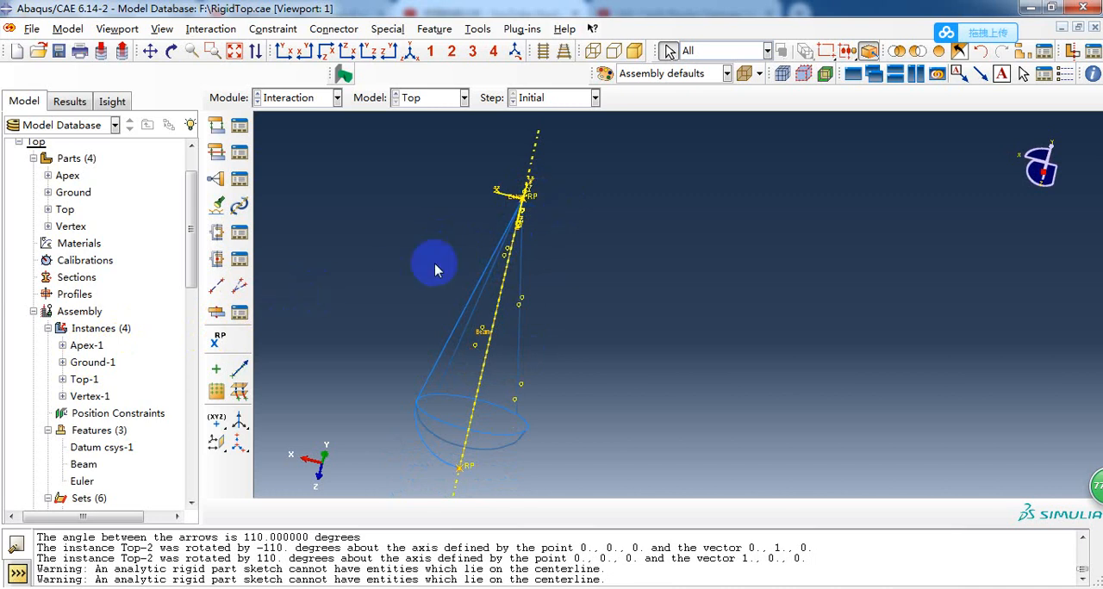
scroll(93, 403, "down", 1)
scroll(91, 396, "down", 2)
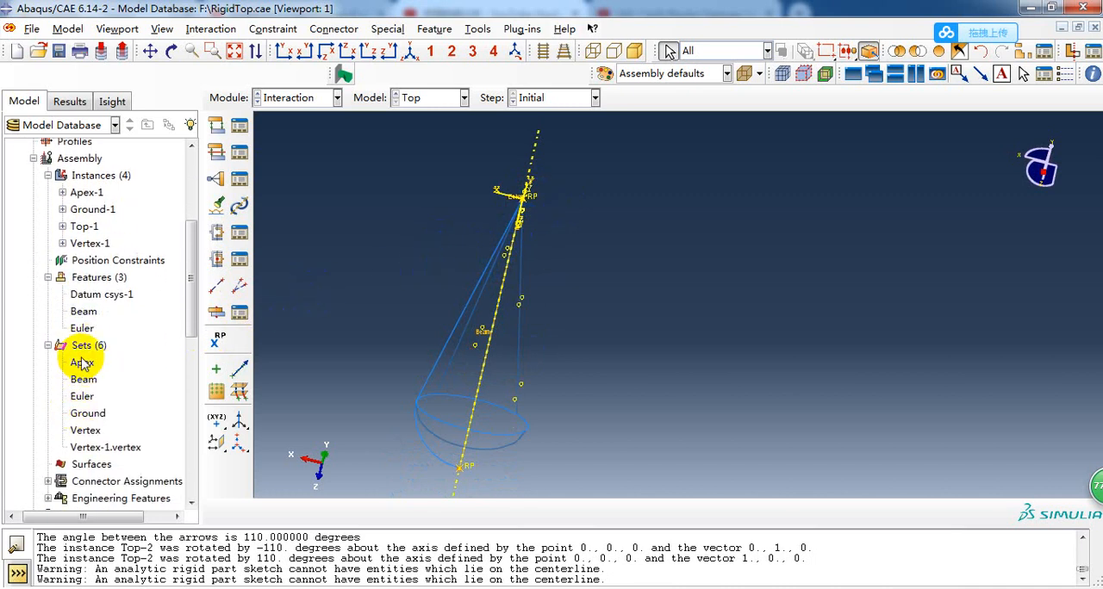
Highlight the Euler and Beam wire features of the assembly, try to edit the Beam feature, and dismiss the message.
left_click(82, 328)
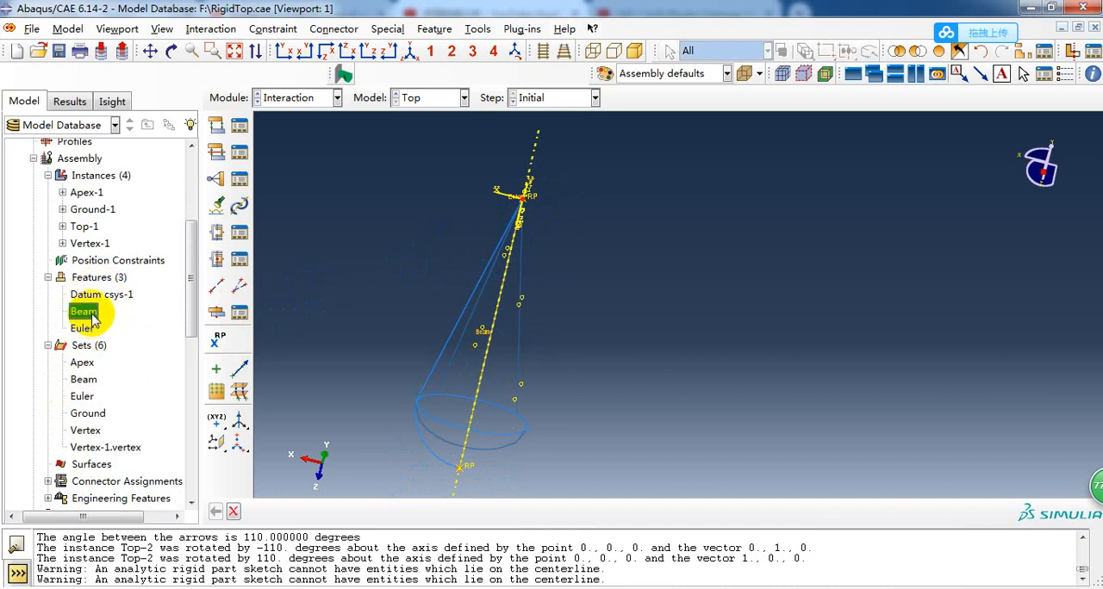
double_click(87, 313)
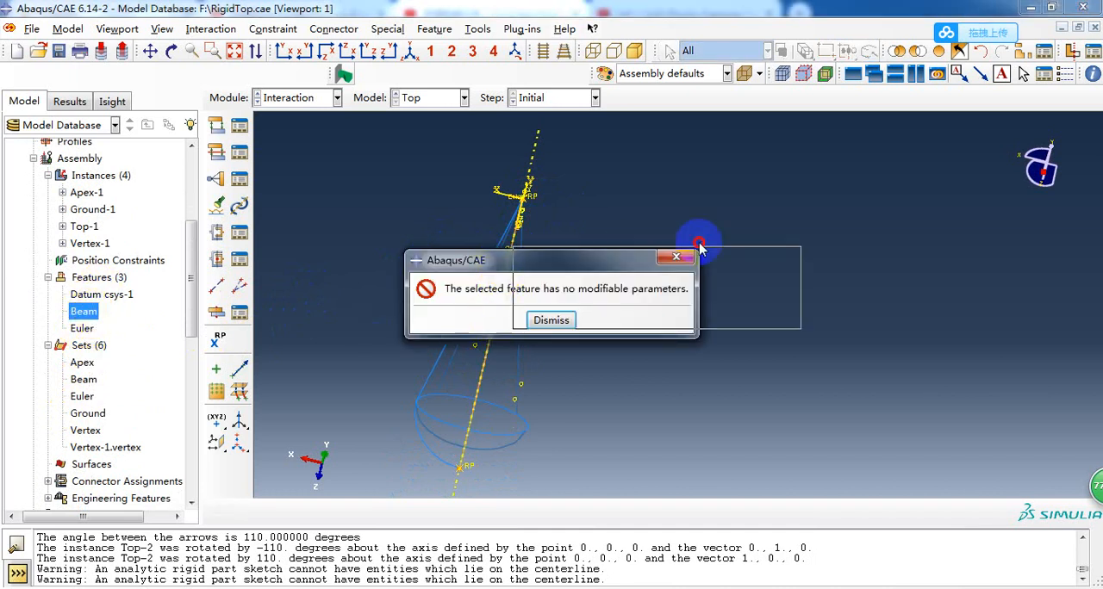
left_click_drag(700, 249, 780, 229)
left_click(751, 300)
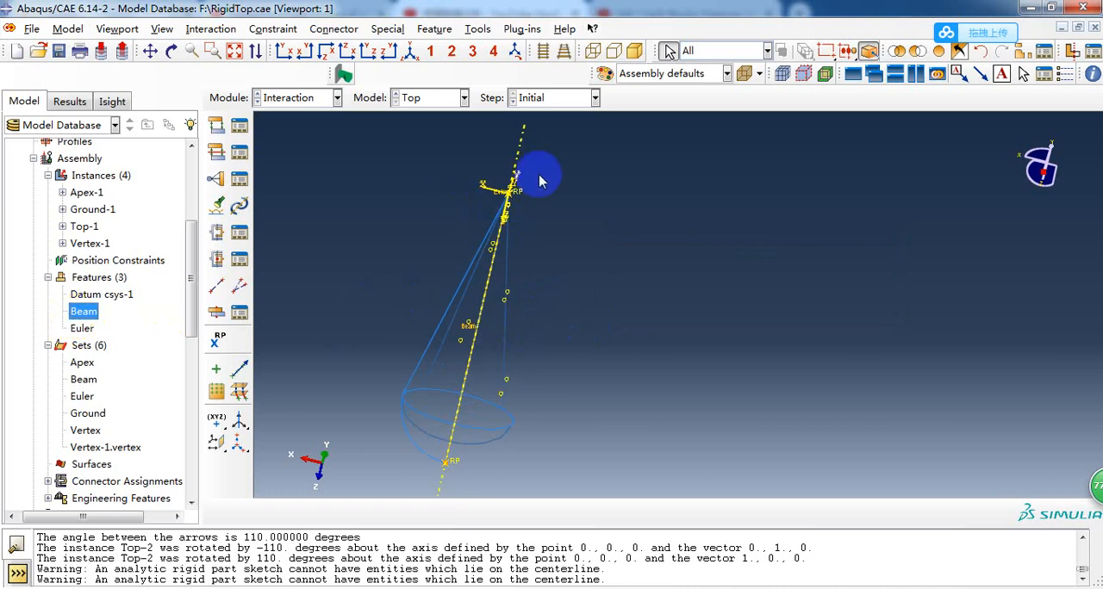
scroll(370, 308, "up", 1)
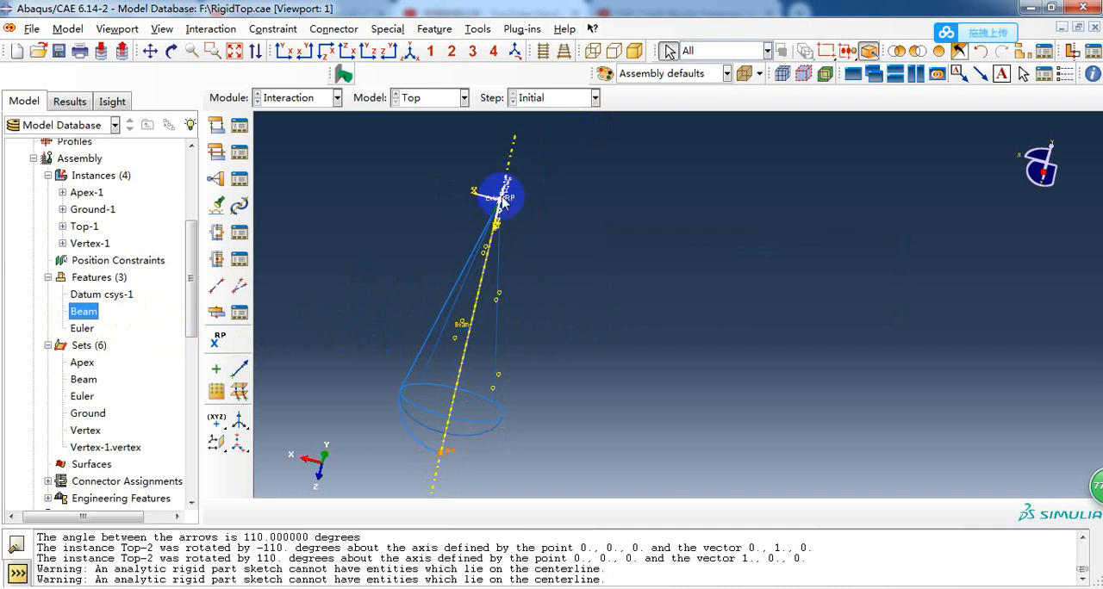
Start a disjoint wire from the reference point below the top's base to a point at its cone tip, and discard it.
left_click(216, 287)
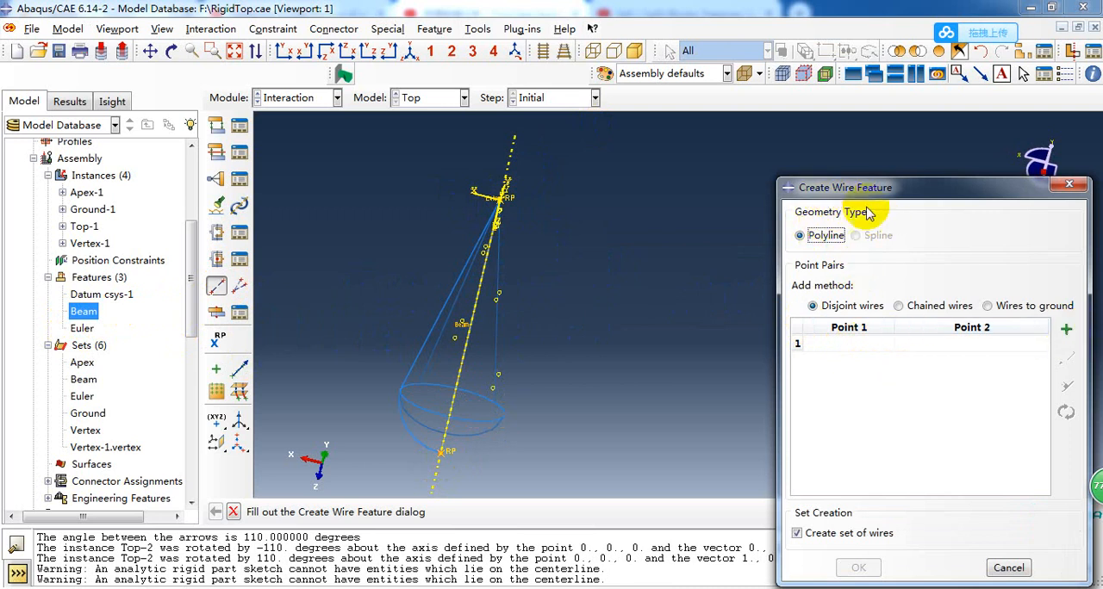
left_click(1067, 332)
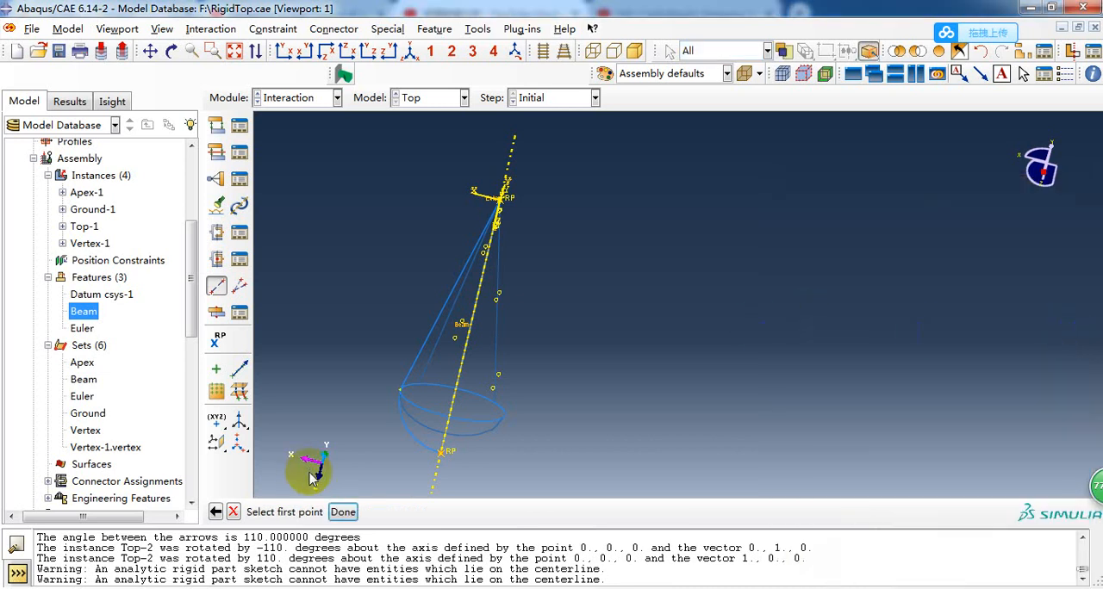
left_click(445, 453)
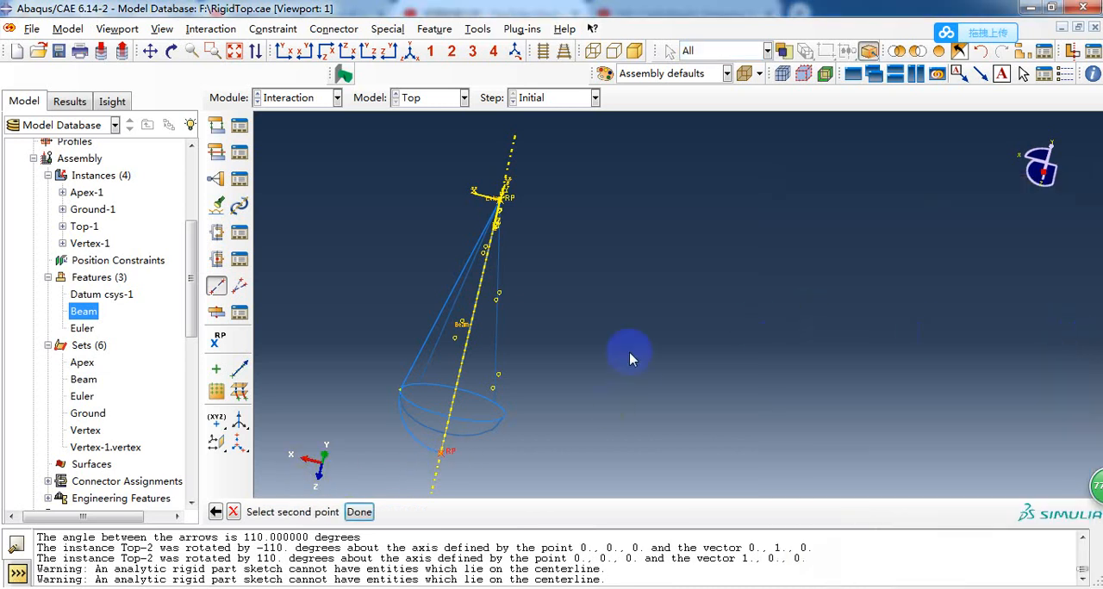
left_click(508, 203)
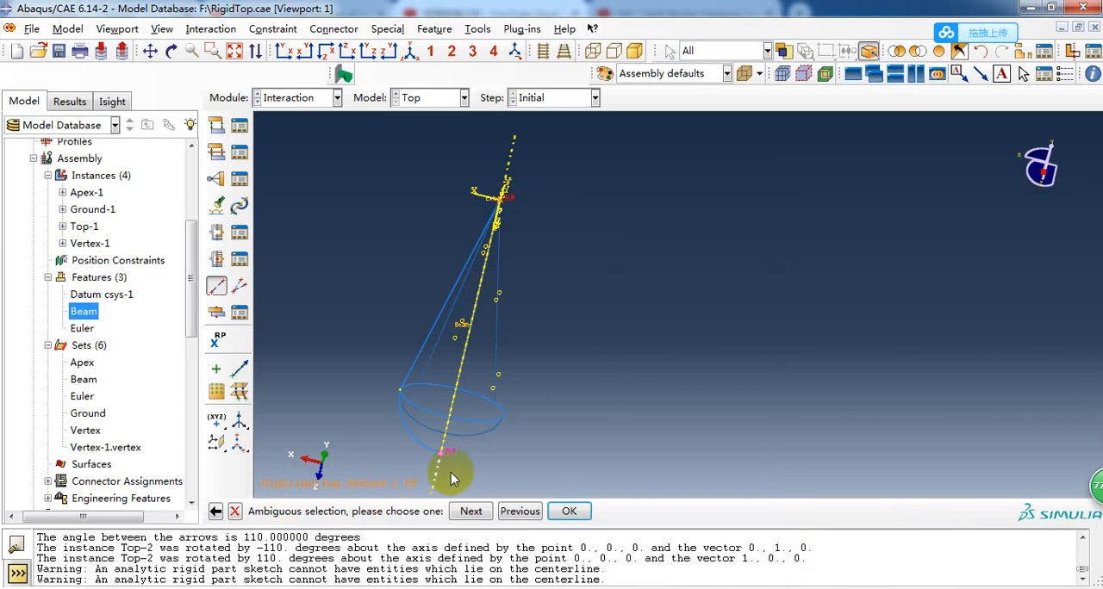
left_click(471, 513)
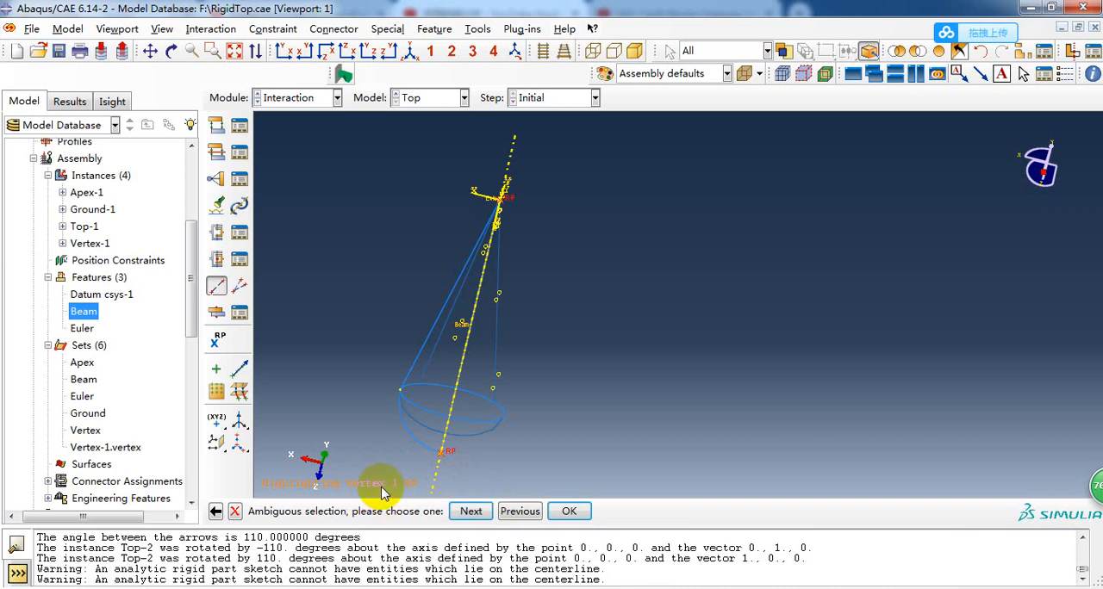
left_click(568, 512)
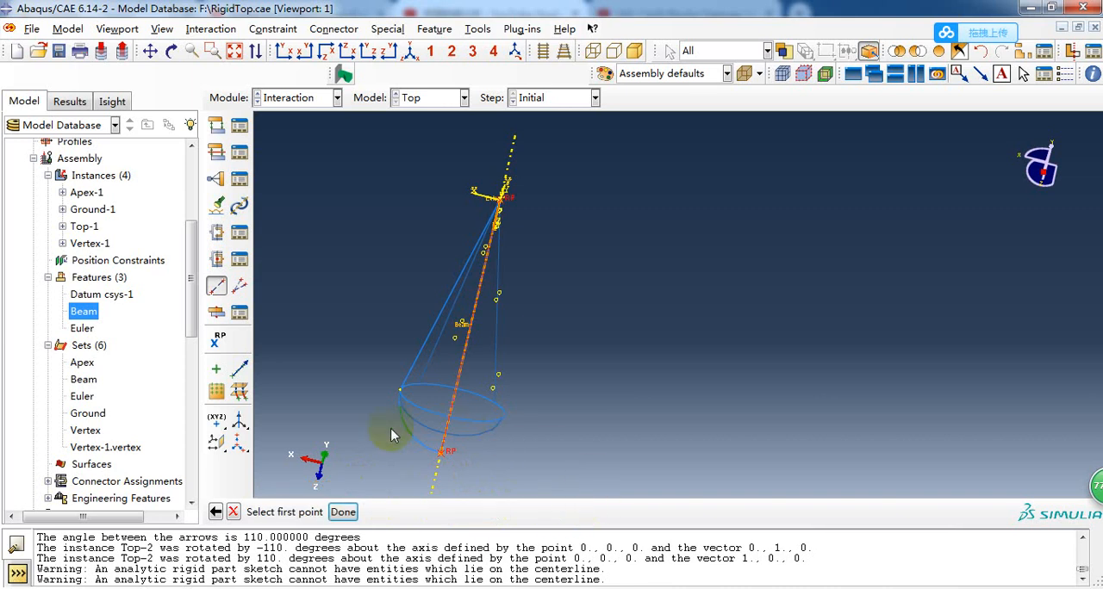
left_click(234, 513)
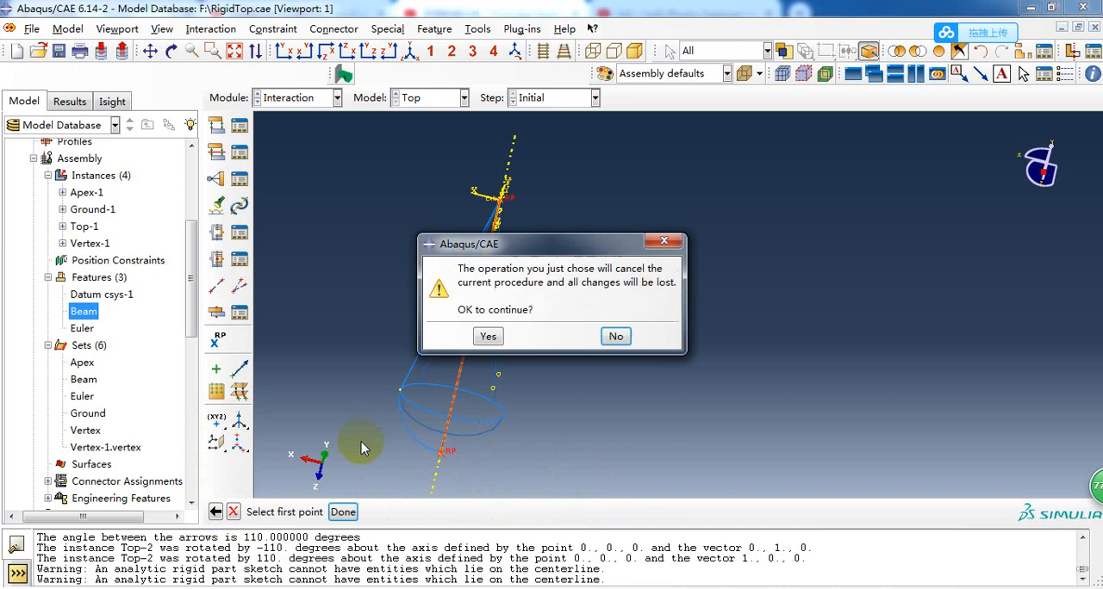
left_click(489, 334)
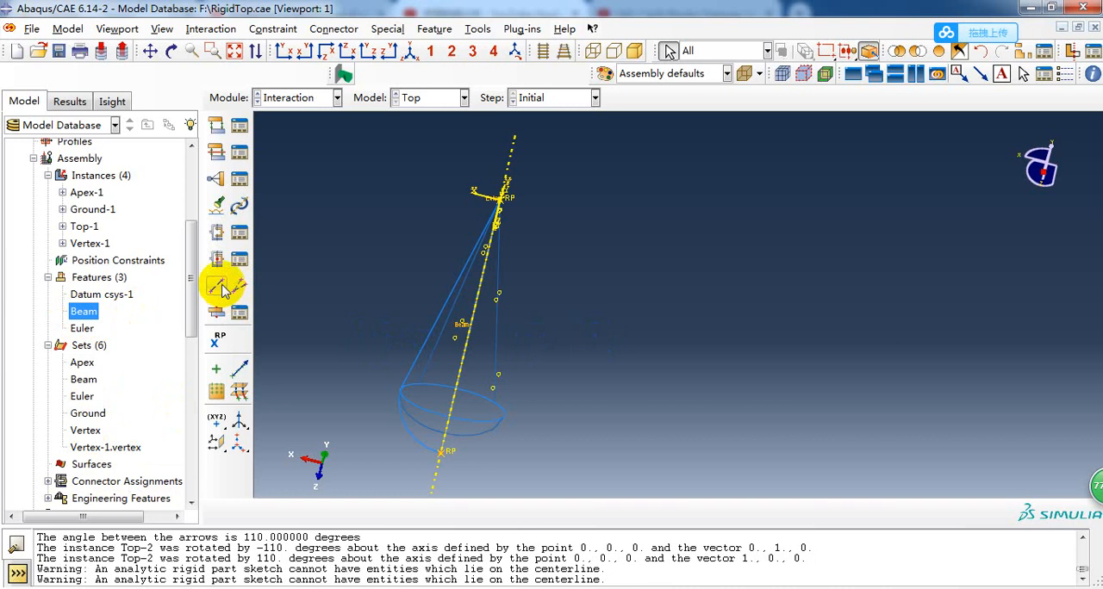
Start another disjoint wire, joining the overlapping points at the top's cone tip, and discard it.
scroll(313, 289, "up", 2)
scroll(464, 210, "down", 2)
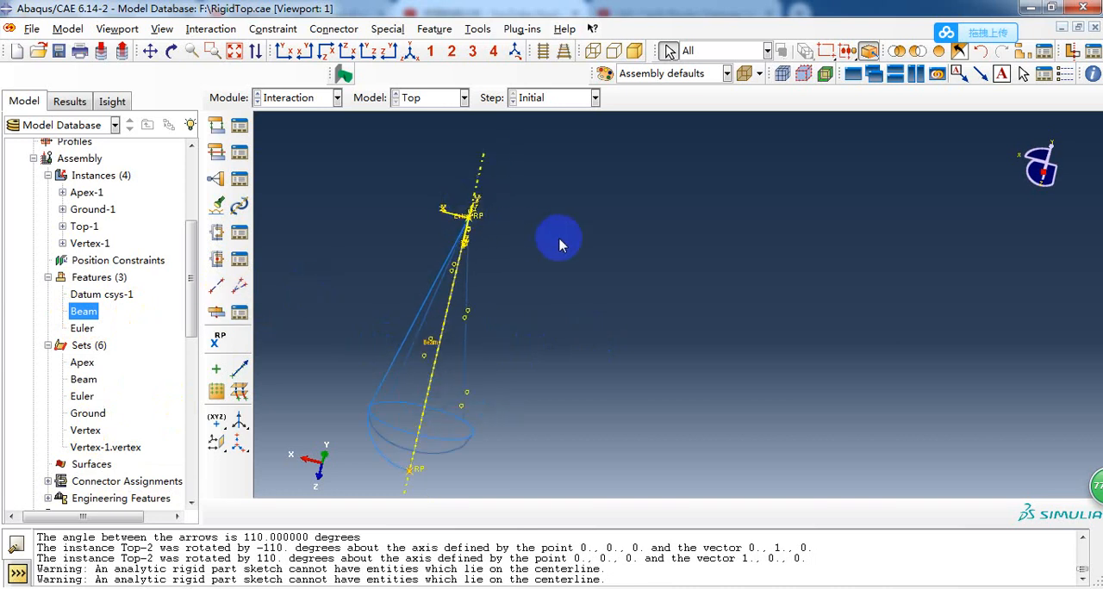
scroll(523, 207, "down", 1)
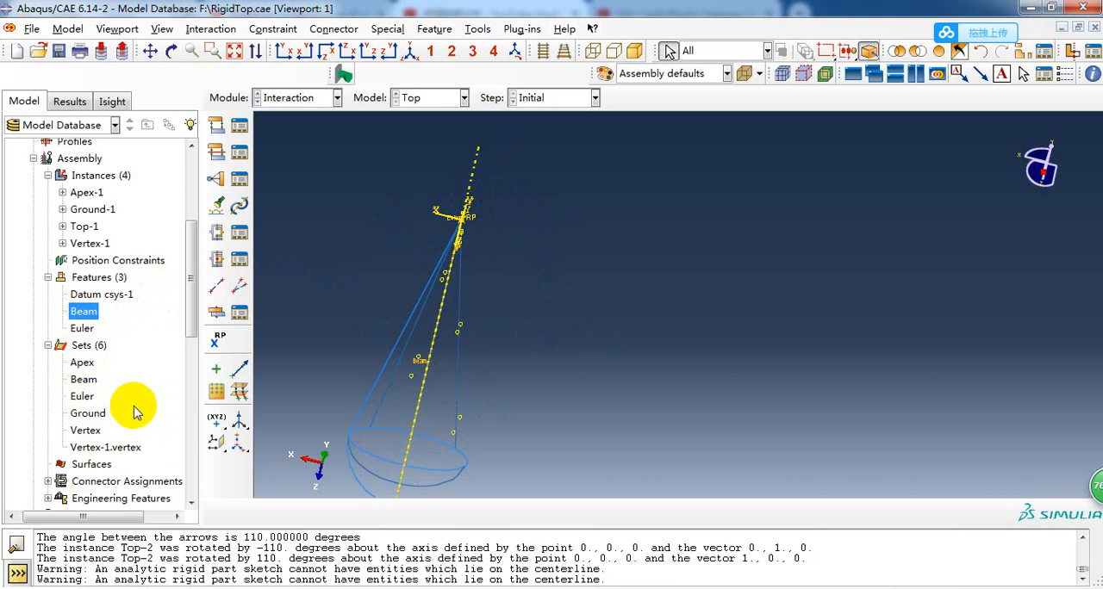
left_click(216, 286)
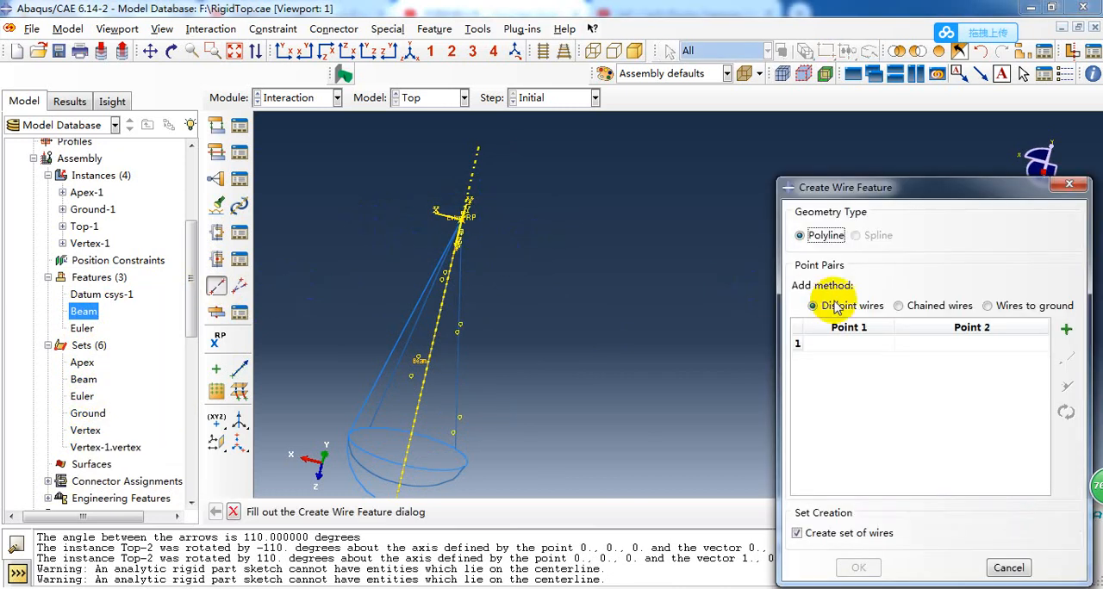
left_click(1066, 329)
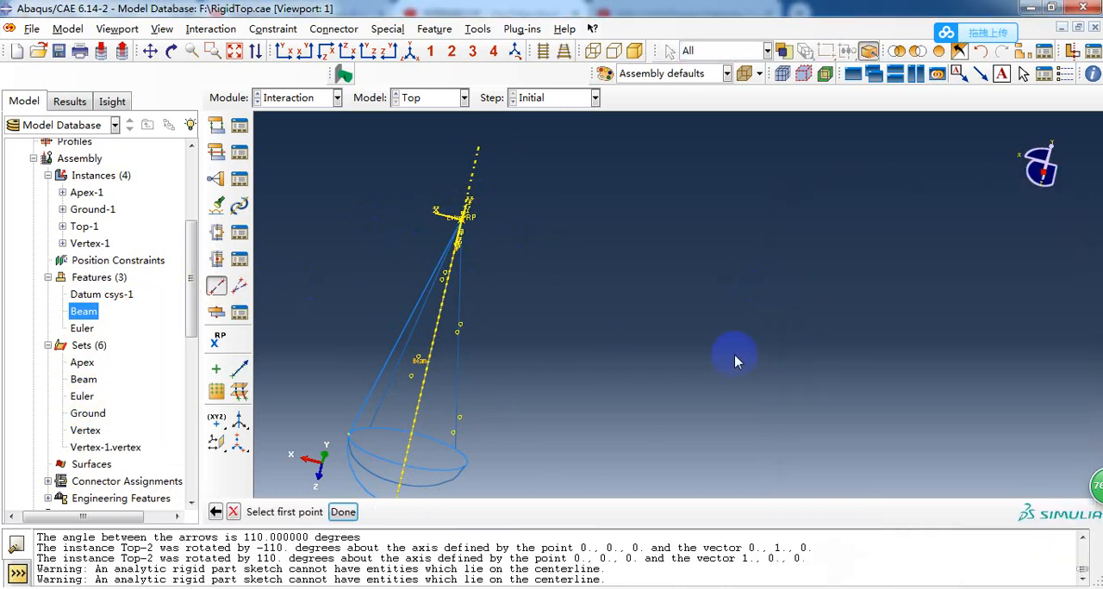
left_click(342, 512)
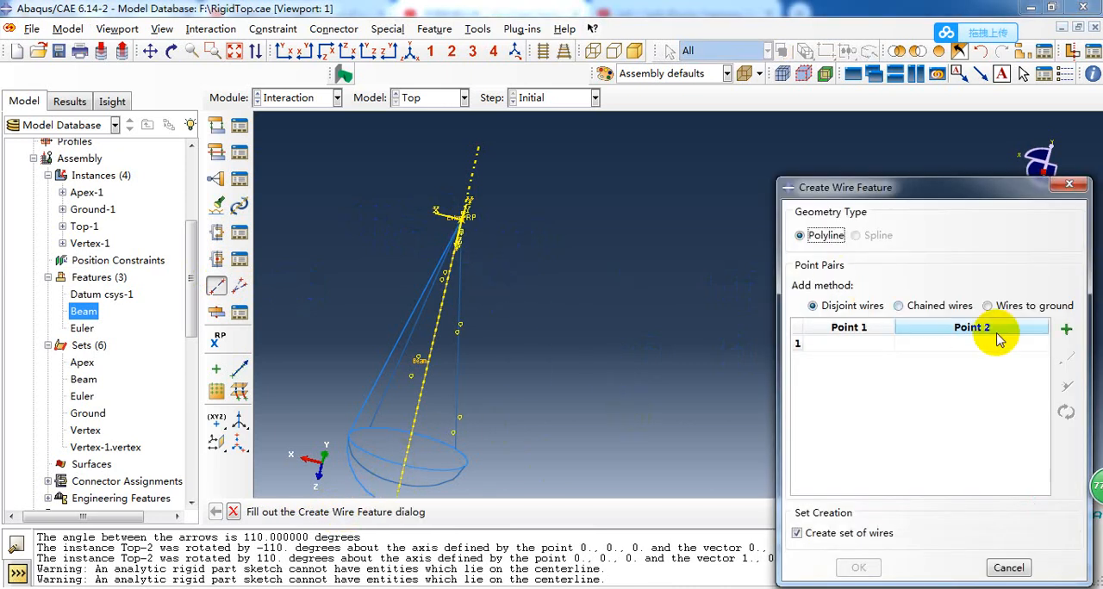
left_click(1065, 329)
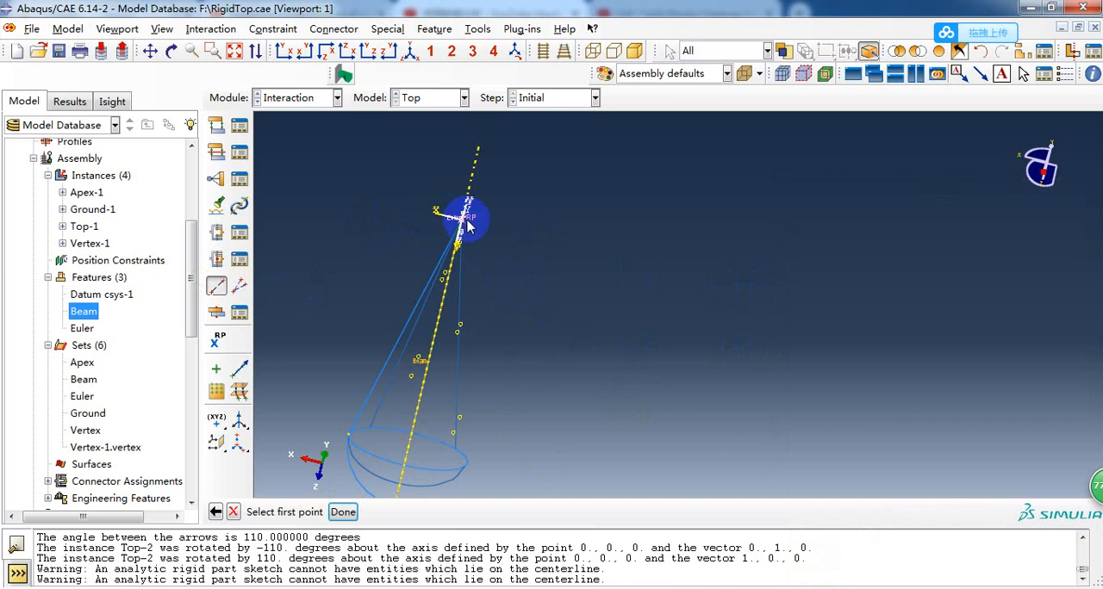
left_click(472, 222)
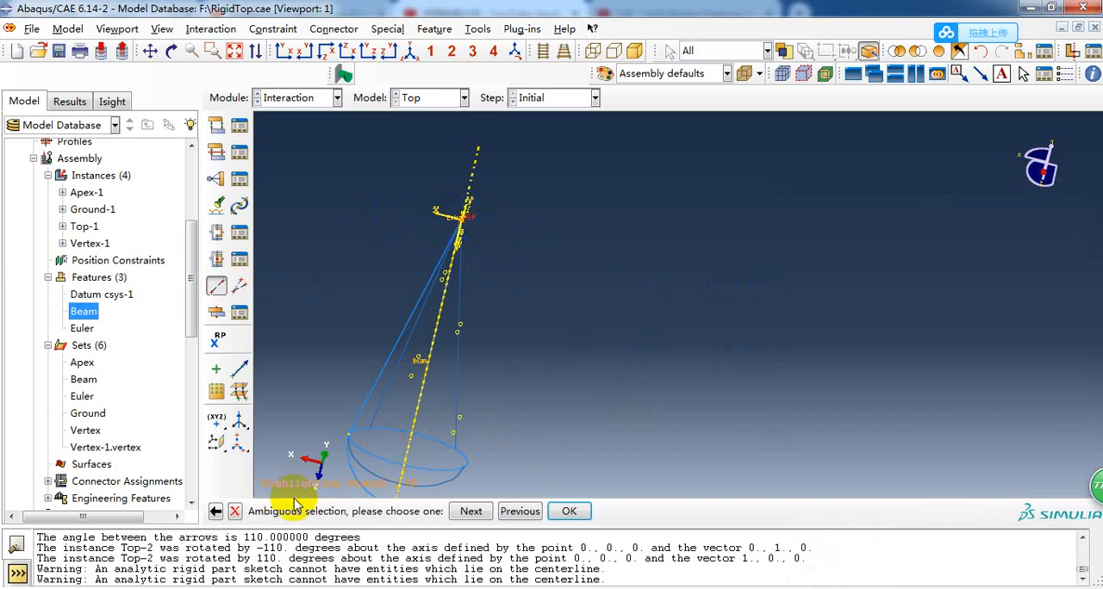
left_click(471, 511)
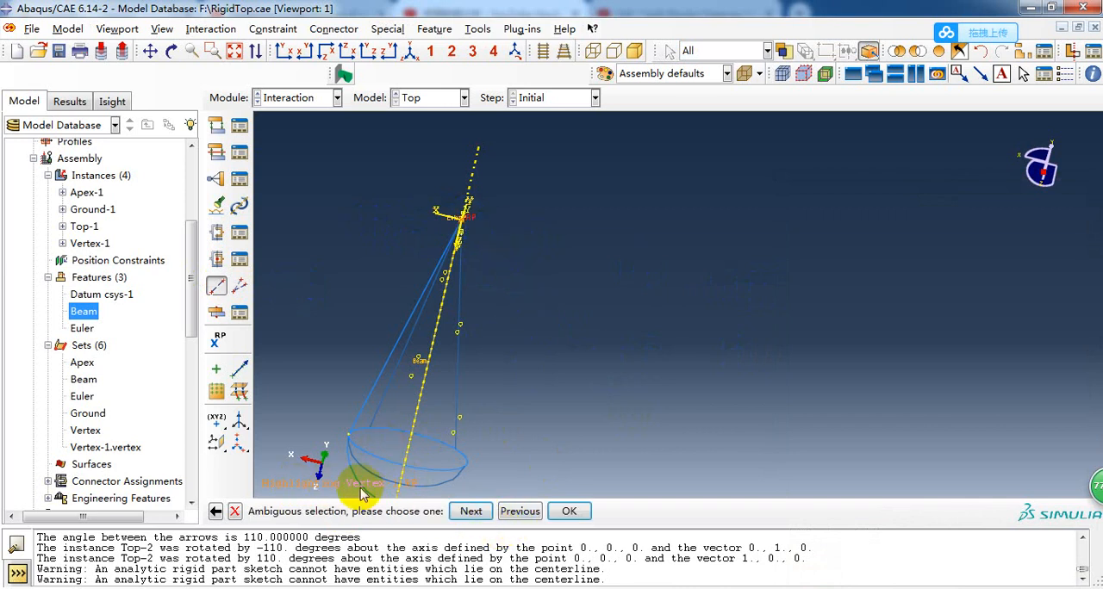
left_click(568, 511)
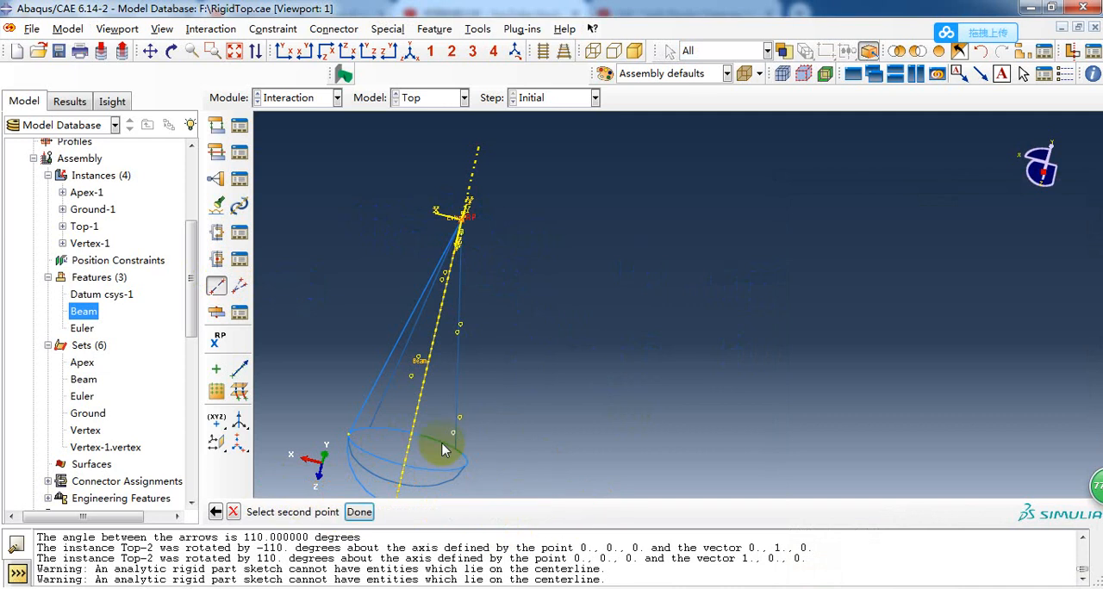
left_click(466, 223)
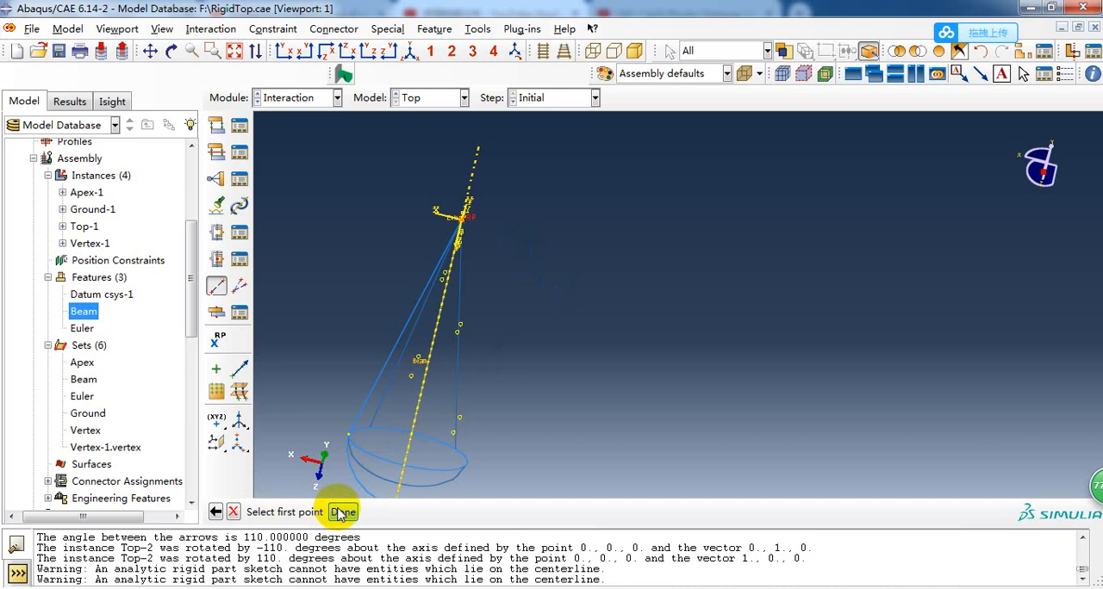
left_click(233, 511)
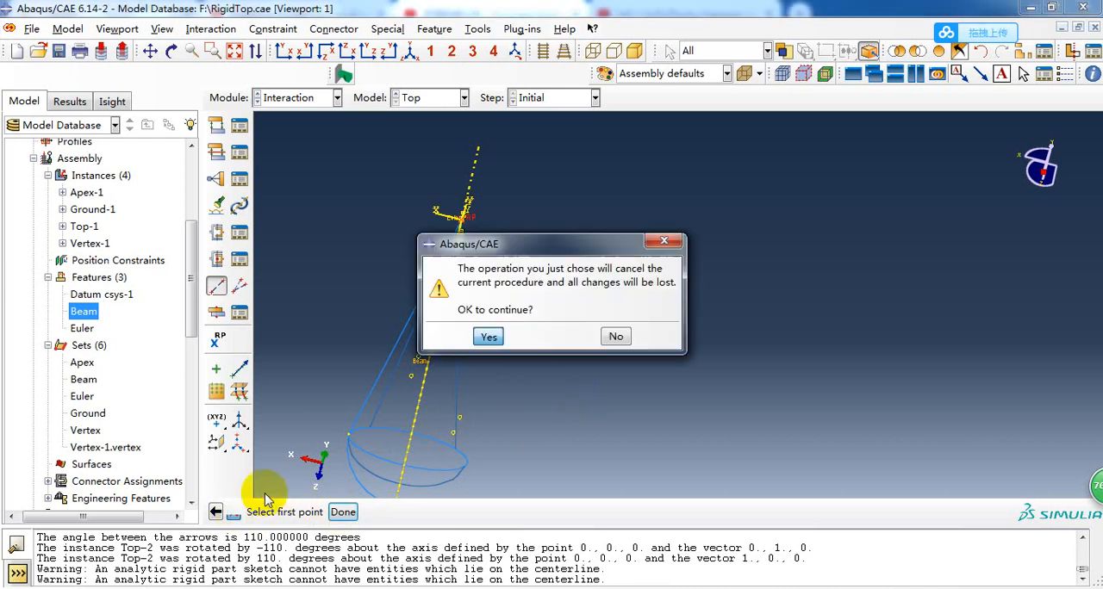
left_click(488, 336)
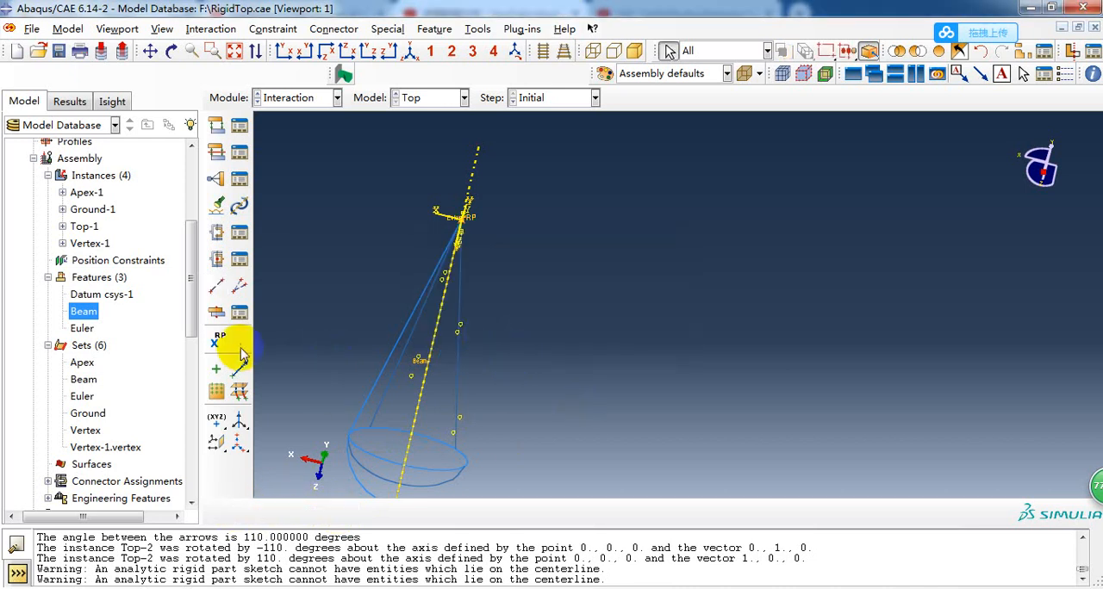
Examine the vertex, Beam and Euler sets and the Beam and Euler wire features by highlighting them in the model.
left_click(86, 430)
left_click(99, 448)
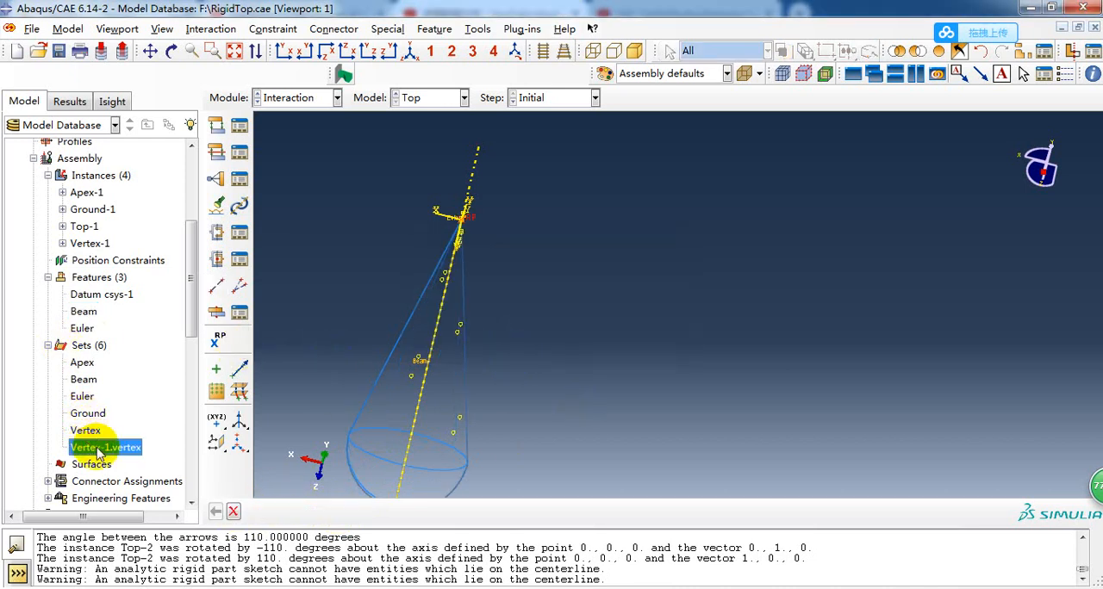
left_click(84, 314)
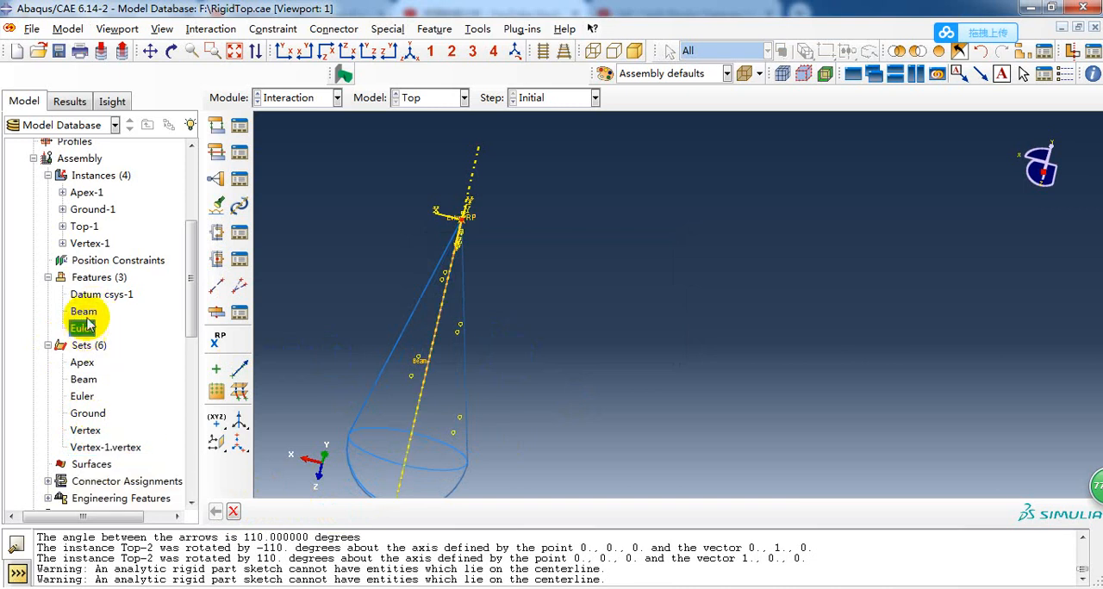
left_click(82, 330)
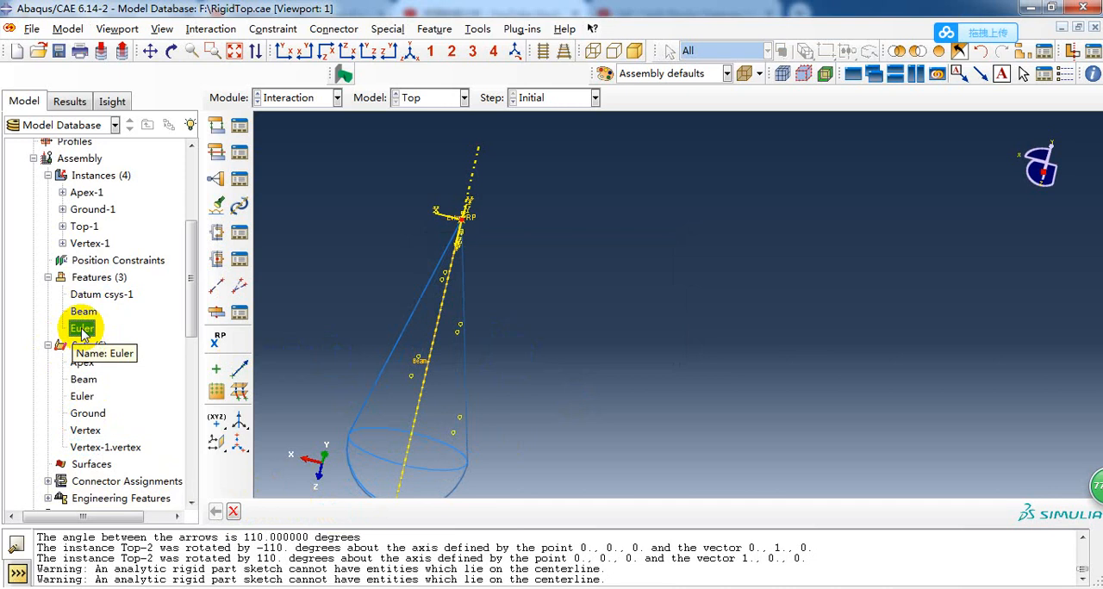
left_click(83, 377)
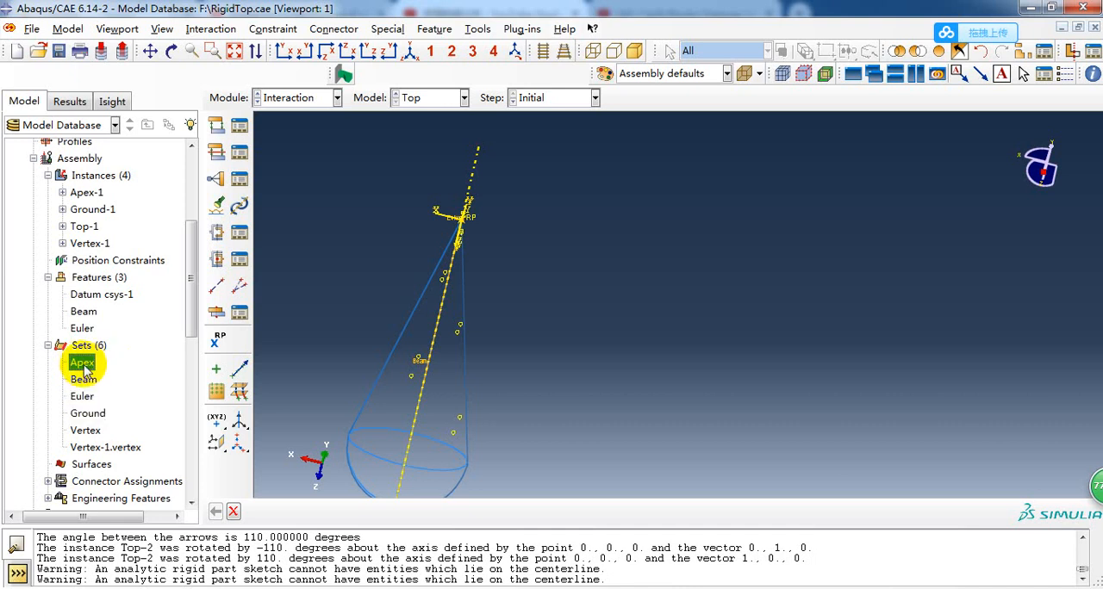
left_click(84, 379)
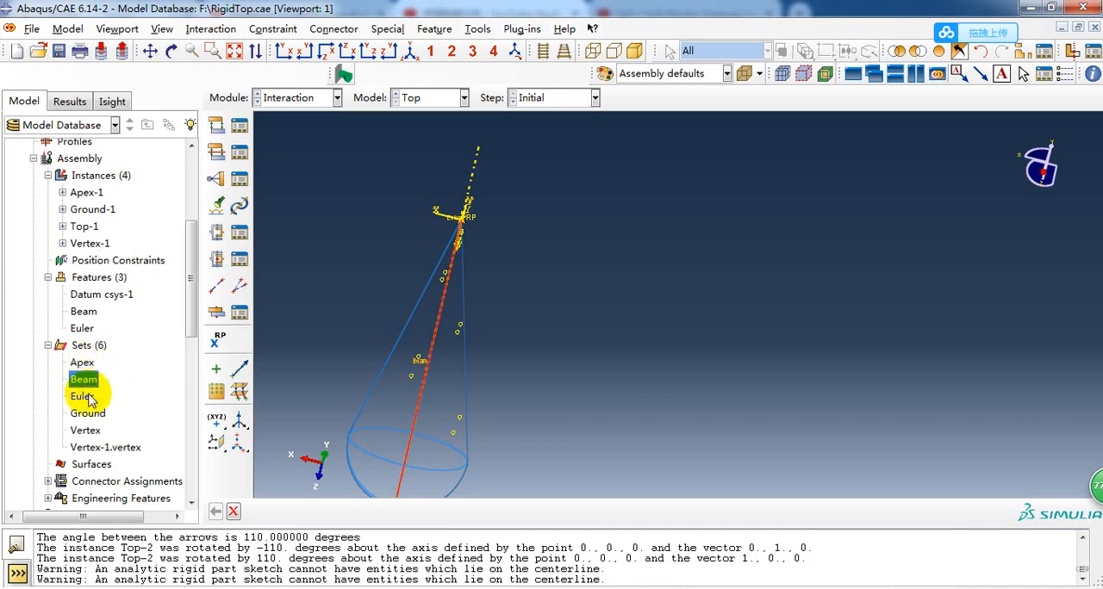
left_click(82, 397)
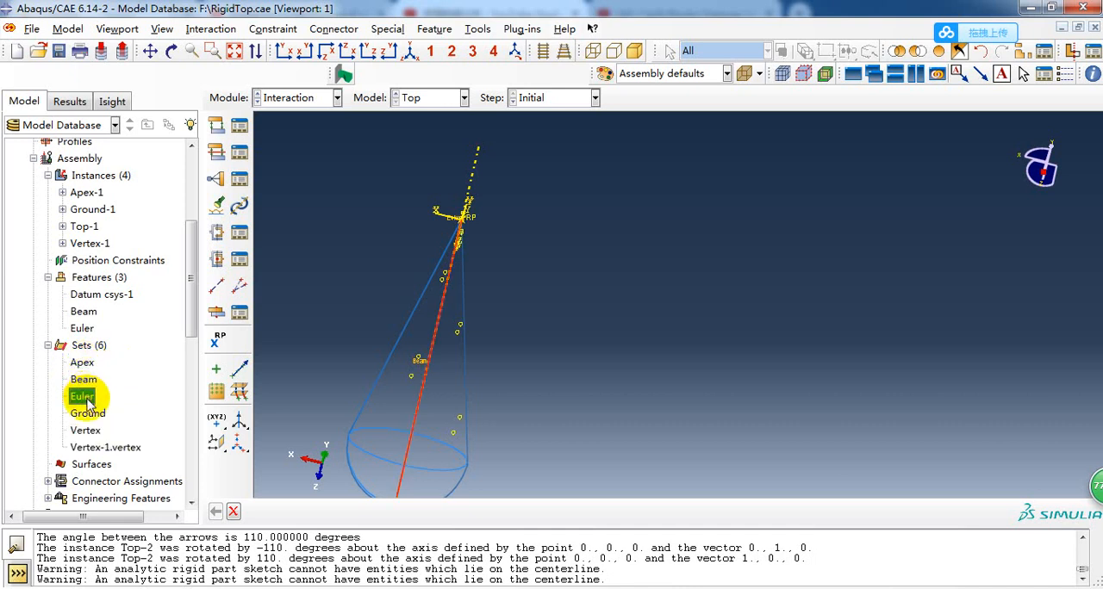
left_click(48, 346)
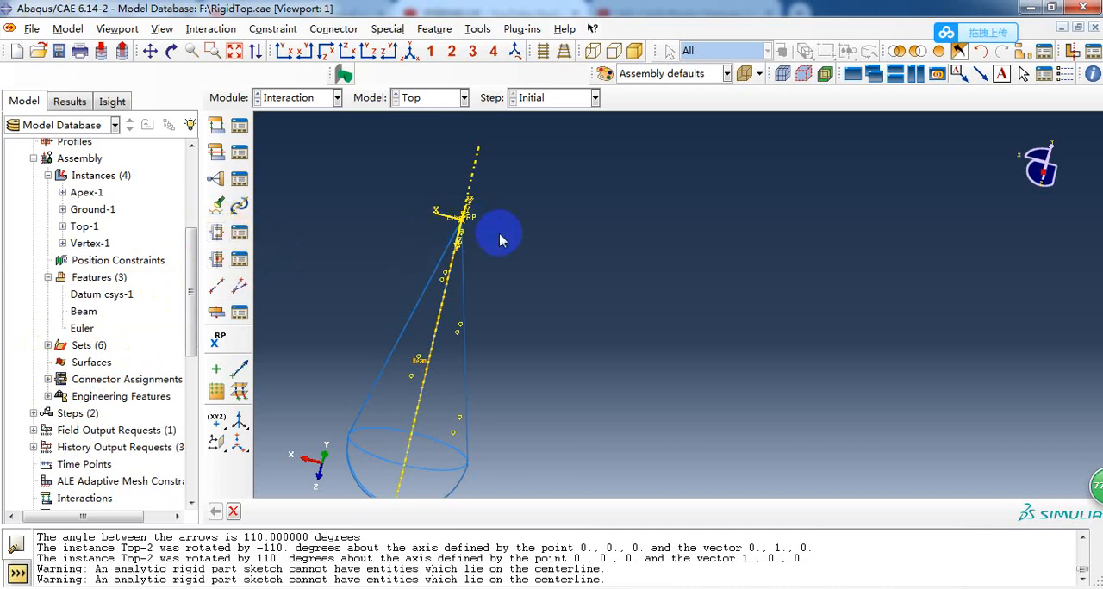
Try to assign a connector section to the Beam wire set, and dismiss the attempt.
left_click(217, 231)
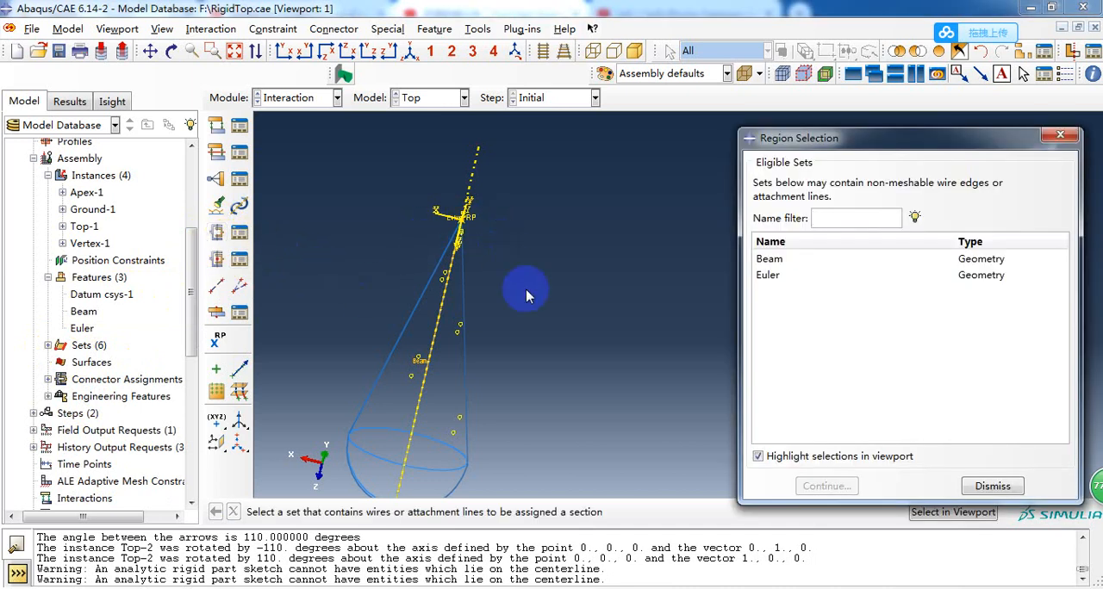
scroll(559, 274, "up", 1)
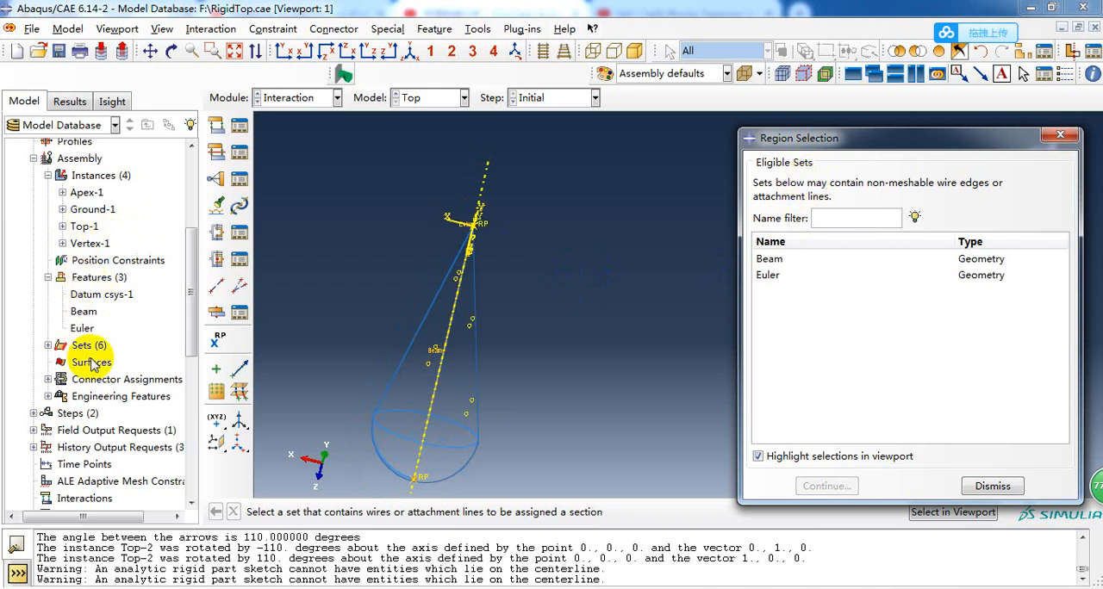
left_click(49, 344)
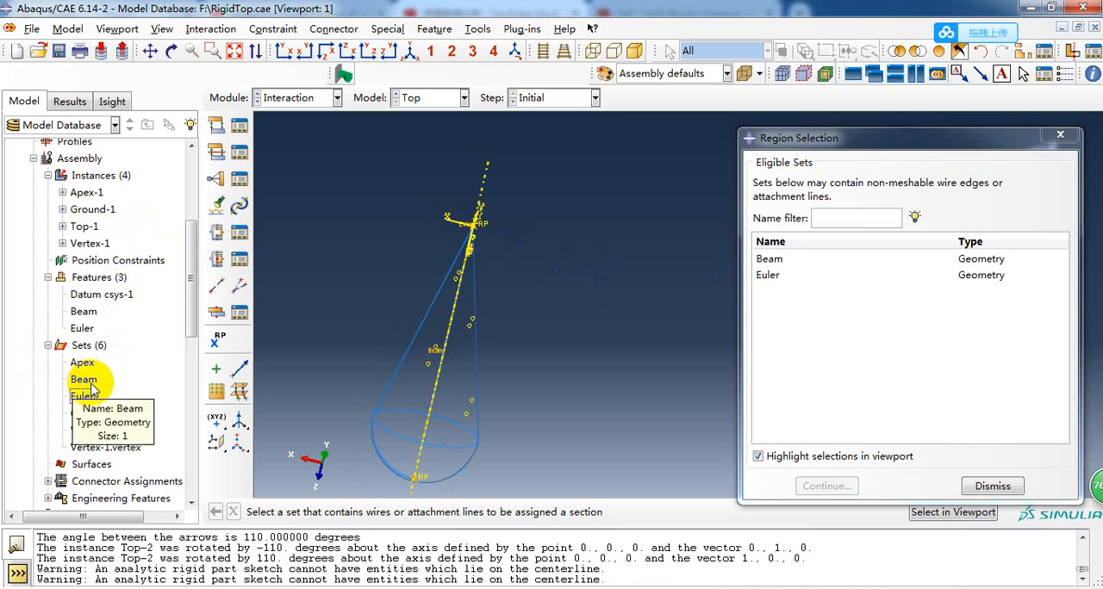
left_click(50, 346)
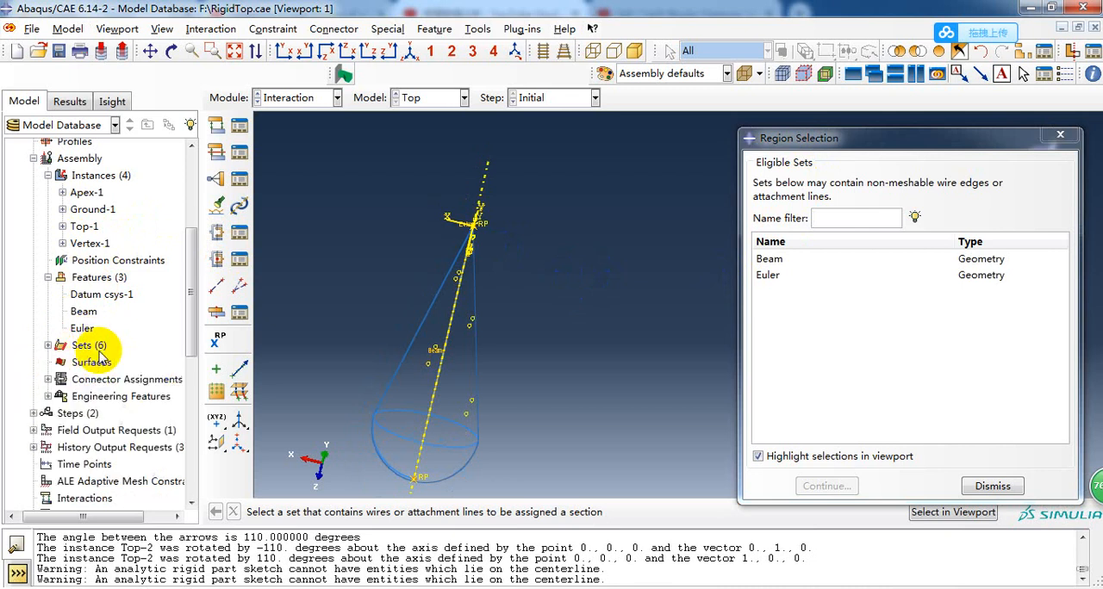
left_click(791, 262)
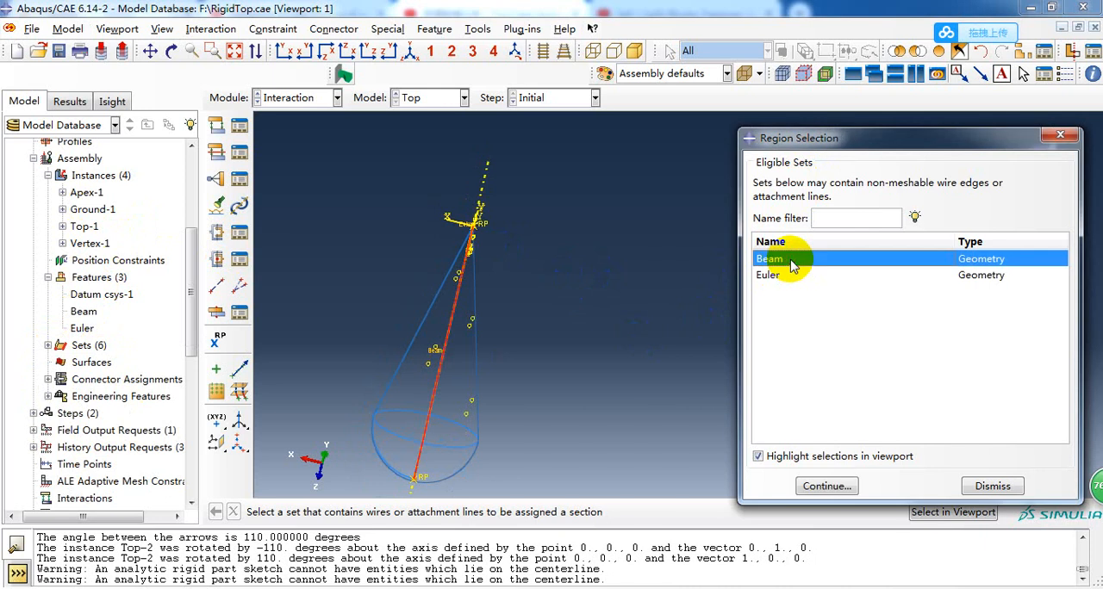
left_click(823, 486)
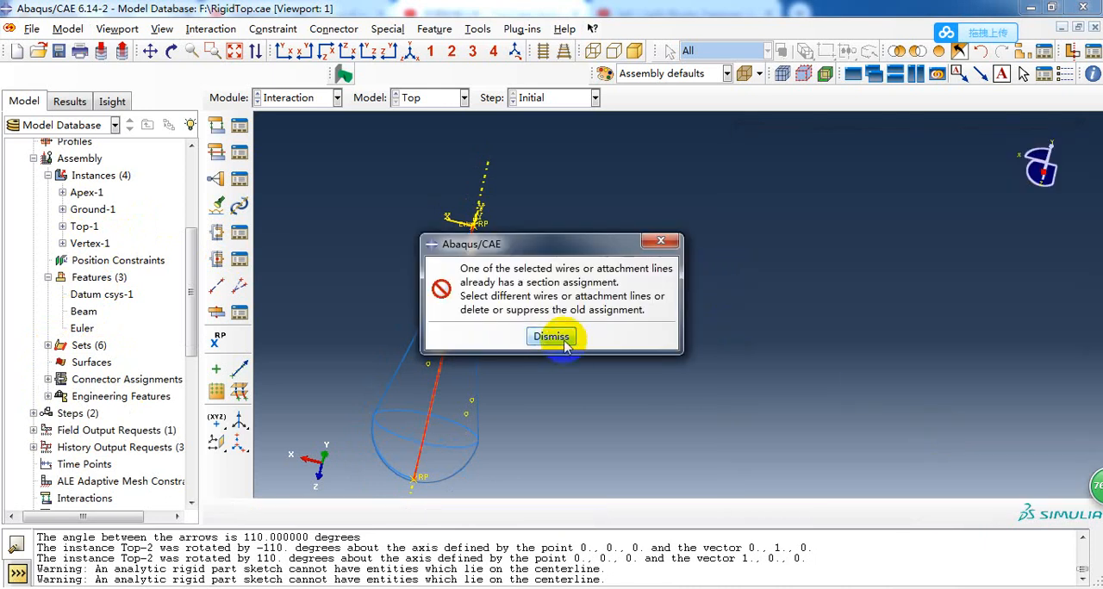
left_click(552, 337)
left_click(982, 485)
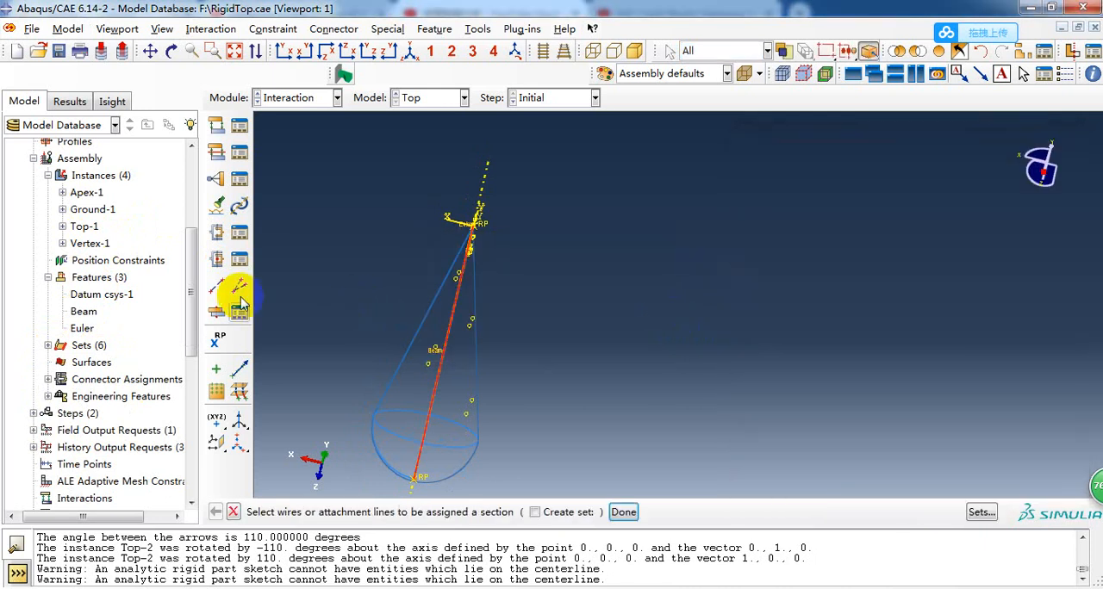
Suppress the existing ConnSect-Beam and ConnSect-Euler connector section assignments.
left_click(239, 232)
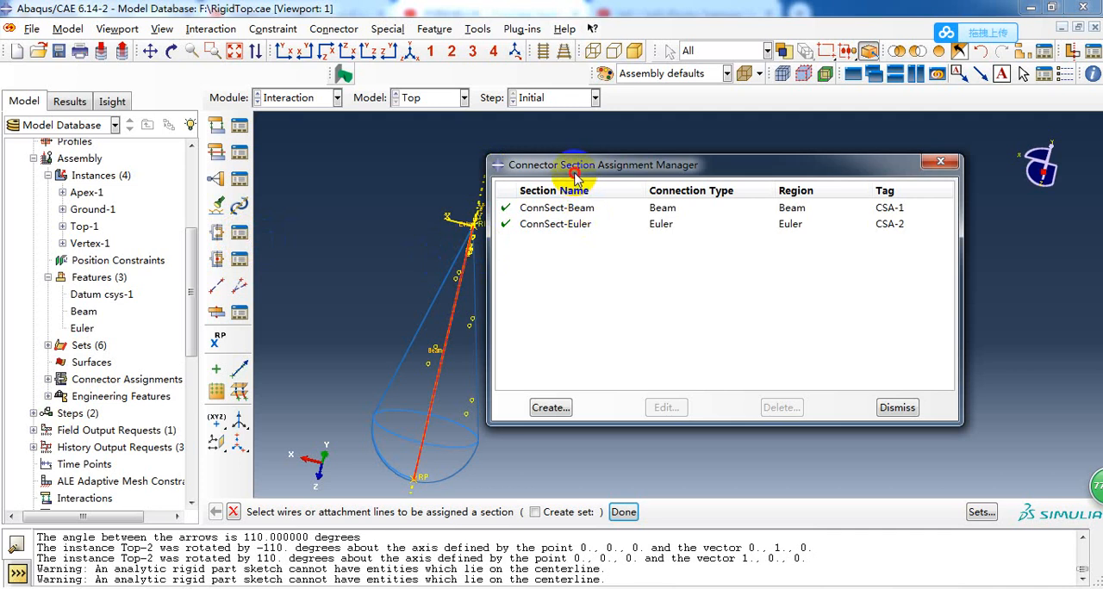
left_click_drag(575, 175, 639, 180)
left_click(570, 214)
left_click(570, 230)
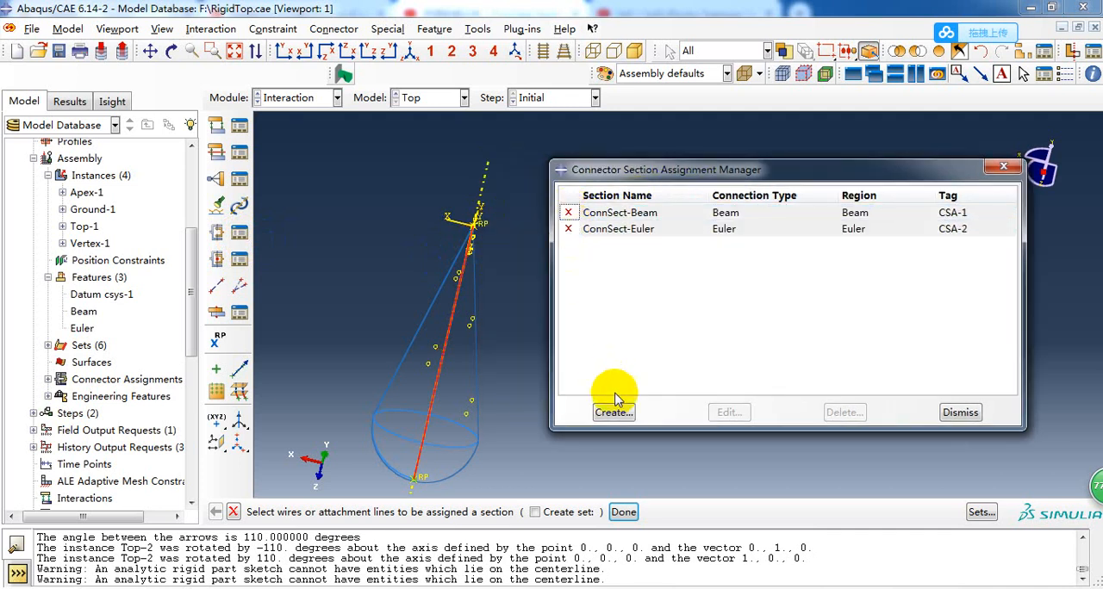
Start a connector section assignment on the Beam set with section ConnSect-Beam, check its first orientation, and discard it.
left_click(619, 413)
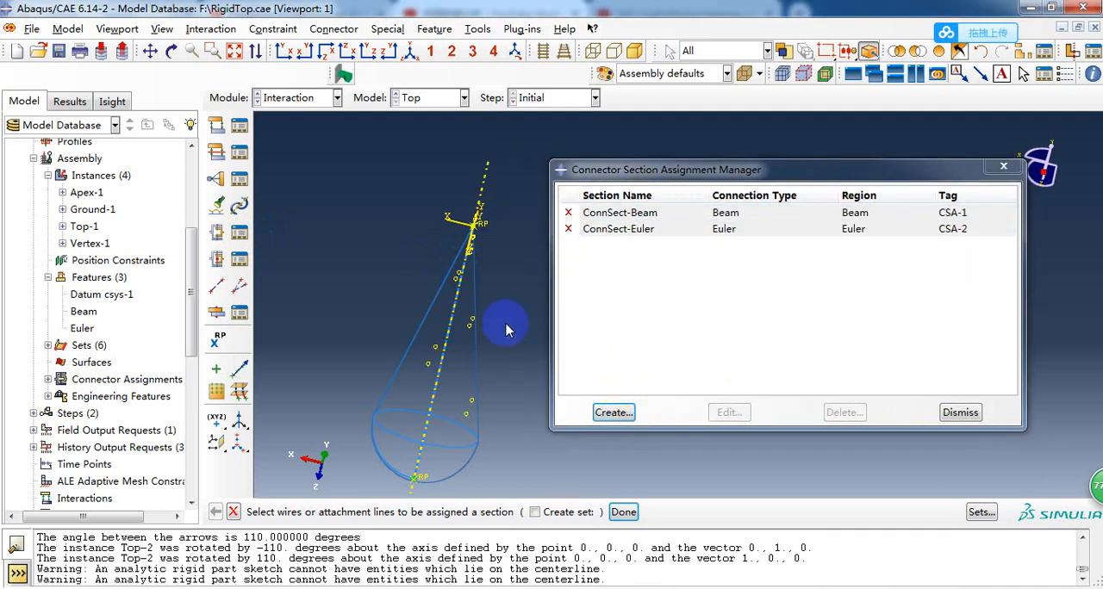
left_click(980, 513)
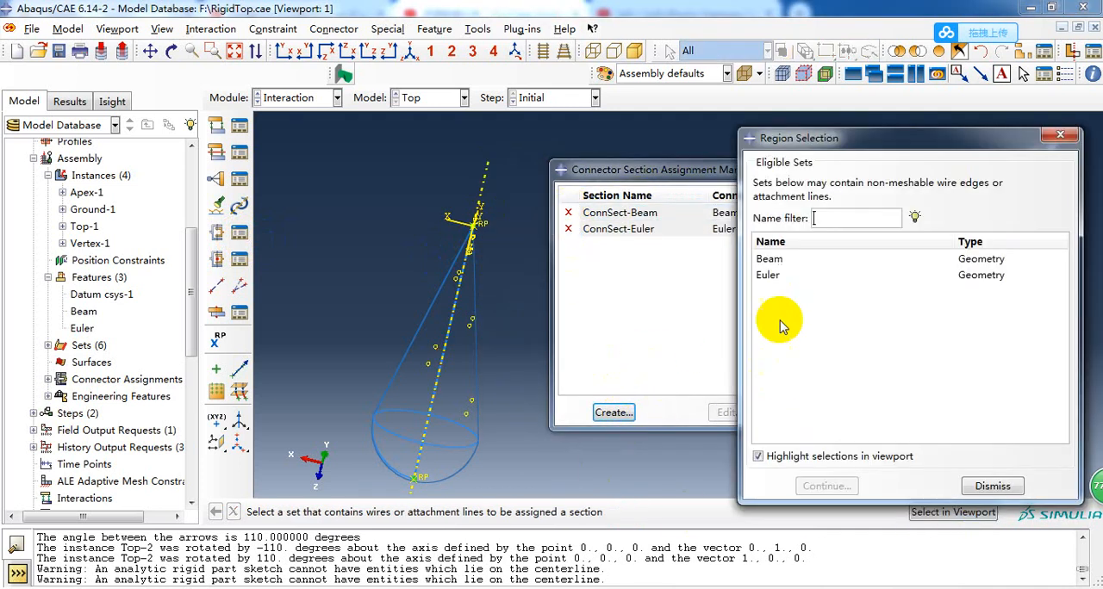
left_click(769, 260)
left_click(828, 486)
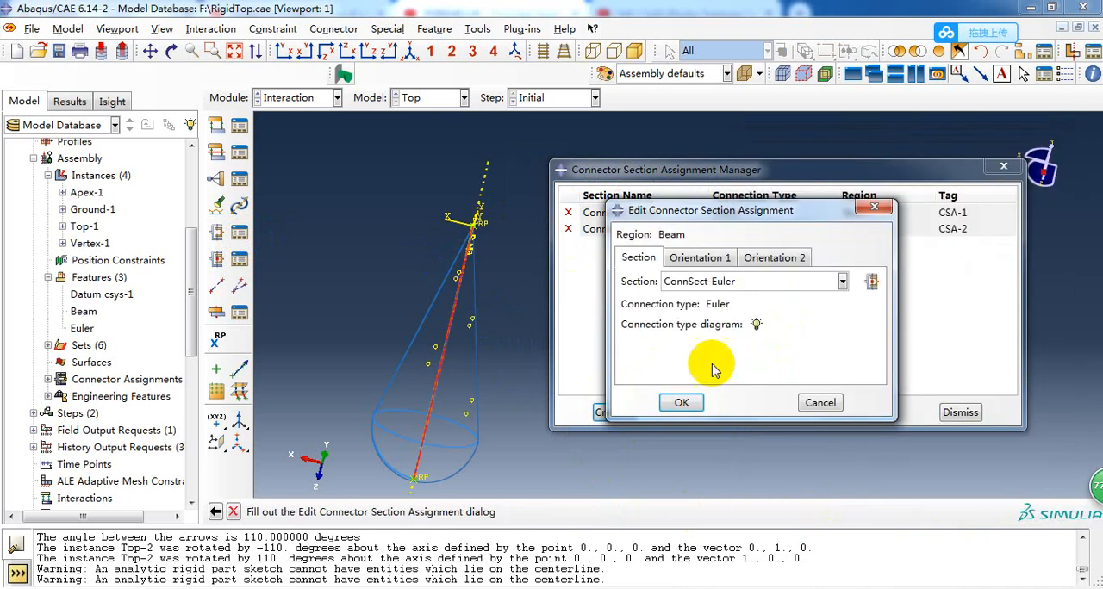
left_click(703, 284)
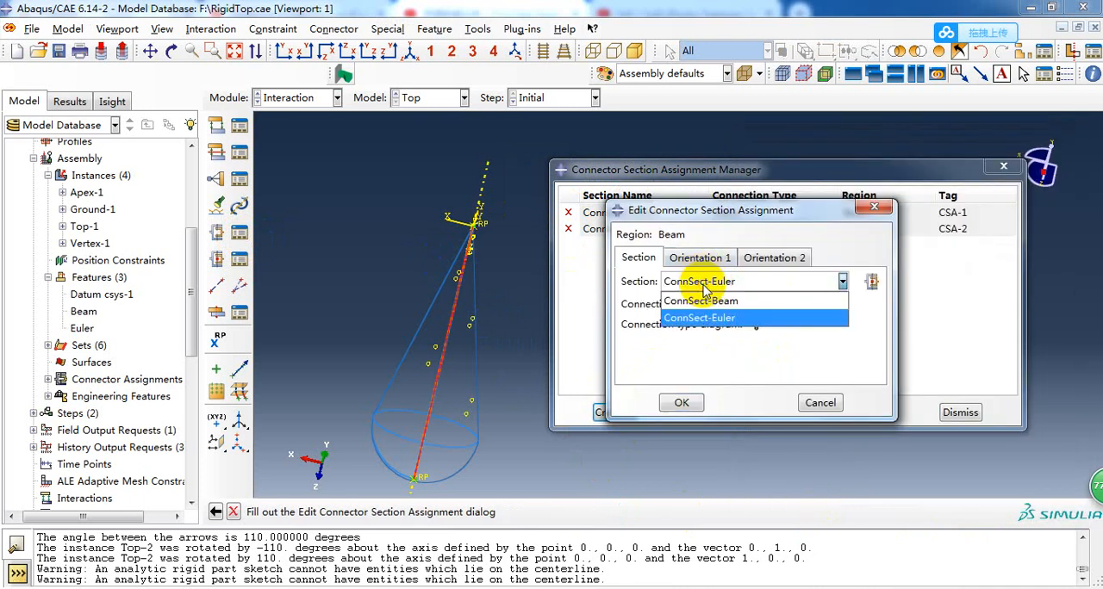
left_click(705, 289)
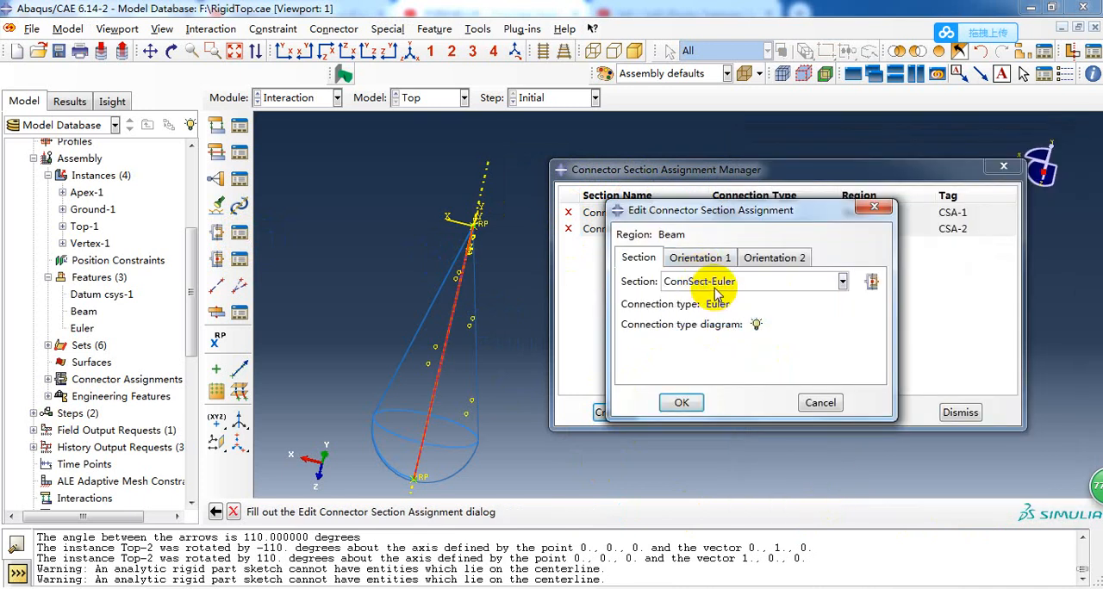
left_click(713, 285)
left_click(709, 296)
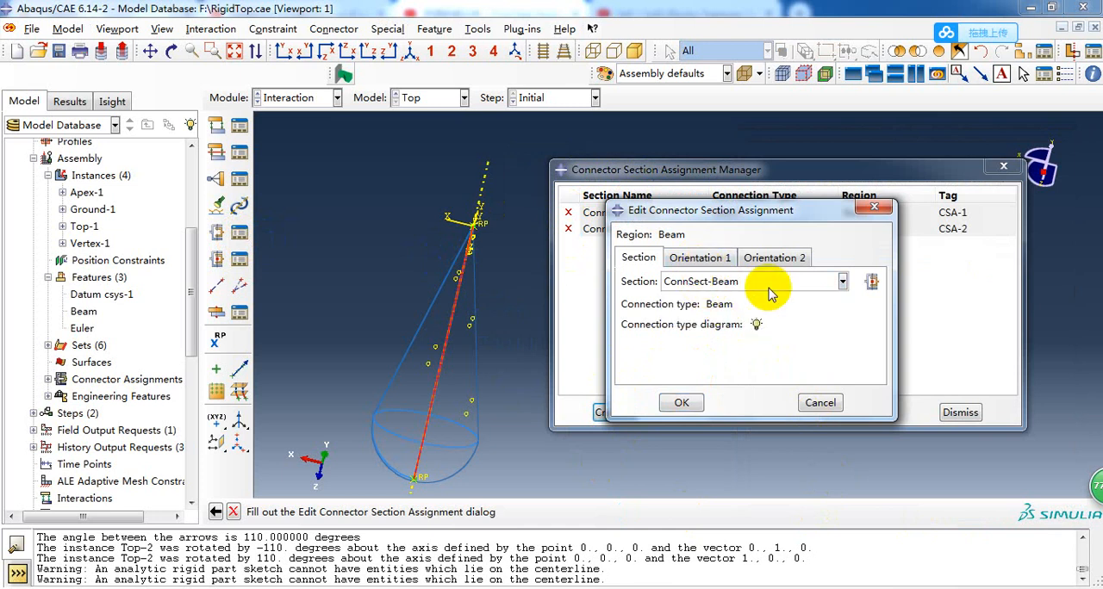
left_click(698, 259)
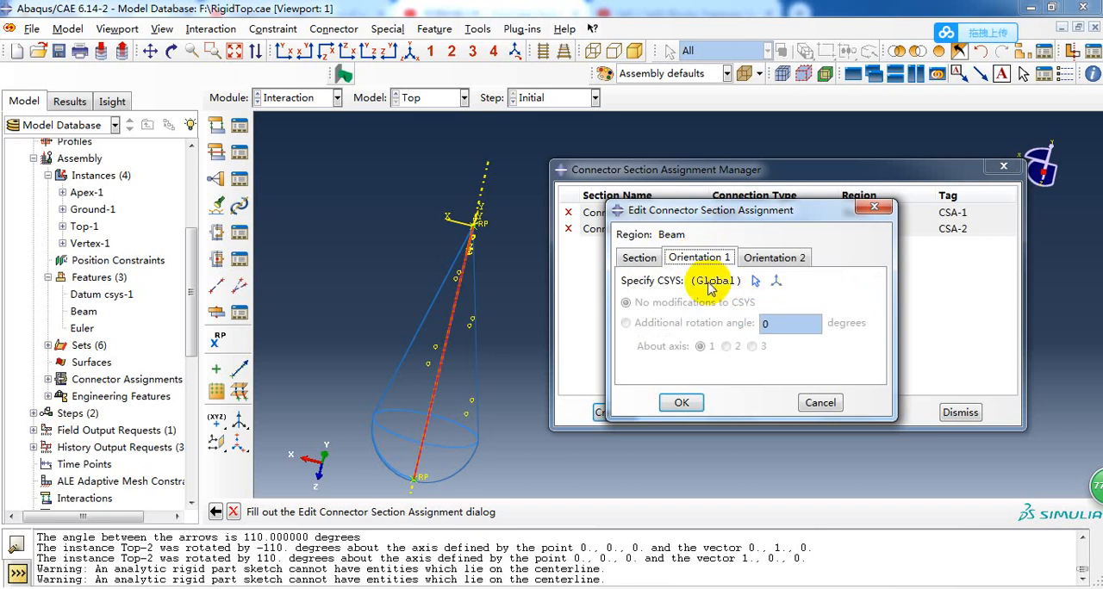
left_click(638, 258)
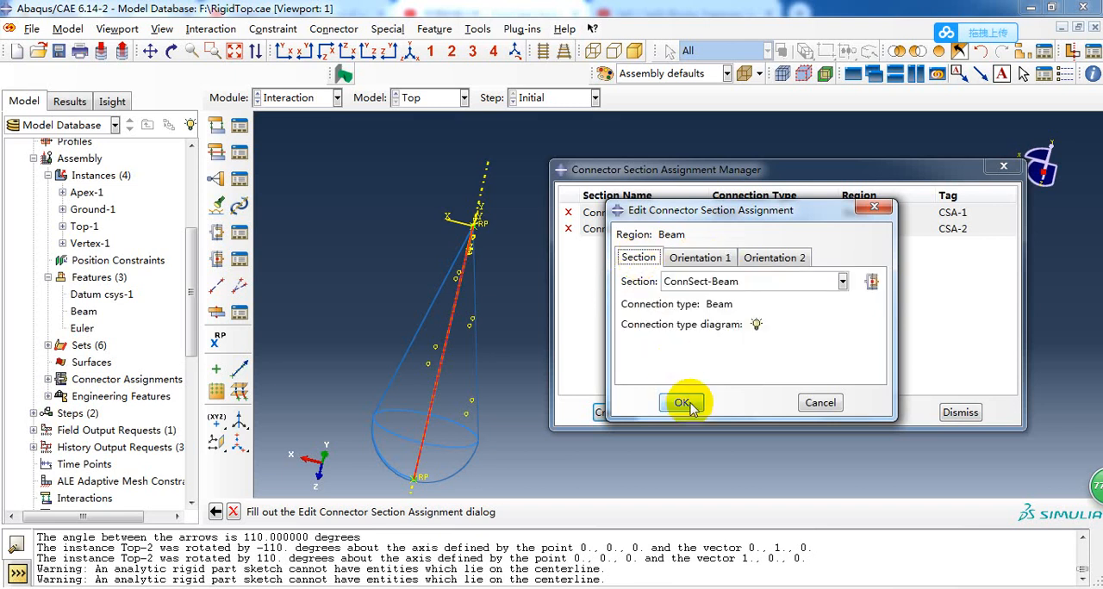
left_click(815, 401)
left_click(686, 352)
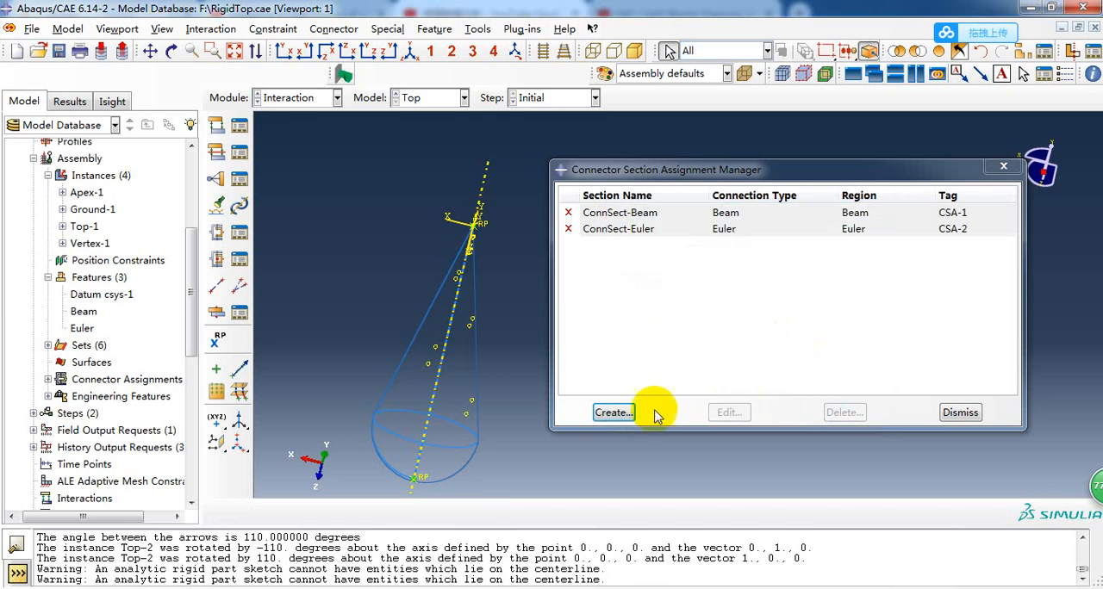
Start a connector section assignment on the Euler set and choose ConnSect-Euler as its section.
left_click(614, 412)
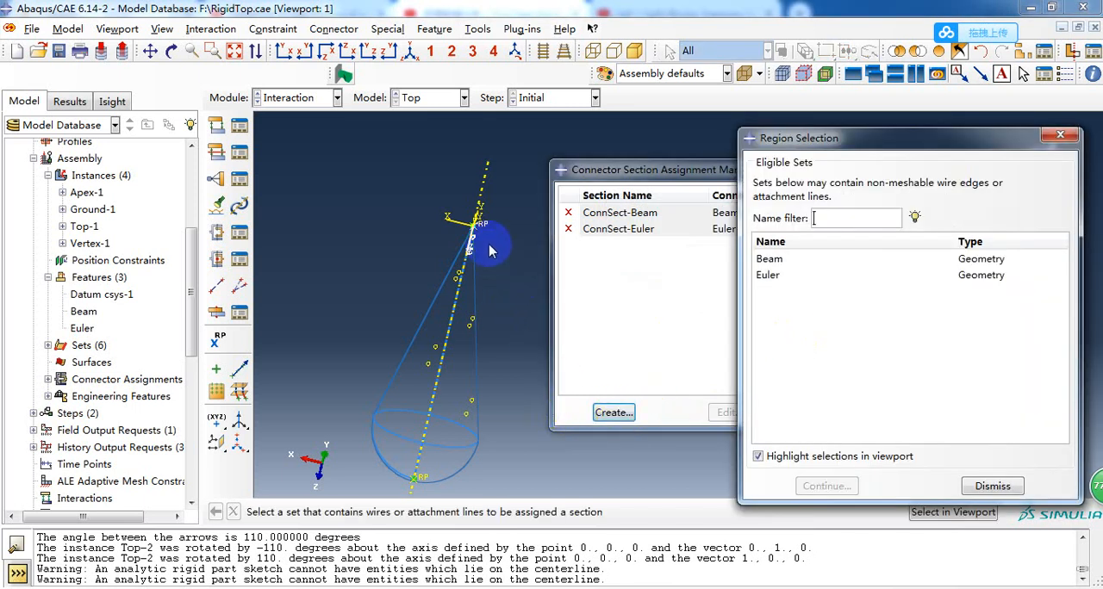
scroll(489, 250, "up", 1)
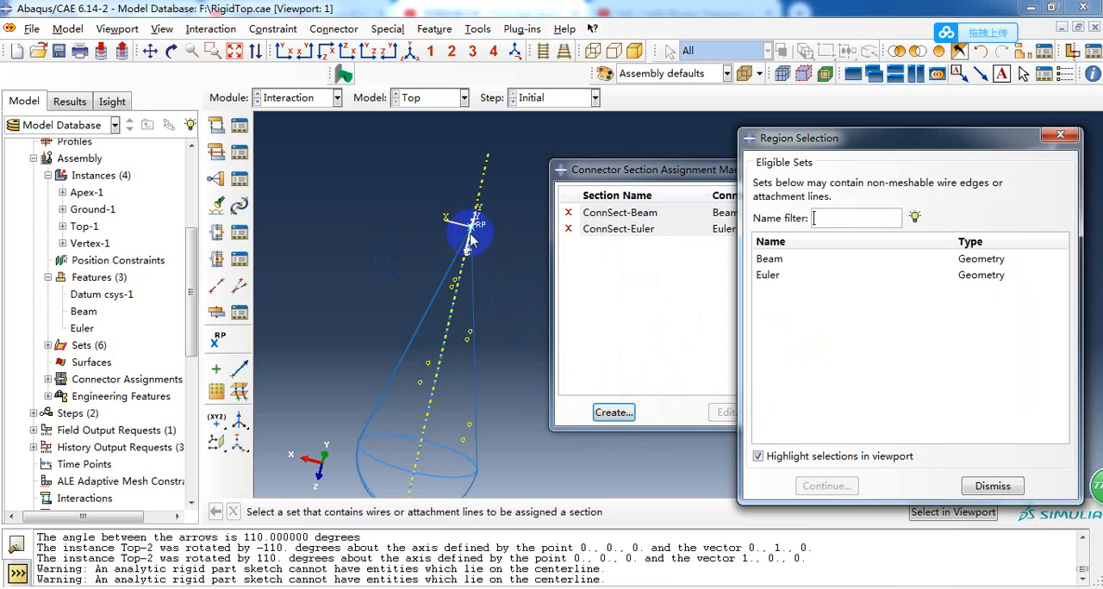
left_click(779, 275)
left_click(853, 482)
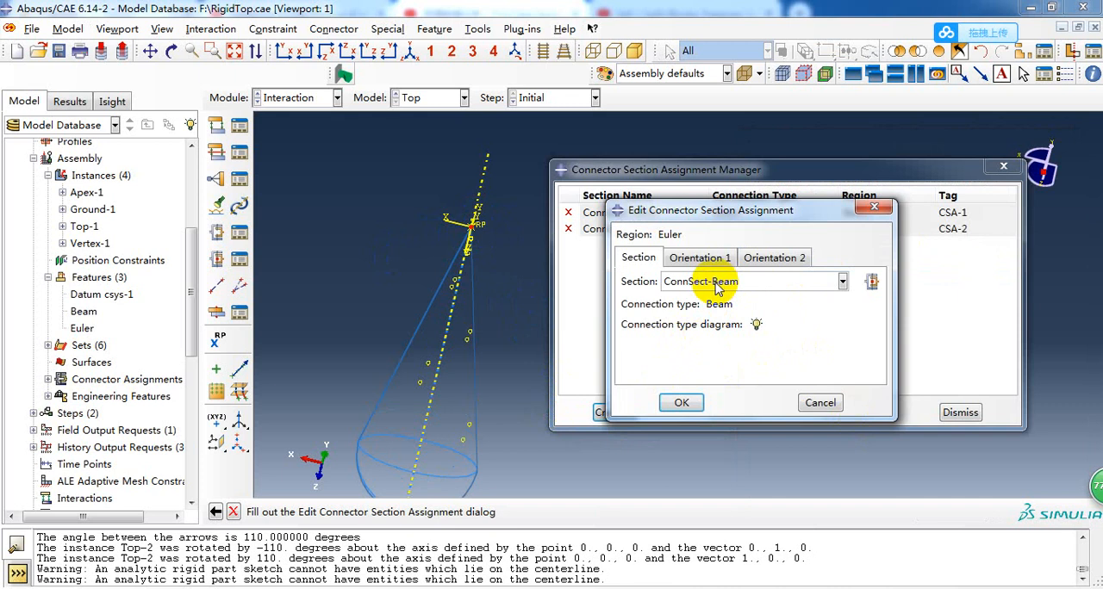
left_click(714, 290)
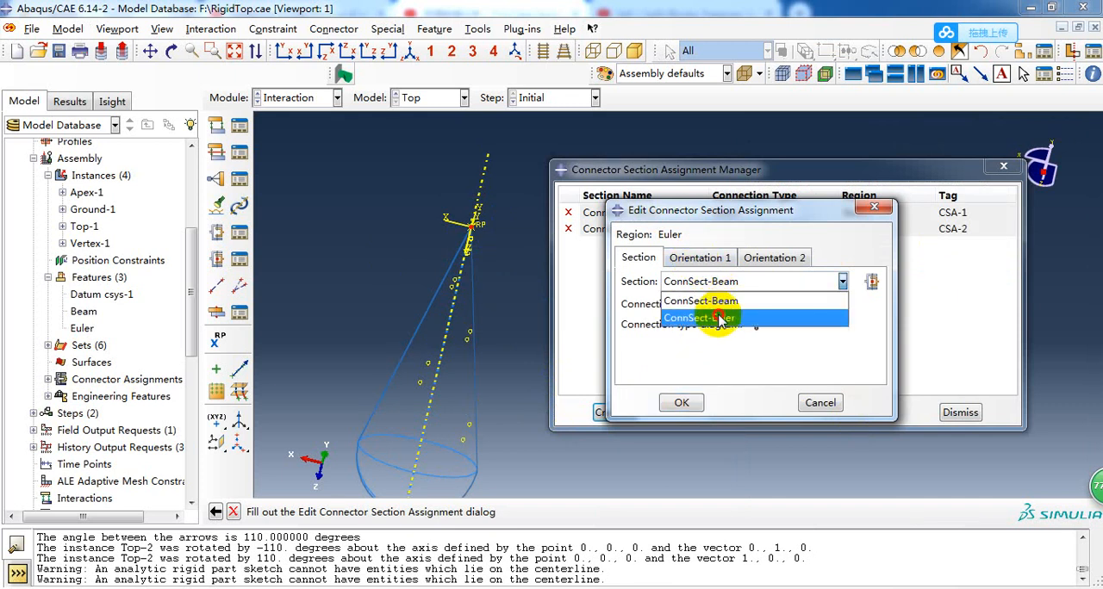
left_click(711, 316)
Set the first orientation of the Euler set's connector assignment to Datum csys-1.
left_click(698, 257)
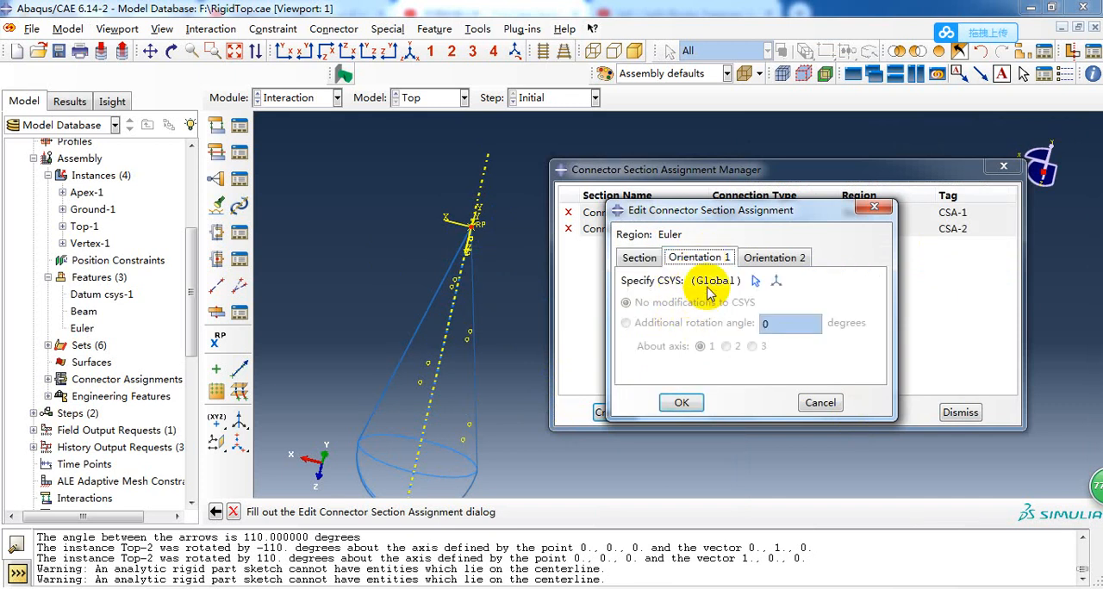
left_click(779, 258)
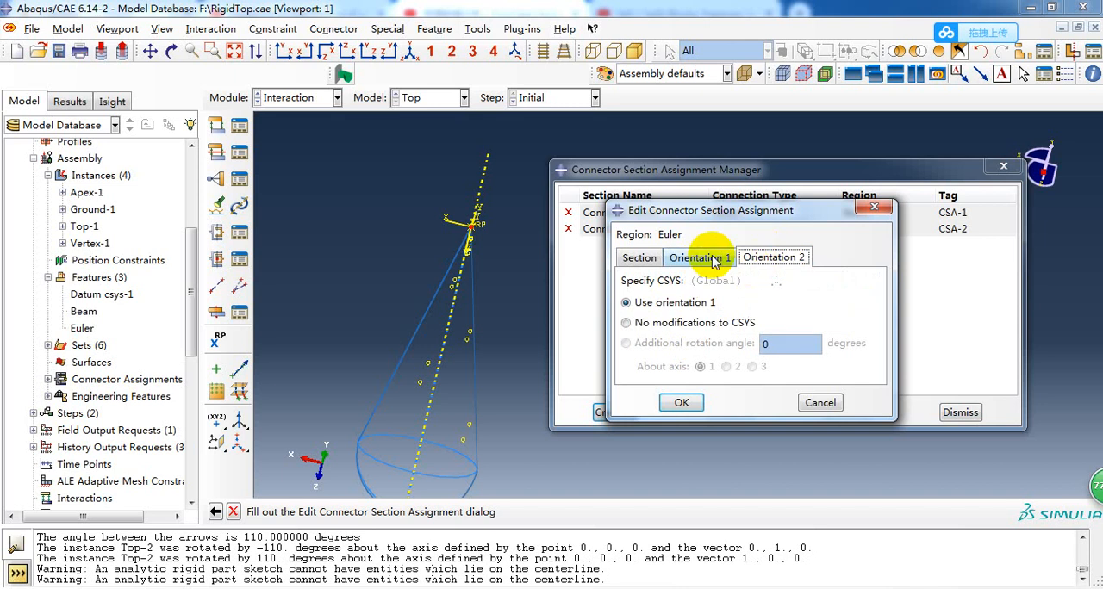
left_click(710, 260)
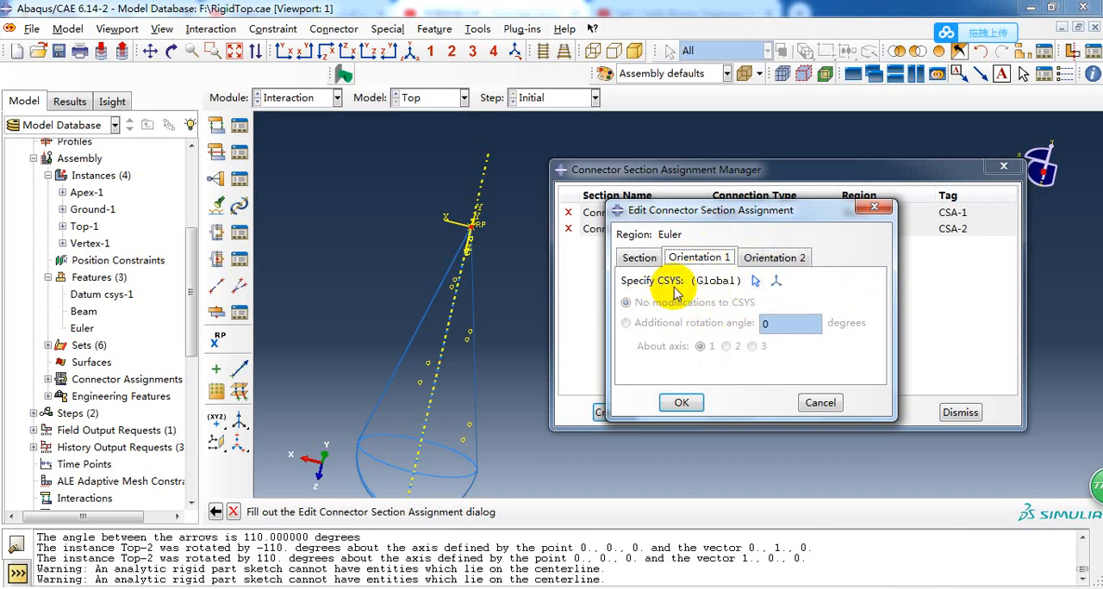
left_click(755, 281)
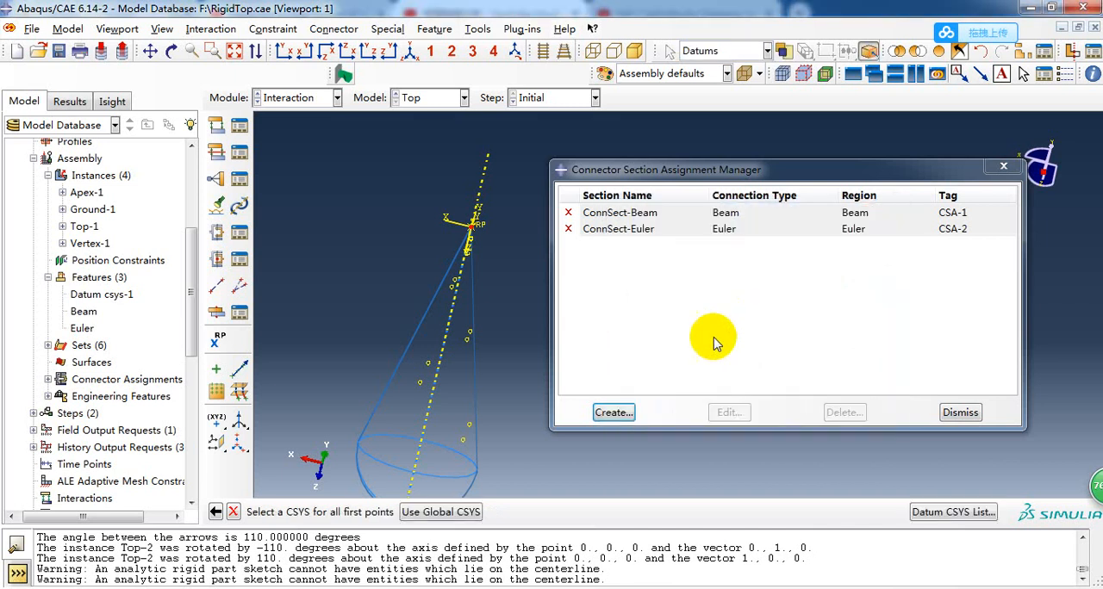
left_click(931, 515)
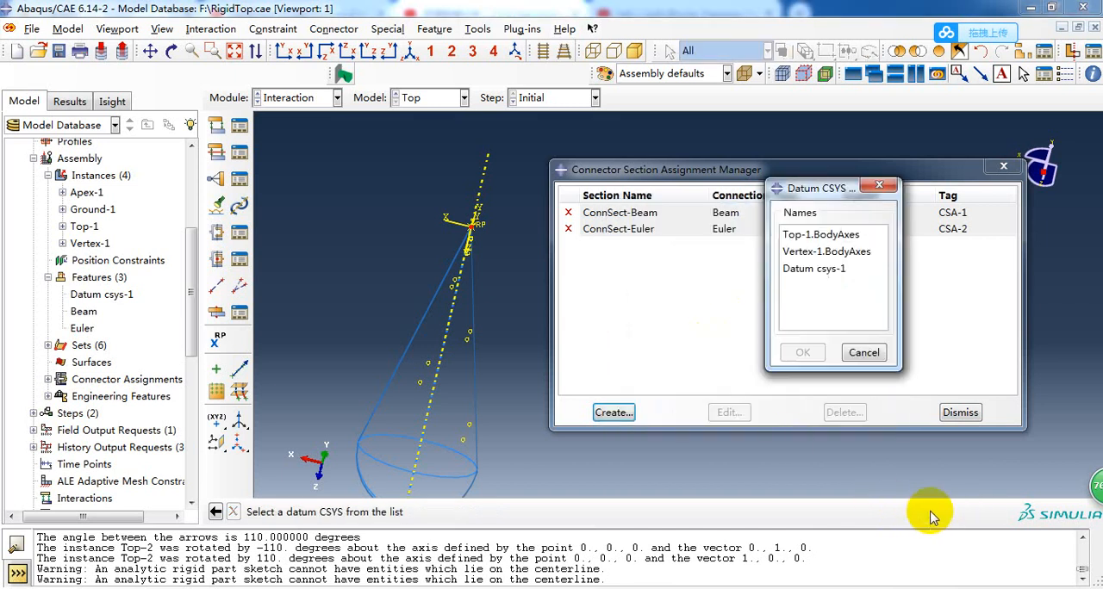
left_click(805, 271)
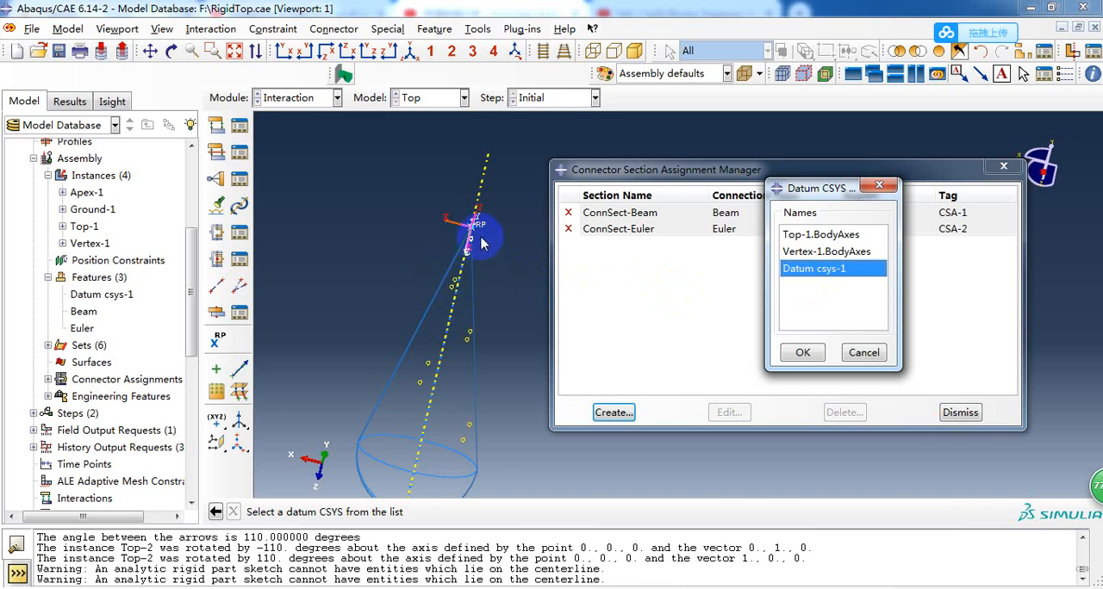
left_click(803, 352)
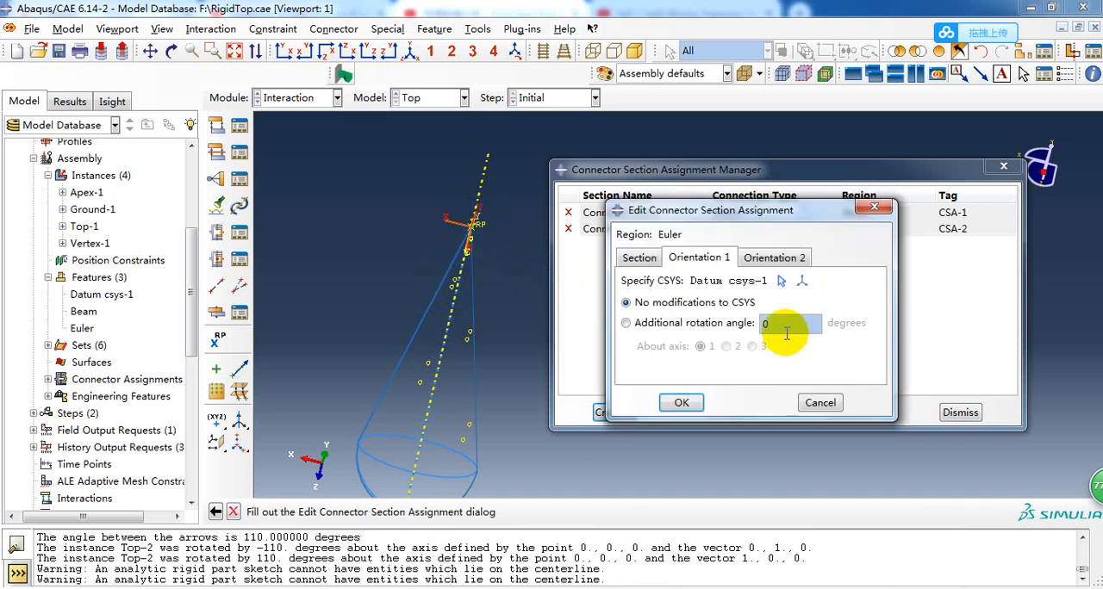
Give the Euler assignment's second orientation its own coordinate system, Top-1.BodyAxes, with no modifications to the CSYS.
left_click(769, 261)
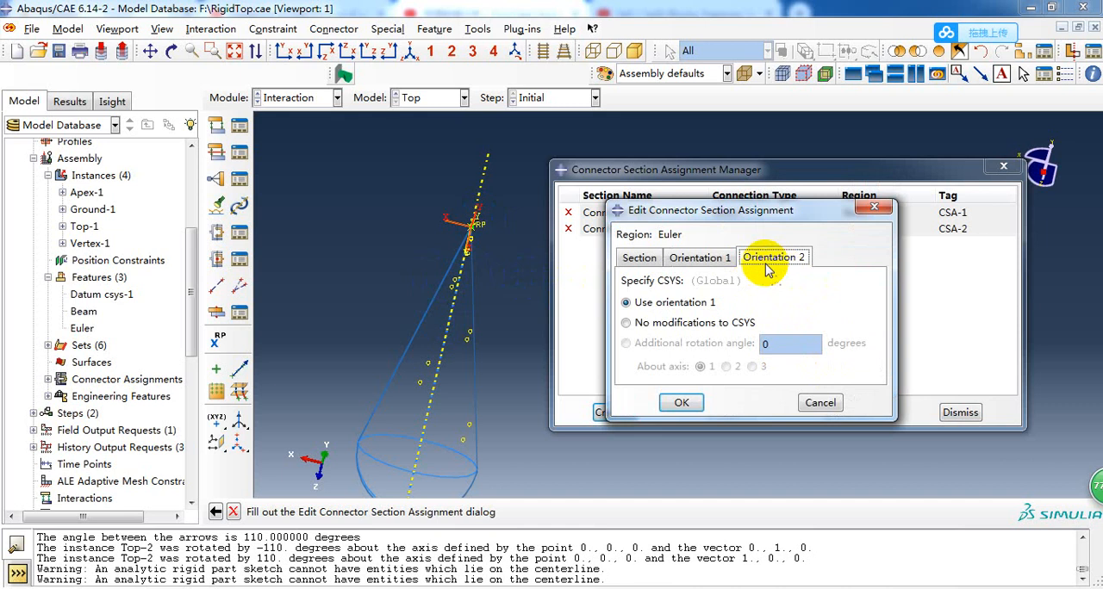
left_click(636, 322)
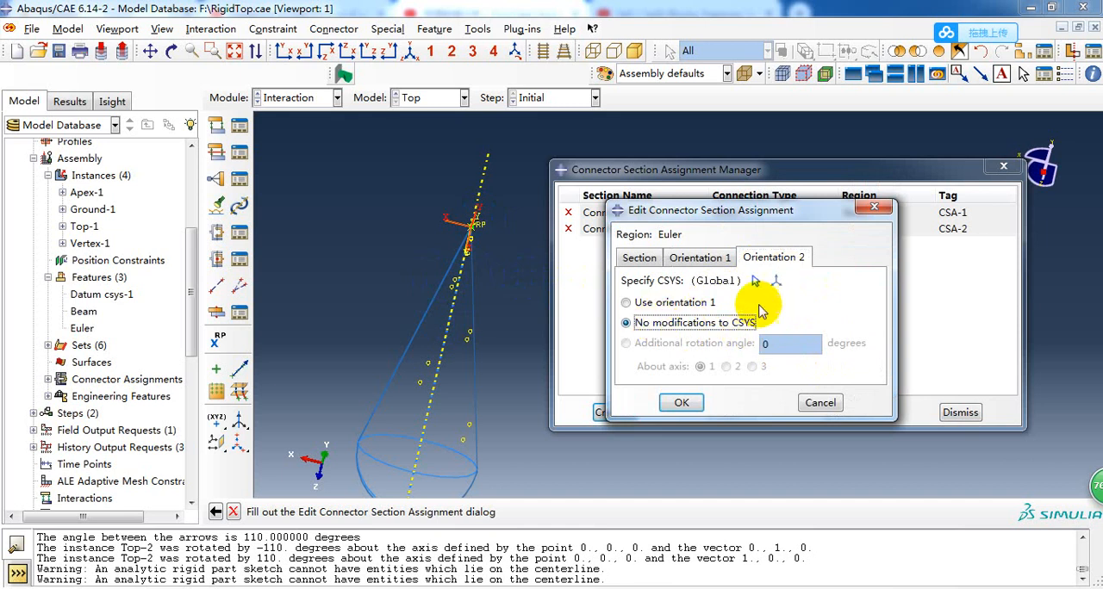
left_click(757, 281)
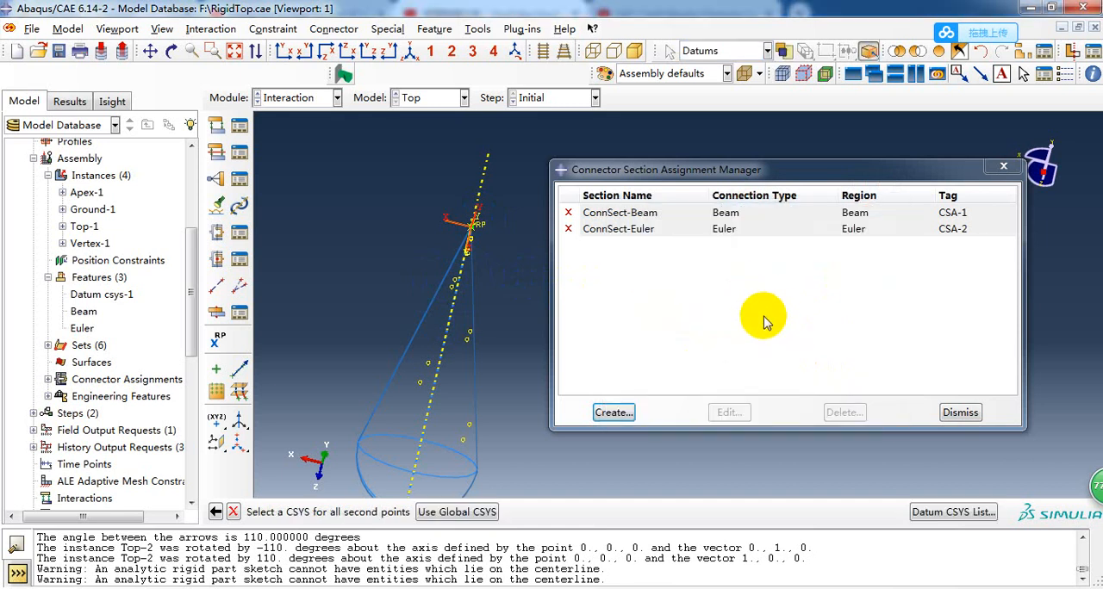
left_click(930, 512)
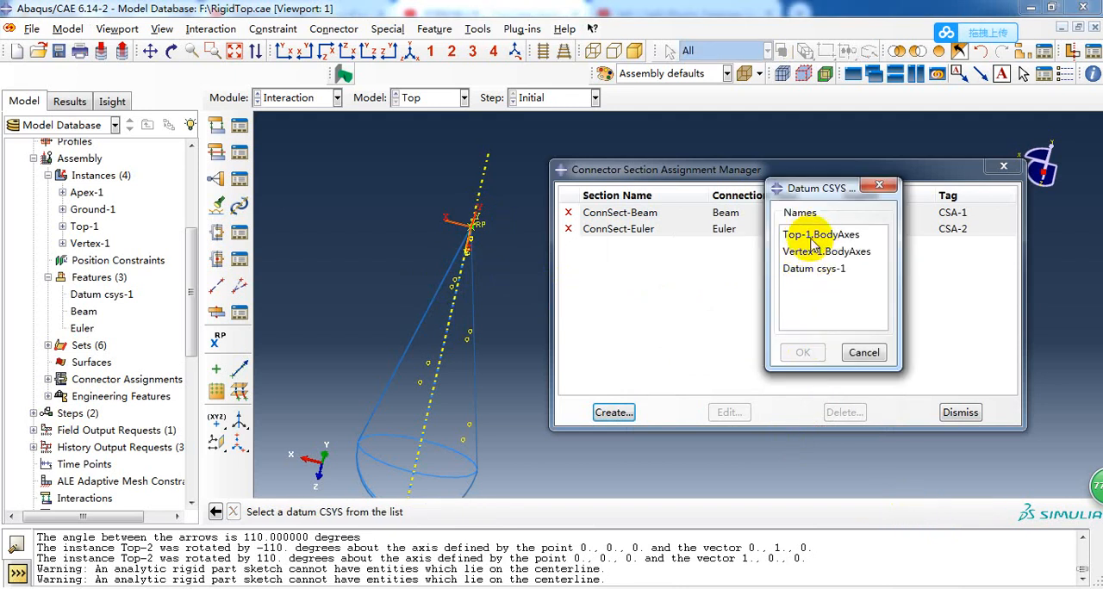
left_click(814, 235)
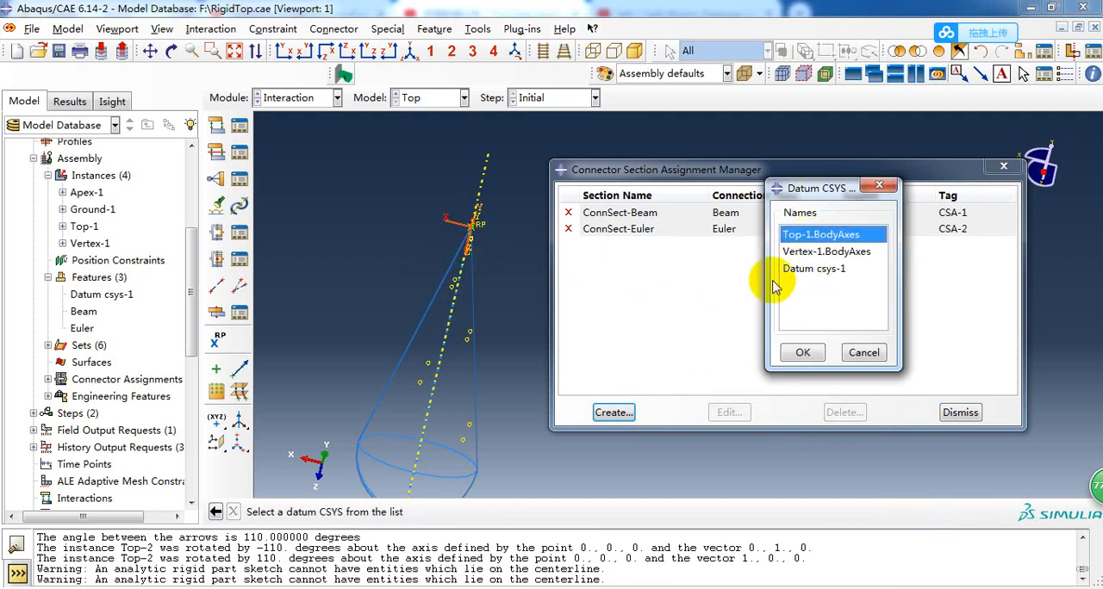
left_click(808, 353)
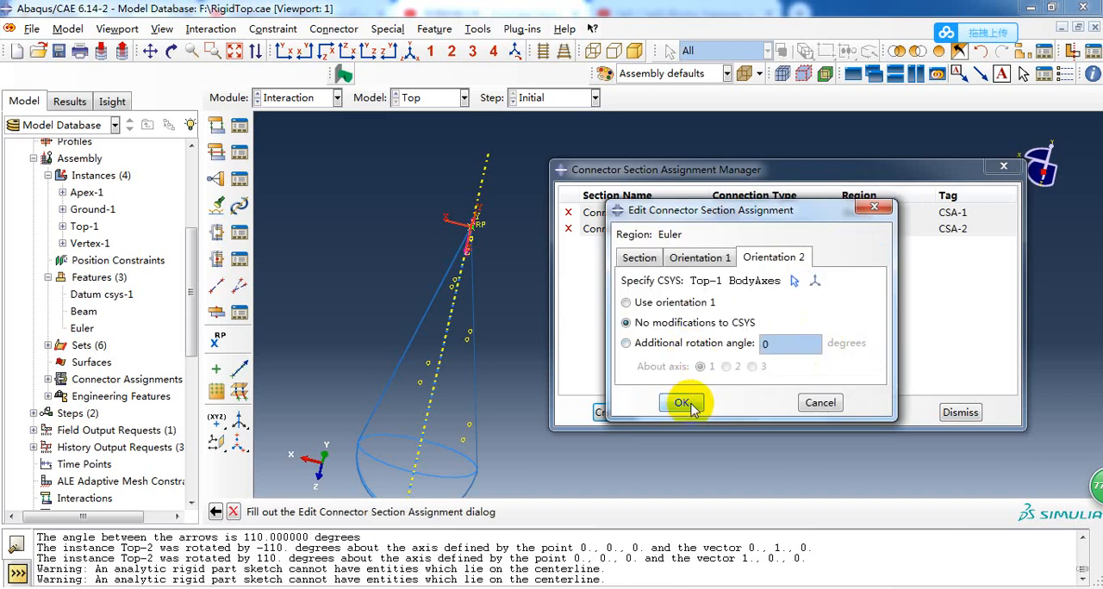
Check the section of the Euler set's connector assignment and discard the new assignment.
left_click(642, 263)
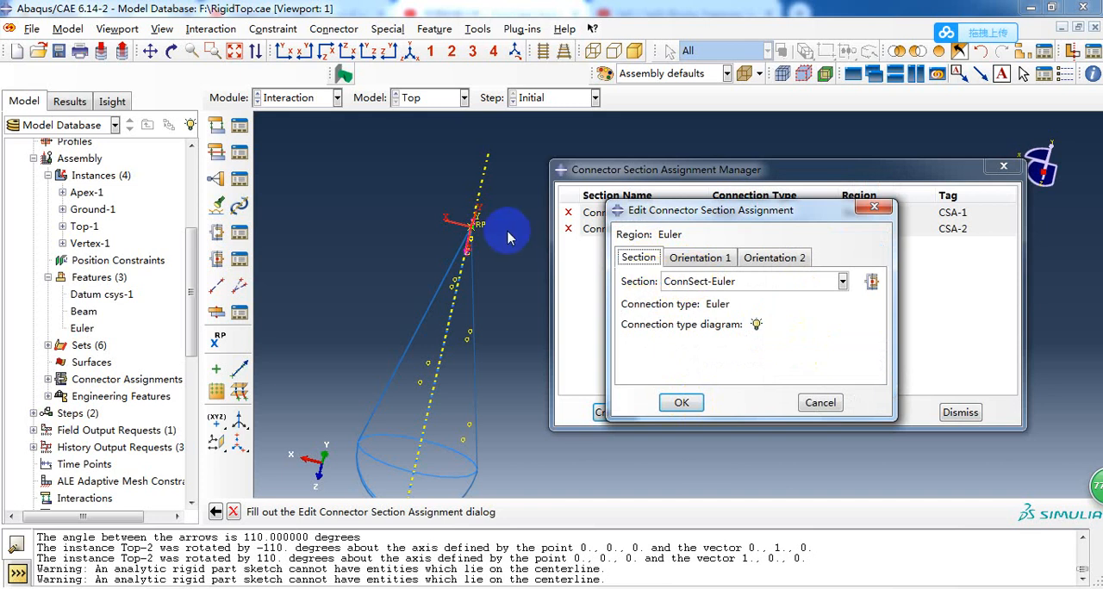
scroll(494, 220, "down", 2)
scroll(495, 222, "down", 2)
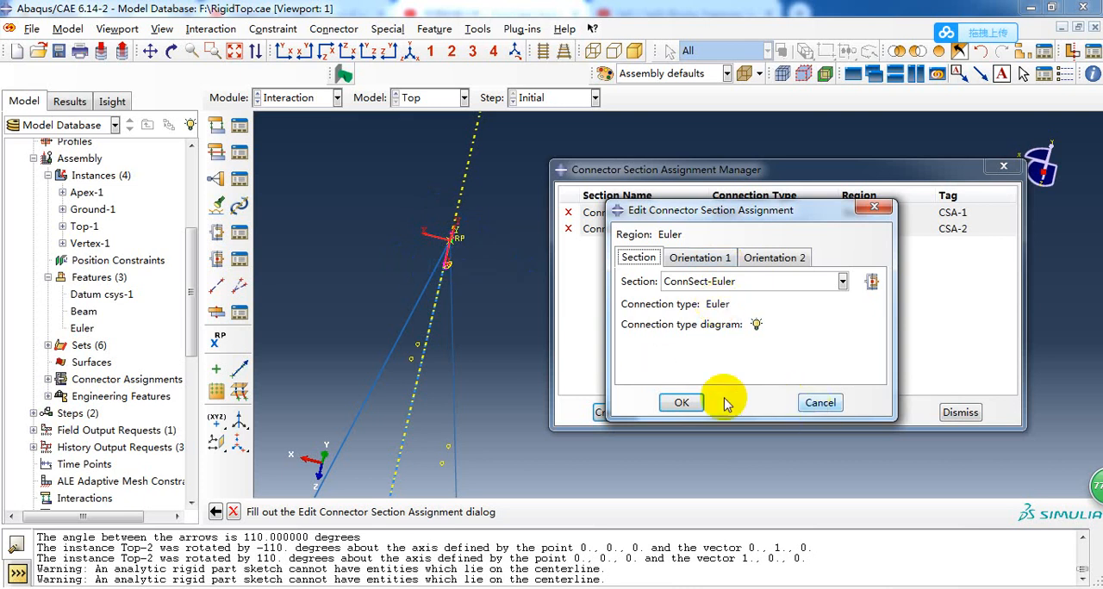
left_click(819, 404)
left_click(688, 351)
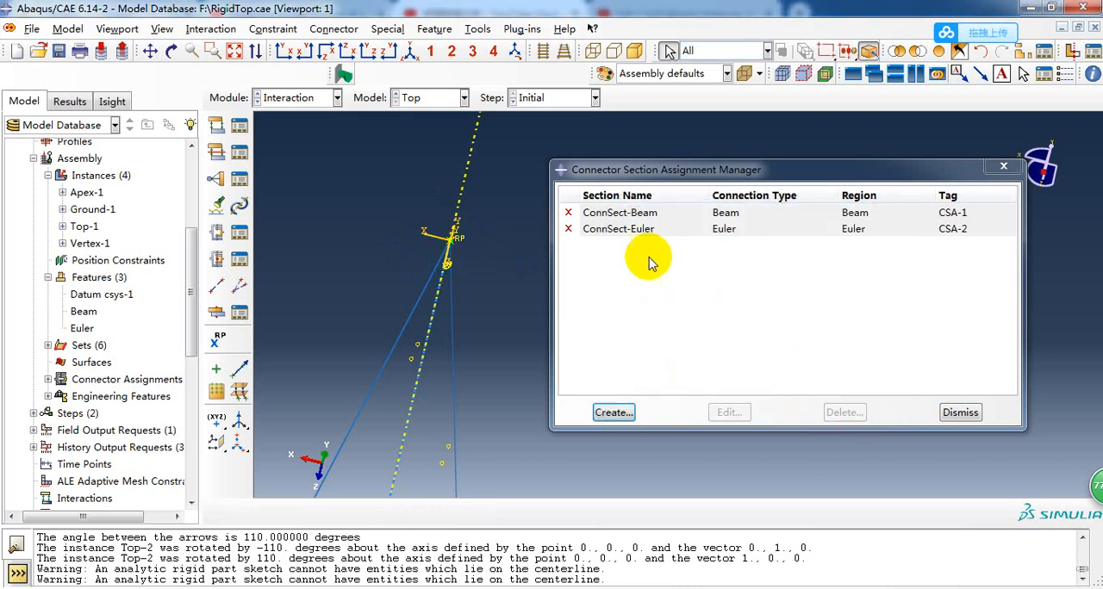
Resume the suppressed ConnSect-Euler and ConnSect-Beam connector section assignments and close their manager.
left_click(568, 230)
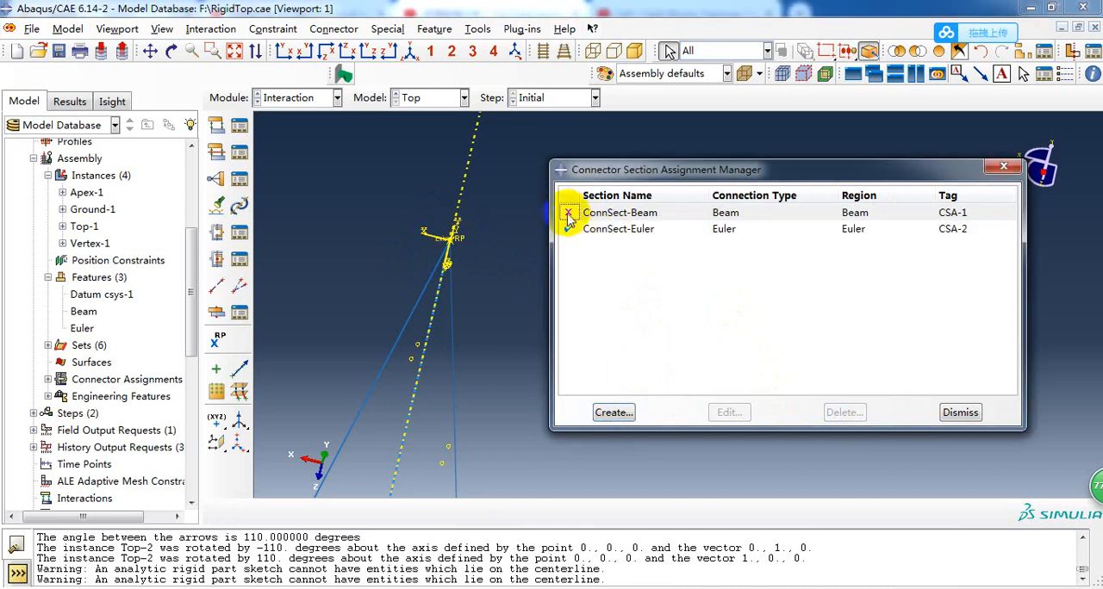
left_click(568, 214)
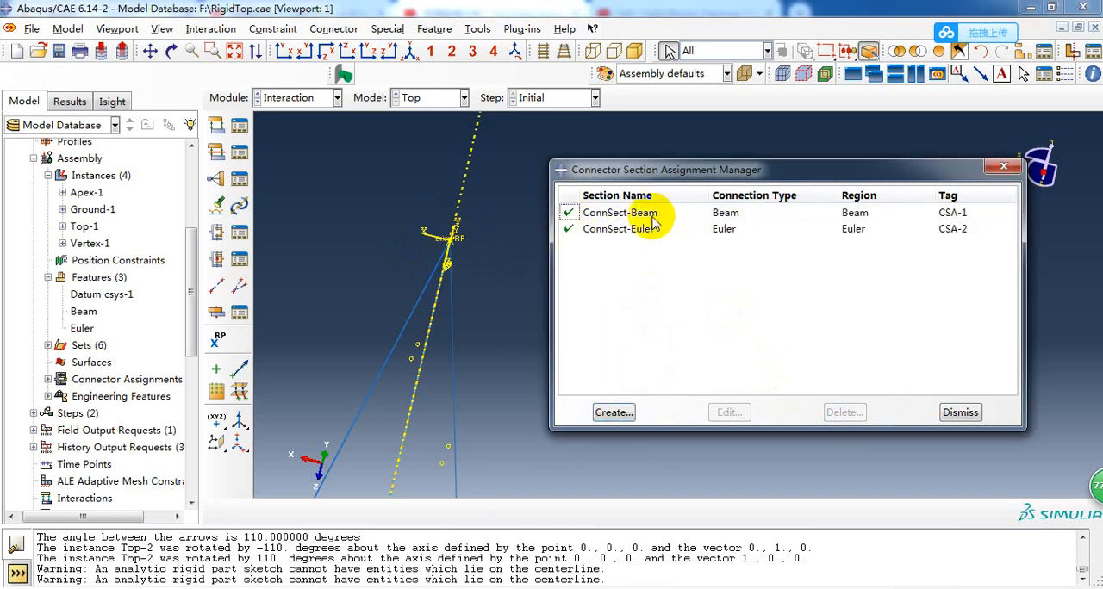
scroll(500, 306, "down", 2)
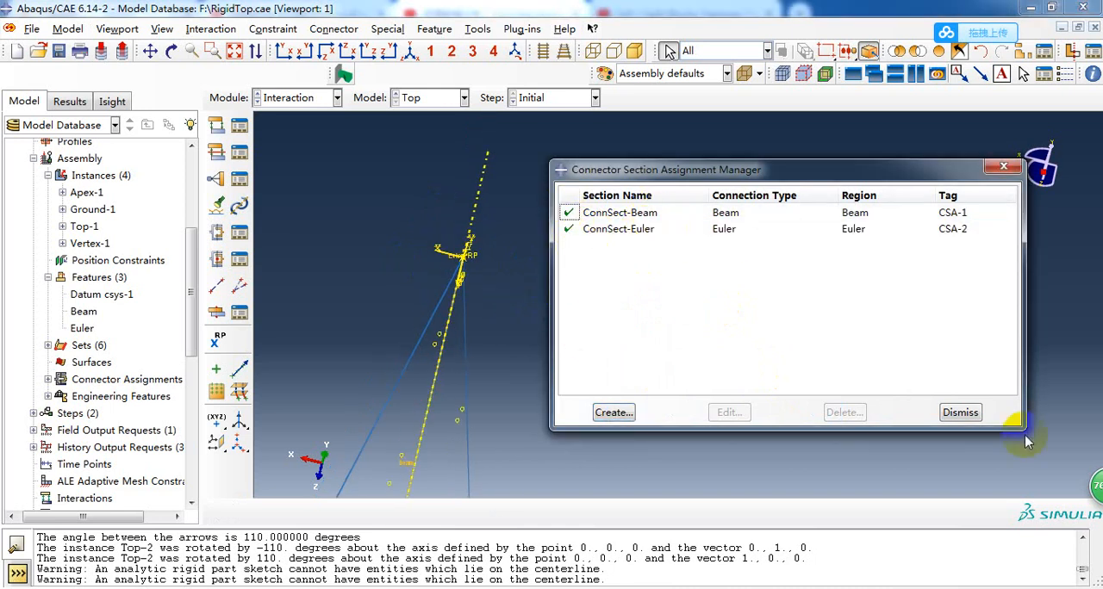
left_click(968, 416)
scroll(658, 303, "down", 4)
scroll(451, 259, "down", 3)
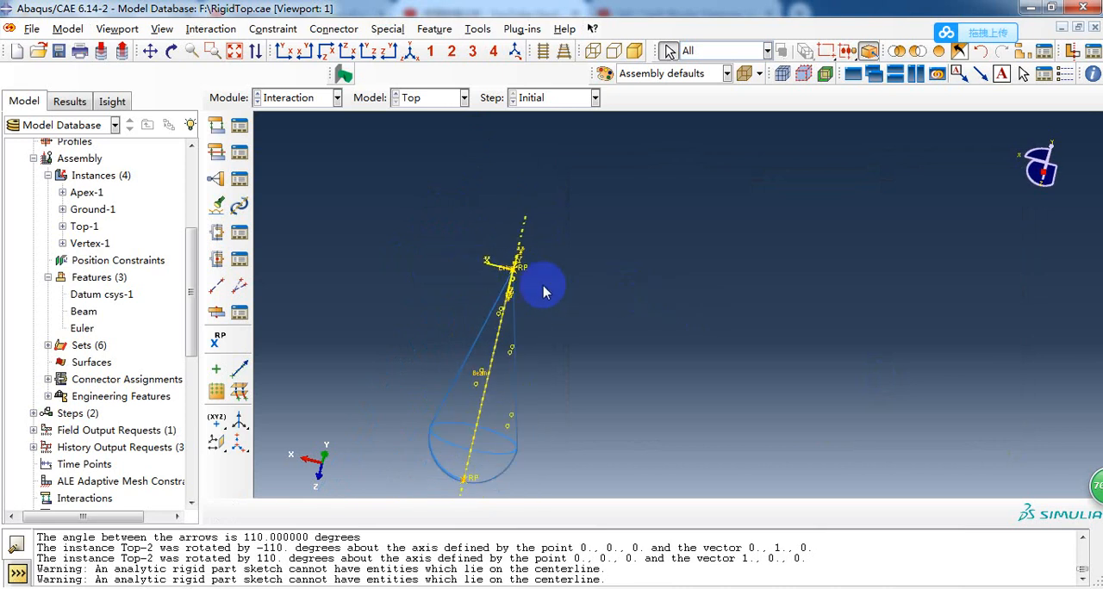
Switch to the Step module and open history output request H-Output-2 for editing.
left_click(308, 99)
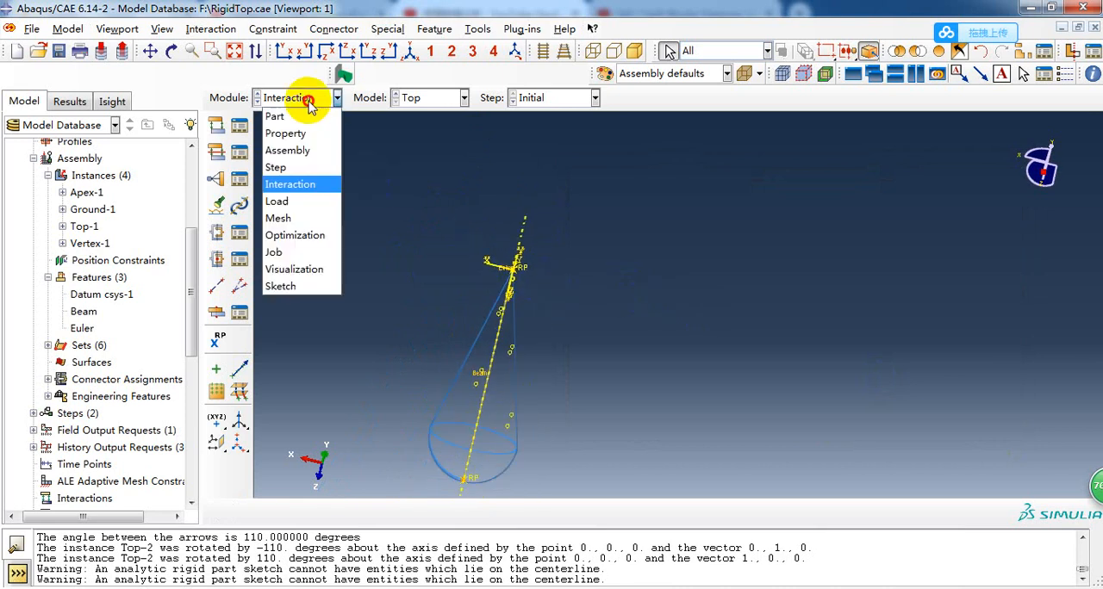
left_click(321, 167)
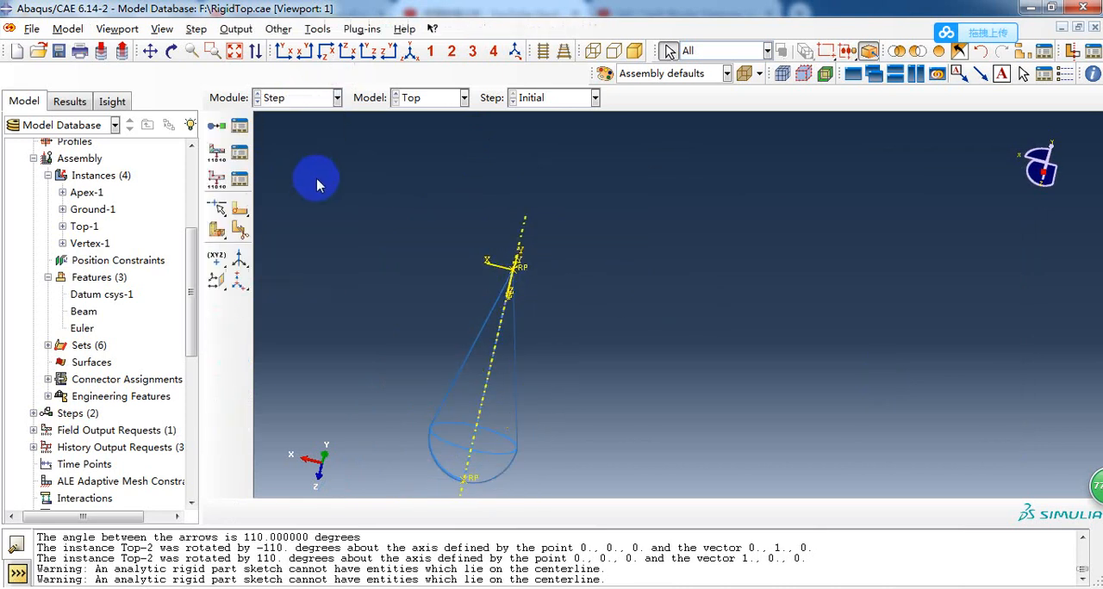
left_click(231, 186)
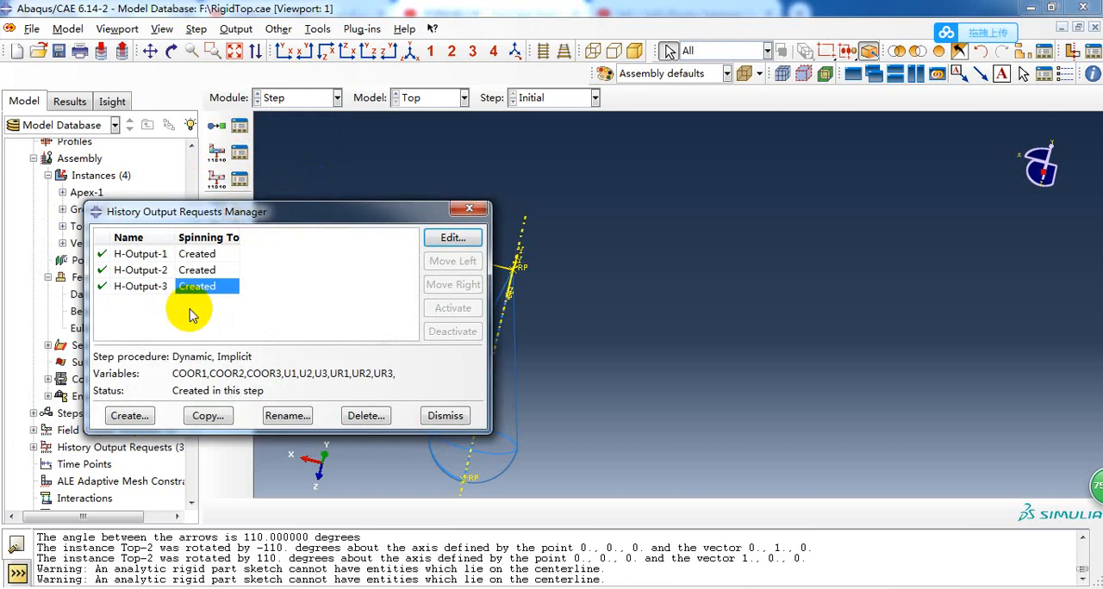
left_click(197, 270)
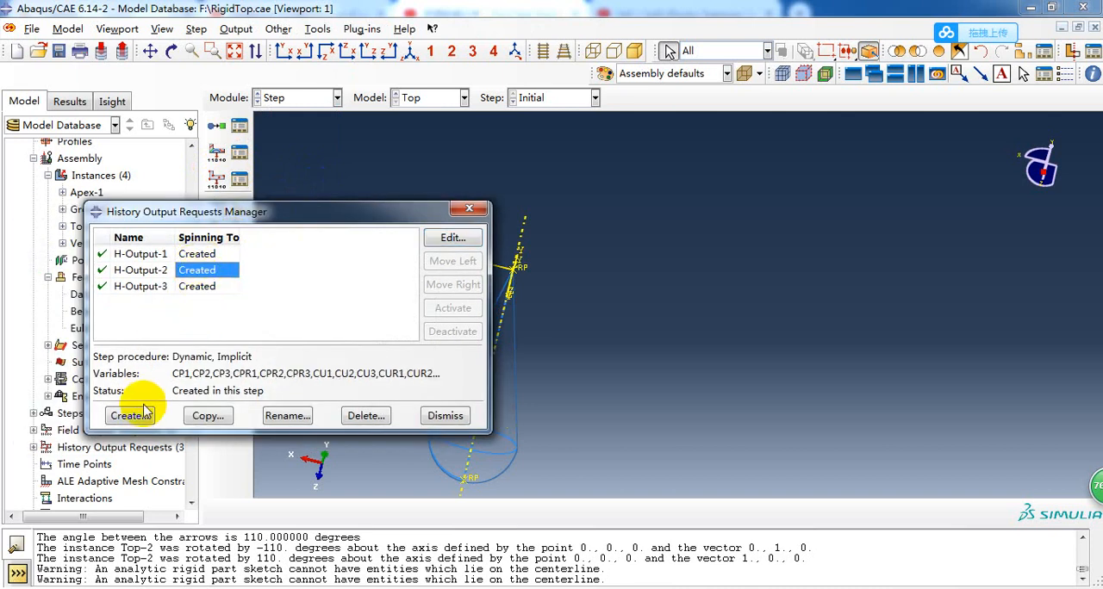
double_click(196, 271)
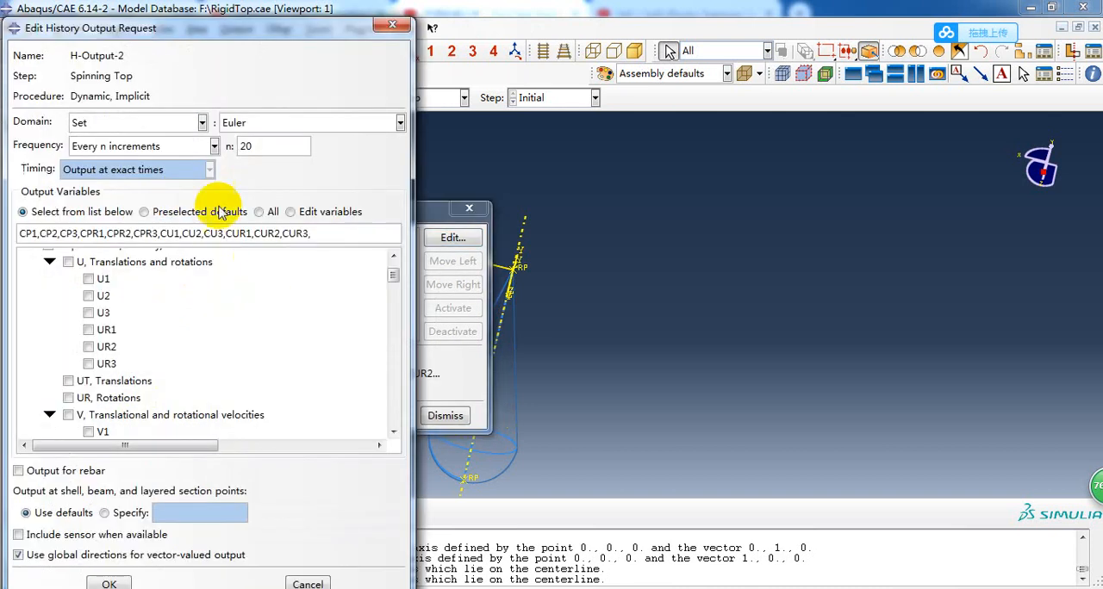
left_click_drag(189, 10, 301, 32)
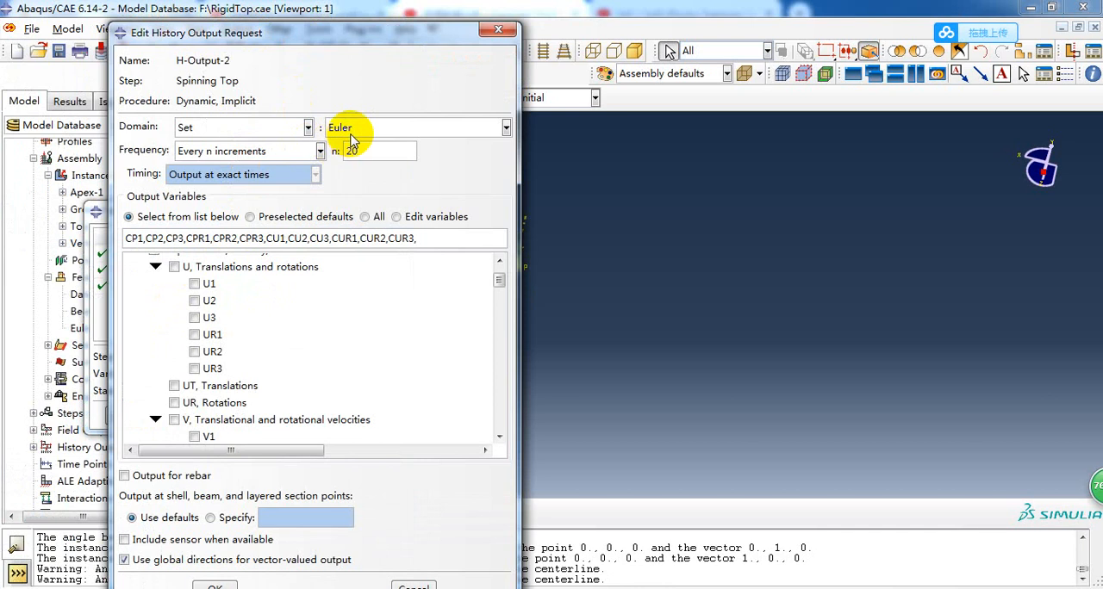
Review the domain options of H-Output-2, keeping Set as the domain type and Euler as the set.
left_click(217, 128)
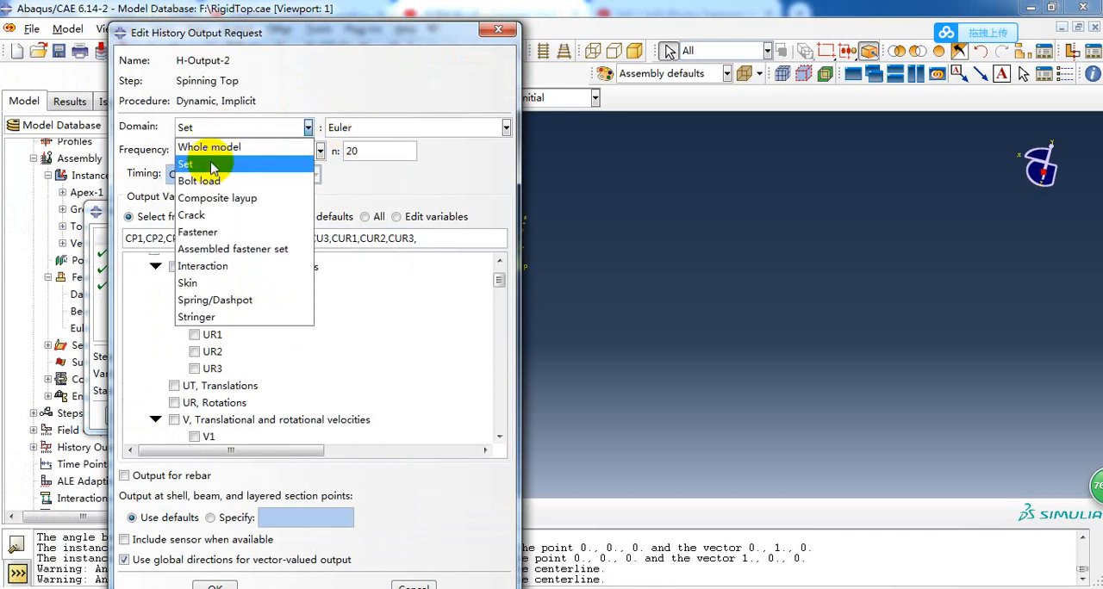
left_click(207, 165)
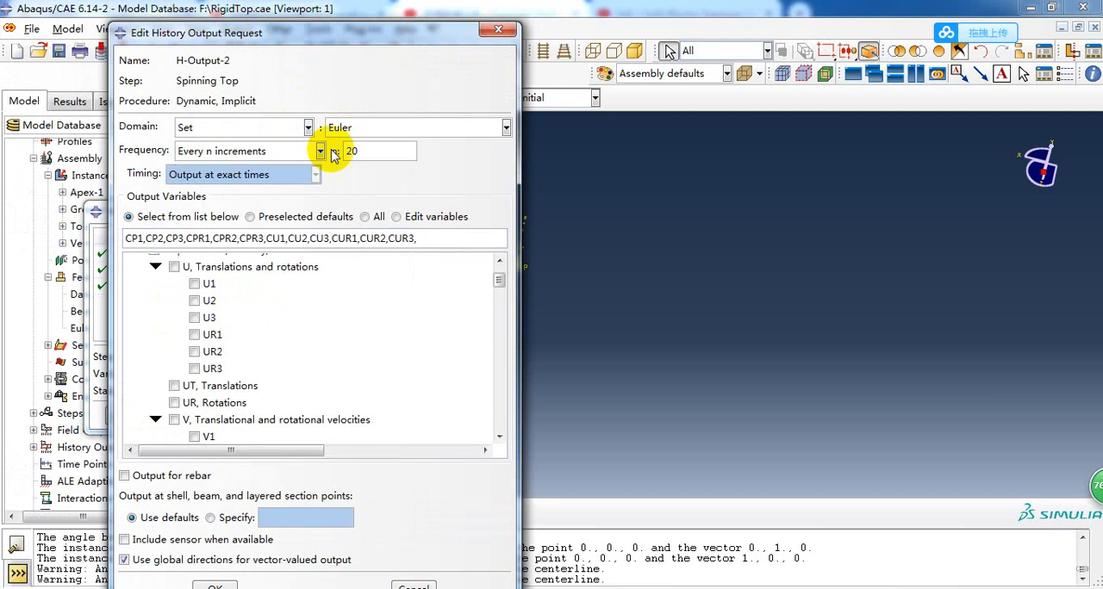
left_click(345, 128)
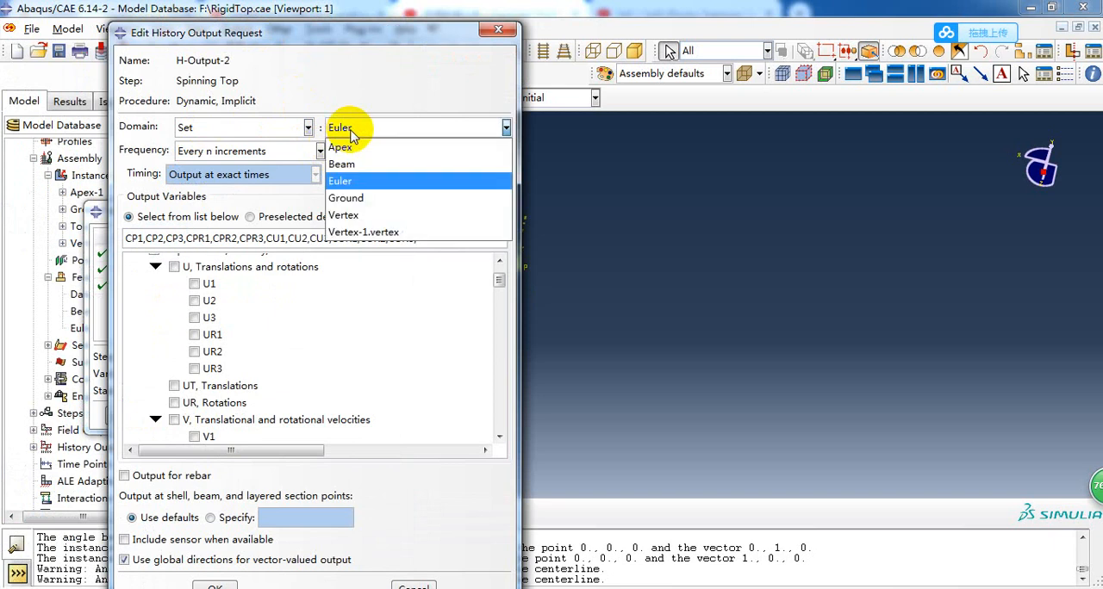
left_click(359, 189)
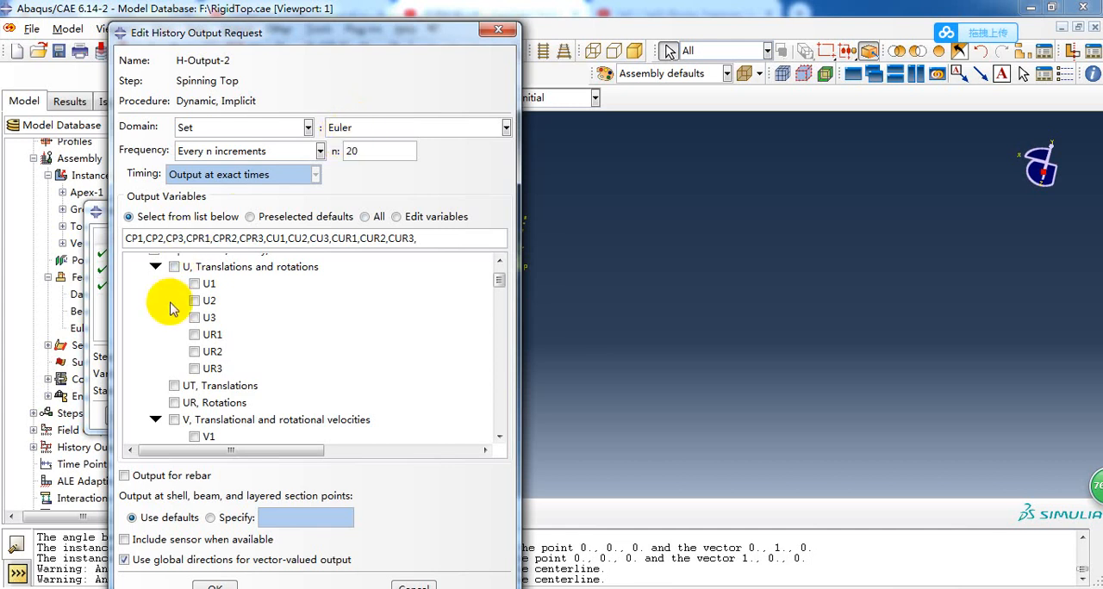
Examine the CP relative position and CU relative displacement connector variables requested in H-Output-2, and close the request without changes.
scroll(168, 293, "up", 1)
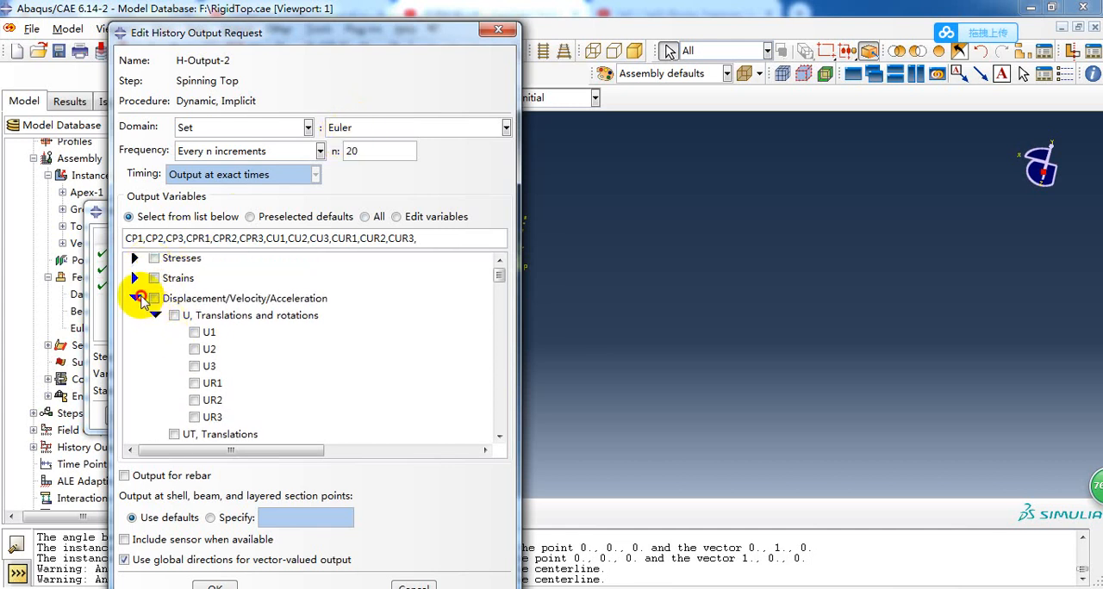
left_click(136, 298)
scroll(136, 377, "down", 2)
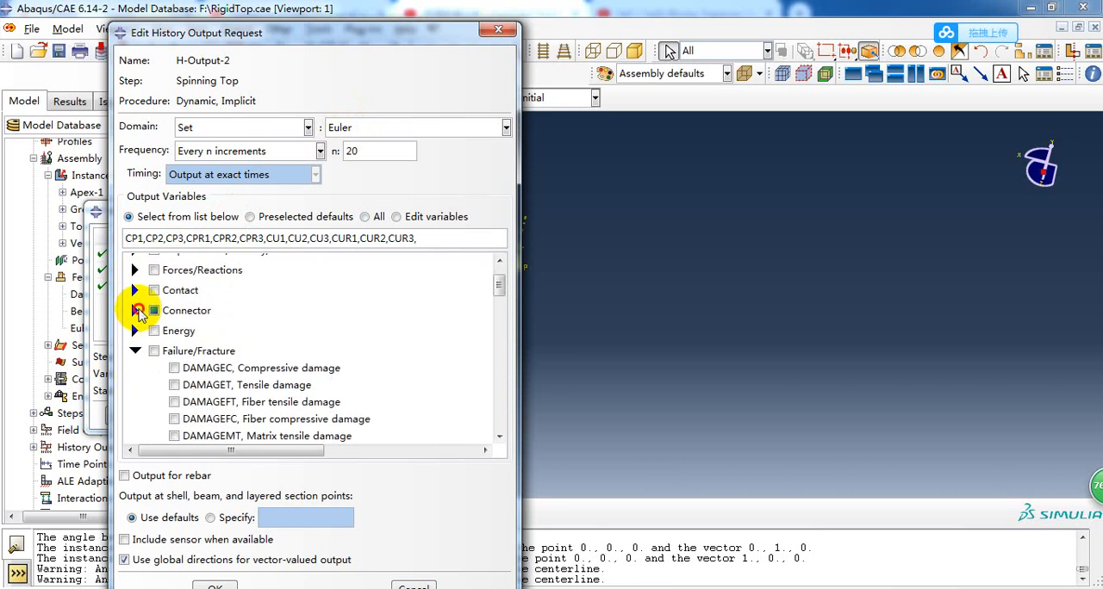
left_click(138, 312)
scroll(153, 324, "down", 5)
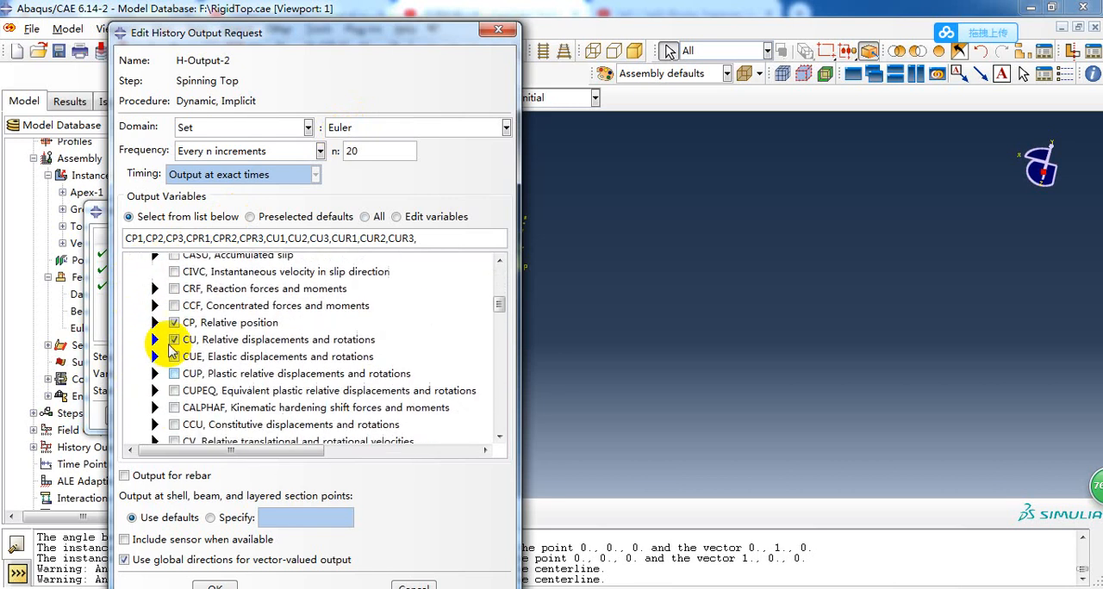
left_click(154, 322)
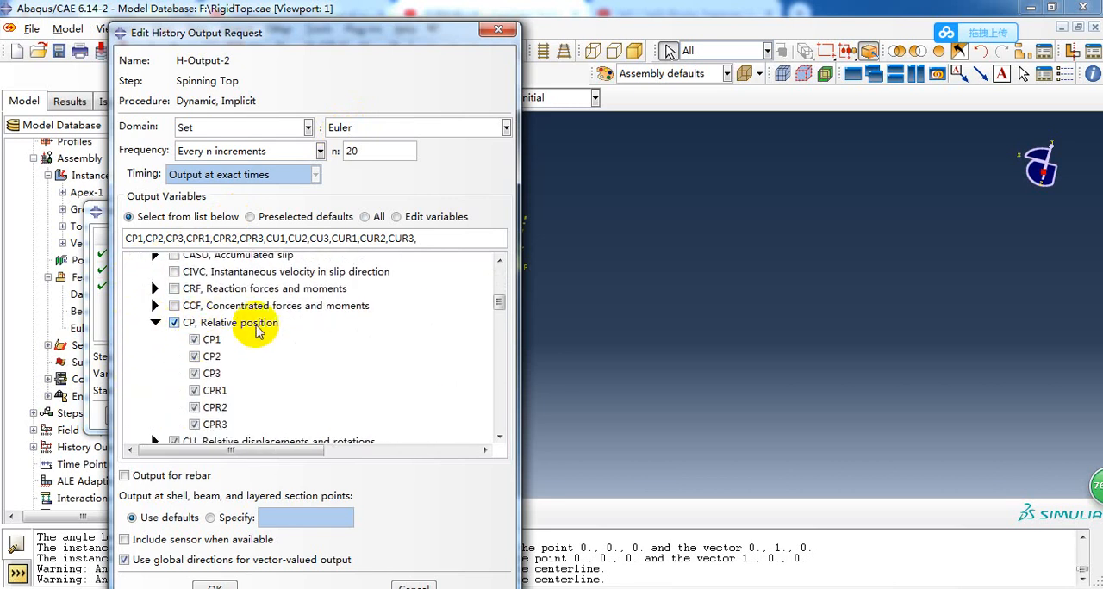
scroll(207, 336, "down", 3)
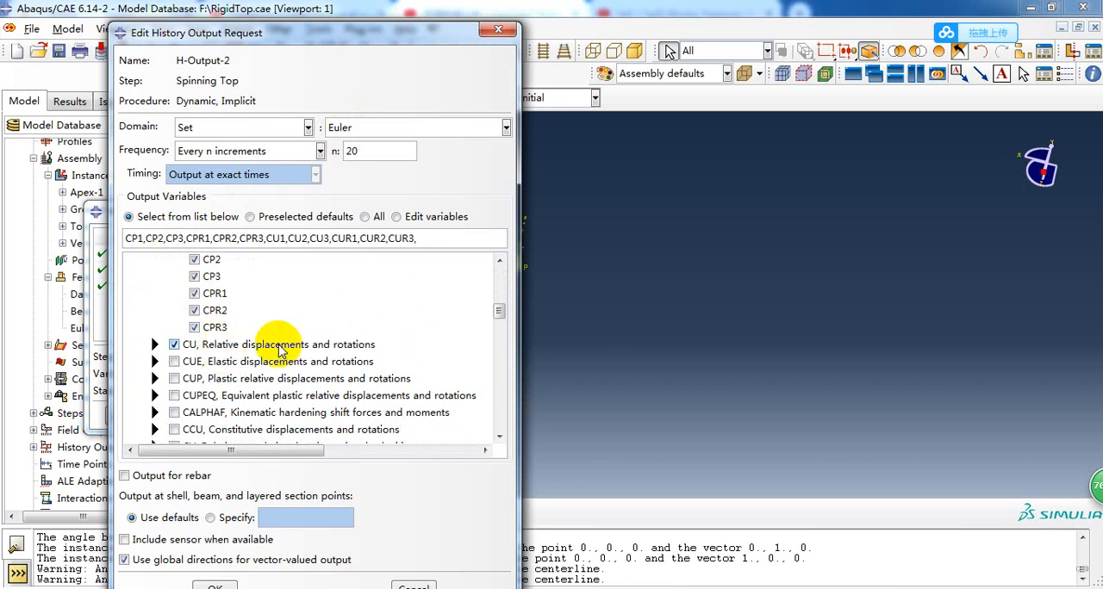
left_click(156, 345)
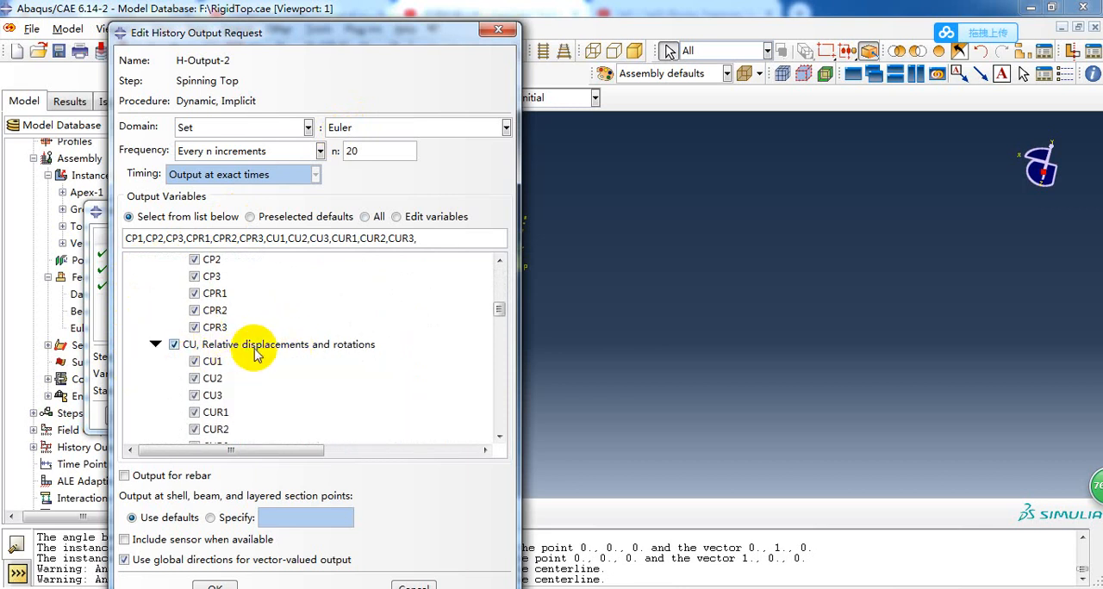
scroll(258, 345, "down", 6)
scroll(257, 297, "down", 3)
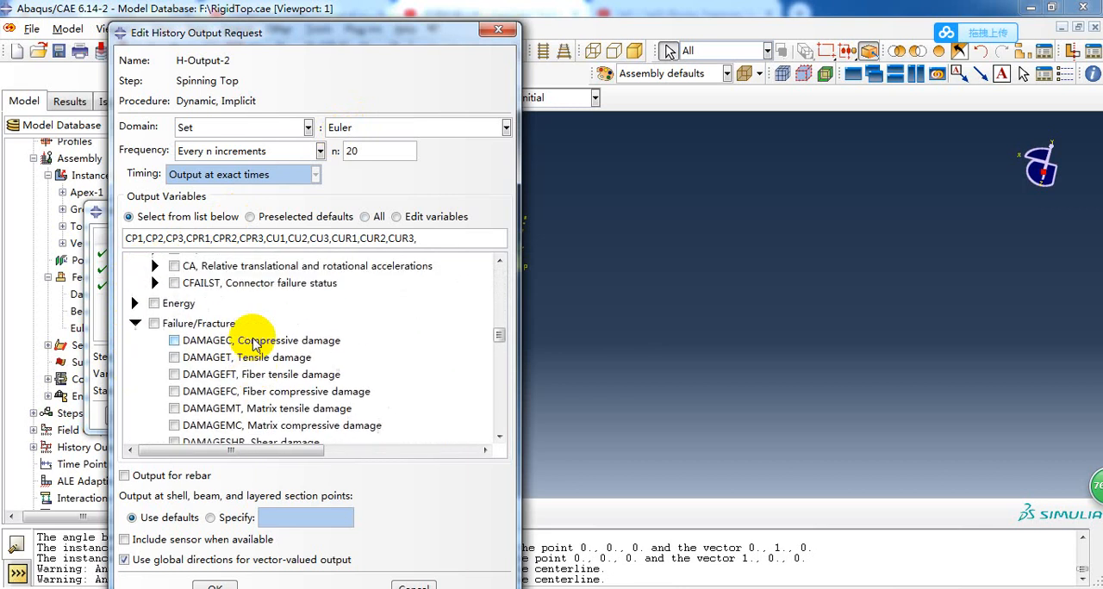
scroll(259, 293, "up", 10)
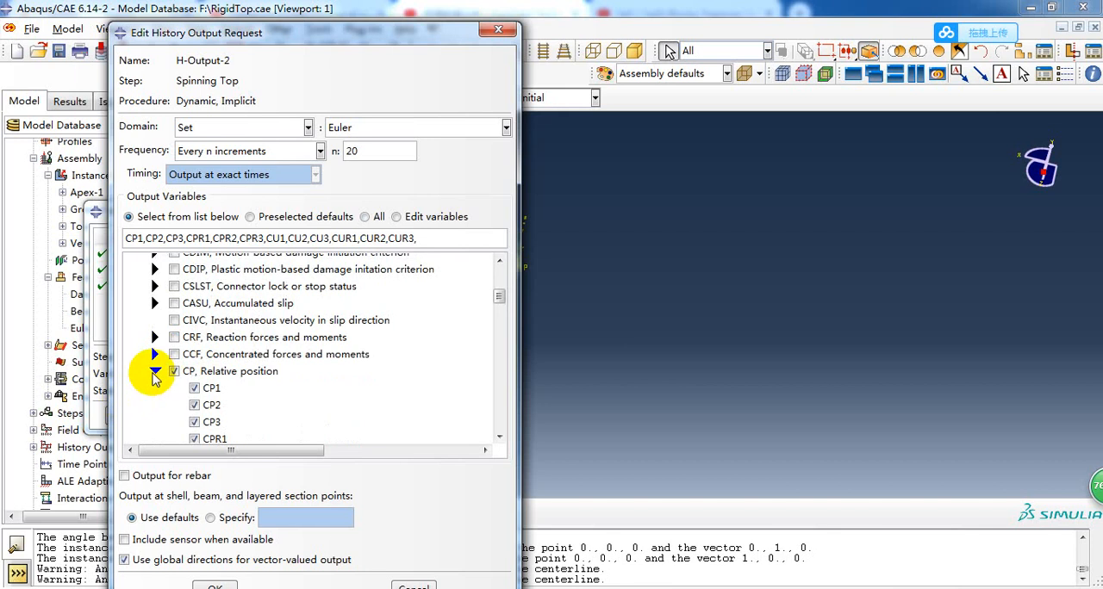
left_click(156, 370)
left_click(155, 387)
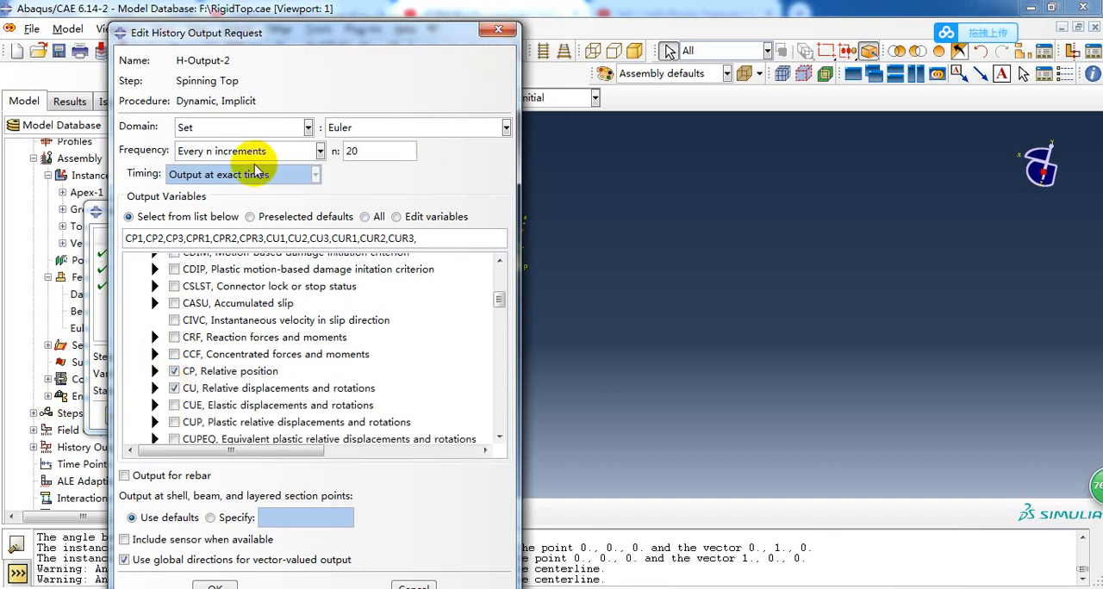
left_click(496, 33)
Open history output request H-Output-3 and review its domain, keeping the Apex set, with the top visible beside the dialog.
double_click(228, 287)
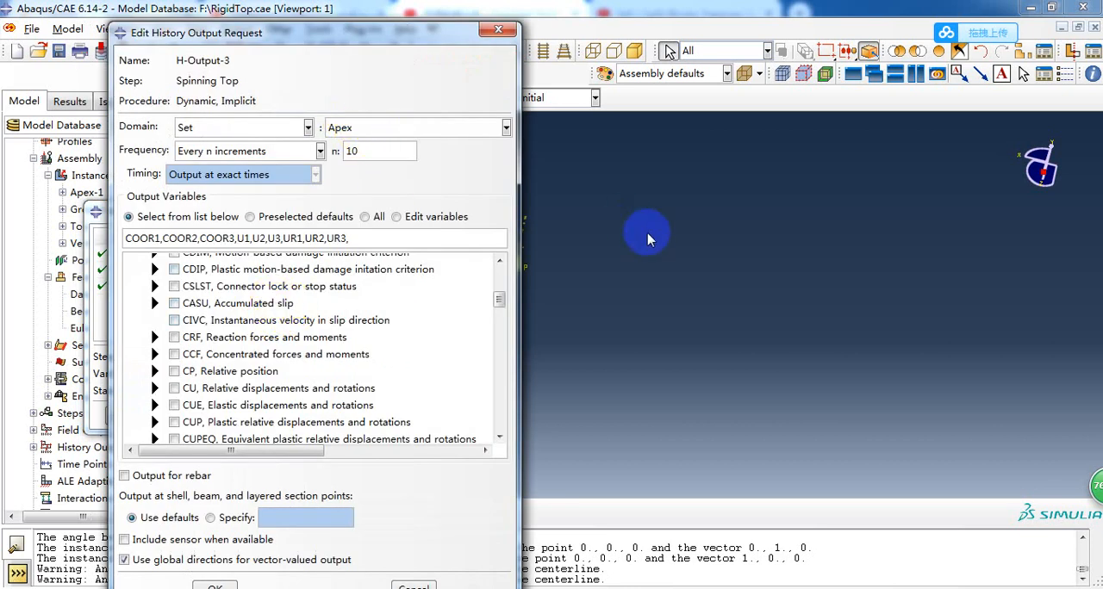
left_click(297, 129)
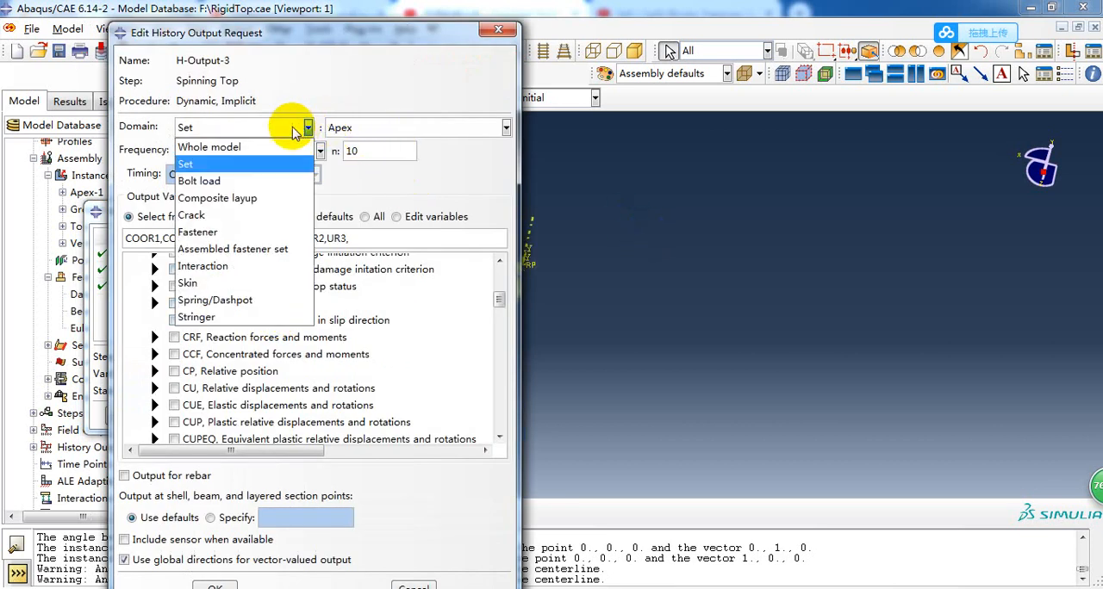
left_click(224, 164)
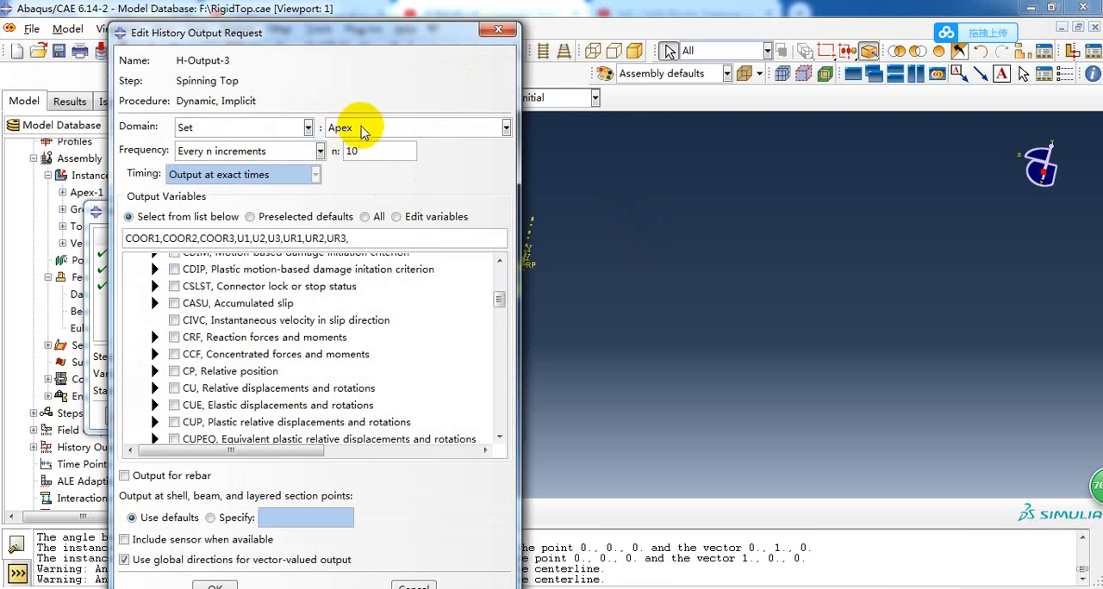
left_click(362, 127)
left_click(367, 149)
middle_click_drag(758, 274, 824, 274, "ctrl+alt")
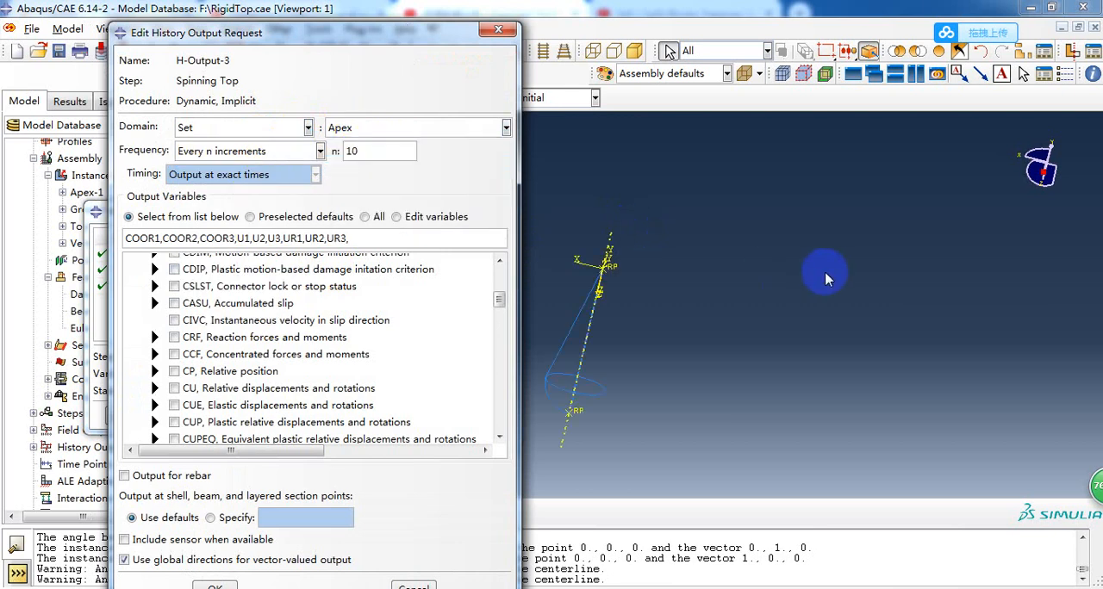
middle_click_drag(548, 433, 623, 381, "ctrl+alt")
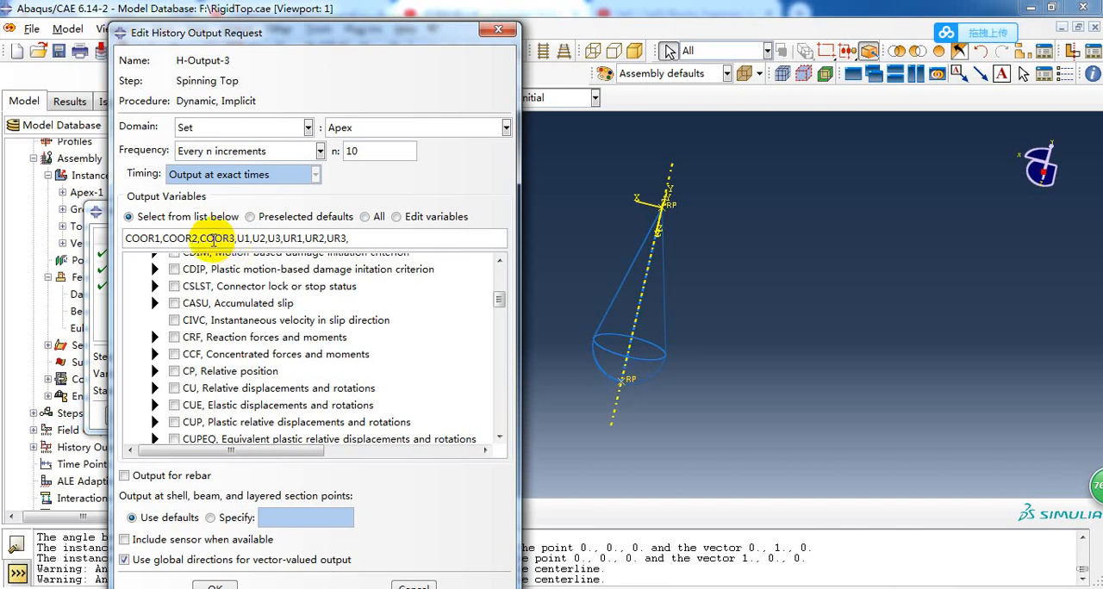
Collapse the Connector and Failure/Fracture variables in H-Output-3 and examine the COORD nodal coordinates request under Volume/Thickness/Coordinates.
scroll(164, 306, "up", 1)
scroll(166, 316, "up", 2)
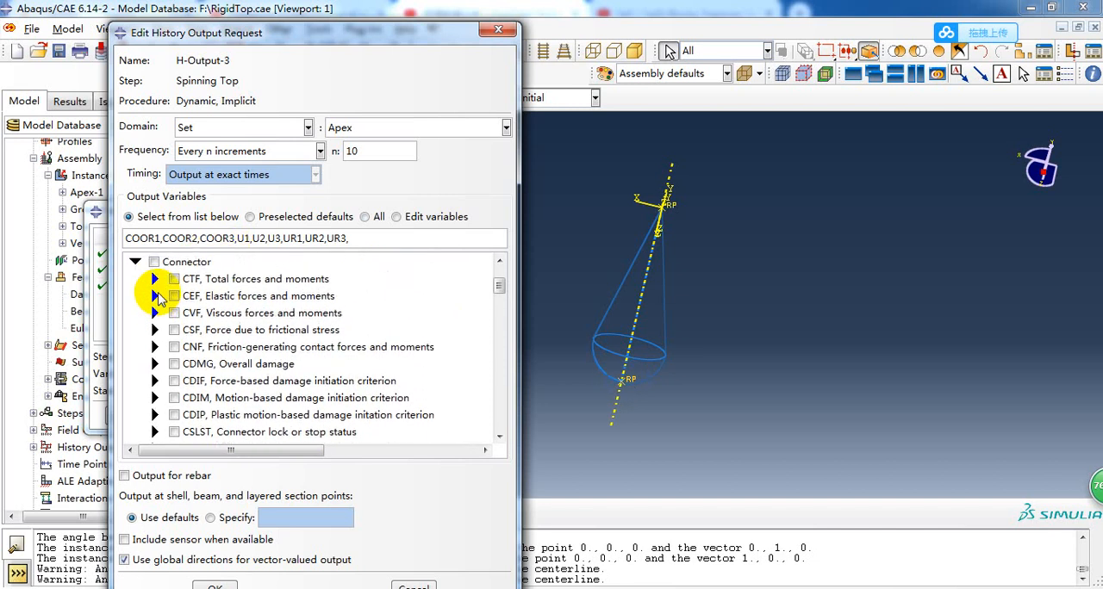
left_click(135, 262)
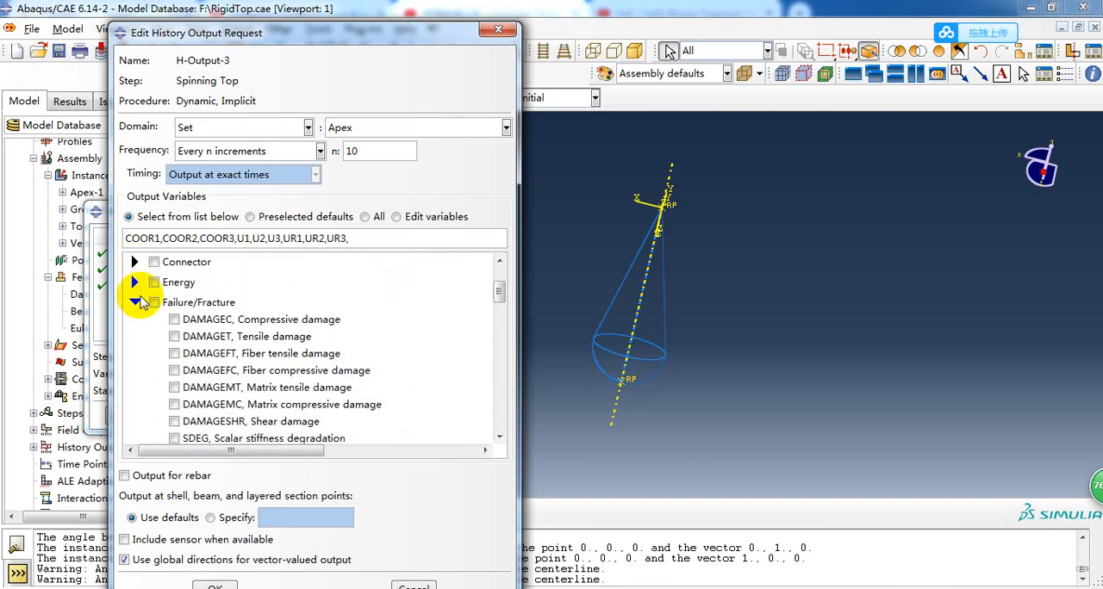
left_click(134, 302)
scroll(176, 368, "down", 2)
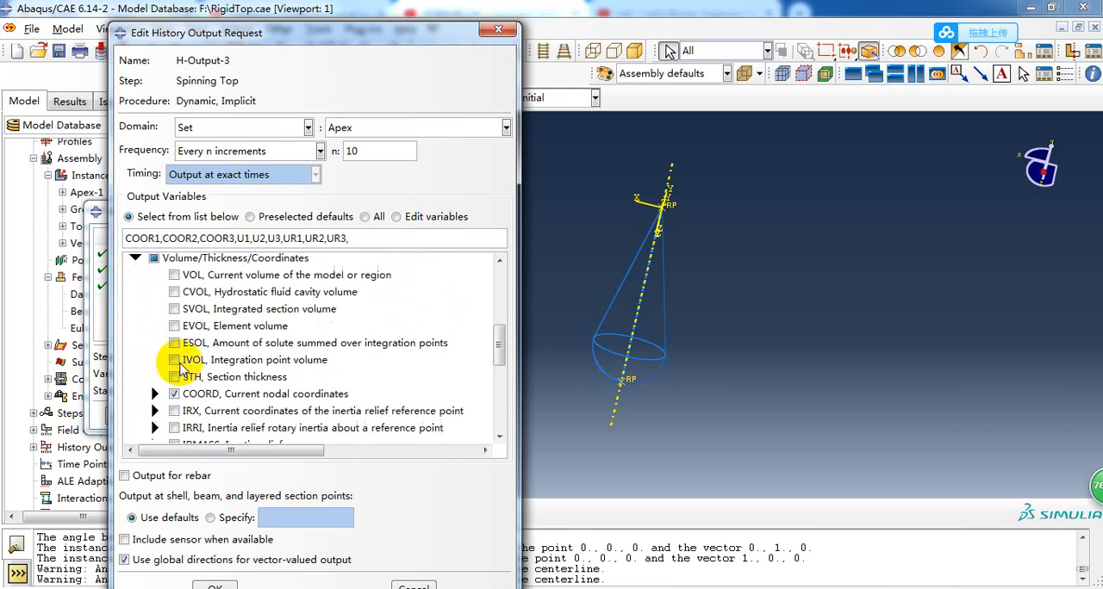
scroll(183, 361, "down", 1)
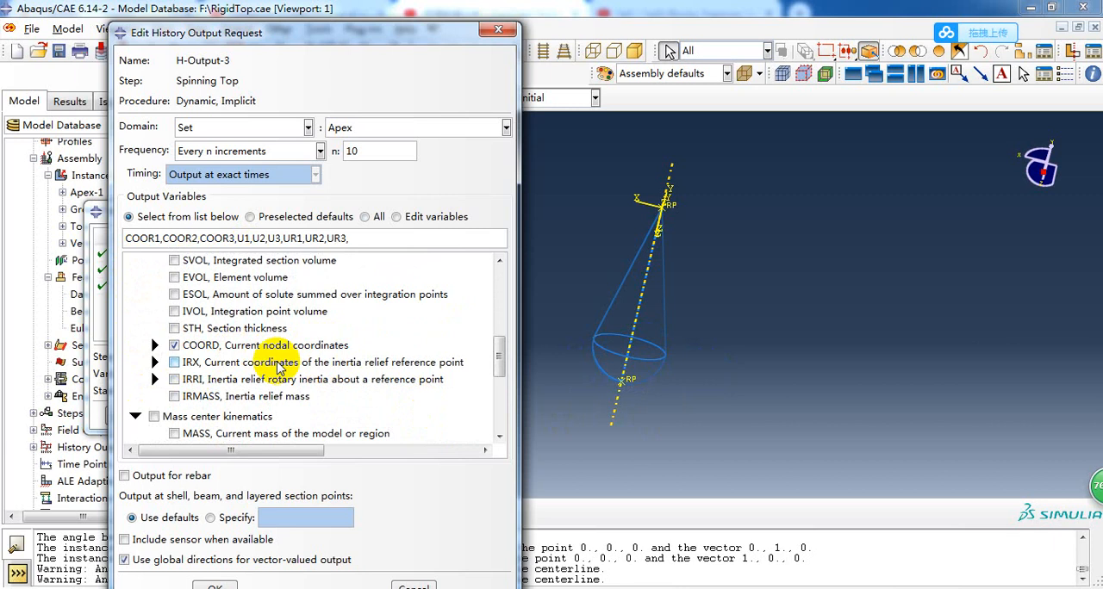
Examine the U translations and rotations requested under Displacement/Velocity/Acceleration in H-Output-3, and close the request and its manager without changes.
scroll(154, 312, "up", 3)
scroll(147, 319, "up", 4)
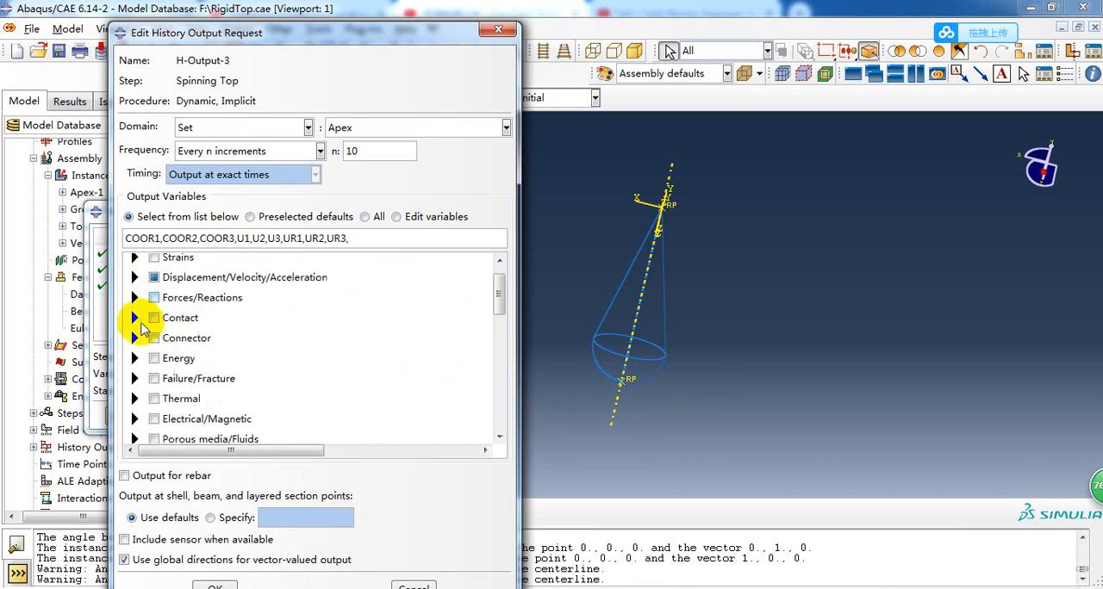
scroll(135, 418, "down", 1)
scroll(138, 399, "up", 1)
scroll(139, 396, "up", 1)
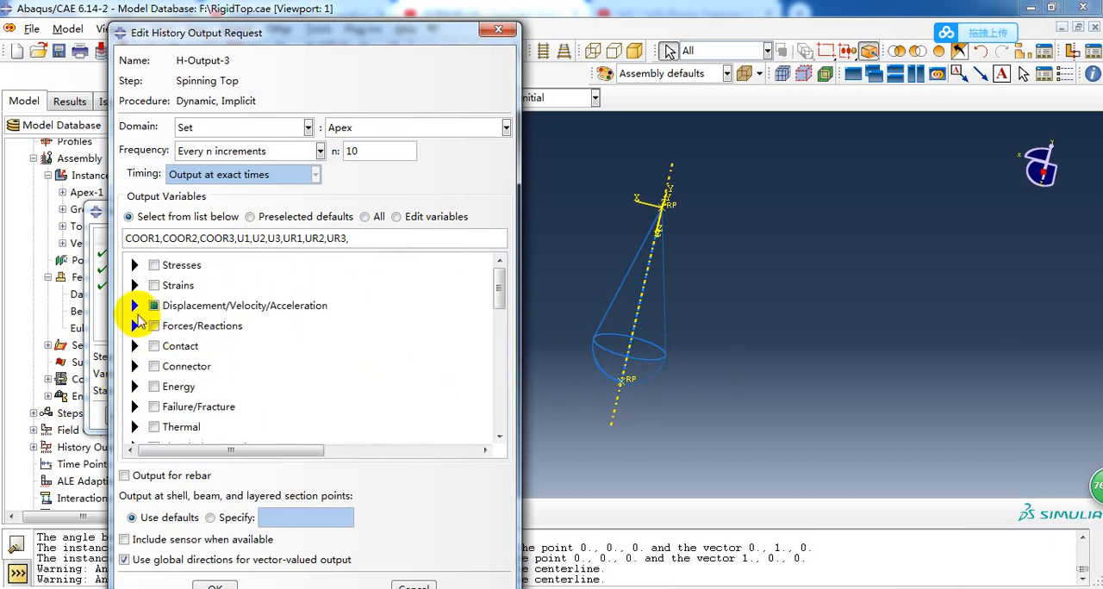
left_click(135, 305)
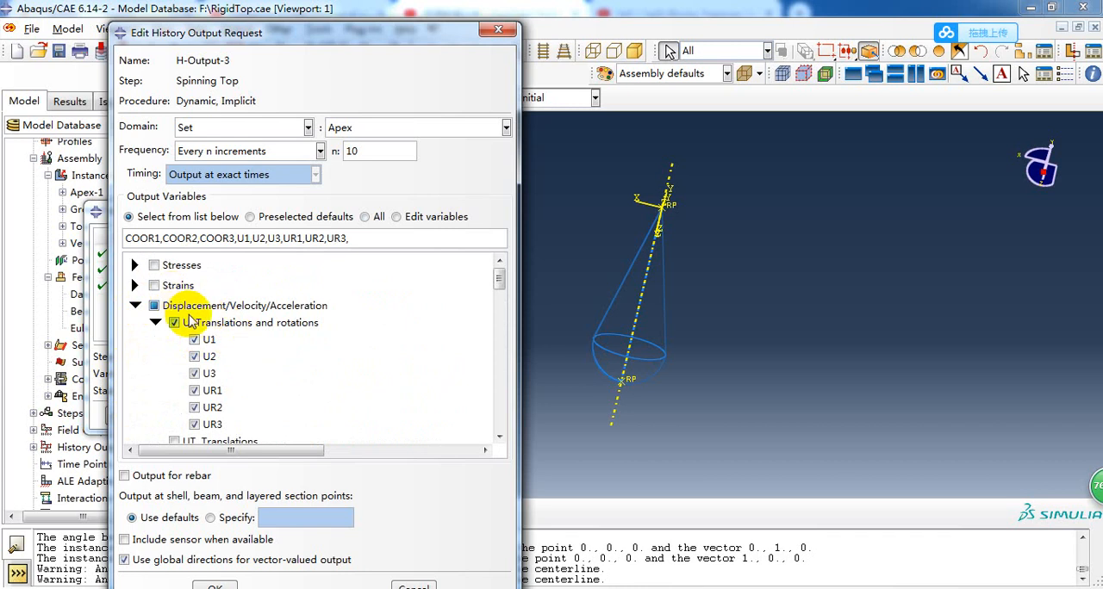
scroll(193, 325, "down", 3)
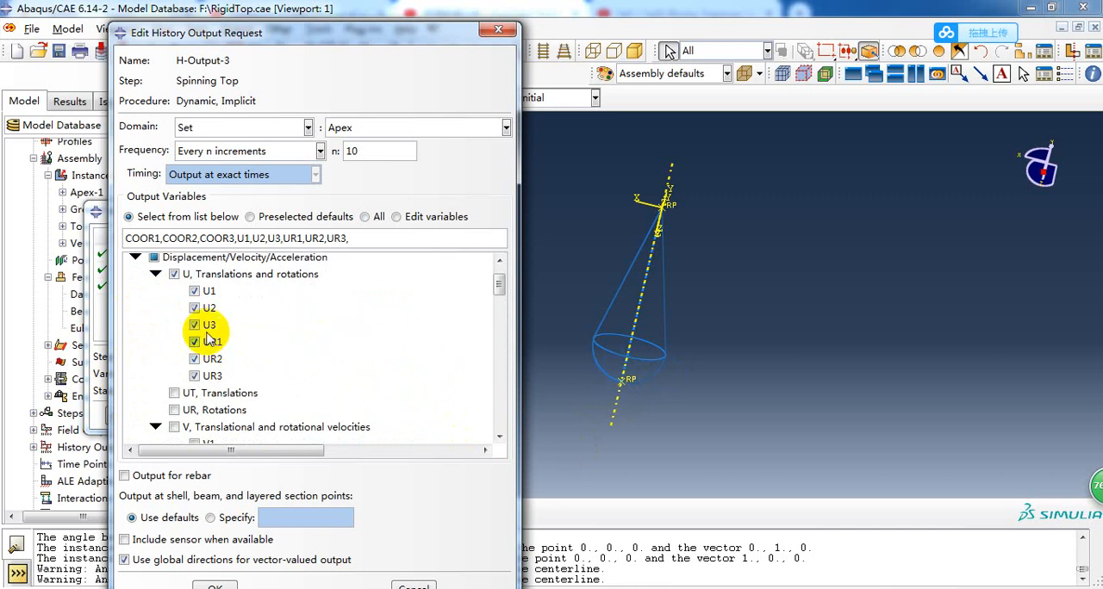
scroll(208, 339, "up", 3)
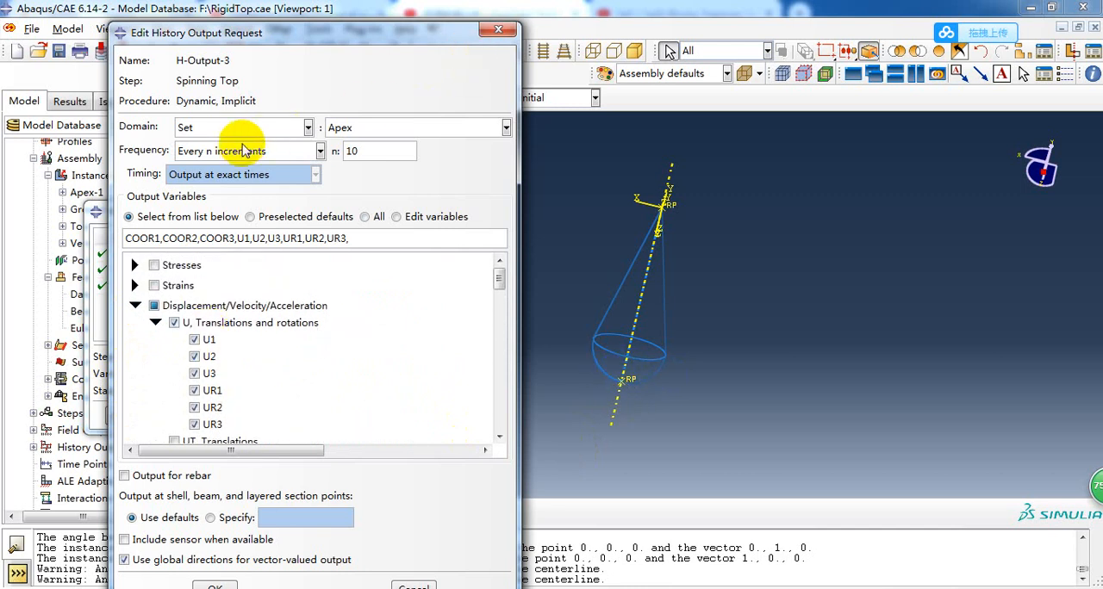
left_click(507, 33)
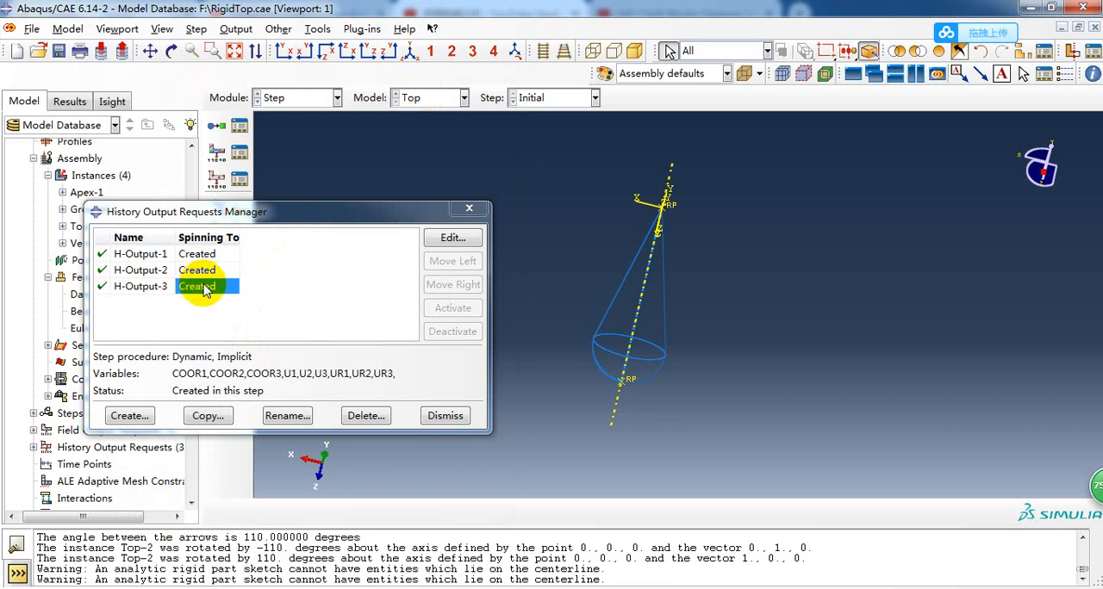
left_click(468, 209)
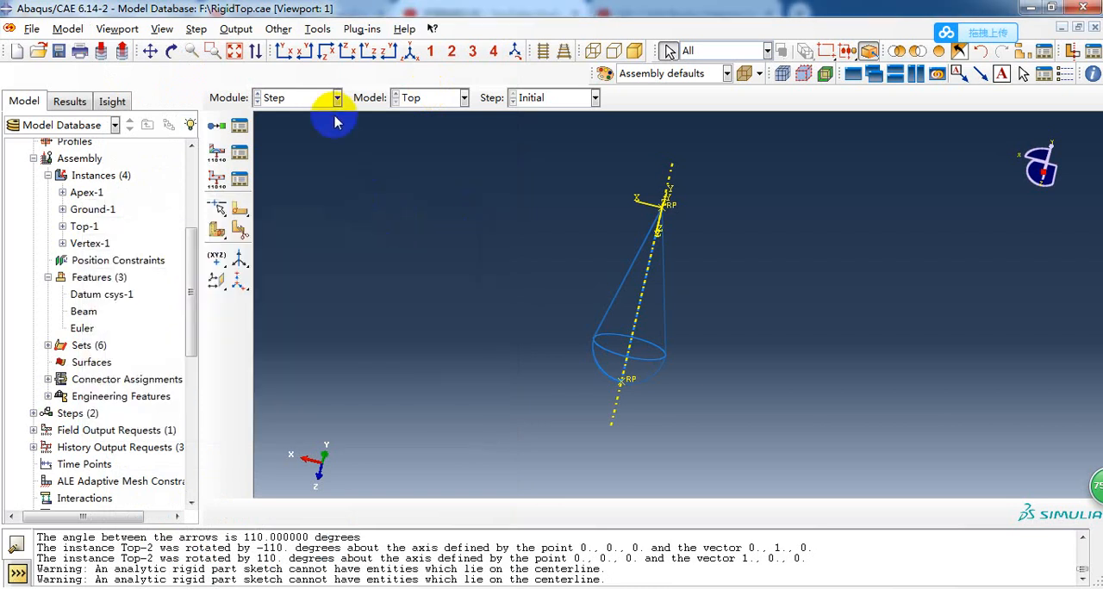
Switch to the Load module and open the Boundary Condition Manager, placed beside the reoriented top.
left_click(336, 98)
left_click(298, 201)
mouse_move(319, 216)
left_mouse_down("ctrl+alt")
mouse_move(577, 273)
mouse_move(645, 234)
mouse_move(614, 321)
mouse_move(645, 358)
mouse_move(647, 223)
mouse_move(672, 239)
mouse_move(640, 236)
mouse_move(592, 296)
mouse_move(617, 260)
mouse_move(648, 298)
mouse_move(564, 276)
mouse_move(669, 268)
mouse_move(642, 251)
left_mouse_up("ctrl+alt")
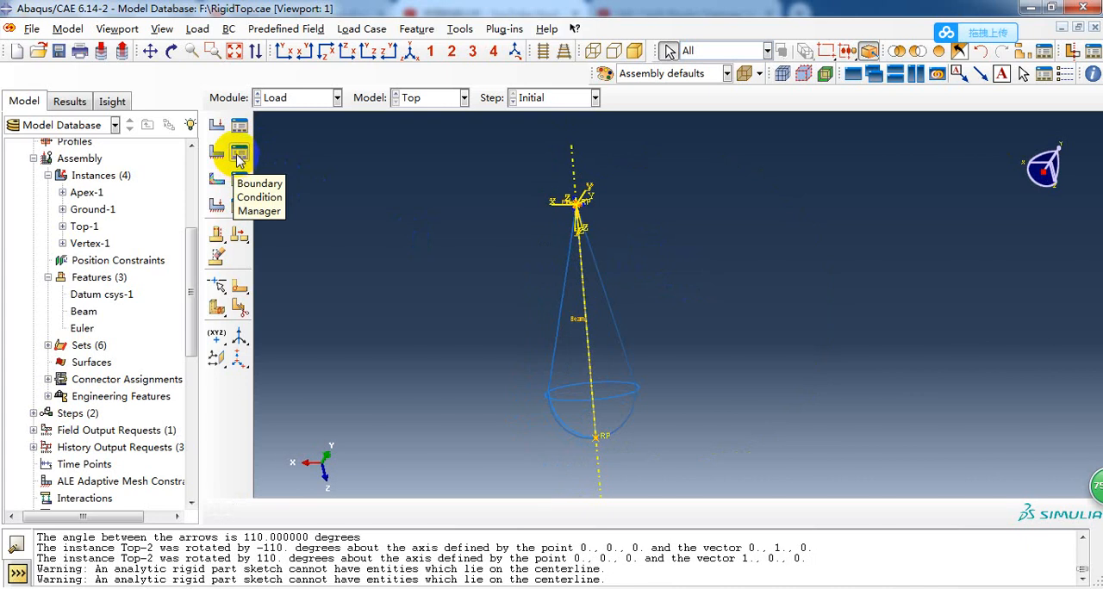
left_click(238, 152)
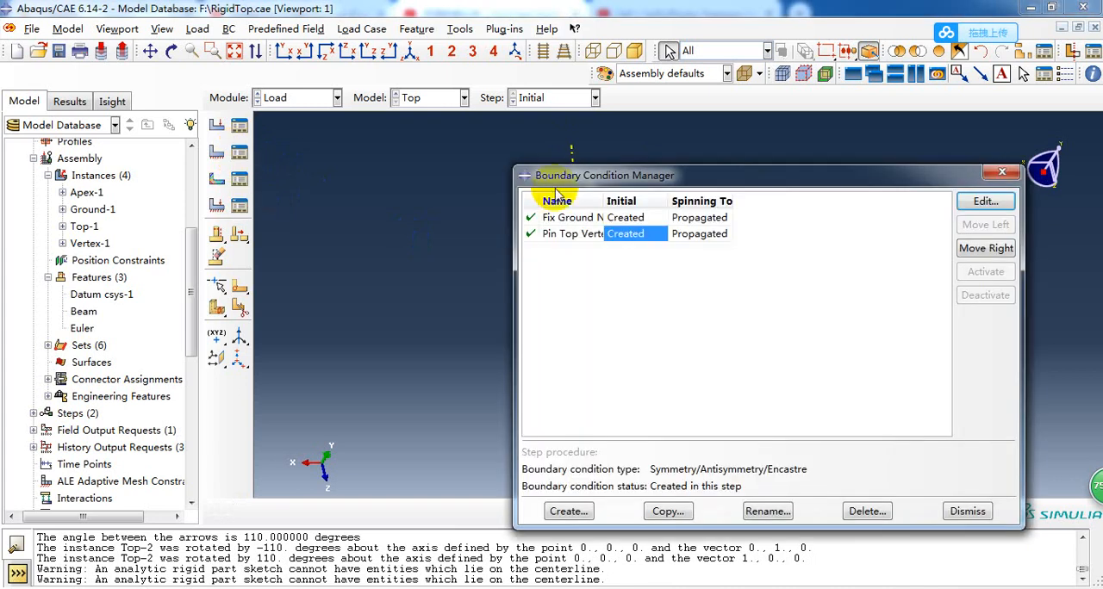
left_click_drag(535, 169, 721, 169)
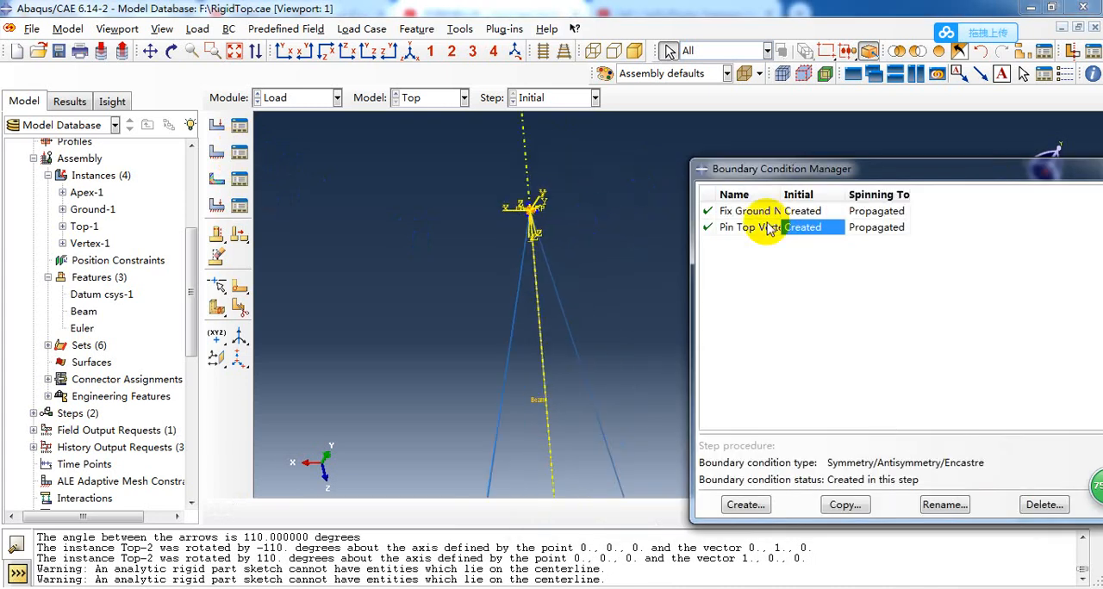
Review the Fix Ground Node boundary condition, its Ground region and ENCASTRE option, and close it without changes.
double_click(802, 211)
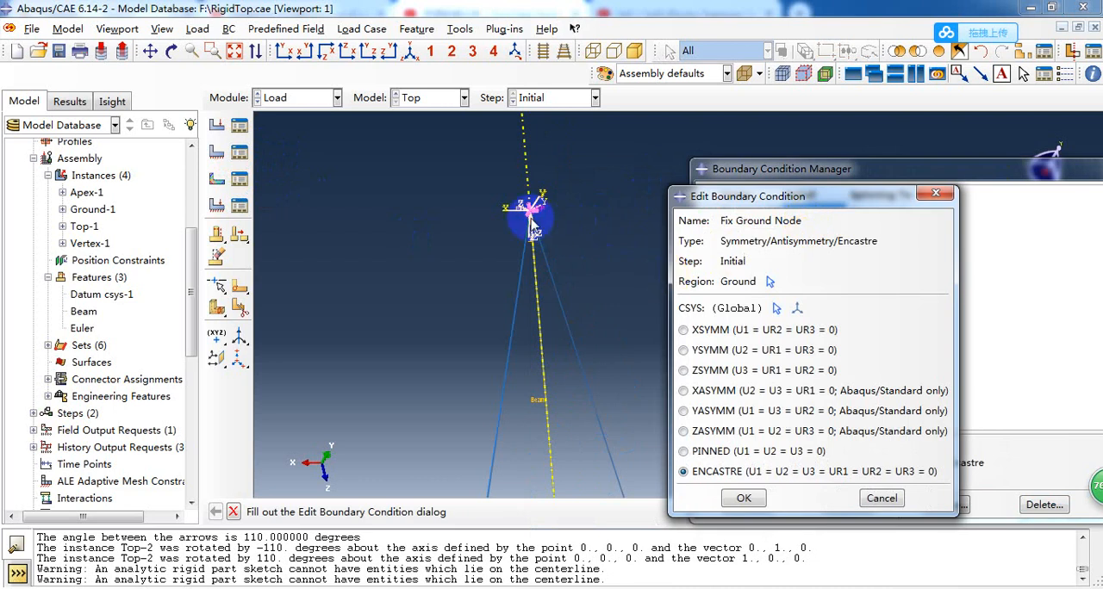
scroll(512, 217, "down", 1)
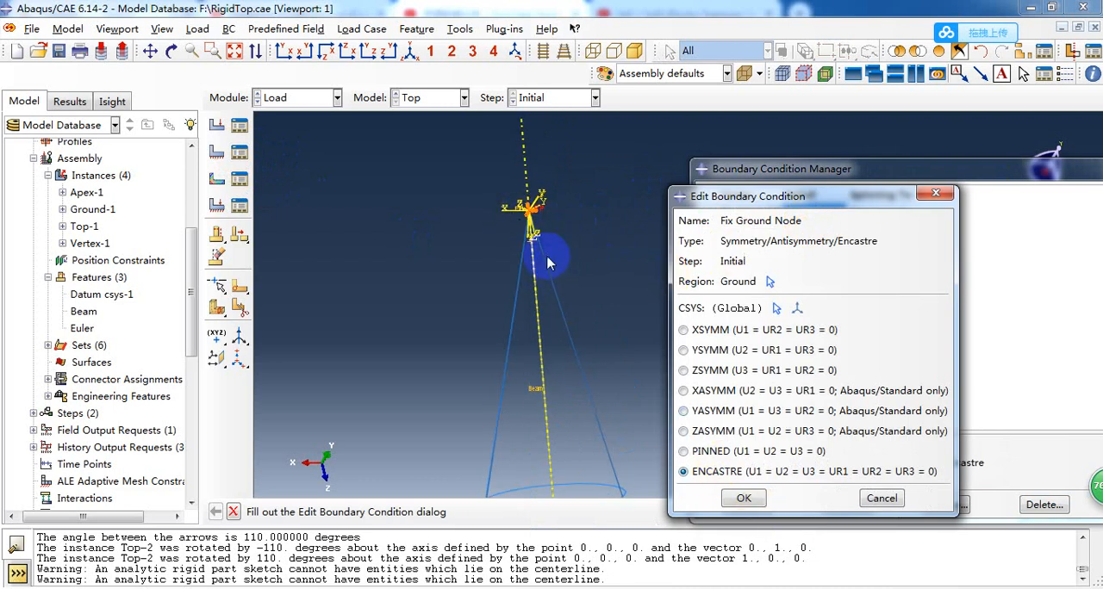
left_click(882, 498)
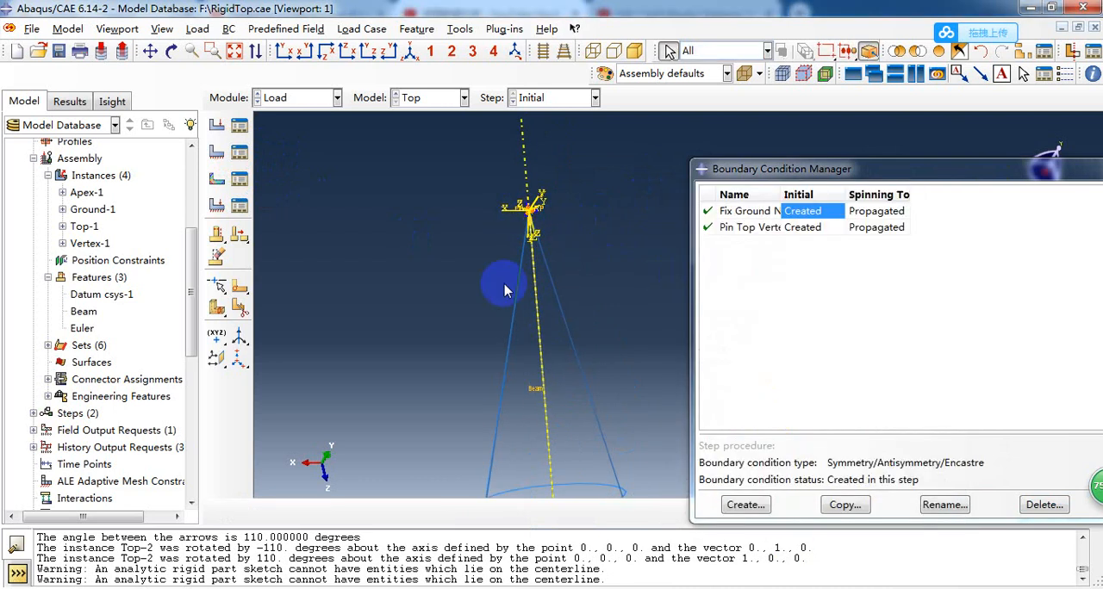
Review the Pin Top Vertex boundary condition, its Vertex region and PINNED option, and close it and the boundary condition list.
double_click(801, 228)
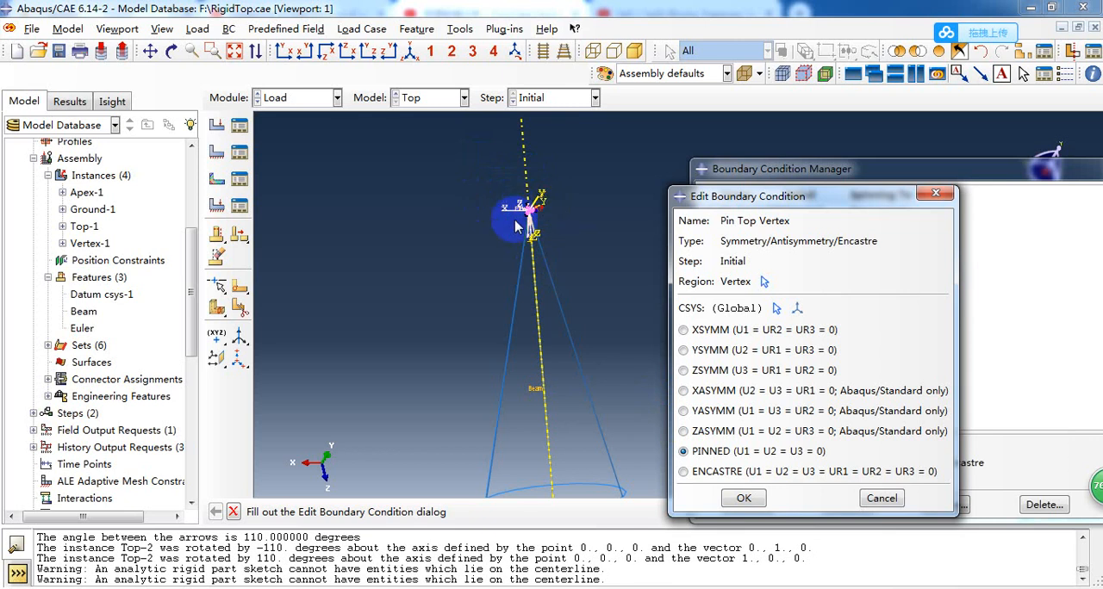
scroll(472, 272, "up", 1)
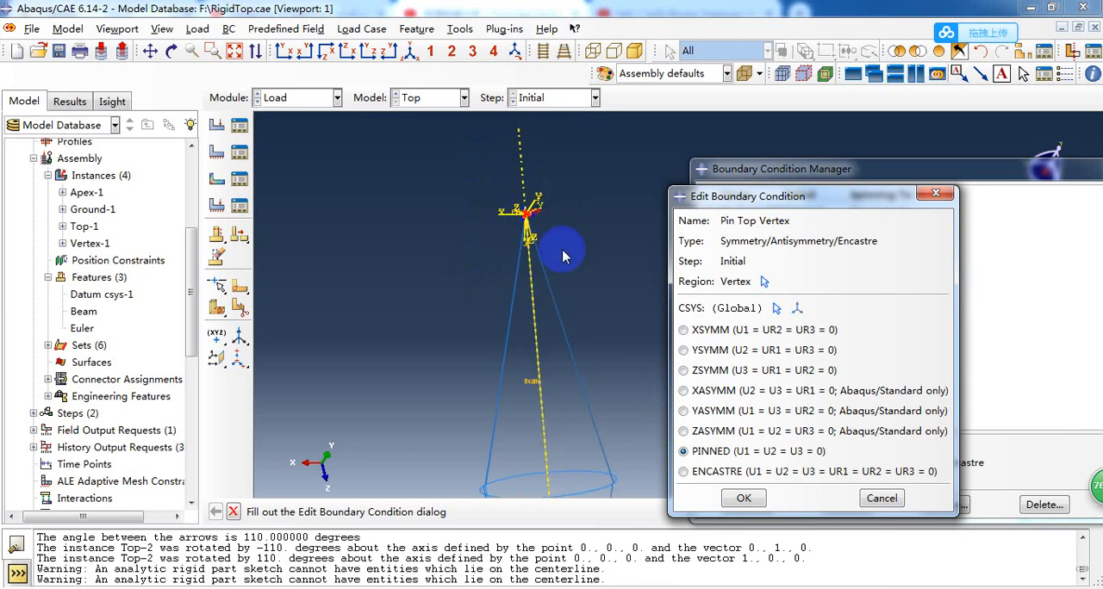
scroll(583, 225, "down", 1)
left_click(877, 504)
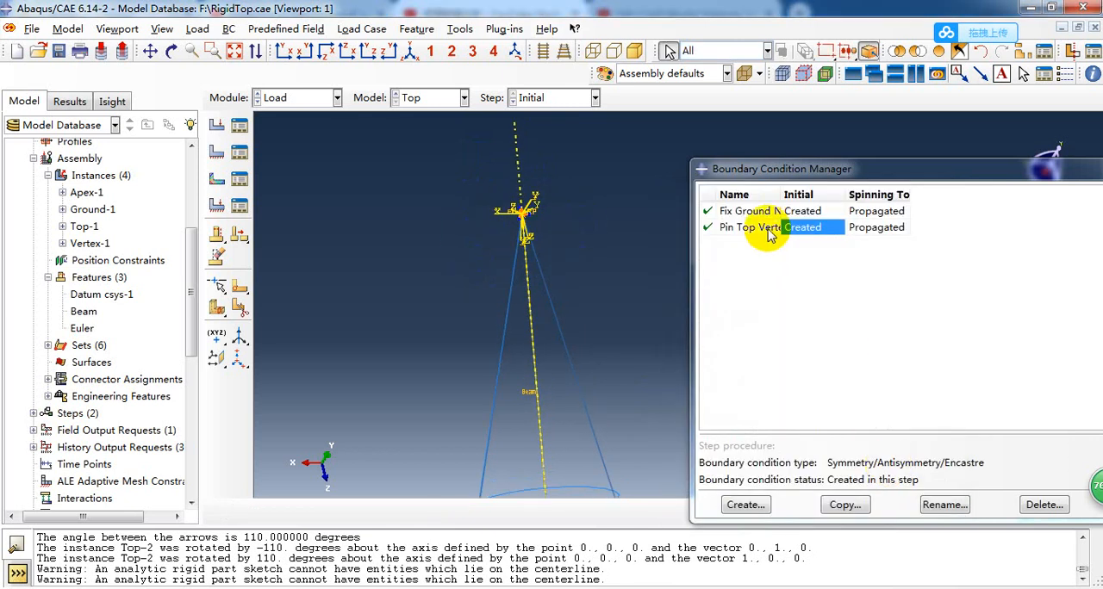
left_click(806, 214)
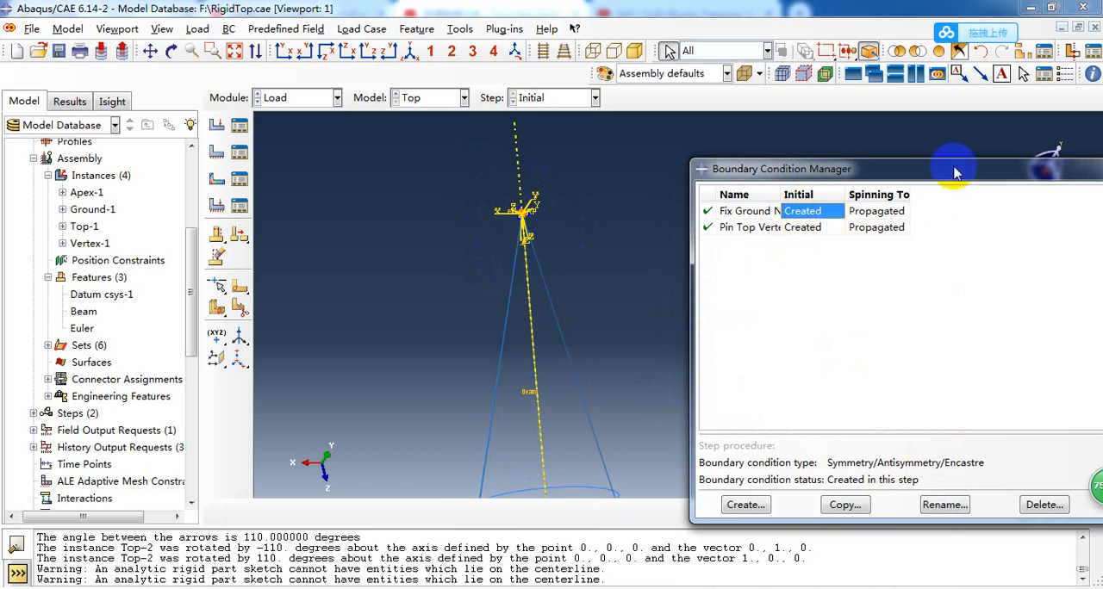
left_click_drag(955, 172, 804, 190)
left_click(1039, 184)
Open the predefined fields list and review the Initial Rotational Velocity field with its Vertex region in the model, closing it without changes.
scroll(662, 257, "up", 1)
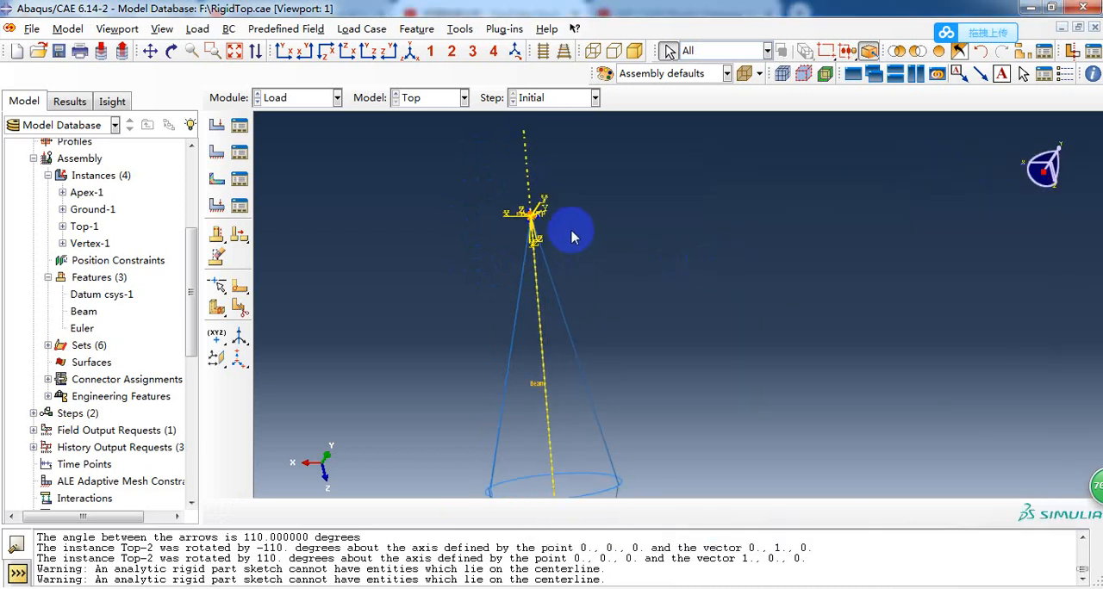
left_click_drag(573, 237, 593, 249, "ctrl+alt")
left_click(239, 179)
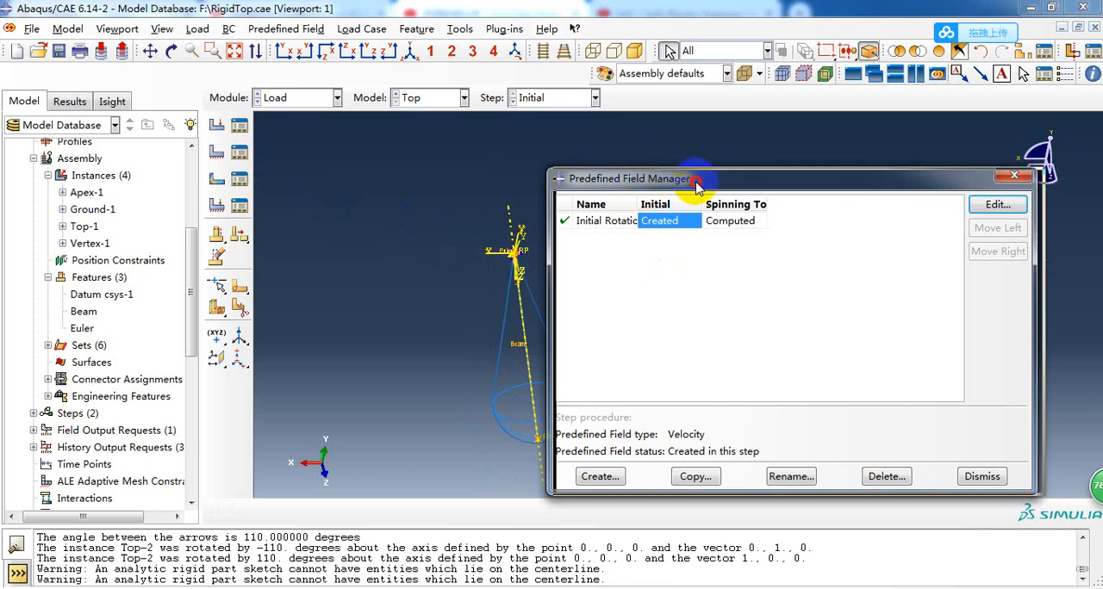
left_click_drag(696, 186, 796, 193)
double_click(739, 228)
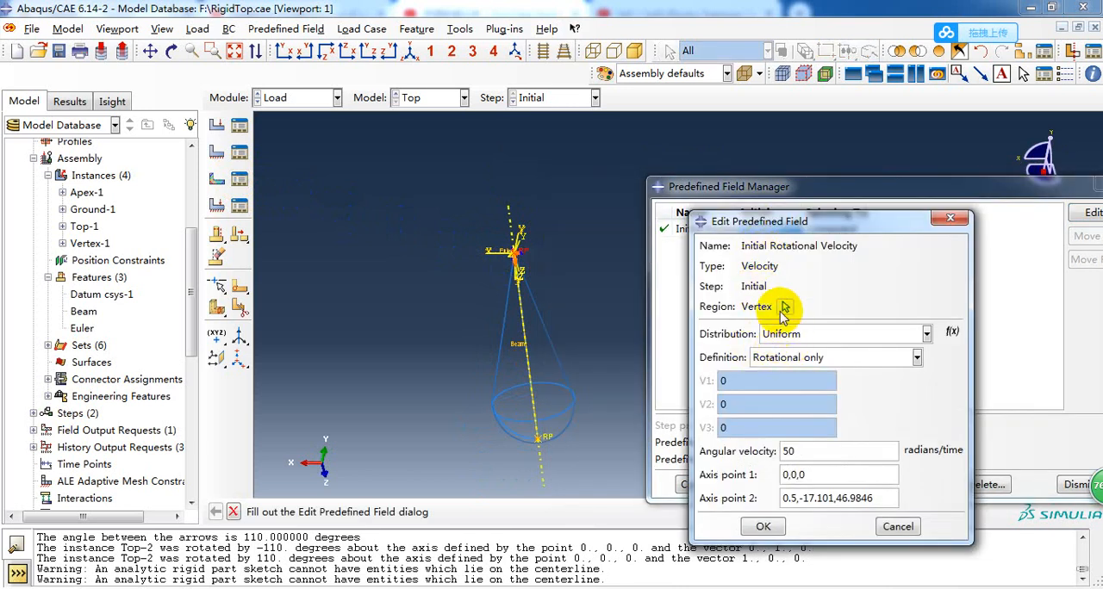
left_click_drag(438, 253, 517, 272, "ctrl+alt")
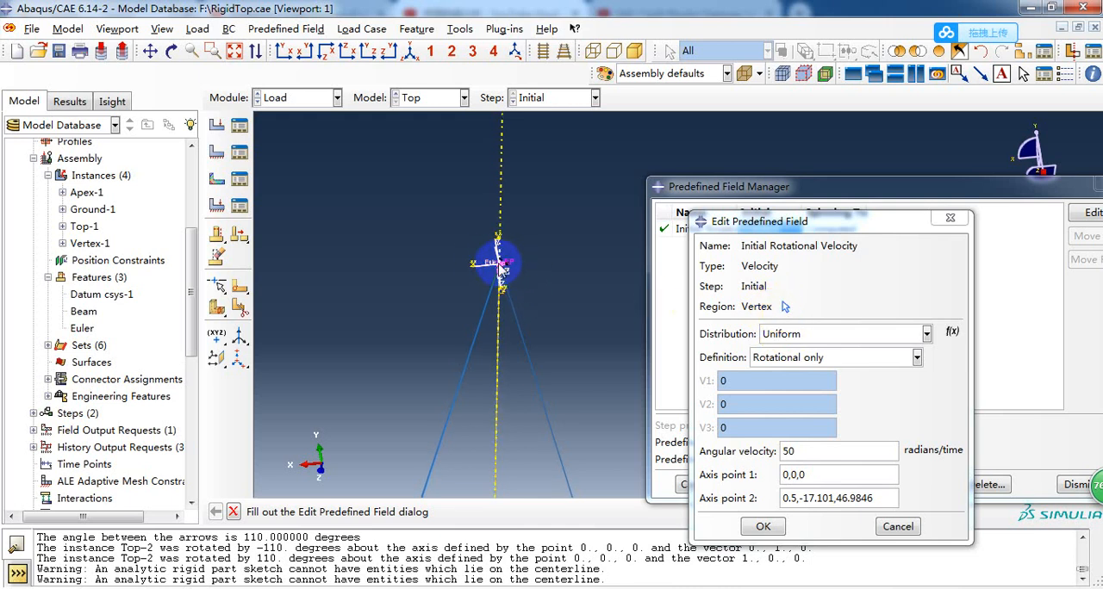
left_click_drag(500, 263, 506, 264, "ctrl+alt")
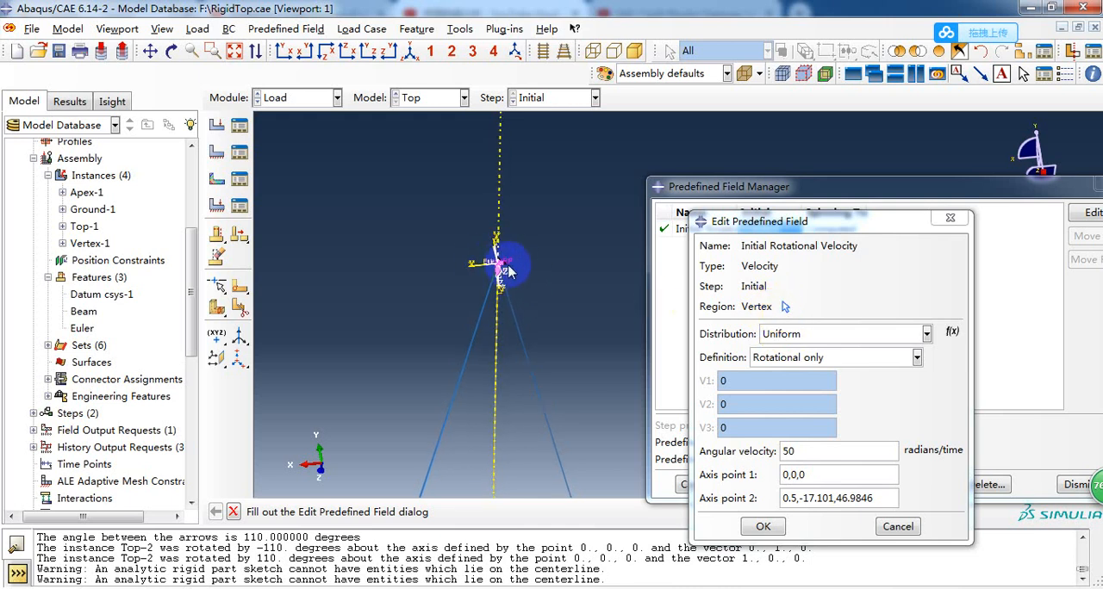
left_click(951, 217)
Start a new Mechanical Velocity predefined field in the Initial step, applied to the Vertex set.
left_click(700, 485)
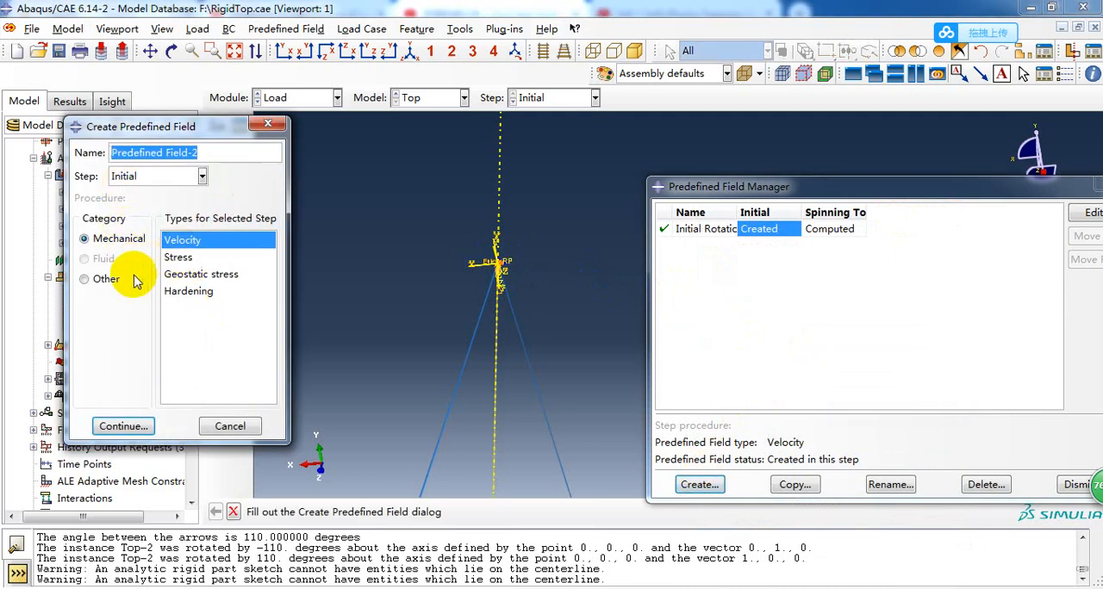
left_click(124, 426)
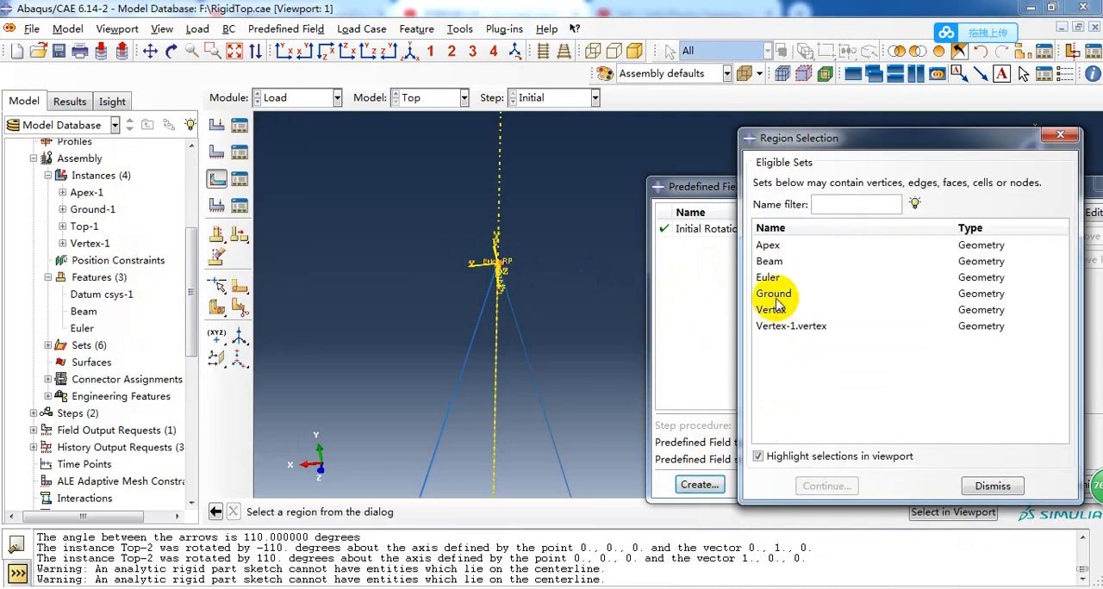
left_click(771, 310)
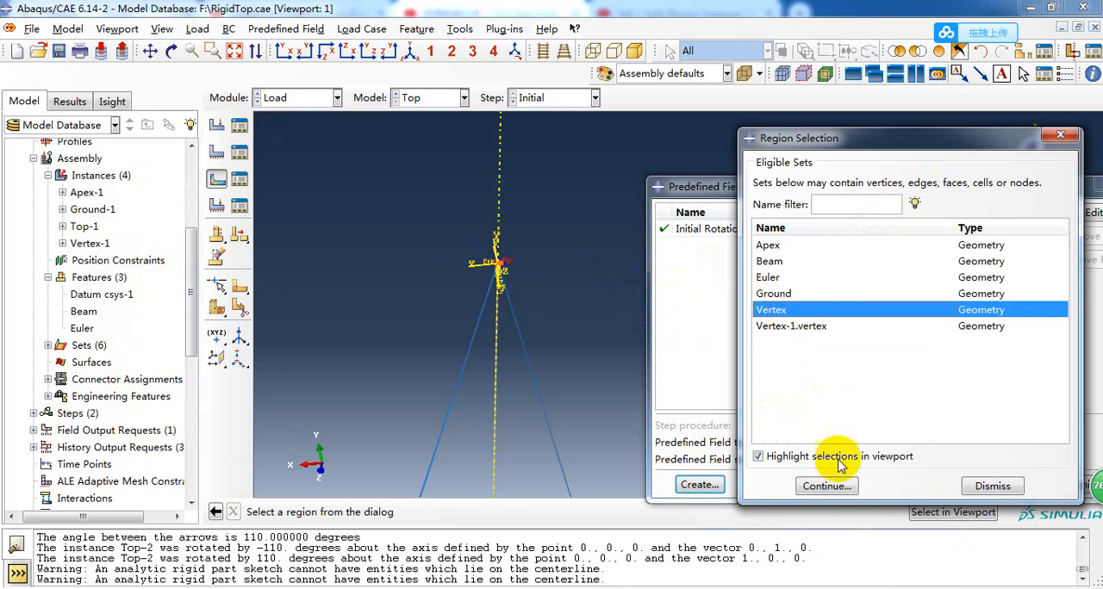
left_click(825, 486)
Set the new velocity field to Rotational only with an angular velocity of 50 radians/time, and discard it without saving.
left_click(748, 381)
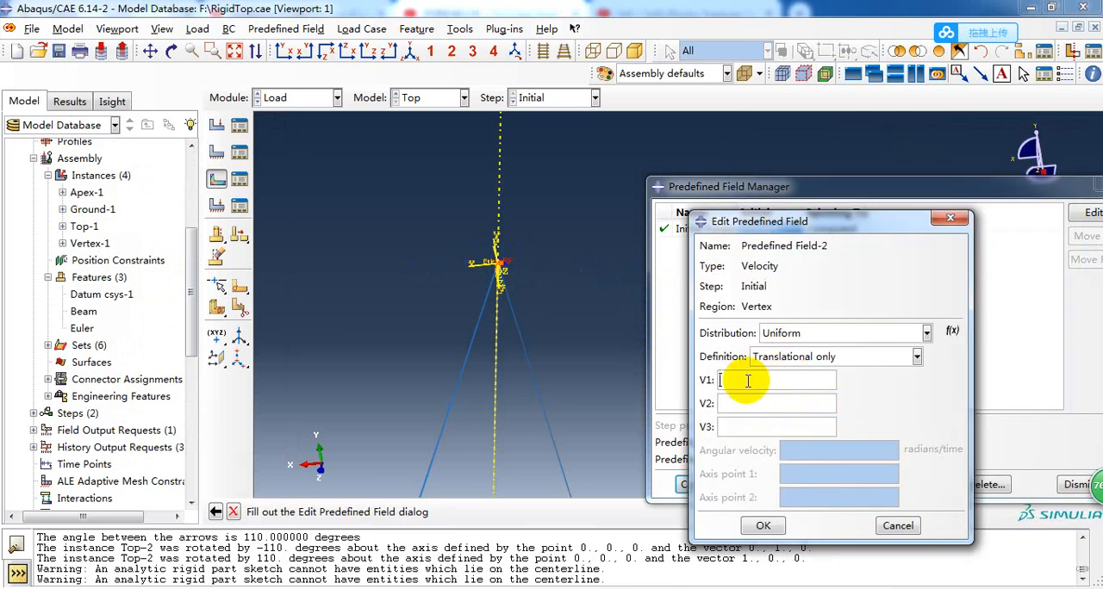
left_click(780, 356)
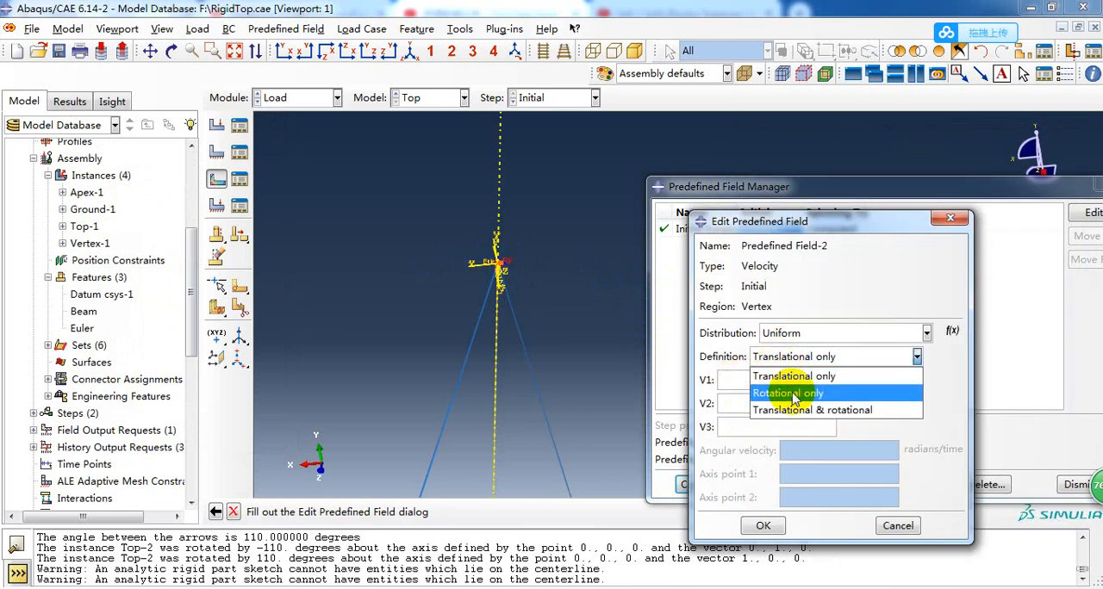
left_click(791, 393)
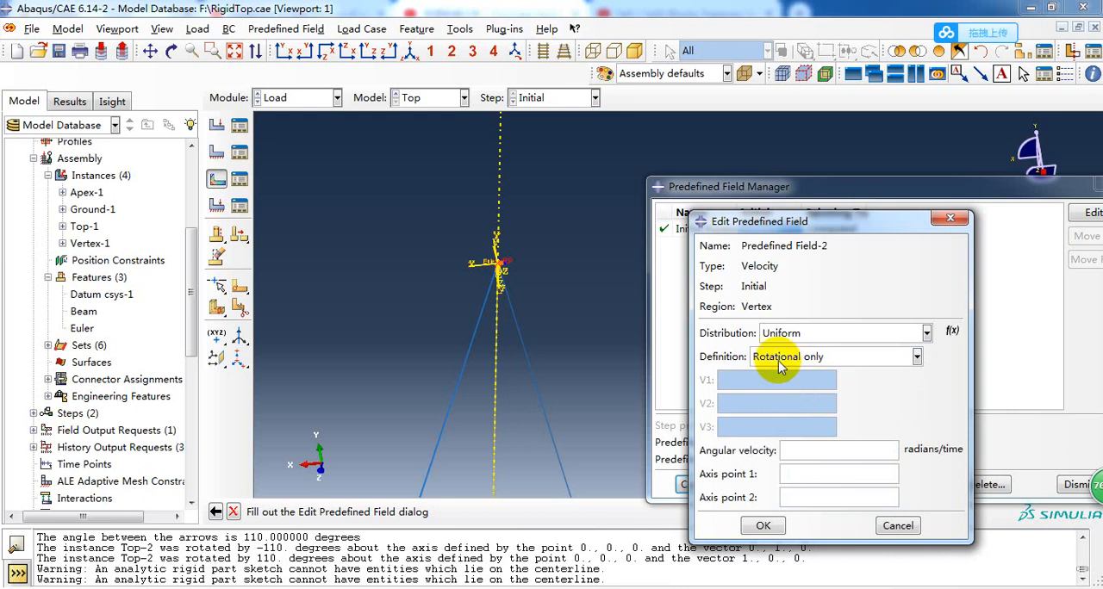
left_click(794, 455)
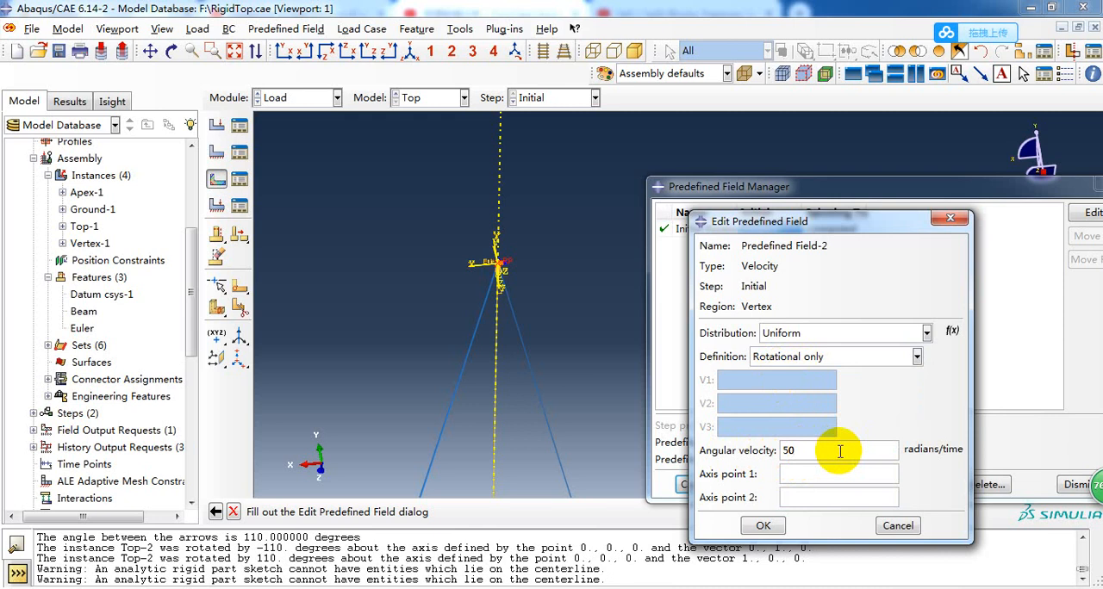
key("Tab")
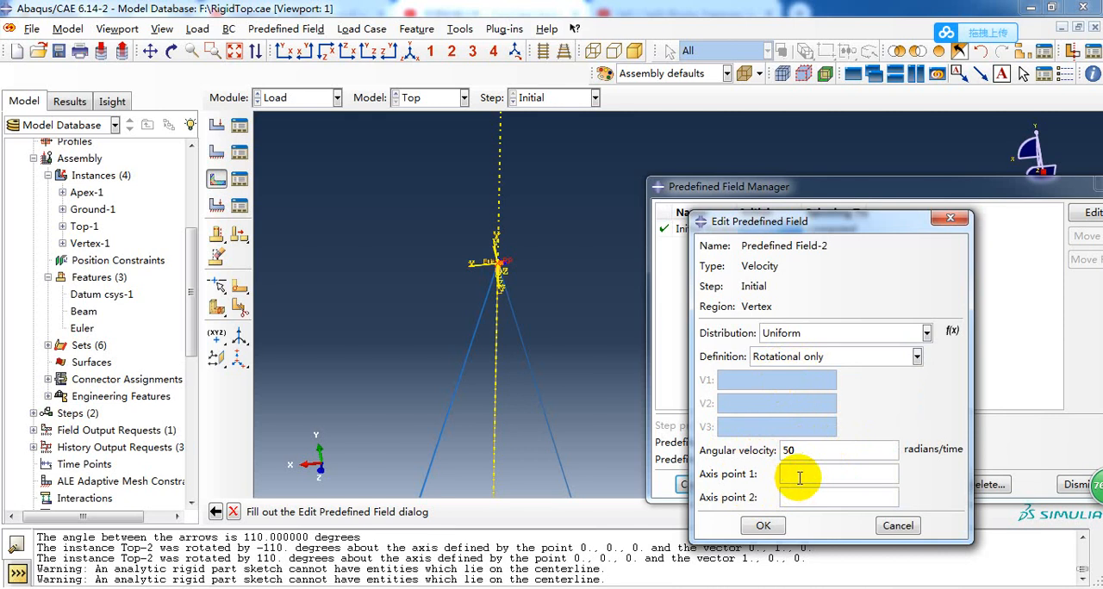
left_click(898, 525)
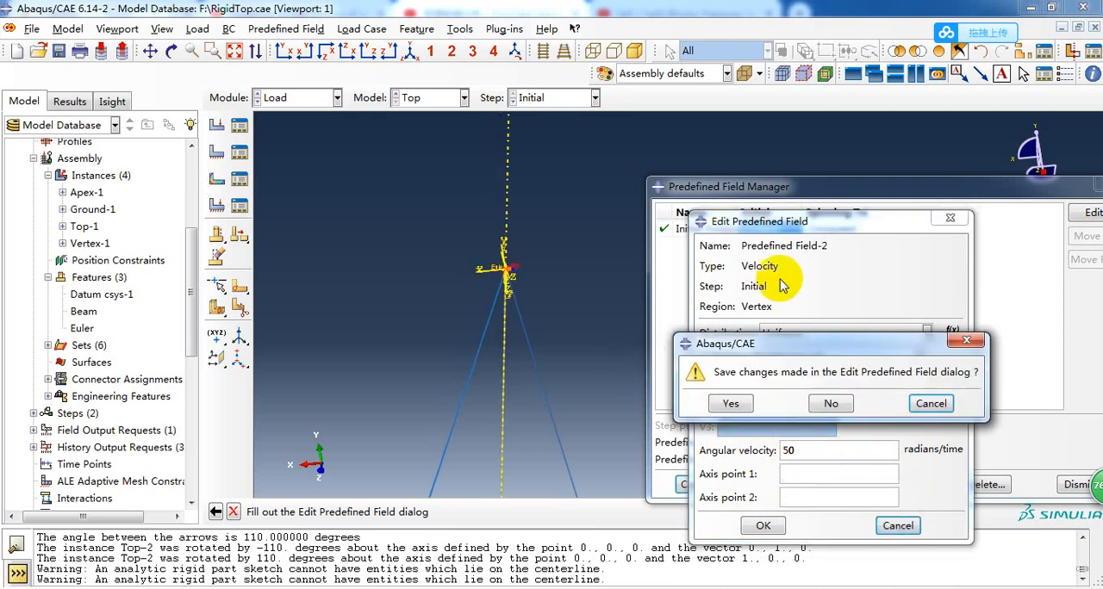
left_click(833, 407)
Reopen the Initial Rotational Velocity field and examine the coordinates of axis point 1.
double_click(759, 231)
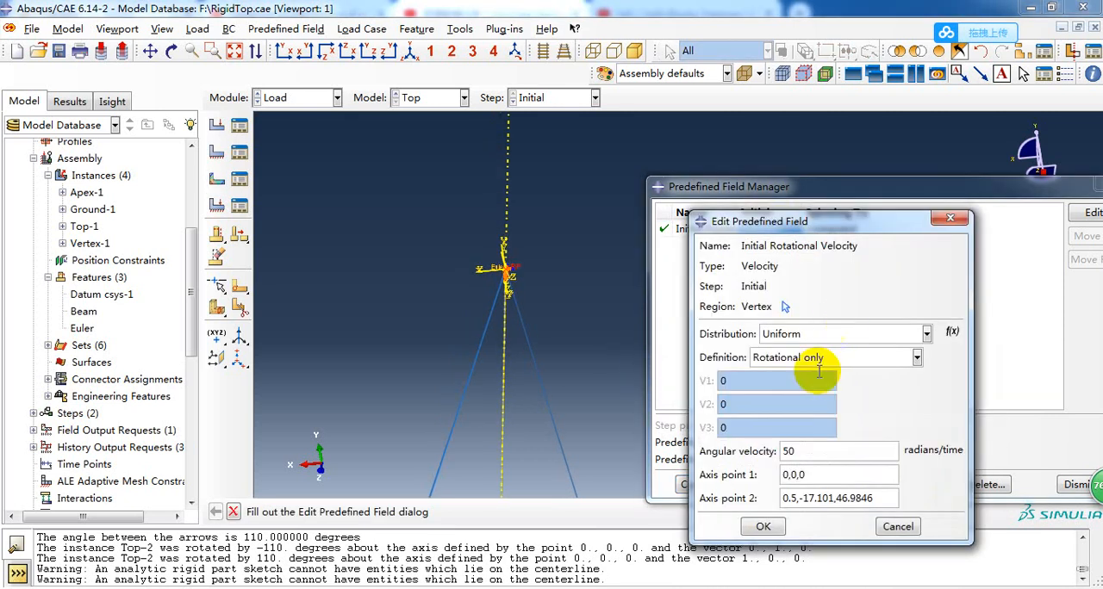
left_click(819, 477)
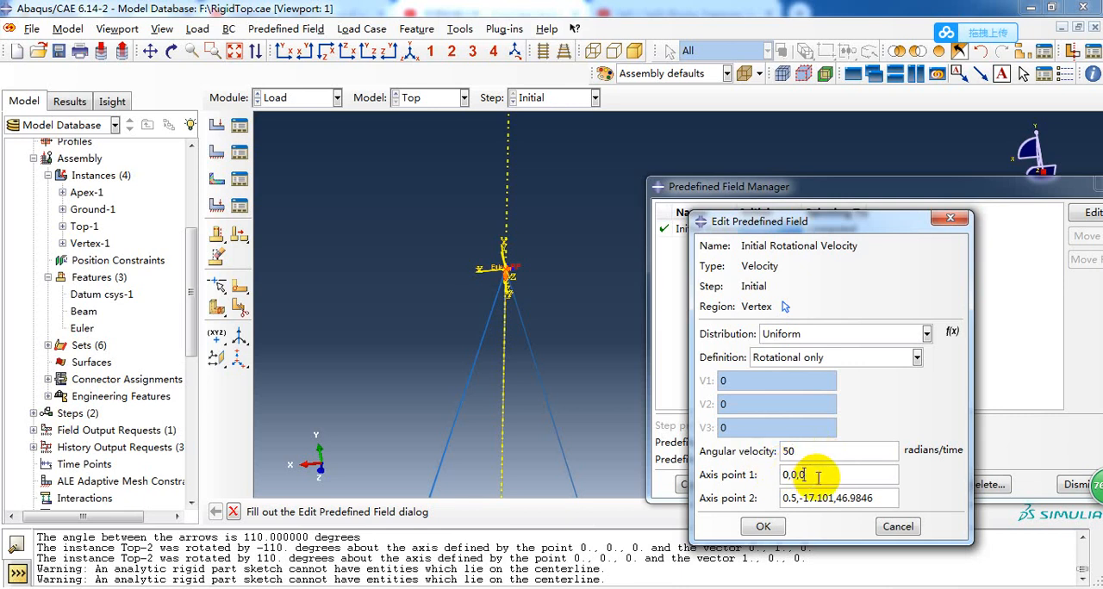
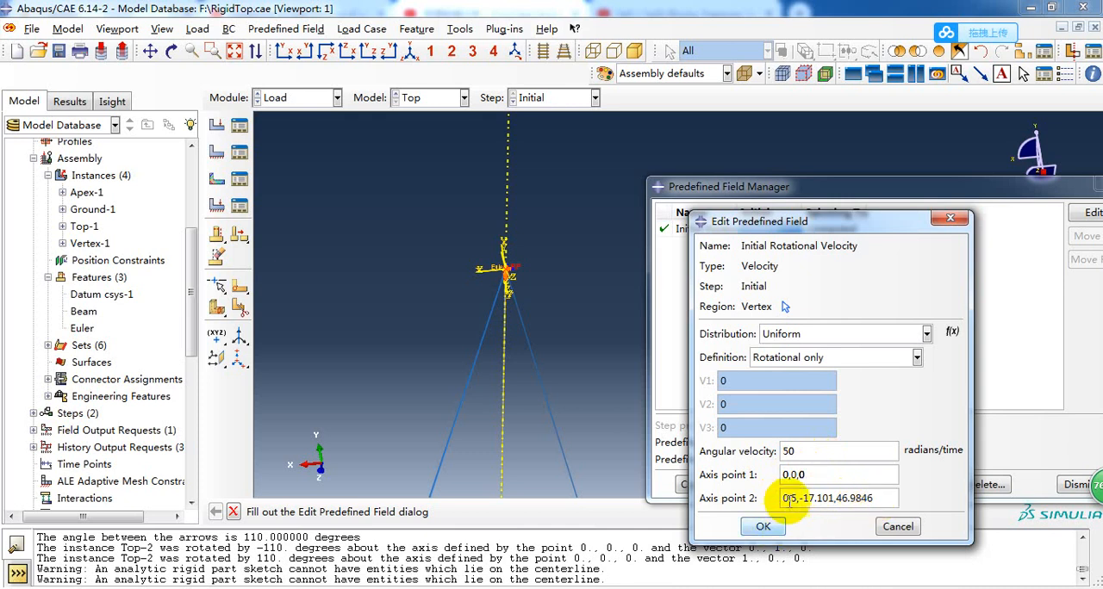
Compare the velocity field's axis points with the top's axis in the model, and close the field and its manager unchanged.
middle_click_drag(554, 318, 571, 329, "ctrl+alt")
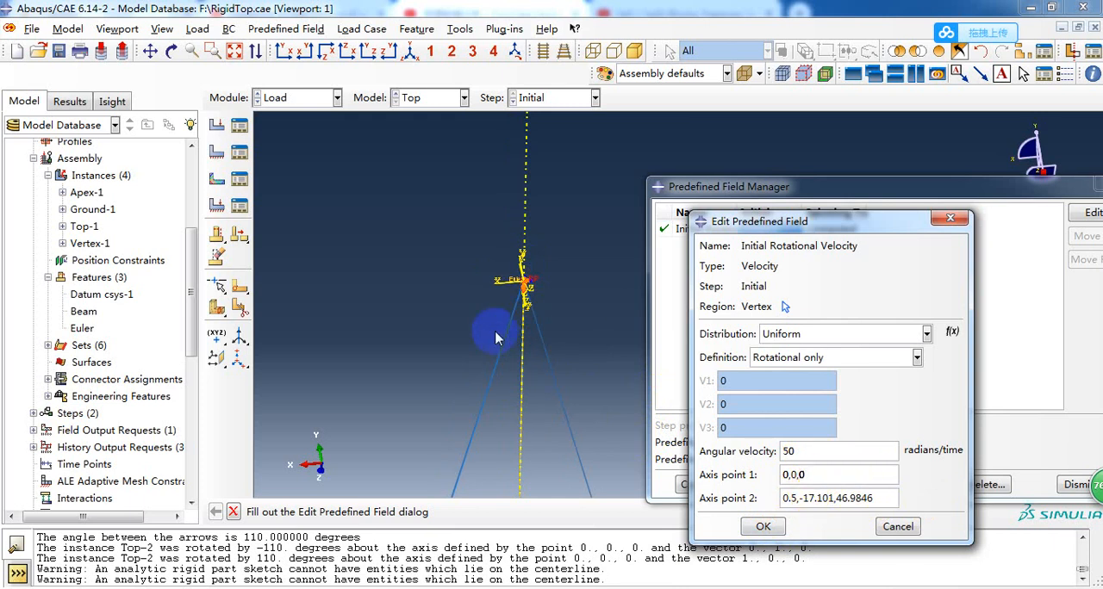
mouse_move(517, 283)
middle_mouse_down("ctrl+alt")
mouse_move(523, 300)
mouse_move(534, 291)
middle_mouse_up("ctrl+alt")
scroll(538, 284, "up", 2)
scroll(547, 310, "up", 3)
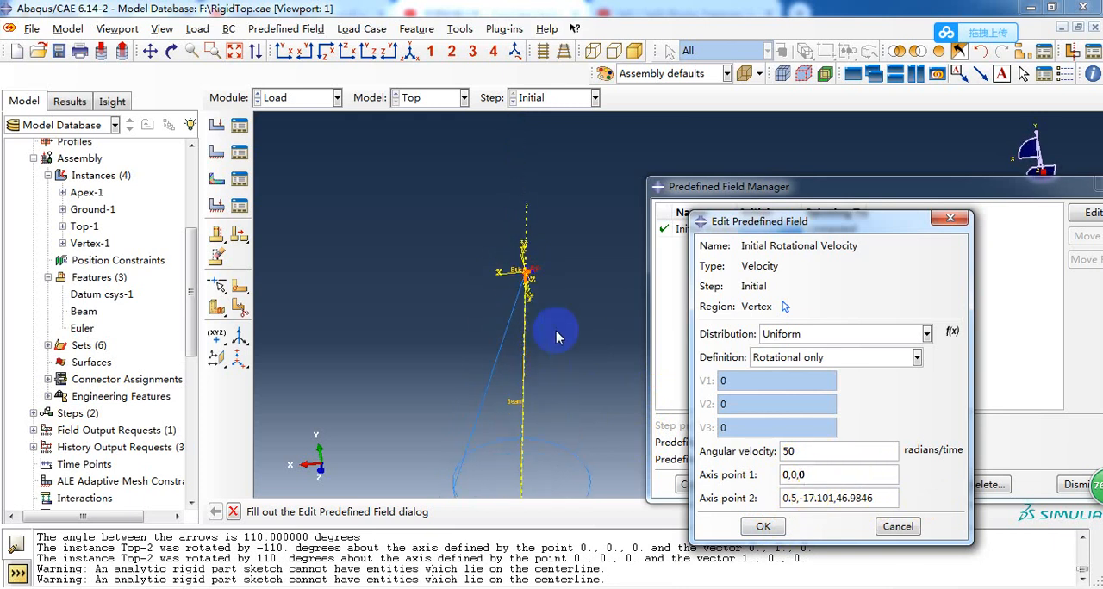
left_click(903, 531)
left_click_drag(956, 186, 905, 185)
scroll(407, 234, "up", 2)
scroll(563, 326, "down", 2)
scroll(441, 301, "up", 1)
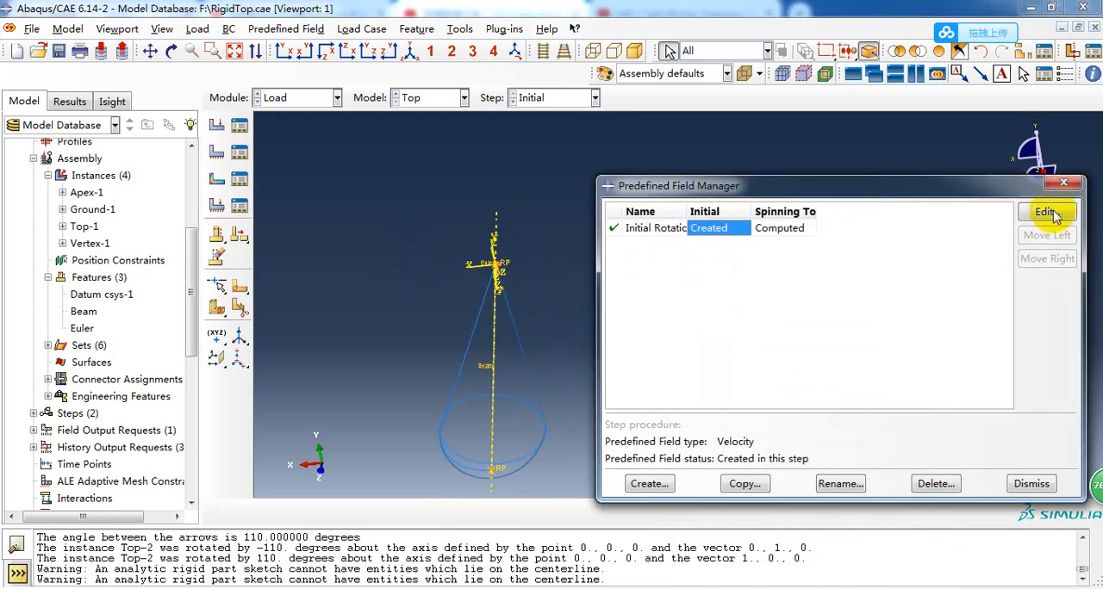
left_click(1064, 183)
Open the list of loads beside the model and bring up the definition of the Gravity load.
left_click(249, 129)
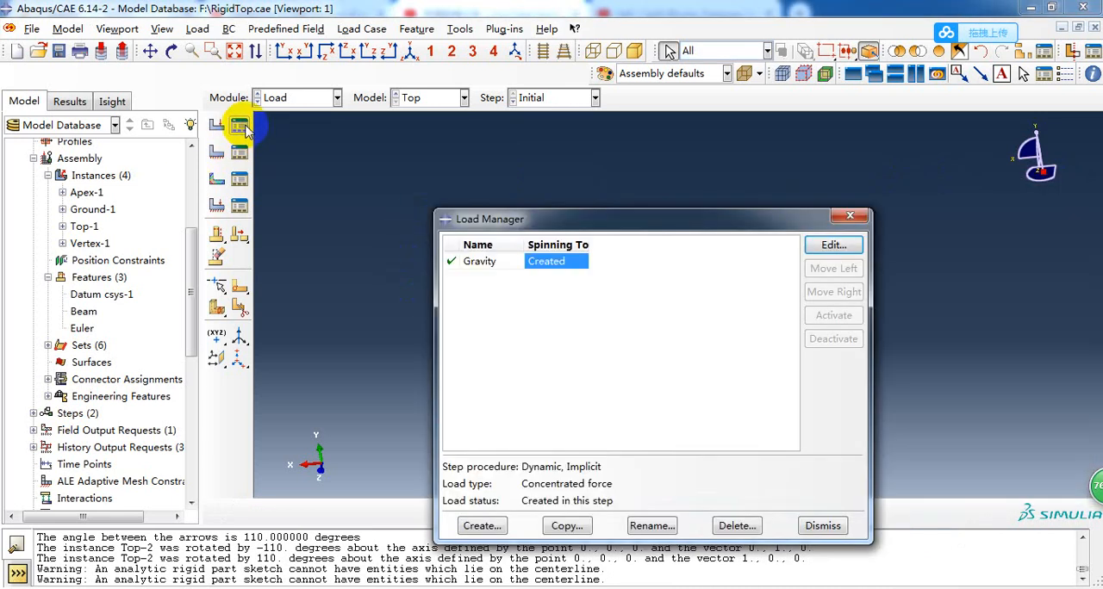
left_click_drag(488, 218, 647, 236)
scroll(448, 337, "up", 5)
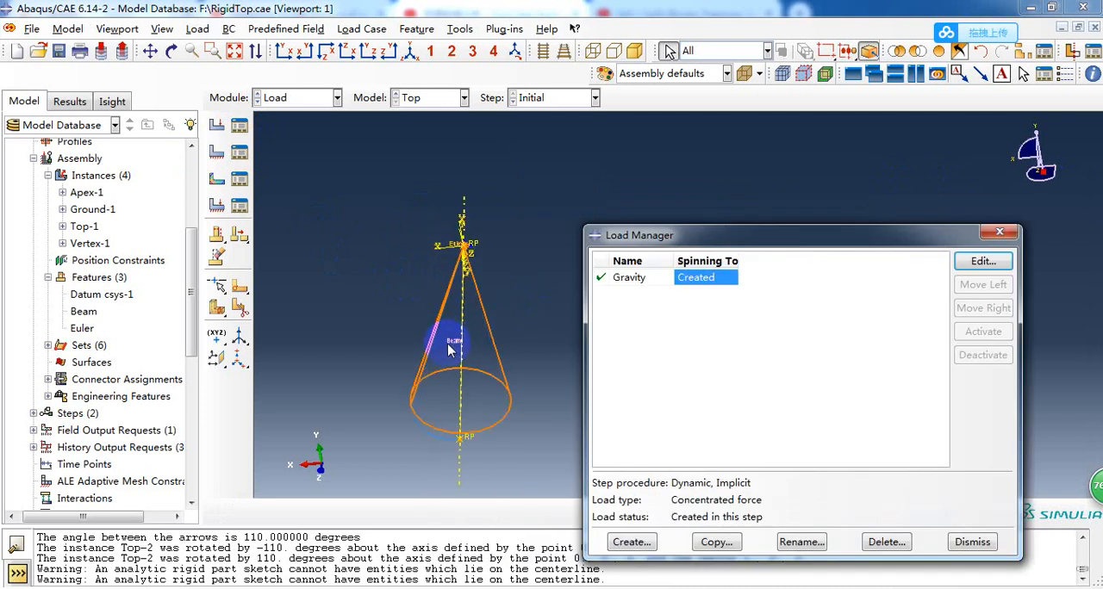
scroll(532, 274, "down", 1)
scroll(438, 373, "up", 1)
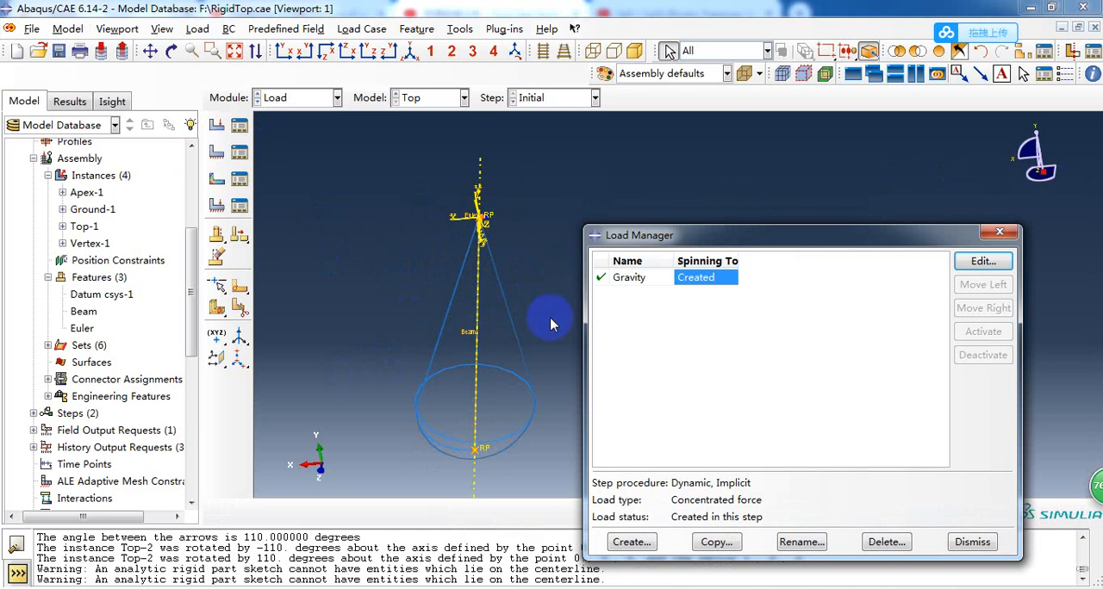
double_click(685, 280)
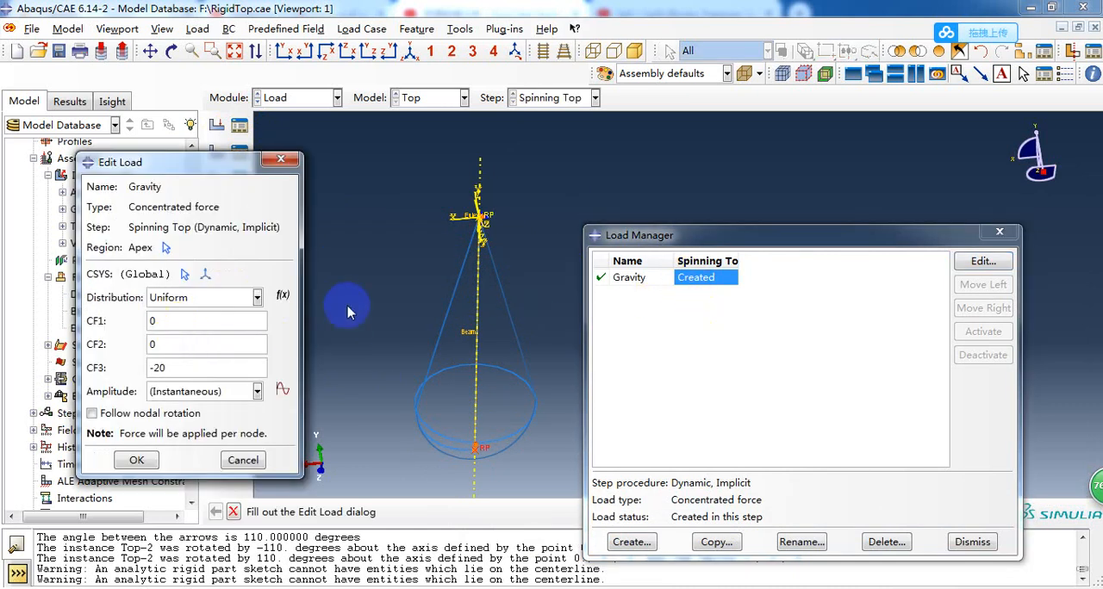
Examine the Gravity load's CF3 force component and its Apex region in the model, closing the definition without changes.
scroll(347, 311, "up", 1)
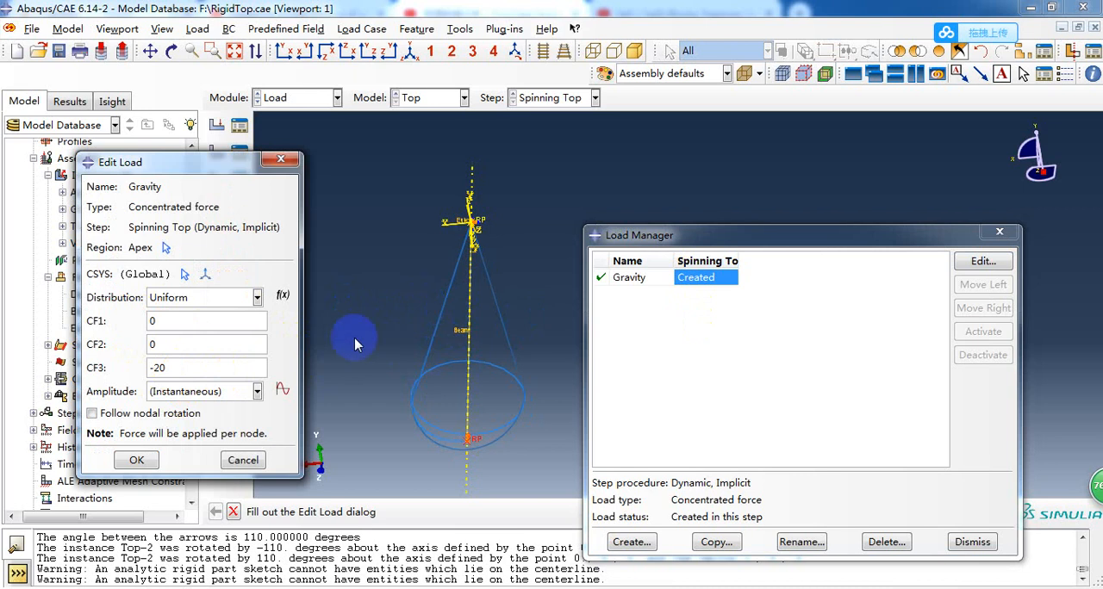
left_click_drag(468, 322, 509, 270, "ctrl+alt")
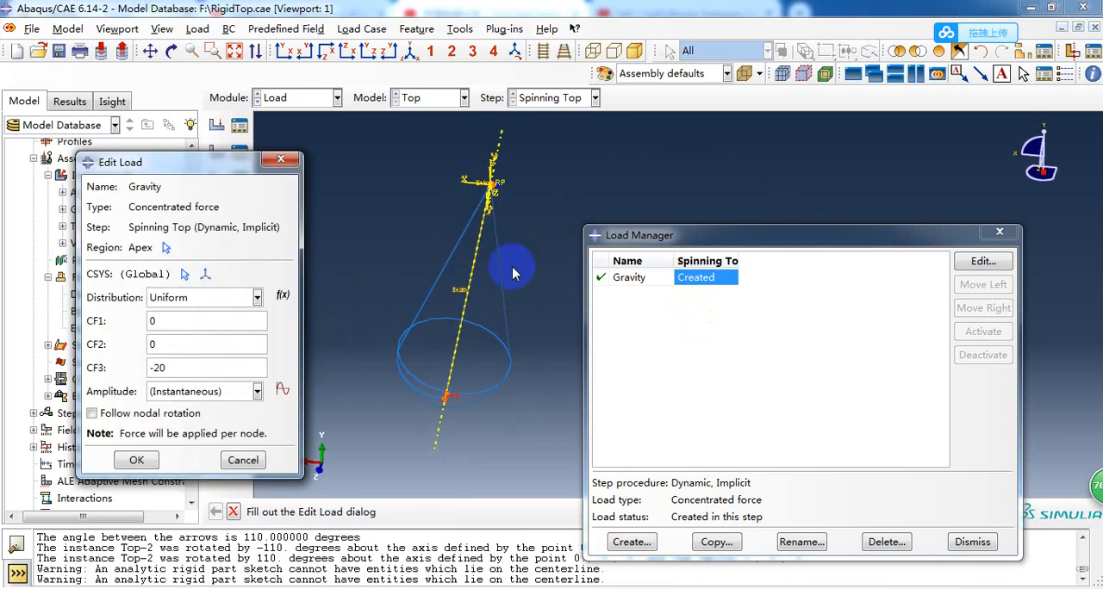
left_click_drag(527, 212, 490, 237, "ctrl+alt")
scroll(427, 337, "down", 1)
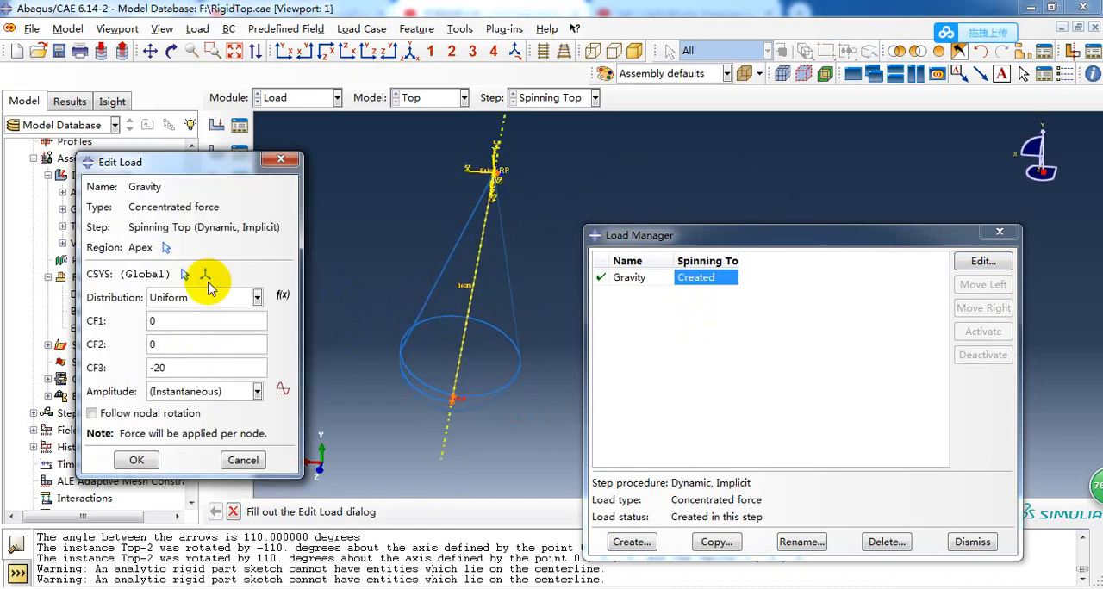
left_click(175, 368)
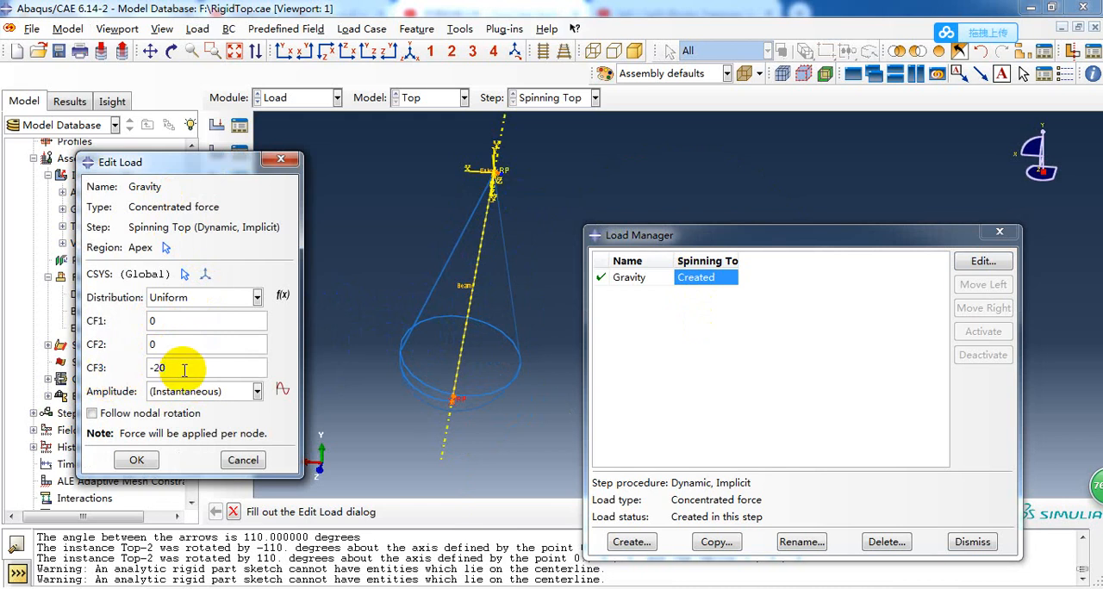
scroll(445, 405, "down", 2)
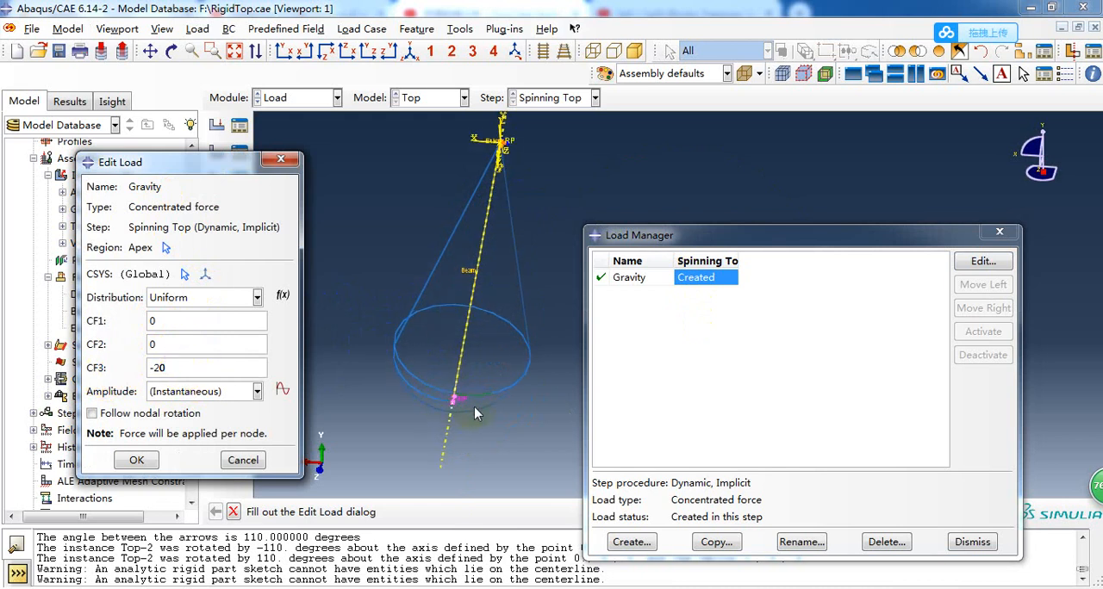
left_click_drag(541, 212, 449, 249, "ctrl+alt")
scroll(406, 447, "down", 1)
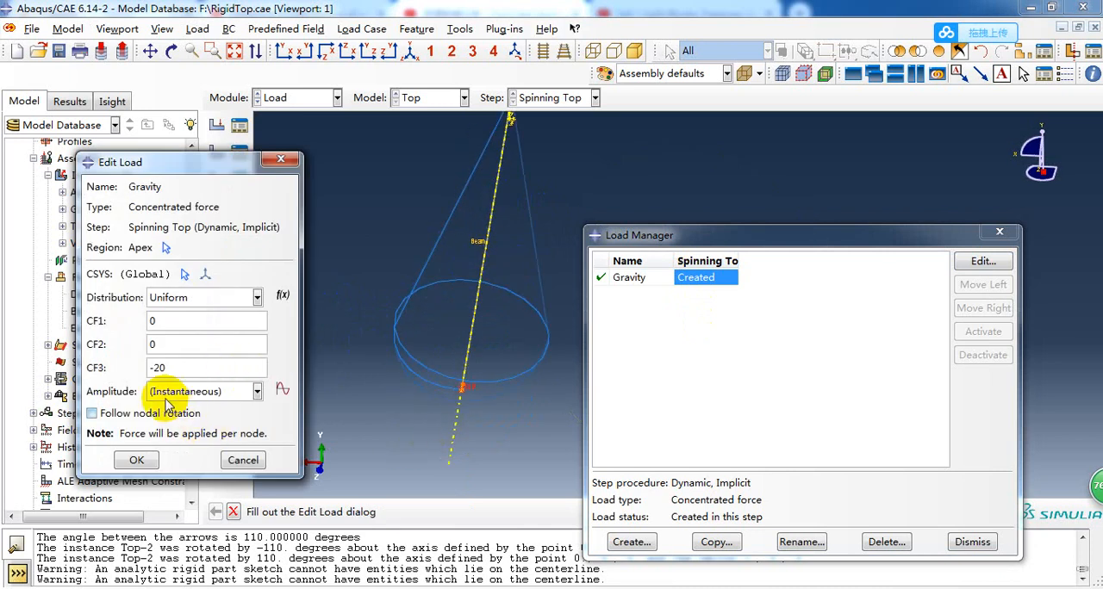
left_click(242, 460)
left_click_drag(722, 335, 535, 334, "ctrl+alt")
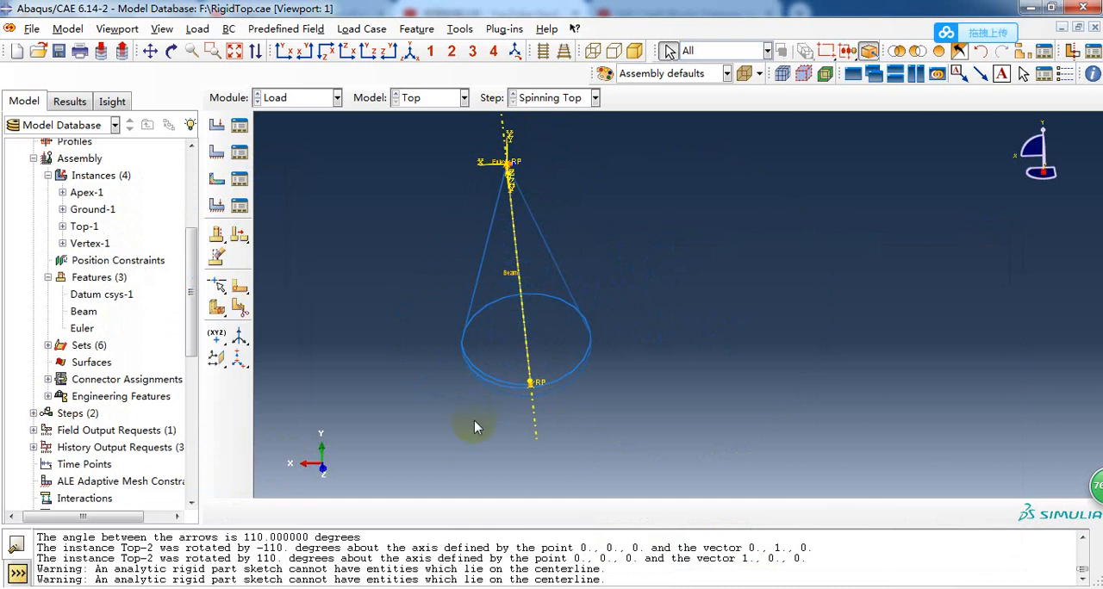
right_click_drag(521, 258, 533, 278, "ctrl+alt")
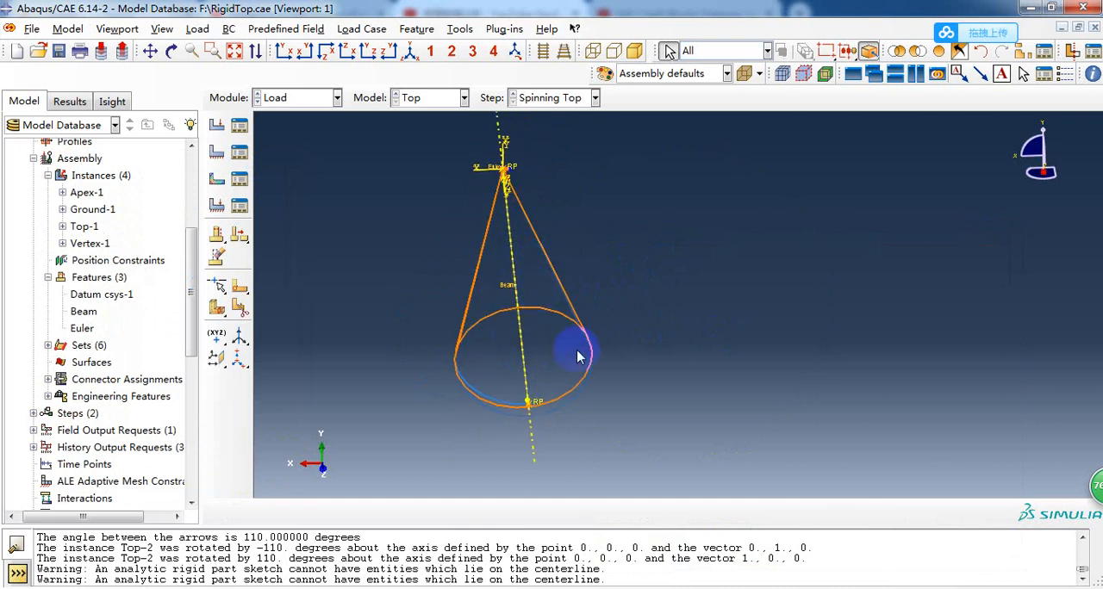
left_click_drag(700, 358, 658, 290, "ctrl+alt")
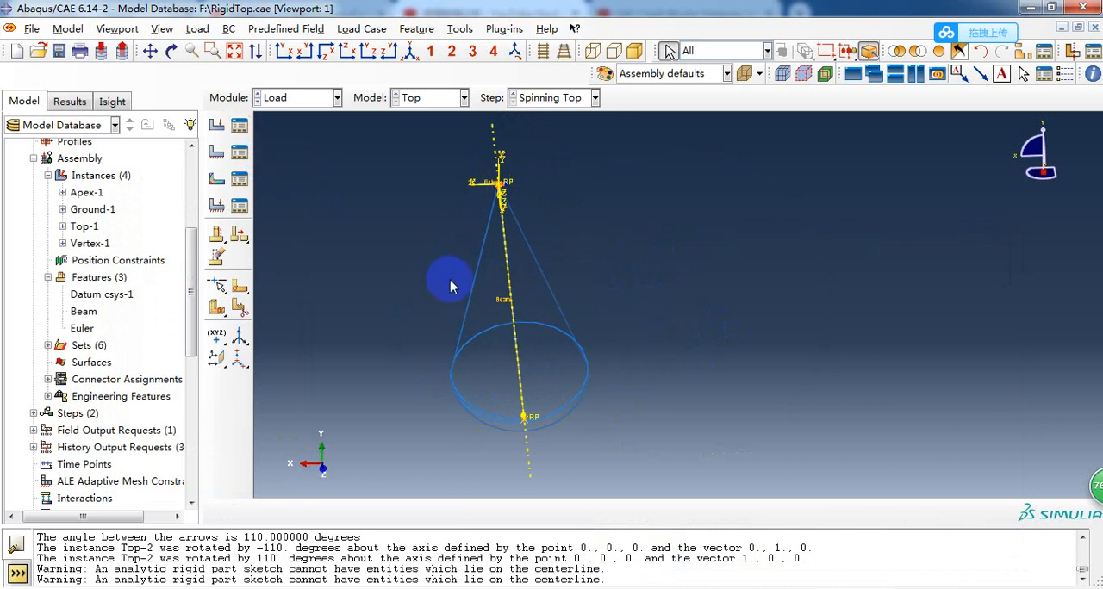
left_click_drag(465, 288, 367, 250, "ctrl+alt")
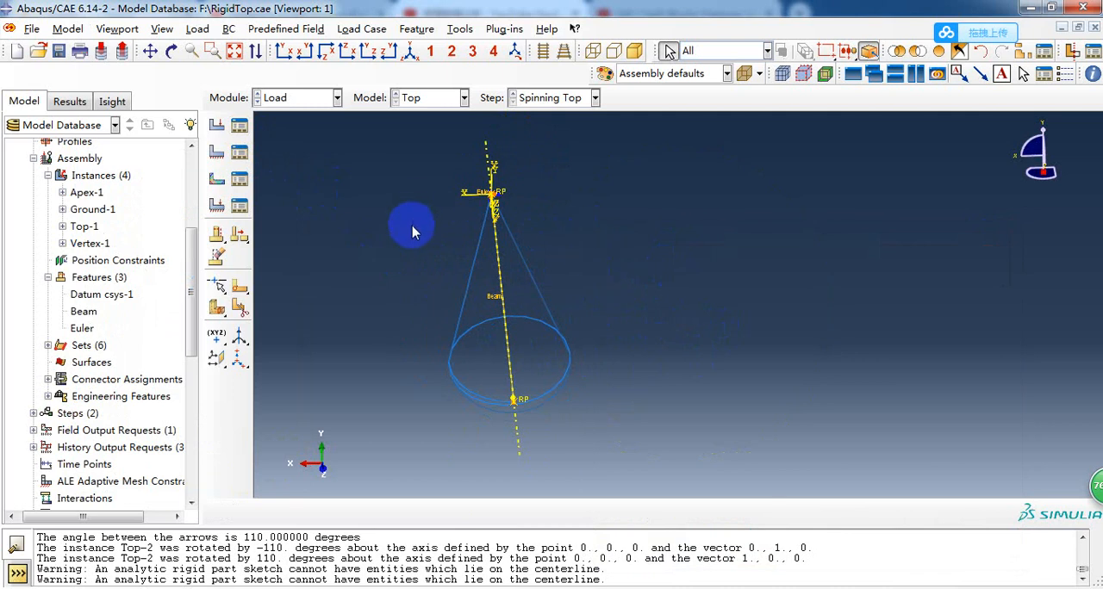
left_click_drag(411, 229, 681, 290, "ctrl+alt")
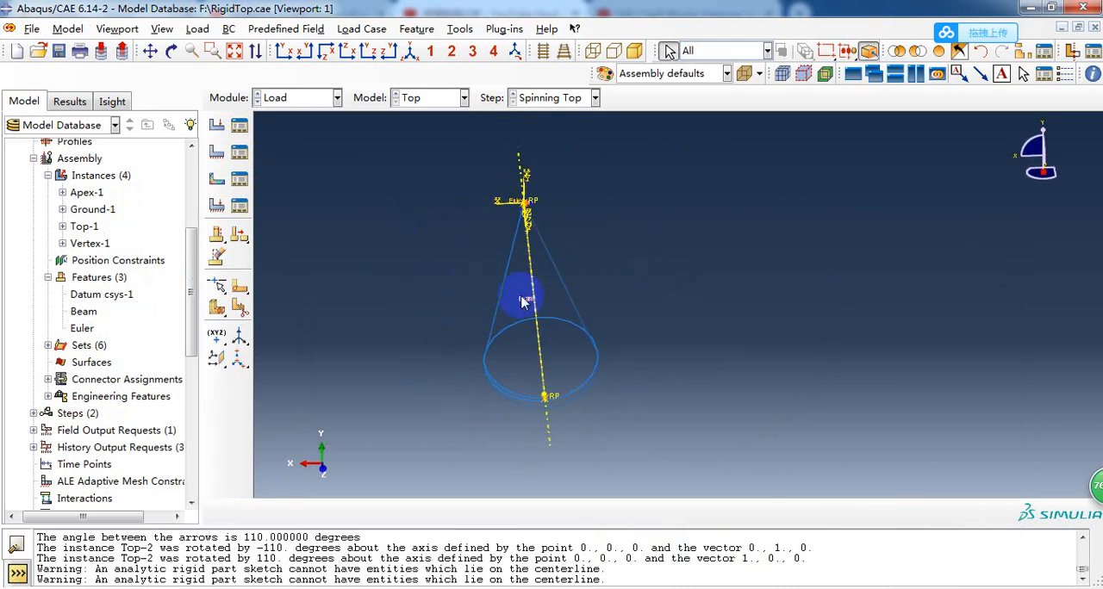
left_click_drag(472, 287, 397, 283, "ctrl+alt")
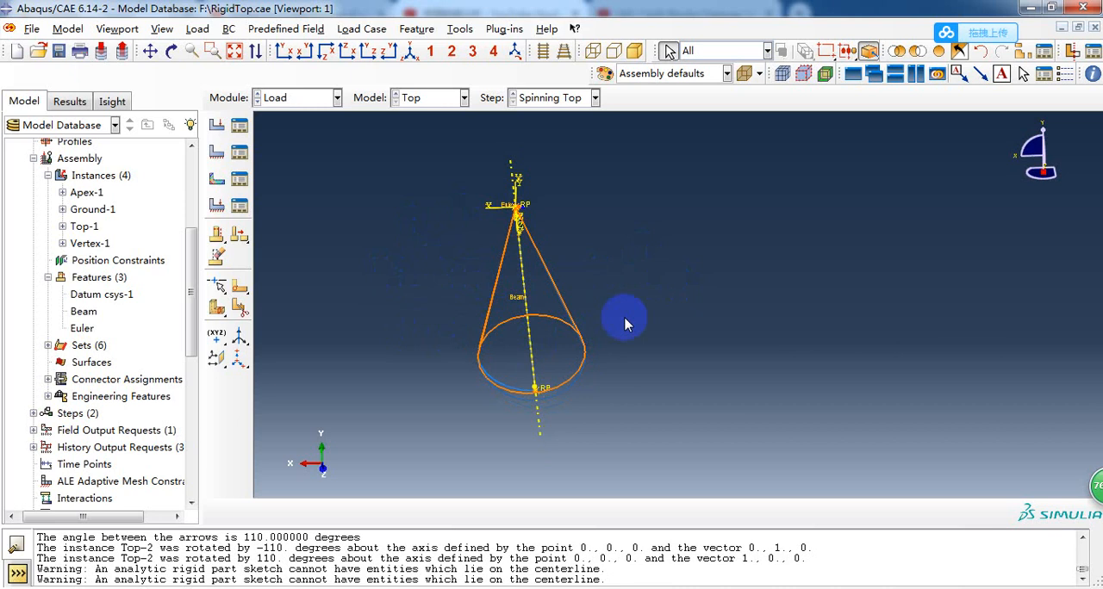
Switch to the Mesh module, inspect the Top part on its own, and return the display to the assembly.
left_click(276, 98)
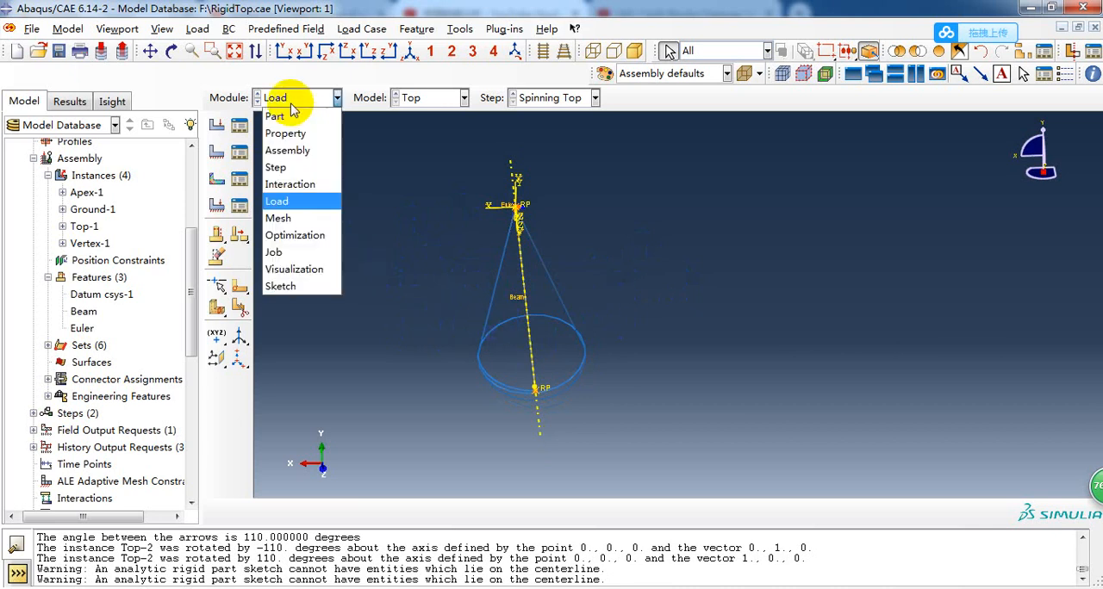
left_click(286, 218)
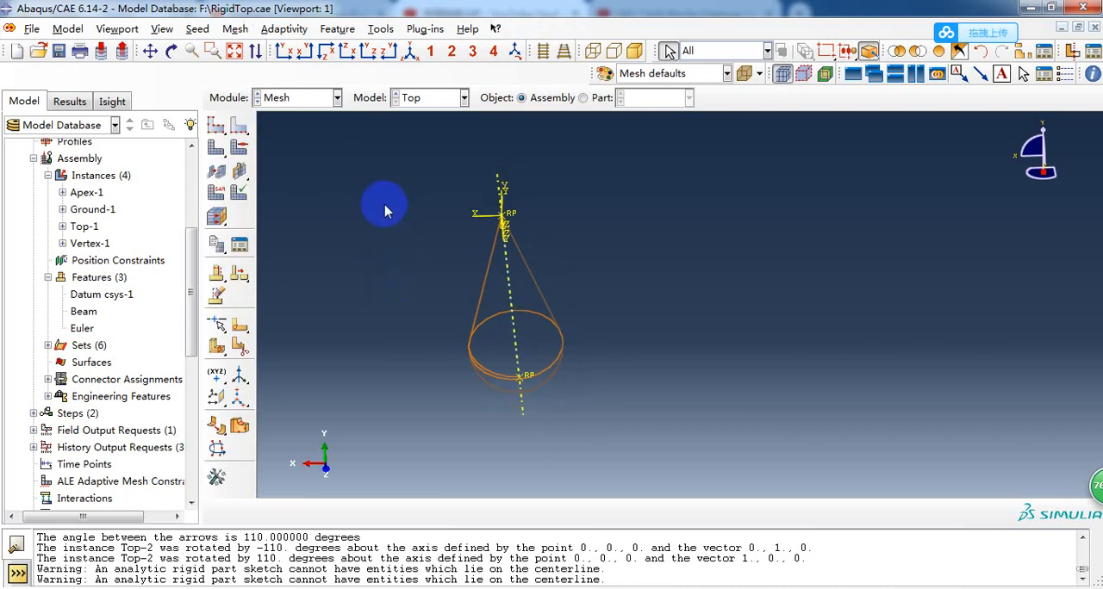
left_click(584, 97)
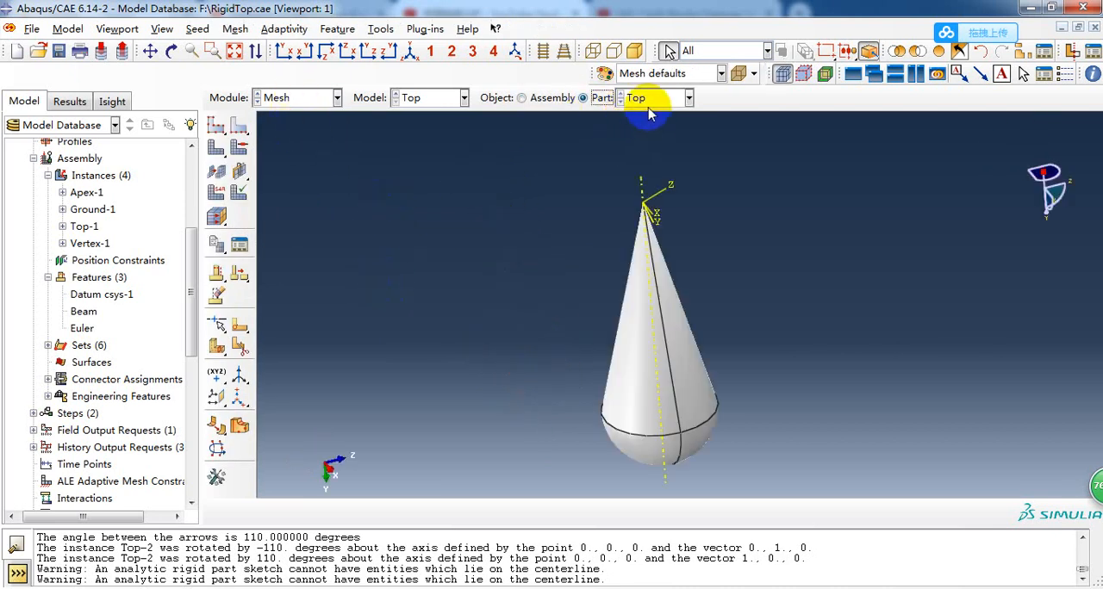
left_click(655, 98)
left_click(456, 247)
scroll(359, 261, "down", 3)
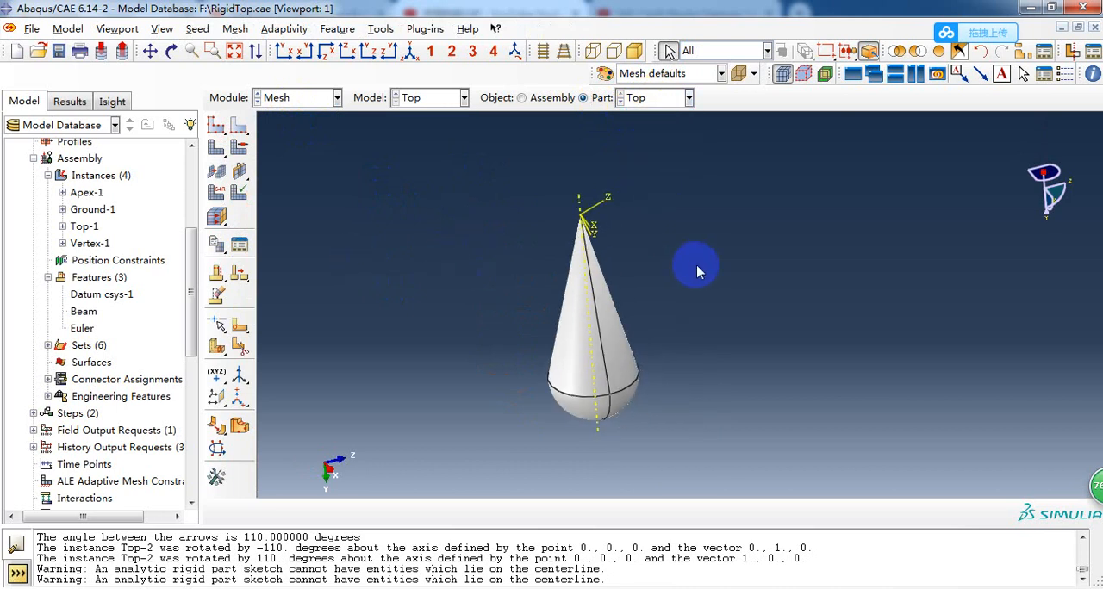
scroll(694, 267, "up", 2)
scroll(388, 226, "down", 1)
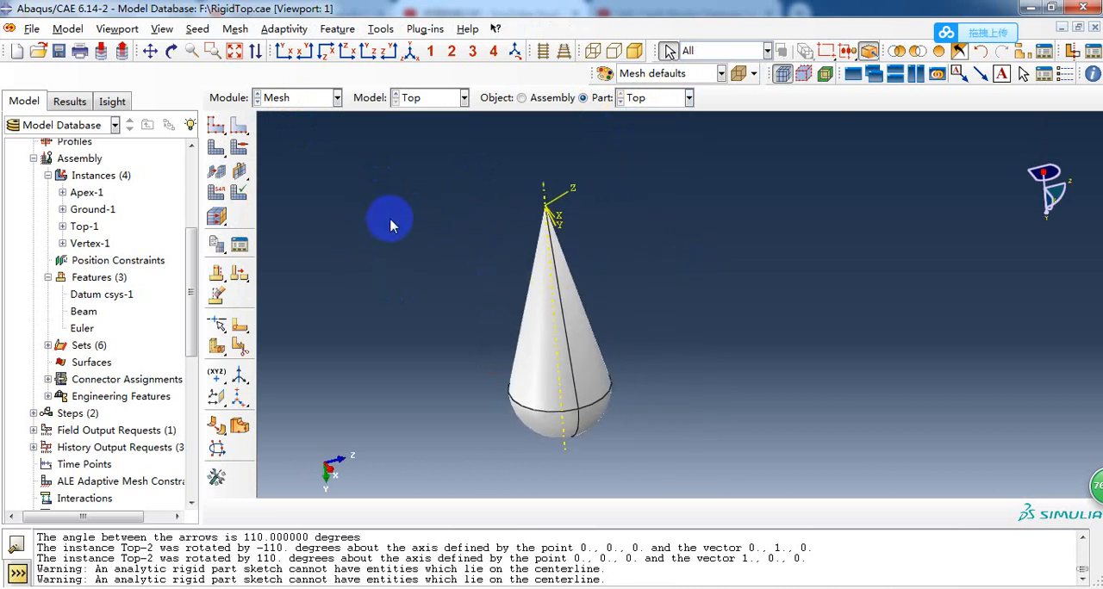
left_click(521, 98)
Switch to the Job module and review the submission settings of the Top job, closing them without changes.
left_click(317, 97)
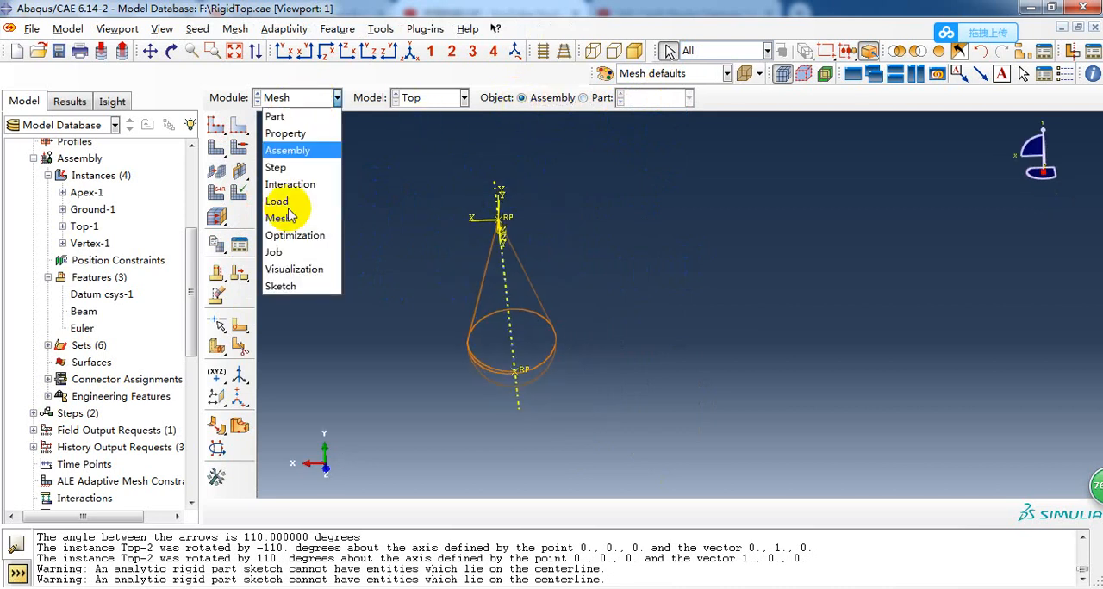
left_click(284, 252)
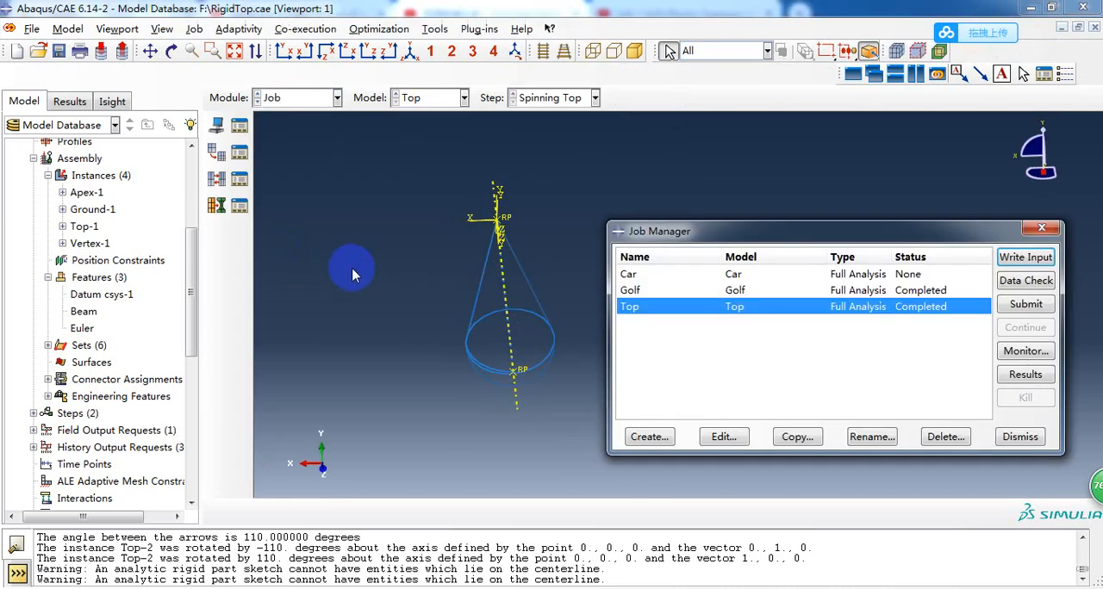
double_click(646, 309)
left_click_drag(399, 94, 834, 144)
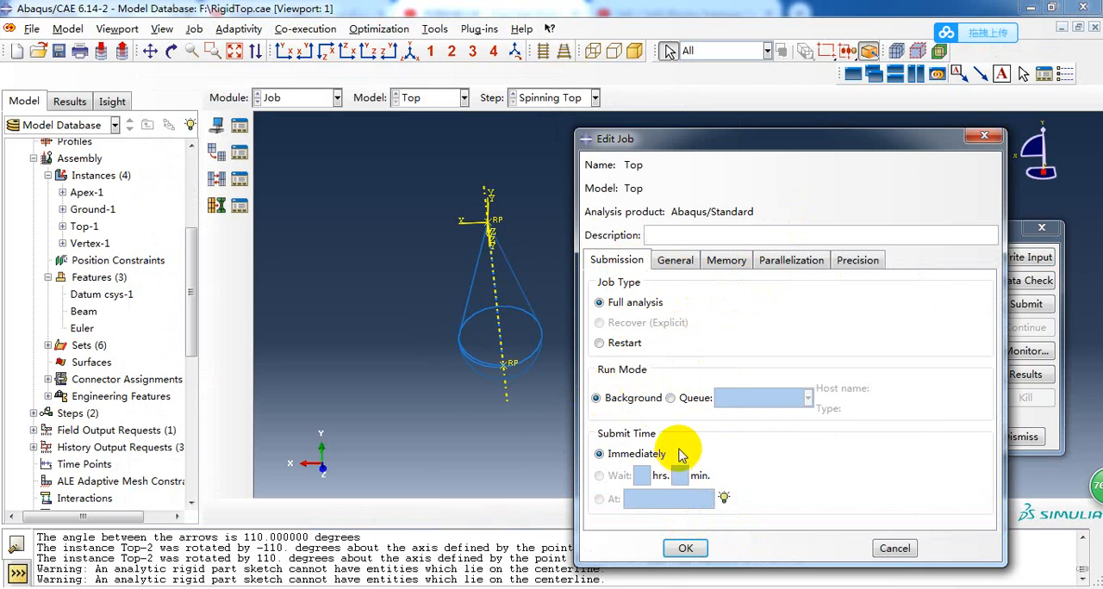
left_click(897, 548)
Open the results of the Top job and inspect the displacement magnitude contour on the top.
left_click(1023, 374)
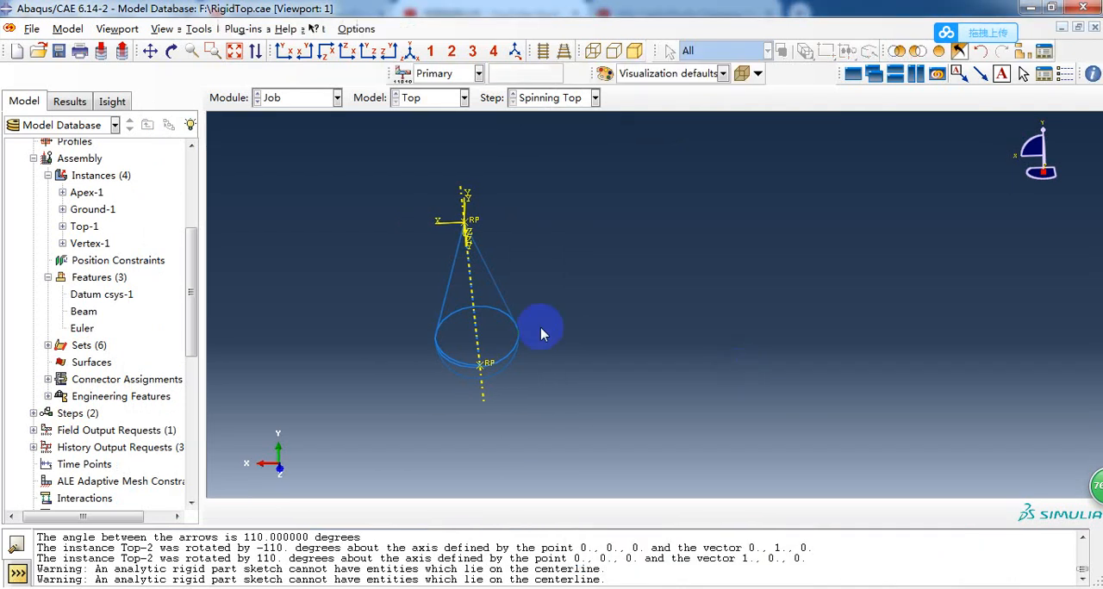
scroll(521, 314, "up", 2)
scroll(758, 315, "down", 2)
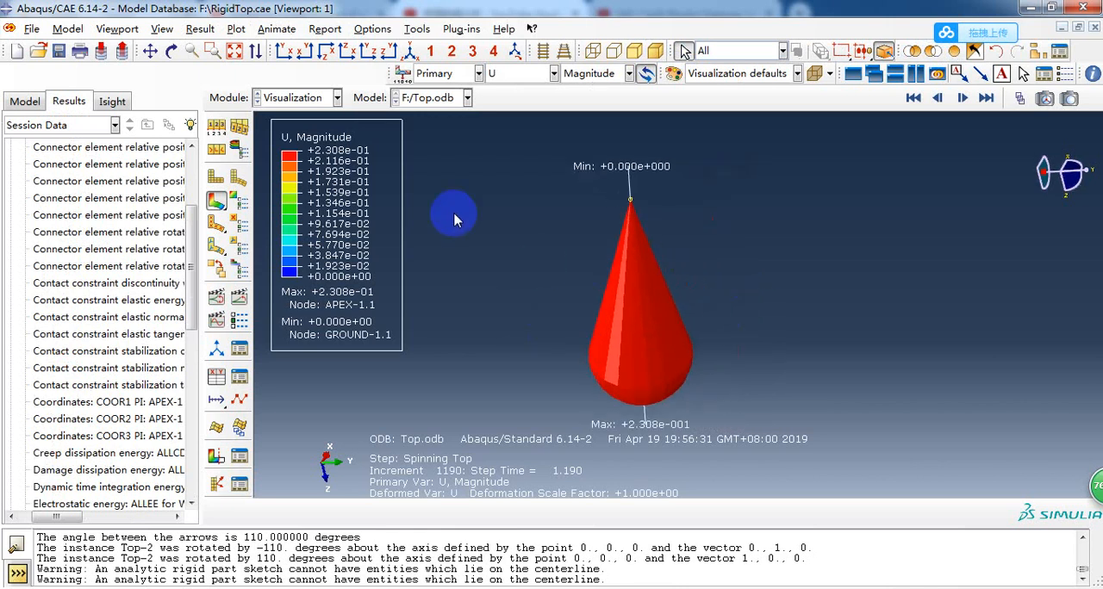
scroll(455, 217, "up", 1)
scroll(667, 322, "down", 1)
left_click_drag(666, 288, 566, 273, "ctrl+alt")
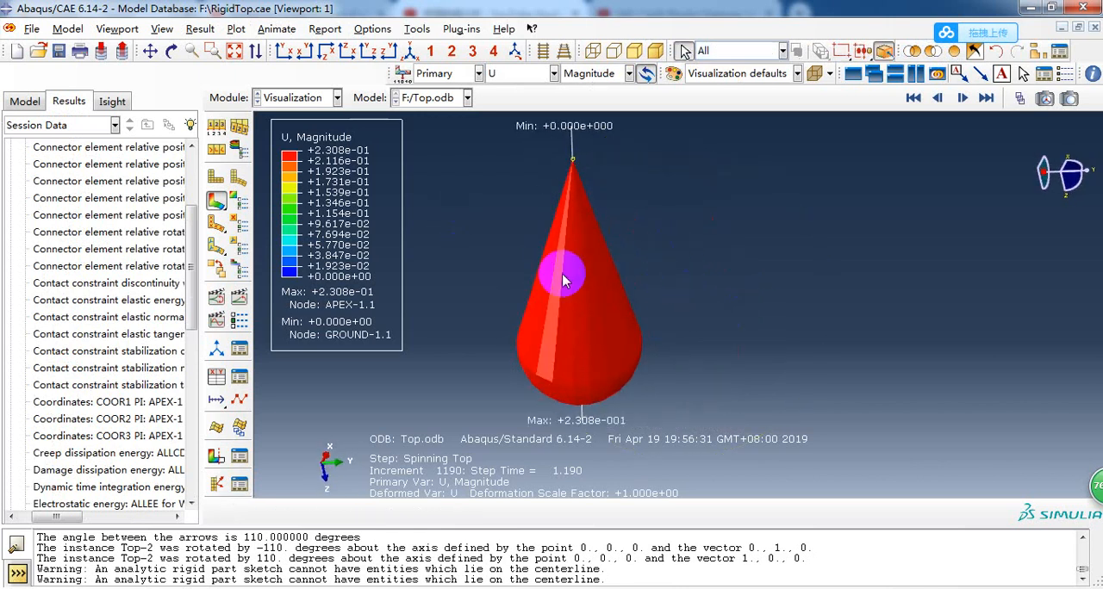
Animate the time history of the Top results and watch the spinning motion from the XY view and other angles.
left_click(239, 297)
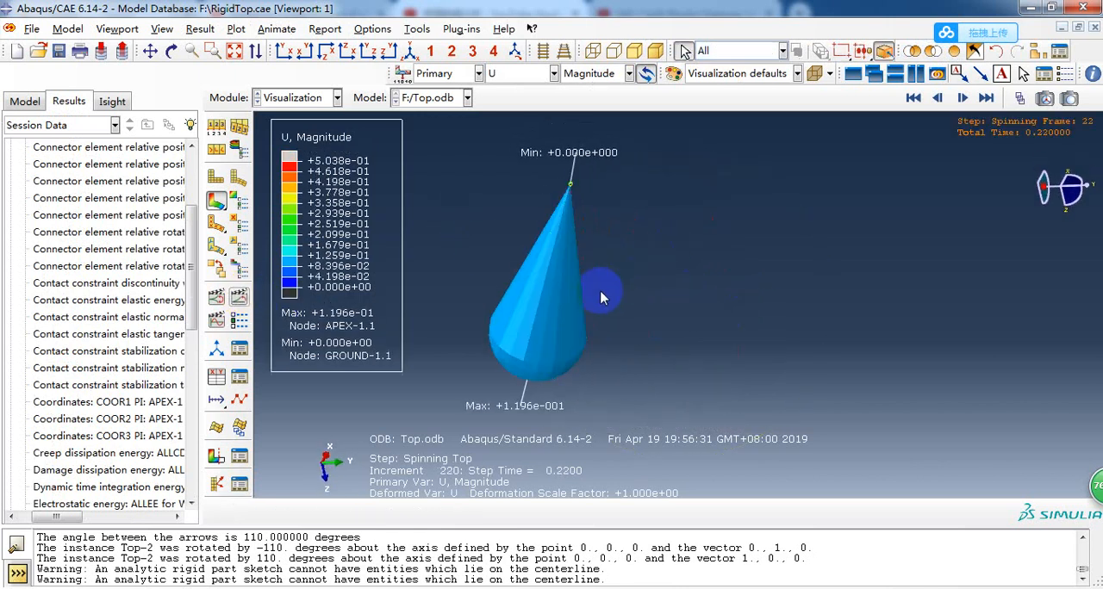
left_click_drag(640, 254, 574, 327, "ctrl+alt")
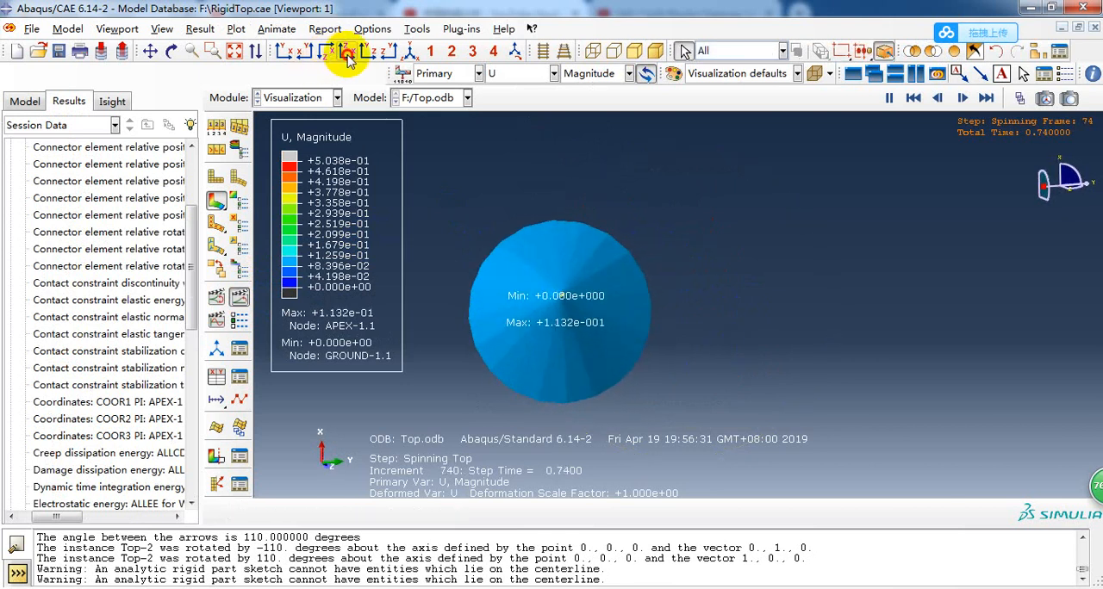
left_click(281, 49)
left_click_drag(735, 287, 764, 322, "ctrl+alt")
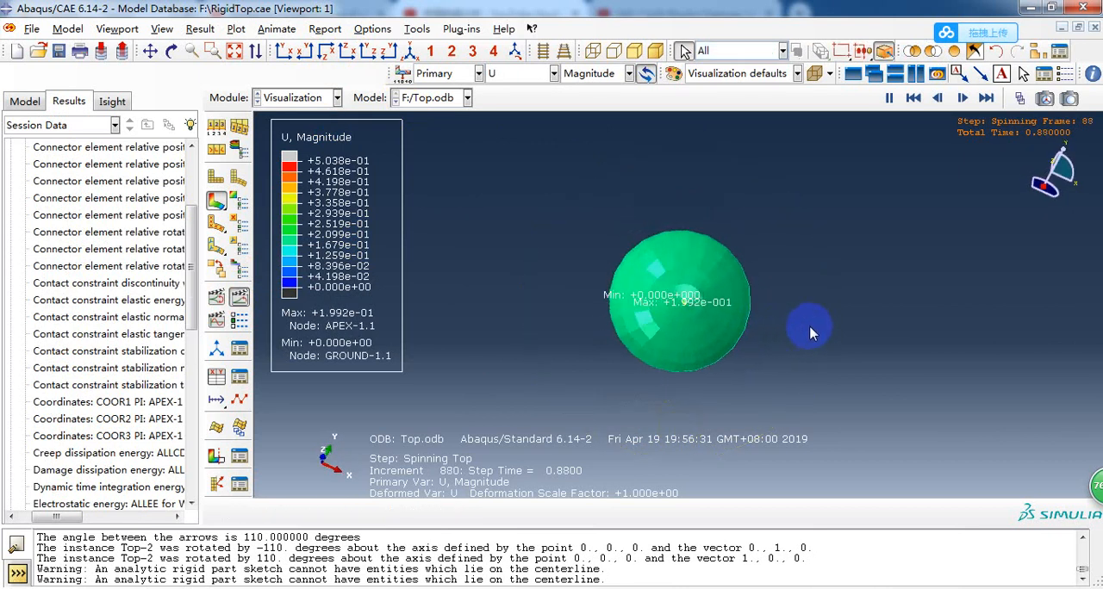
scroll(818, 328, "down", 4)
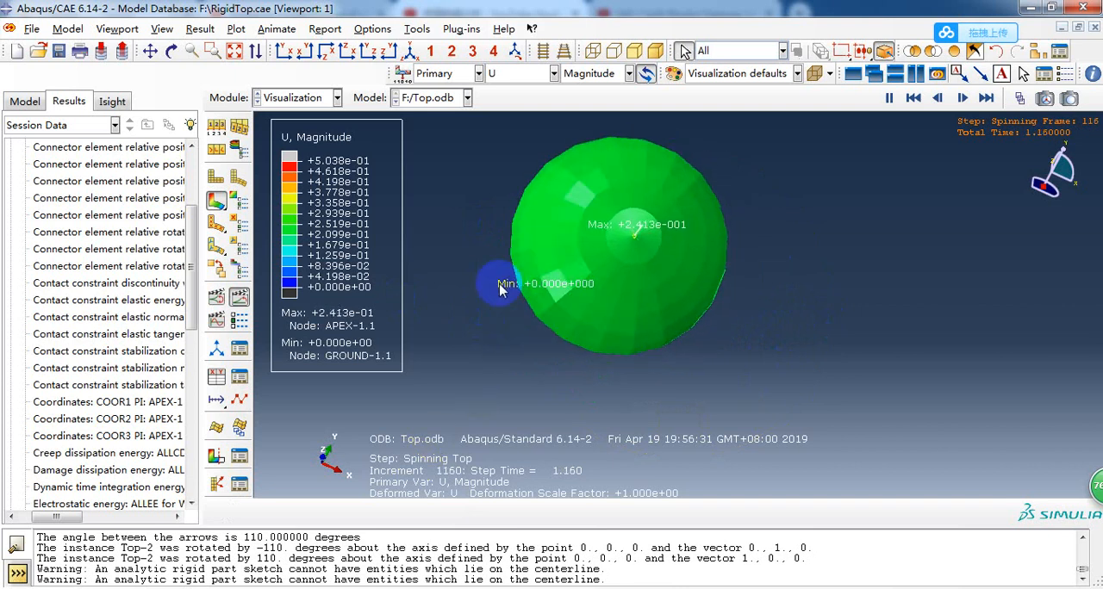
scroll(102, 267, "up", 3)
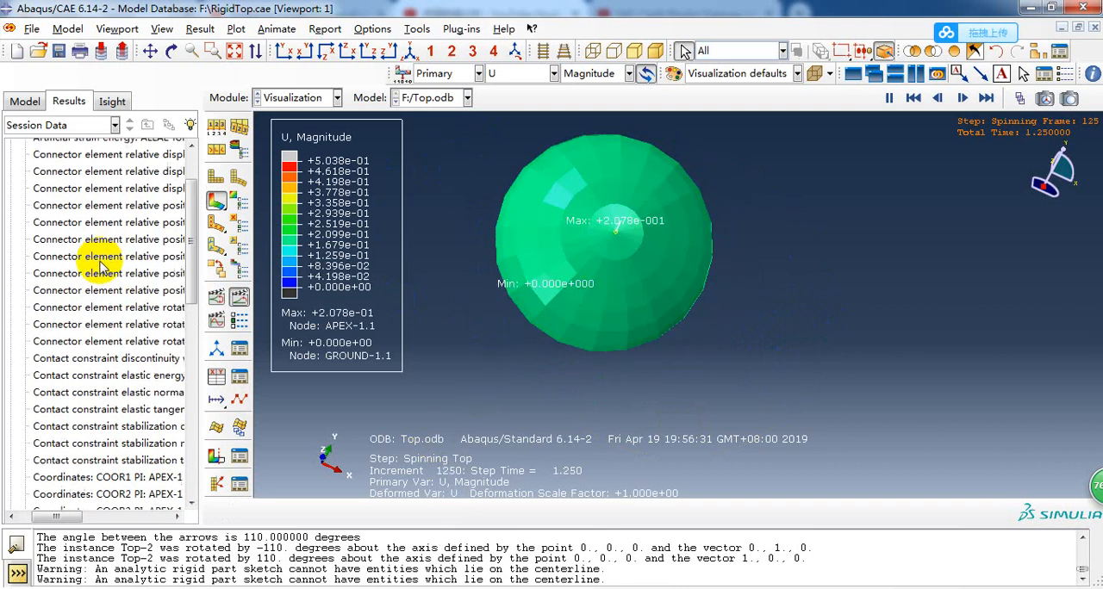
Plot the history output of connector relative displacement CU1 for Element 2 in ELSET EULER.
left_click_drag(73, 519, 54, 519)
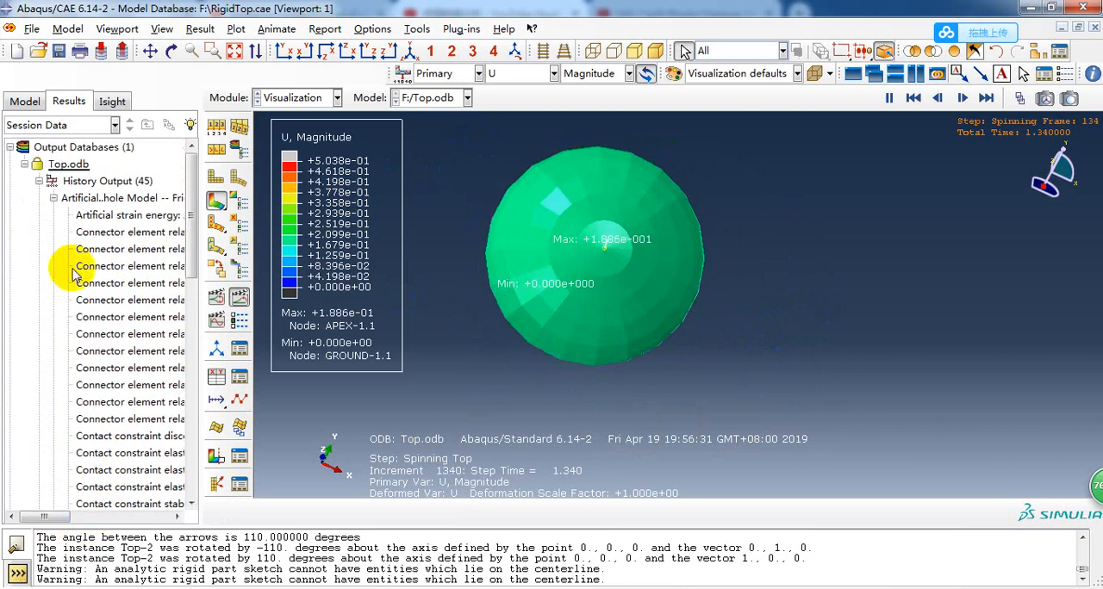
left_click(53, 199)
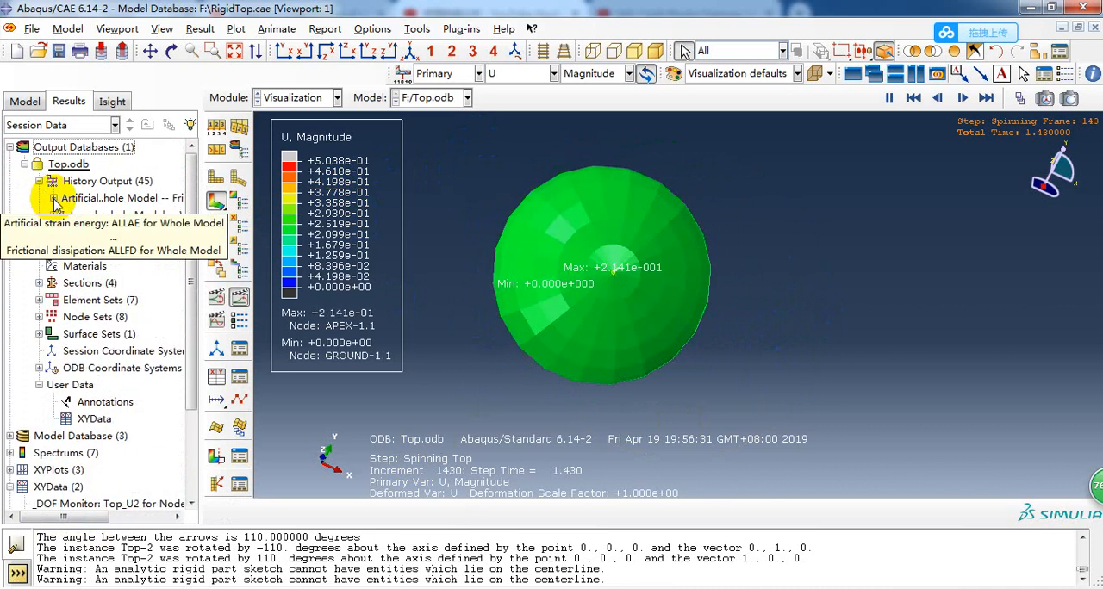
left_click(53, 217)
left_click(54, 199)
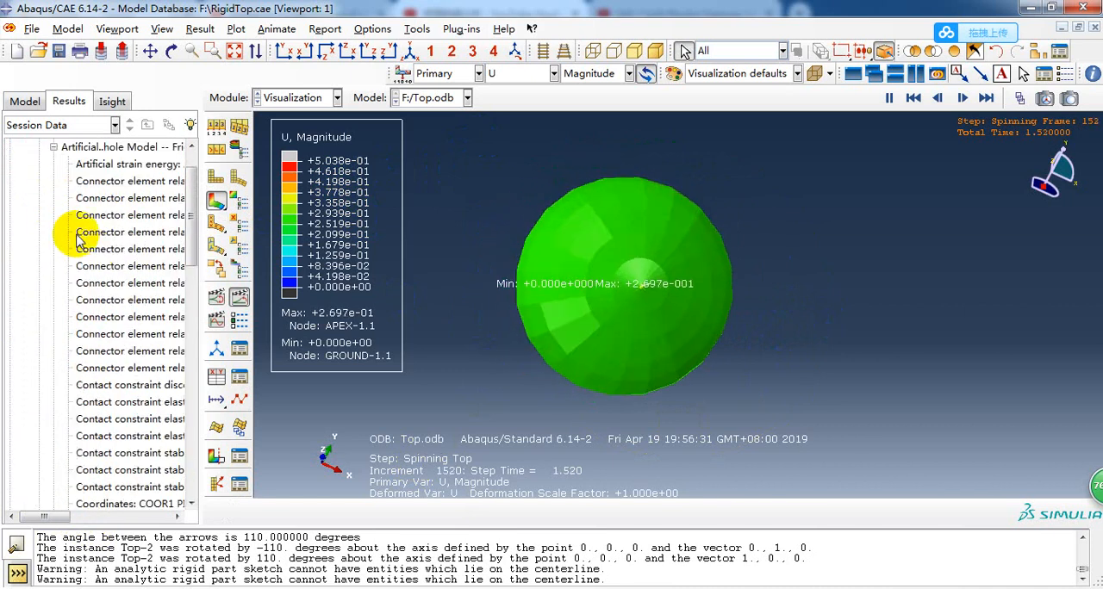
left_click(150, 283)
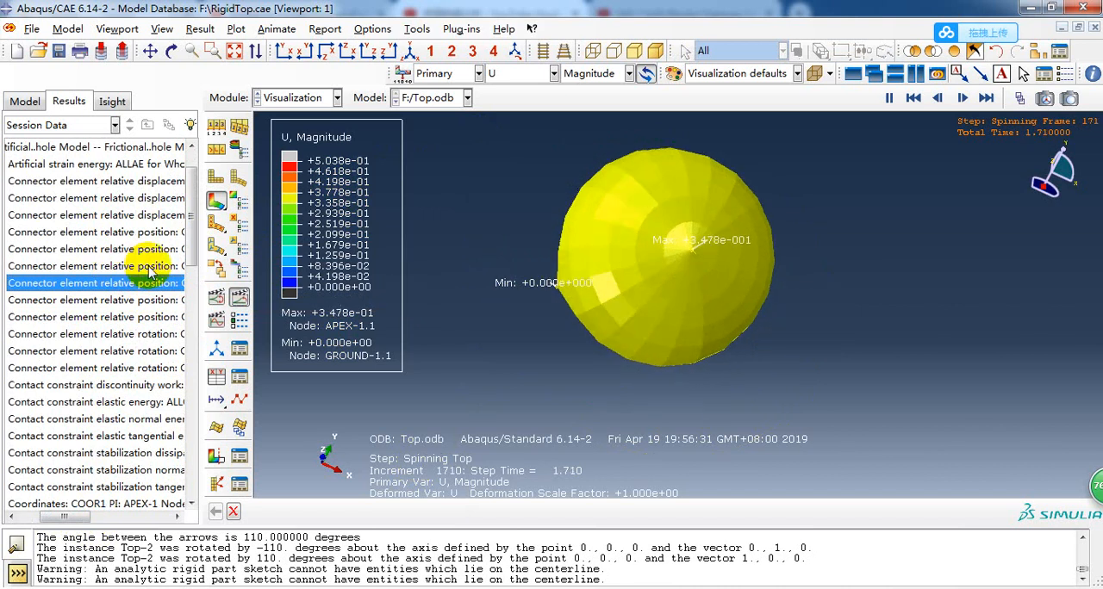
left_click(79, 203)
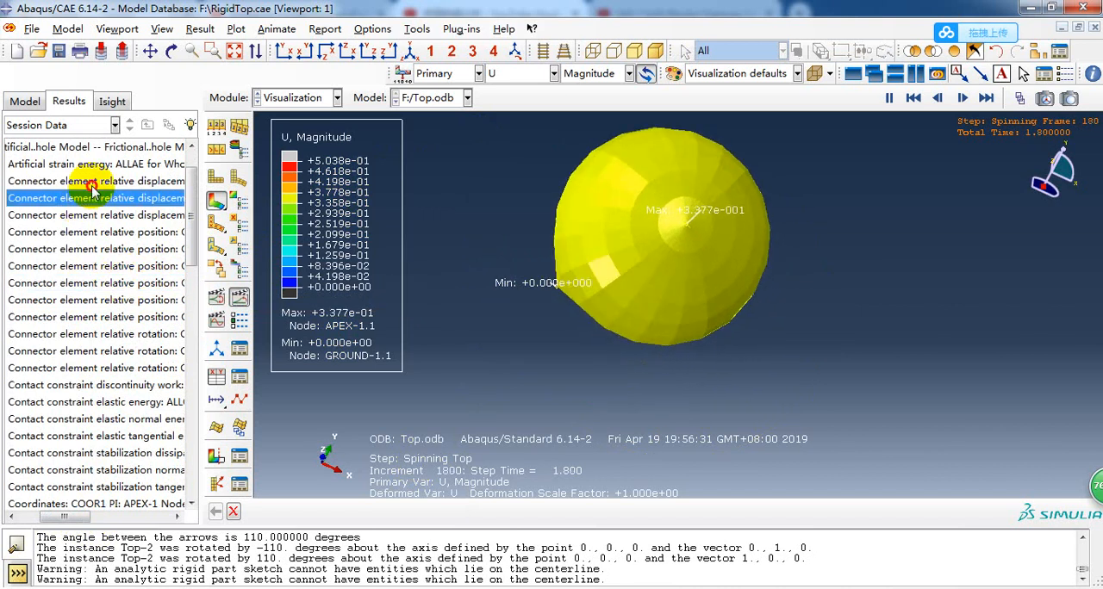
right_click(93, 184)
left_click(125, 214)
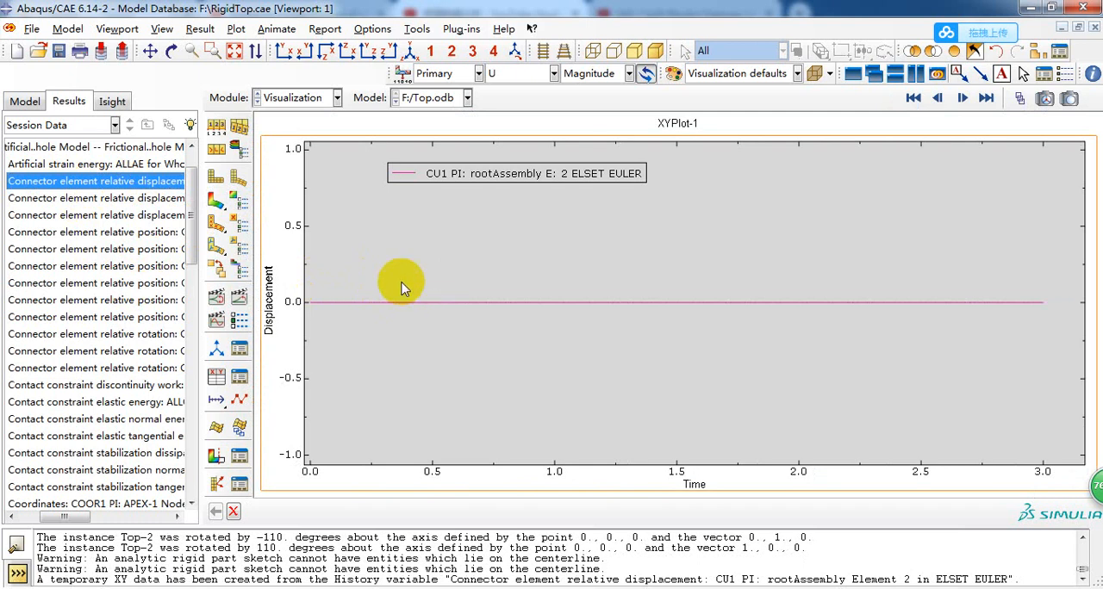
Plot the history output of connector relative rotation CUR3 for Element 2 in ELSET EULER.
left_click(82, 201)
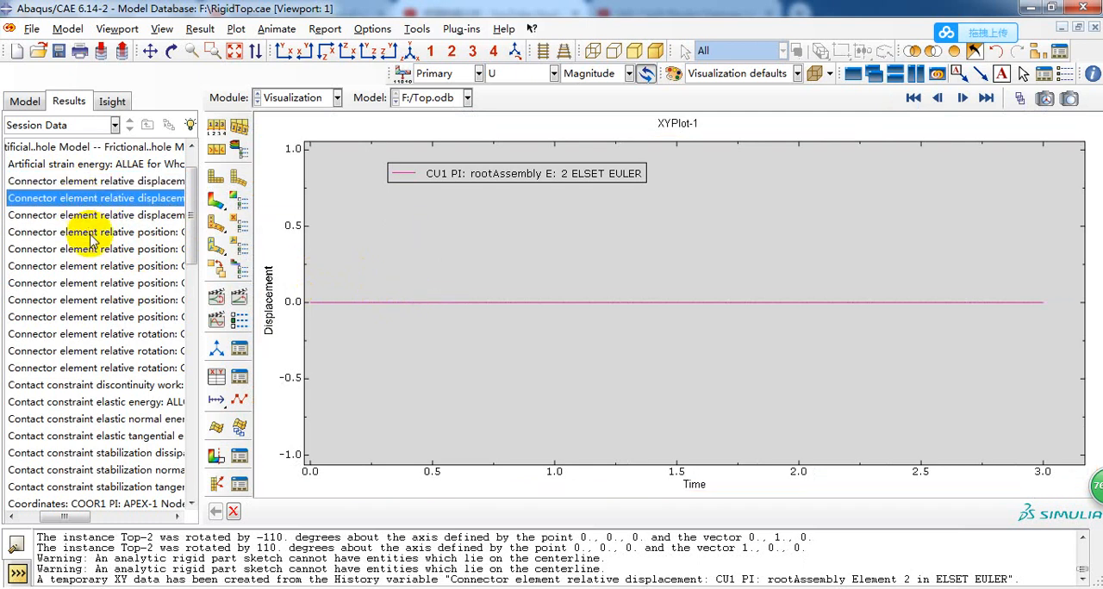
scroll(130, 227, "down", 3)
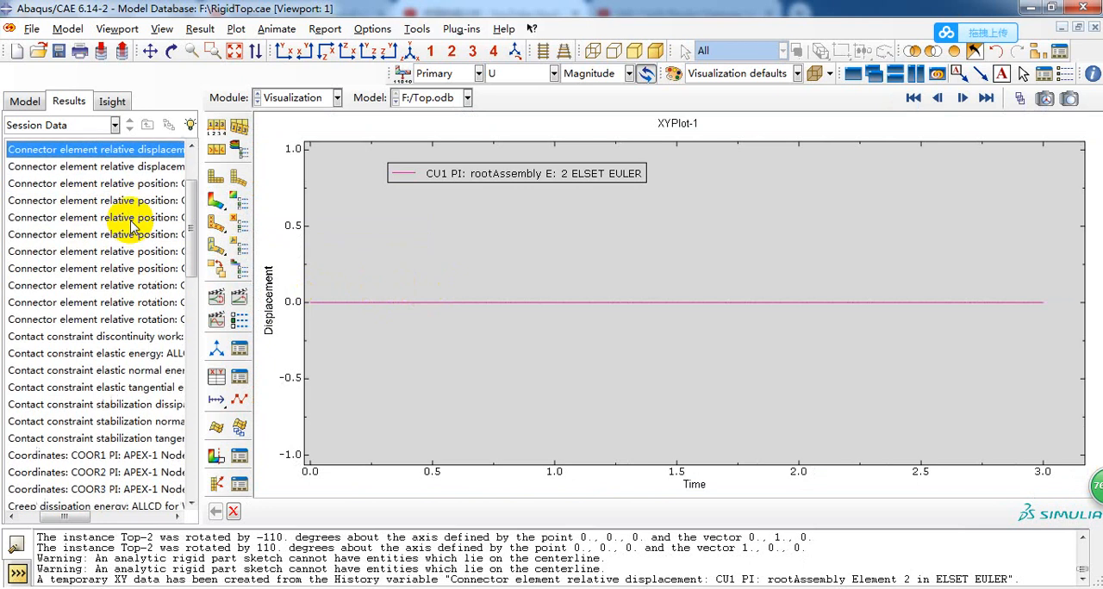
scroll(129, 228, "up", 1)
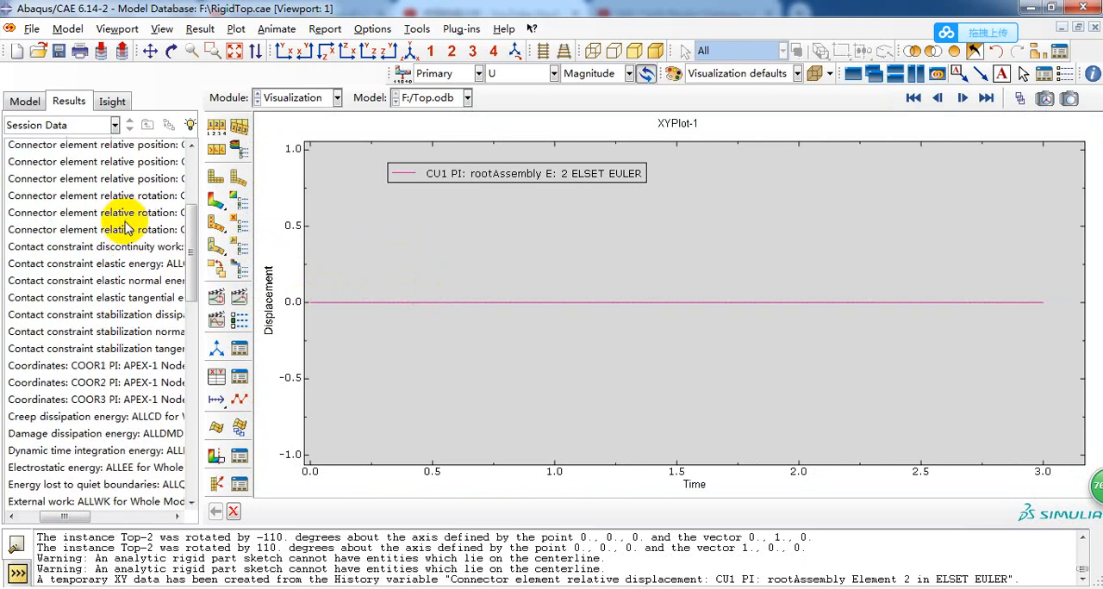
left_click(93, 284)
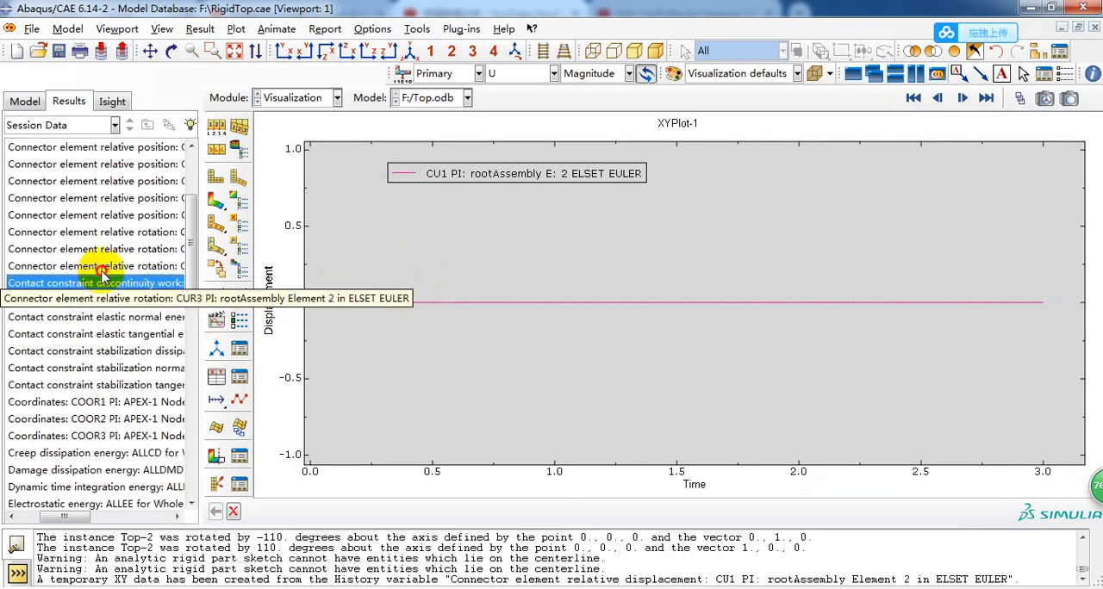
left_click(97, 267)
right_click(99, 268)
left_click(138, 285)
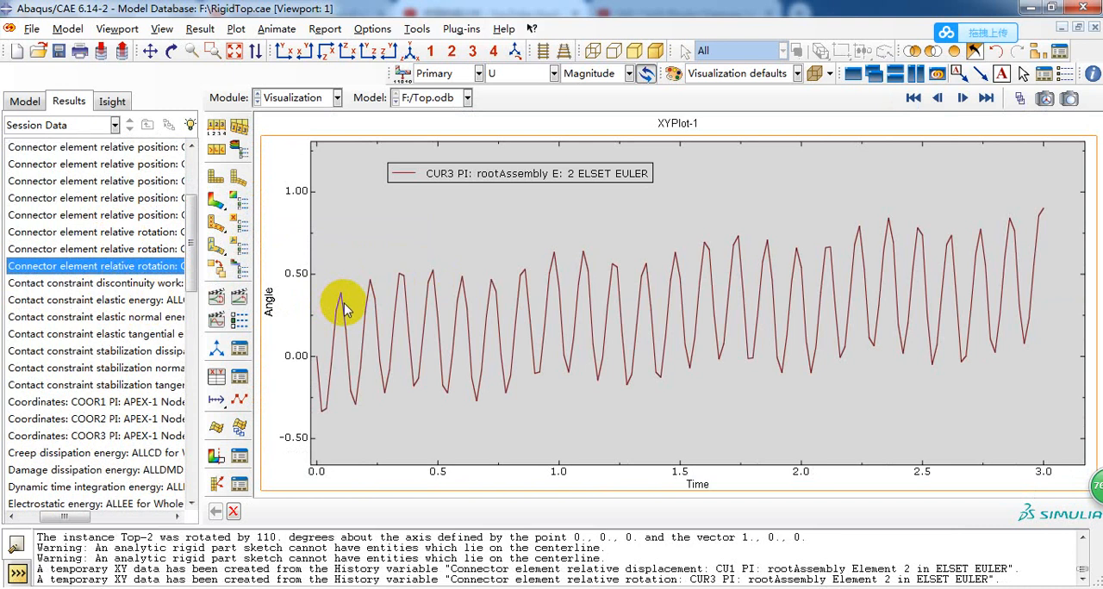
Plot the coordinate histories COOR1, COOR2 and COOR3 of the APEX-1 node one after another.
scroll(104, 310, "down", 1)
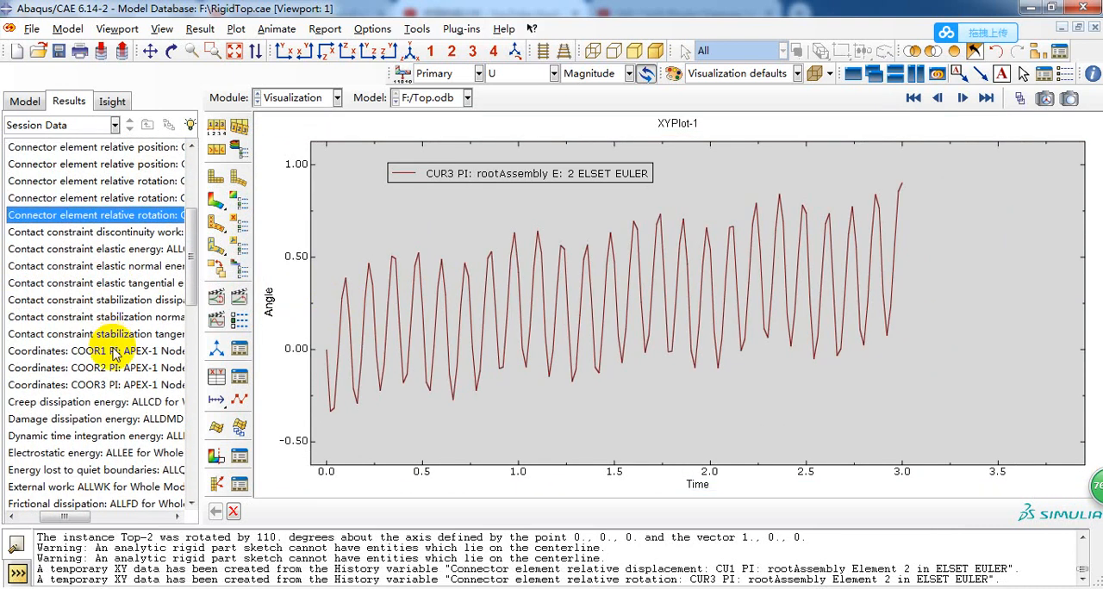
left_click(66, 352)
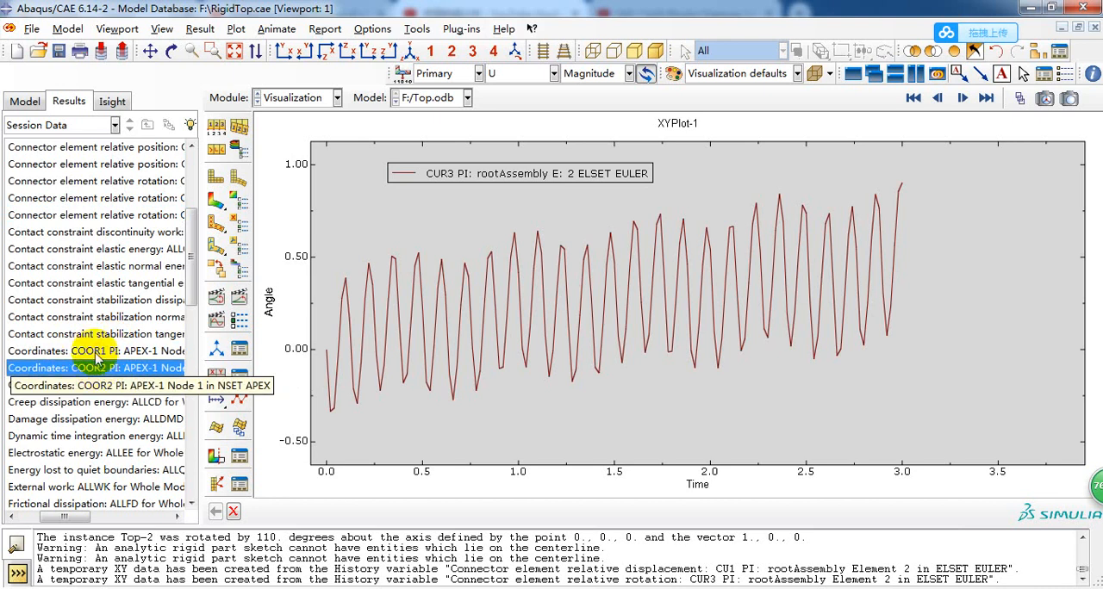
right_click(101, 352)
left_click(123, 382)
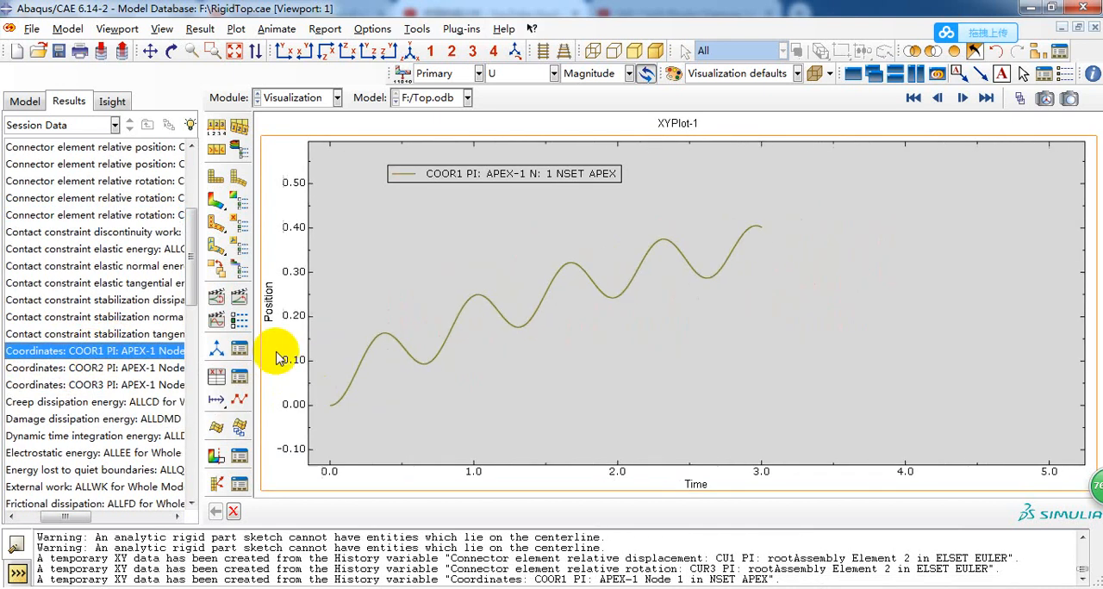
right_click(102, 369)
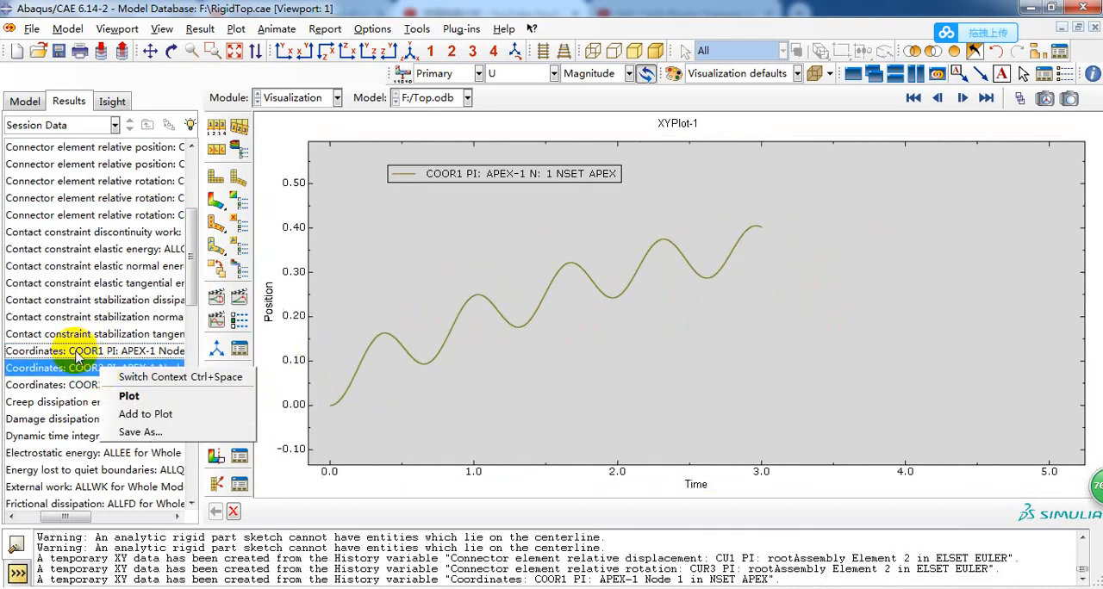
left_click(129, 397)
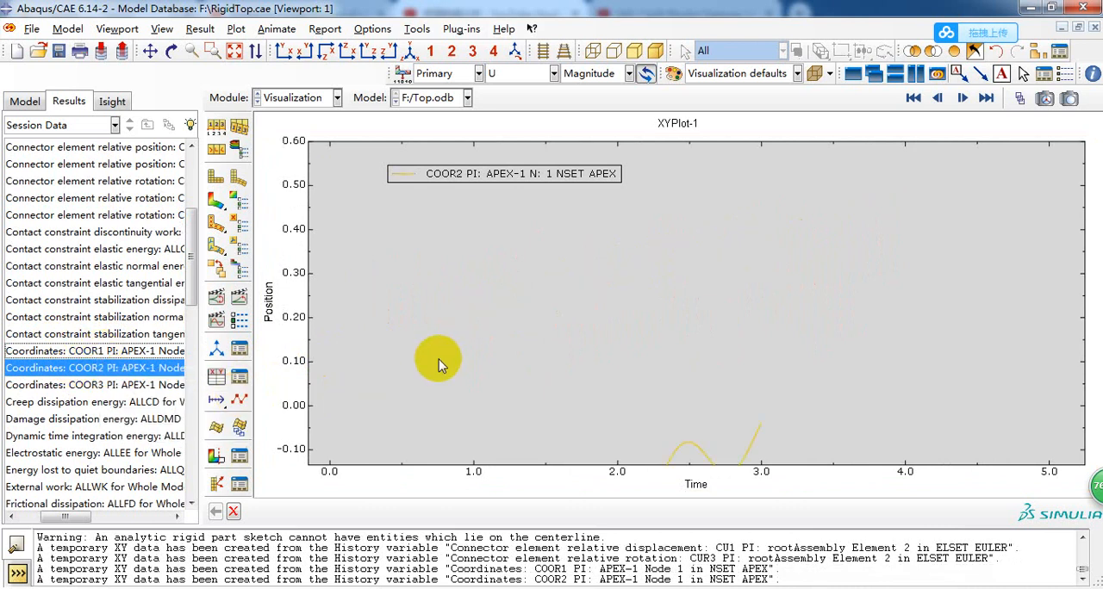
right_click(129, 390)
left_click(147, 414)
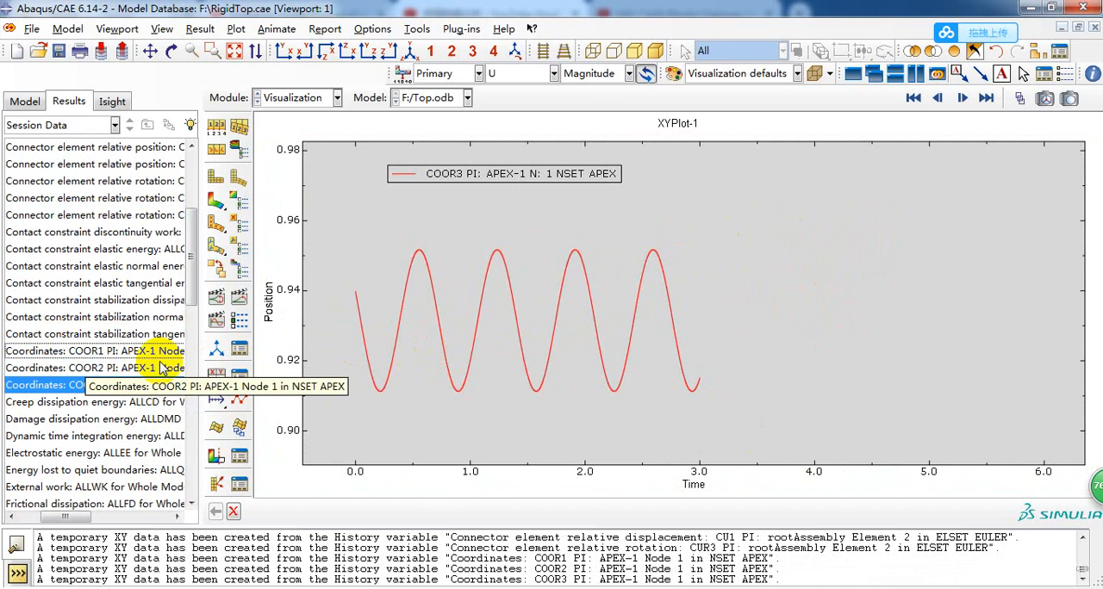
Plot COOR1 of the APEX-1 node and add its COOR2 curve to the same plot.
left_click(134, 351)
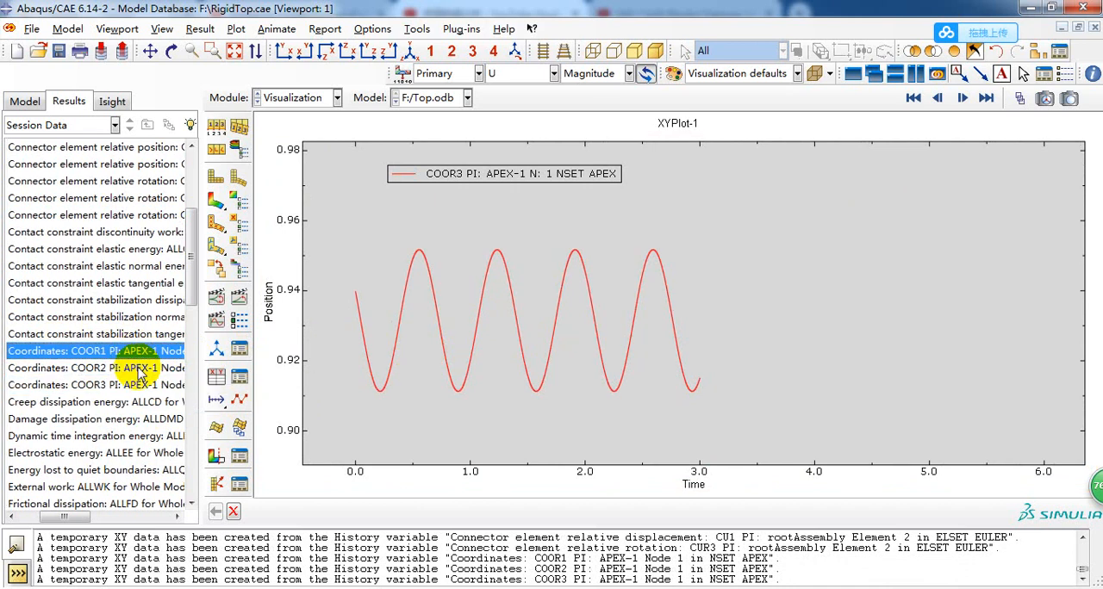
right_click(138, 354)
left_click(161, 381)
right_click(145, 369)
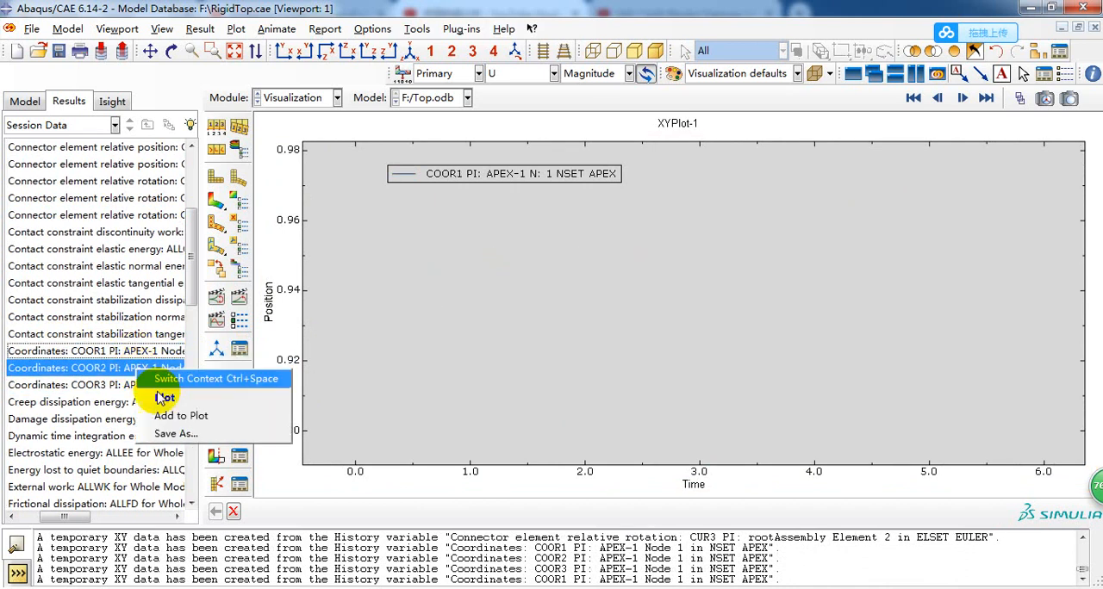
left_click(177, 416)
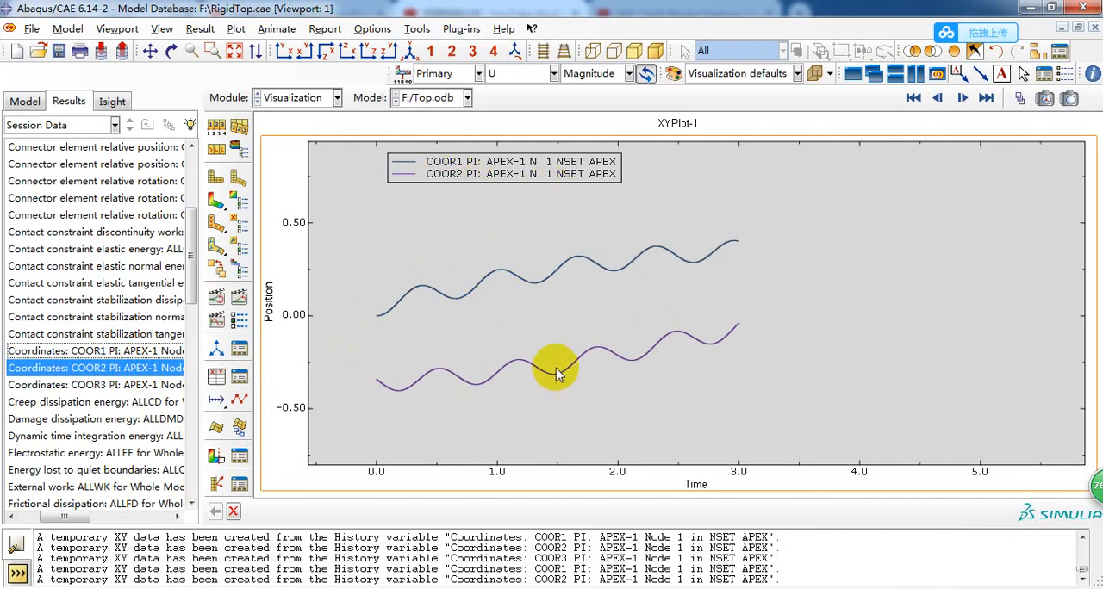
Plot the spatial displacement histories U1, U2 and U3 of the APEX-1 node one after another.
scroll(117, 396, "down", 2)
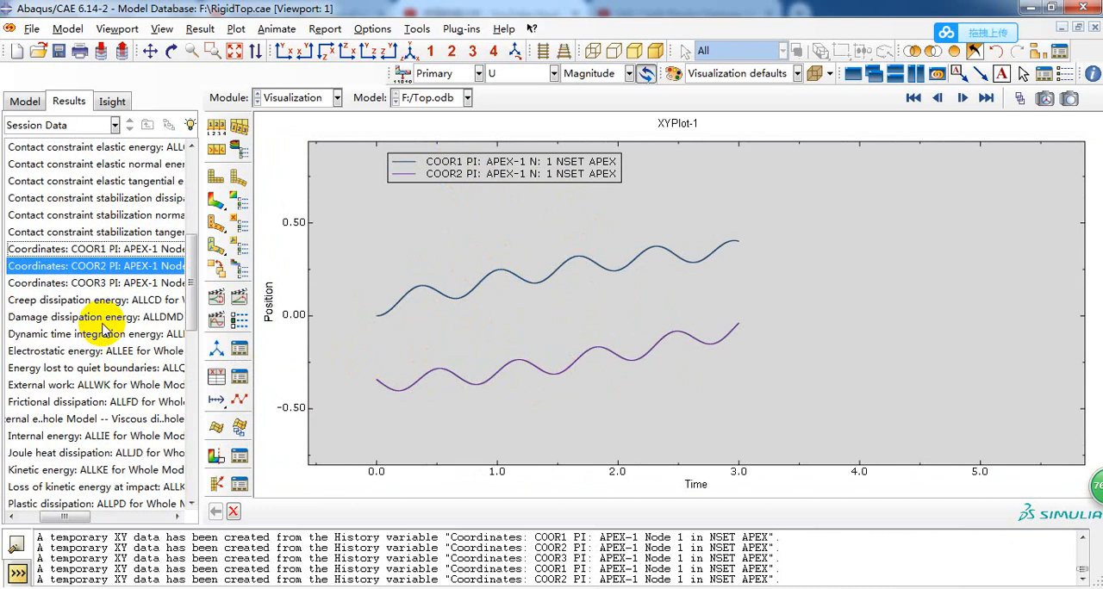
scroll(91, 379, "down", 2)
scroll(77, 482, "down", 2)
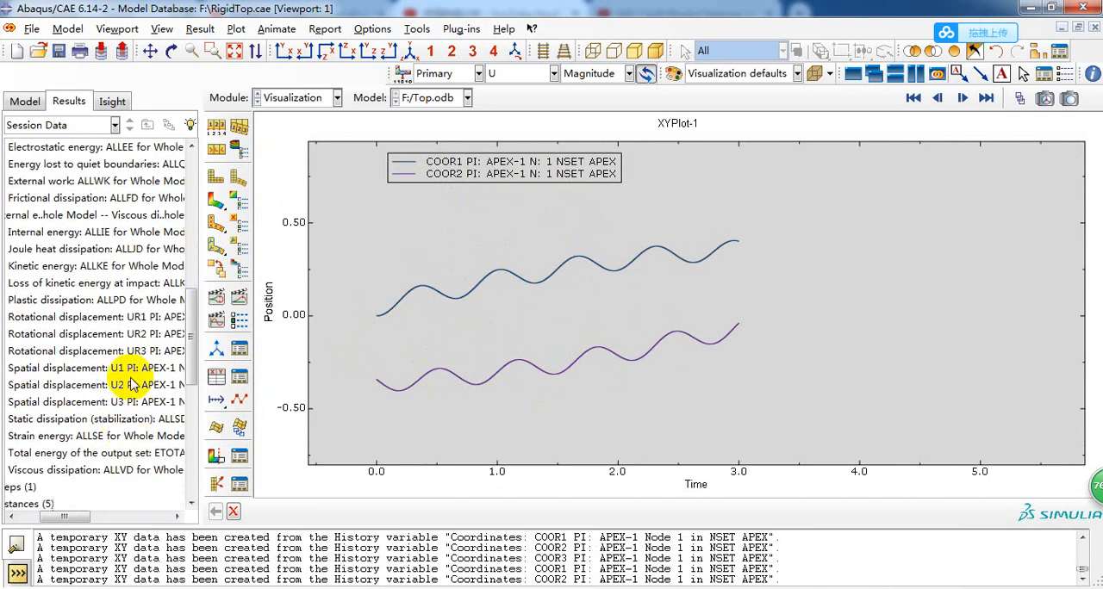
left_click(130, 371)
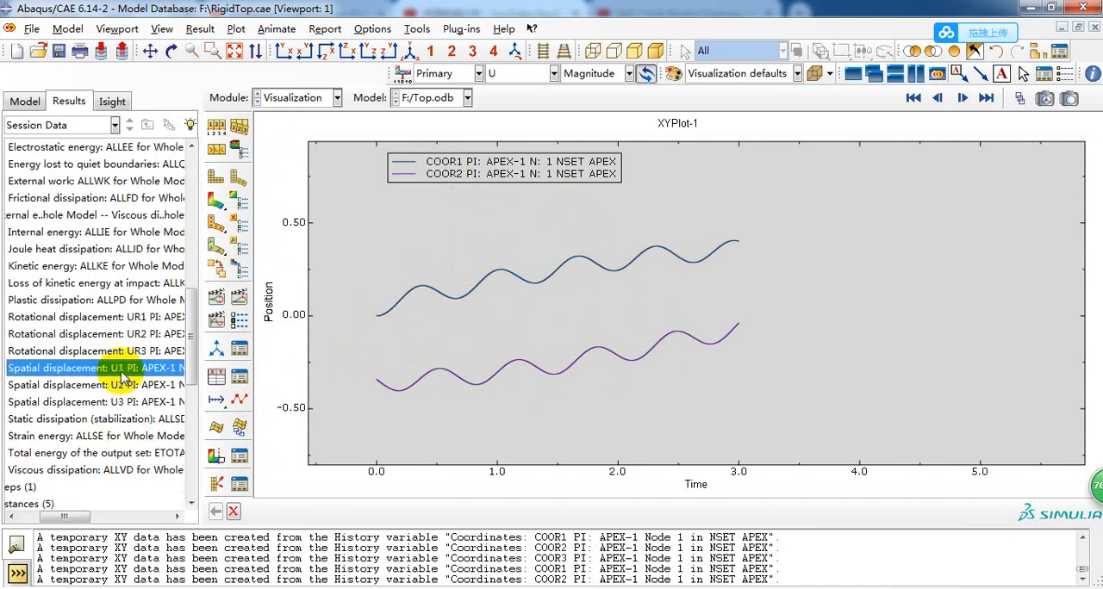
right_click(123, 377)
left_click(152, 401)
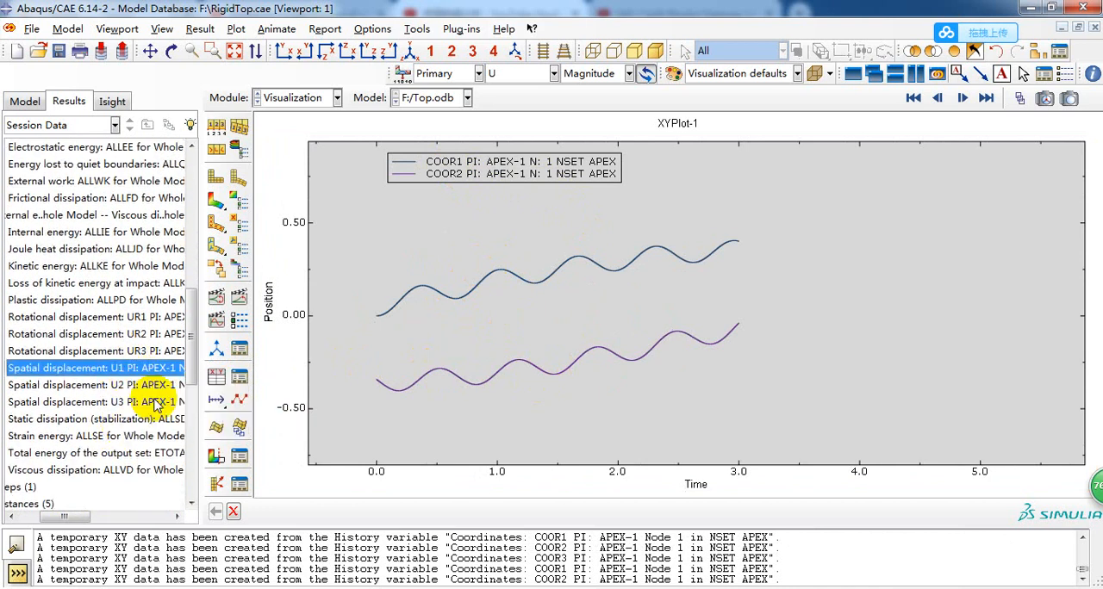
right_click(146, 386)
left_click(162, 414)
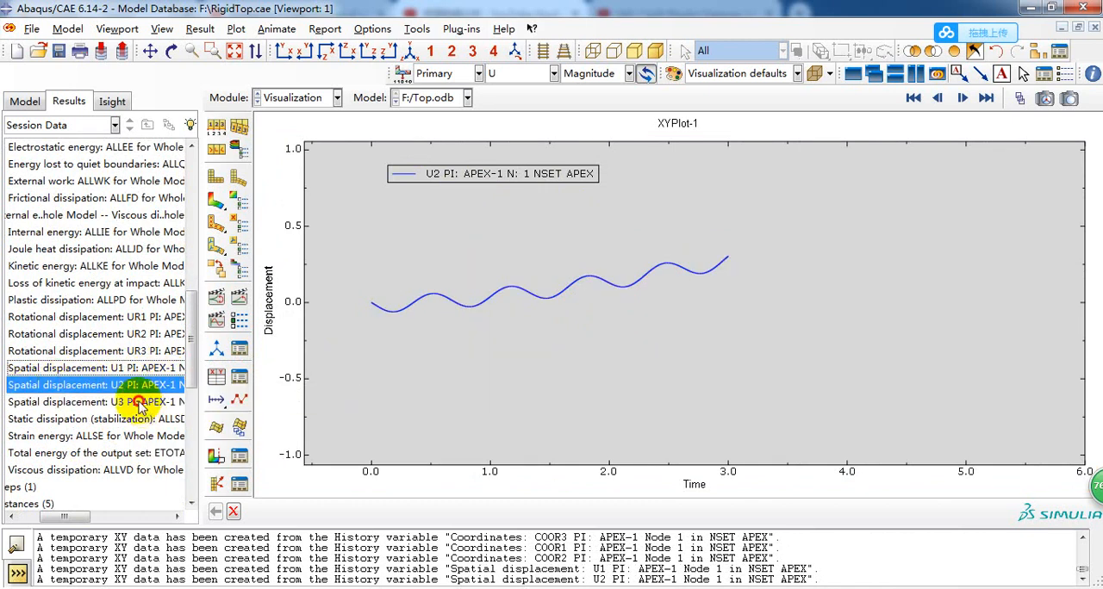
right_click(142, 402)
left_click(175, 431)
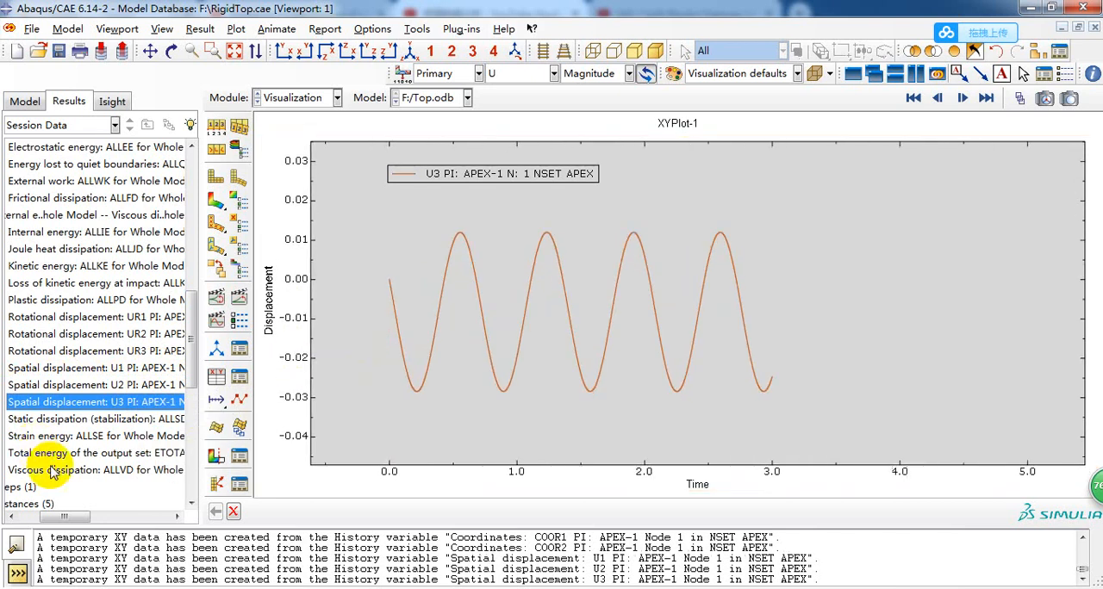
Look through the remaining energy, rotation and displacement history outputs and the node sets they belong to.
left_click_drag(65, 517, 103, 514)
scroll(89, 360, "up", 2)
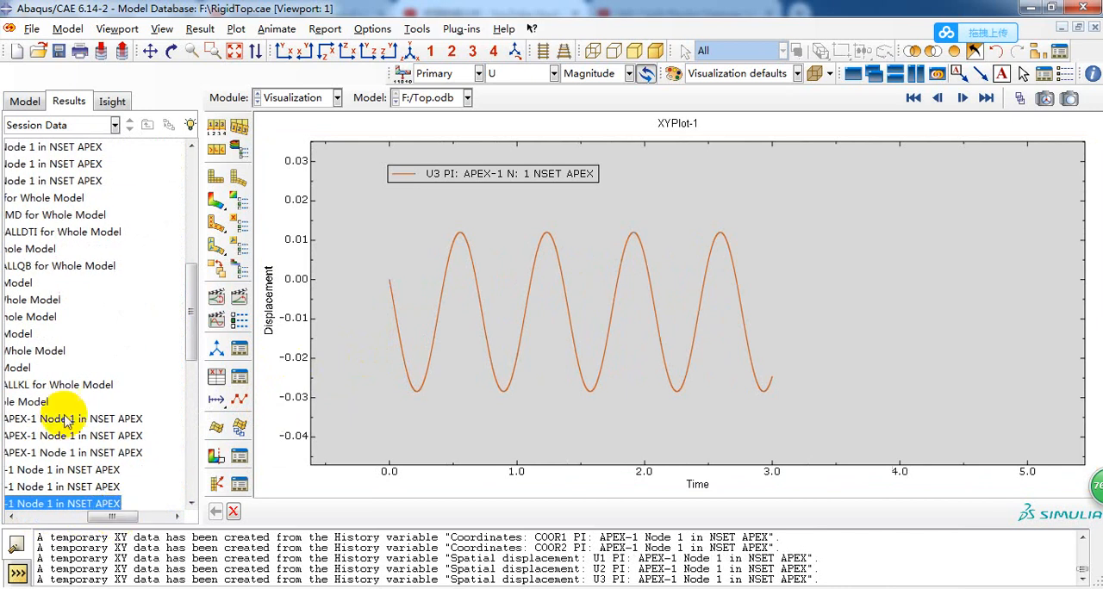
scroll(95, 410, "down", 2)
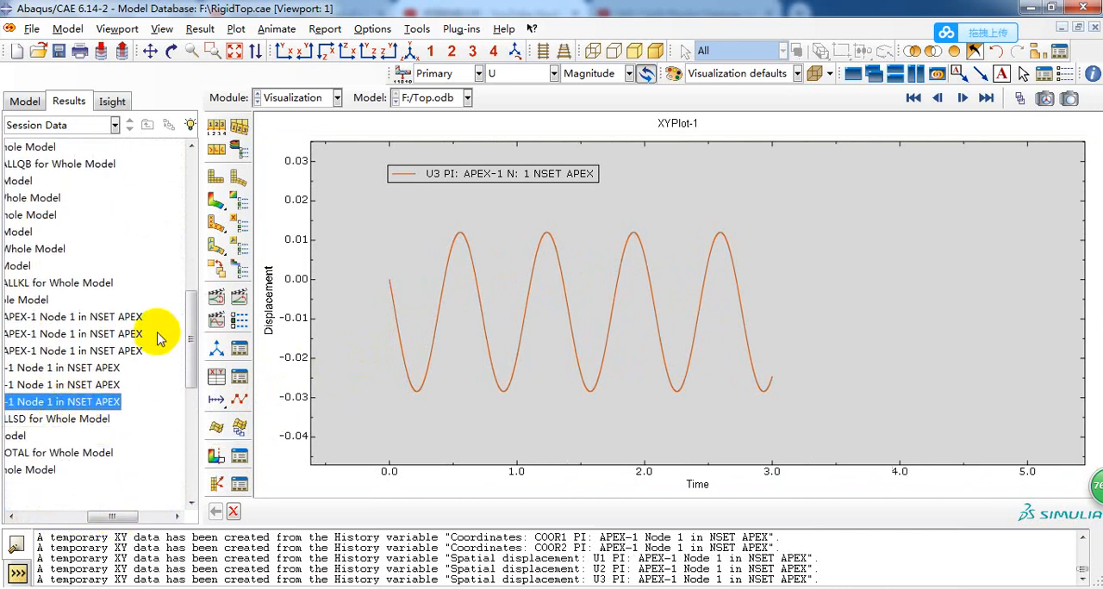
scroll(157, 332, "up", 1)
scroll(135, 265, "up", 1)
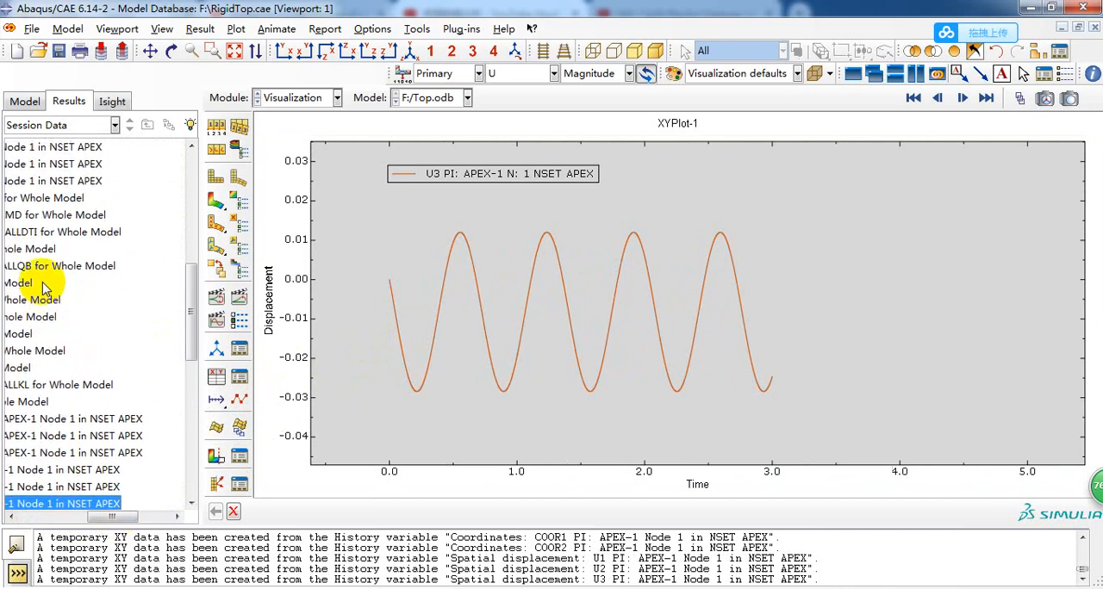
left_click_drag(82, 515, 34, 515)
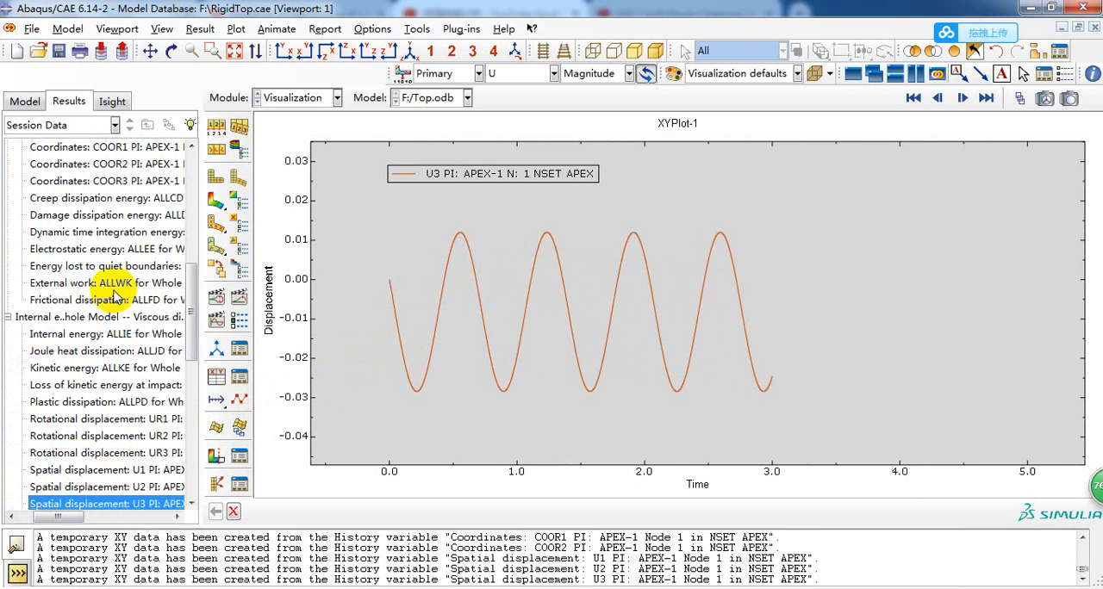
scroll(80, 336, "down", 1)
scroll(80, 348, "up", 1)
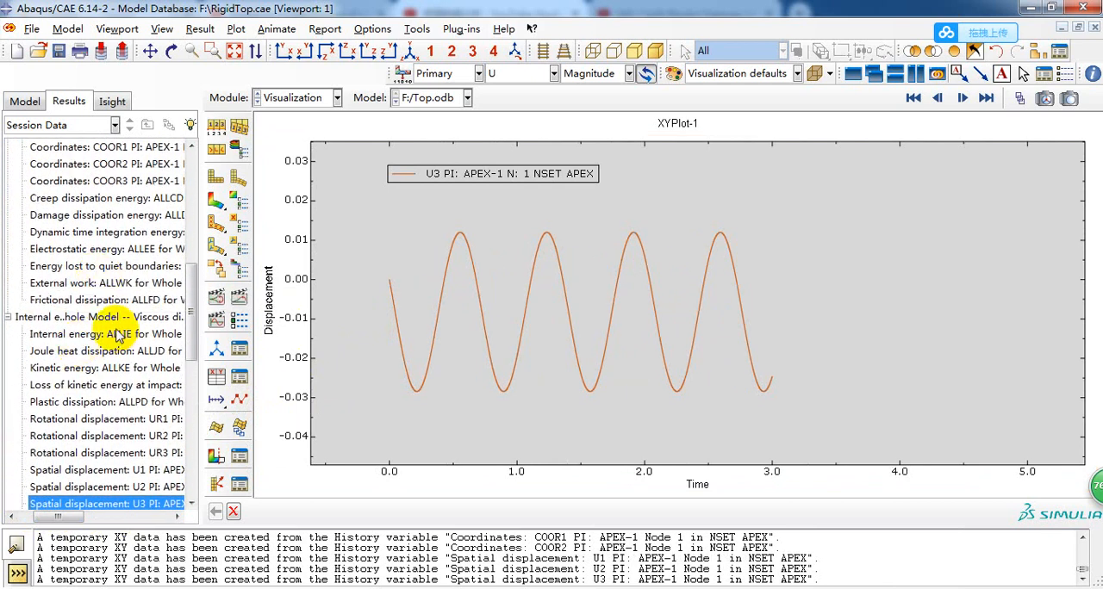
Start creating XY data from ODB field output and select spatial displacement component U1 at the Unique Nodal position.
left_click(217, 377)
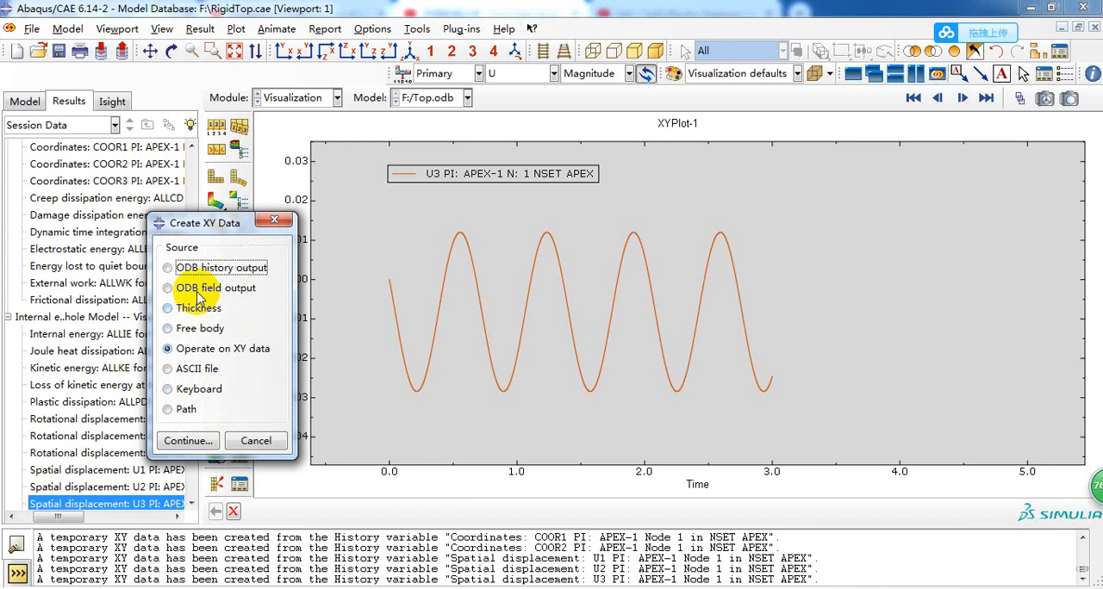
left_click(182, 288)
left_click(184, 441)
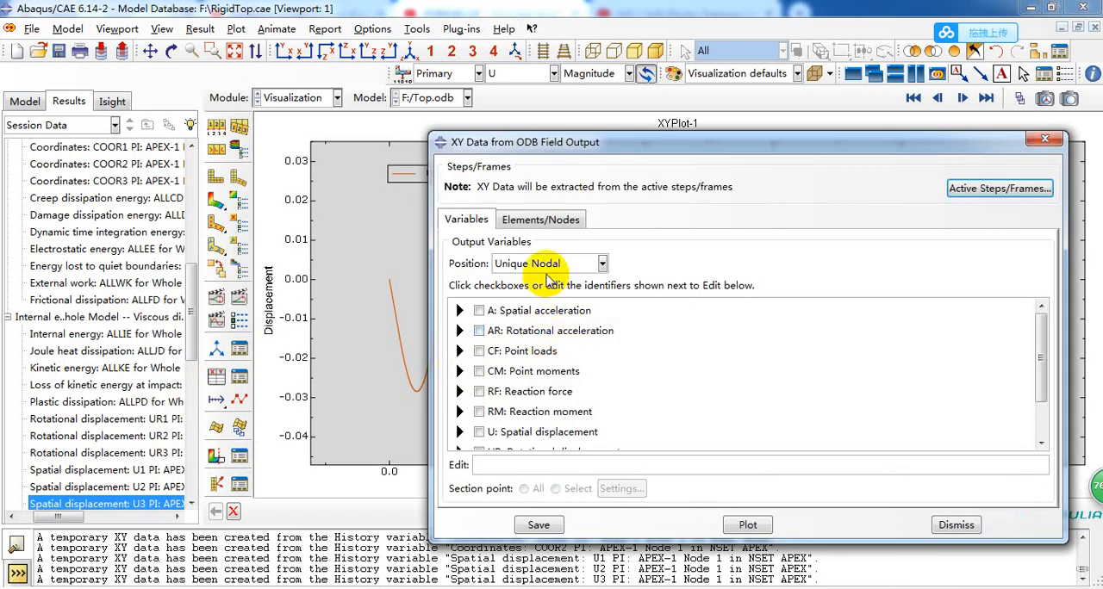
scroll(514, 338, "down", 1)
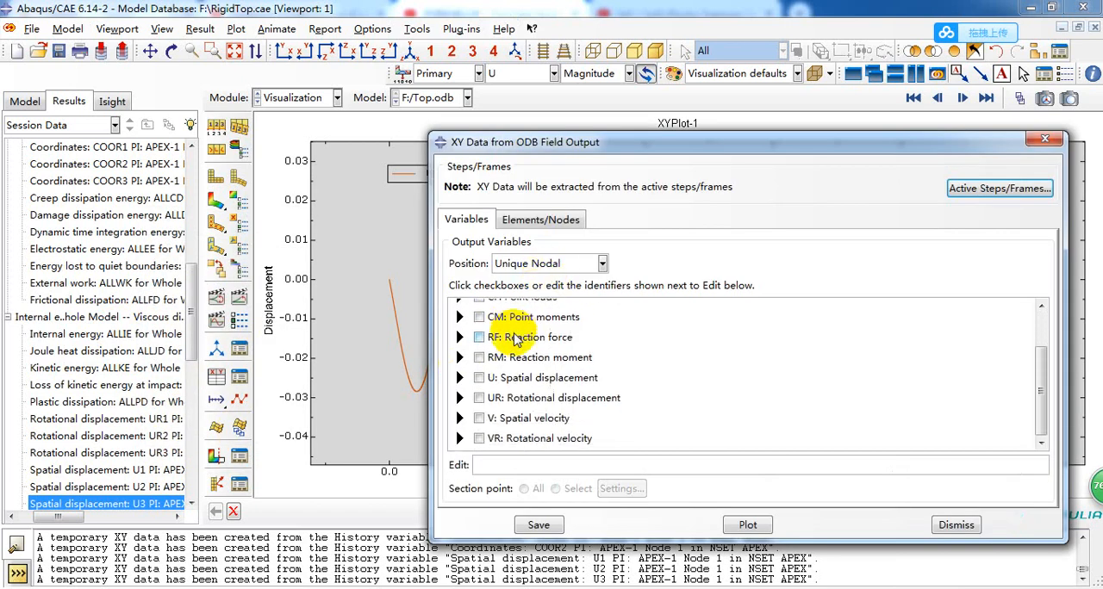
left_click(459, 370)
scroll(507, 378, "down", 1)
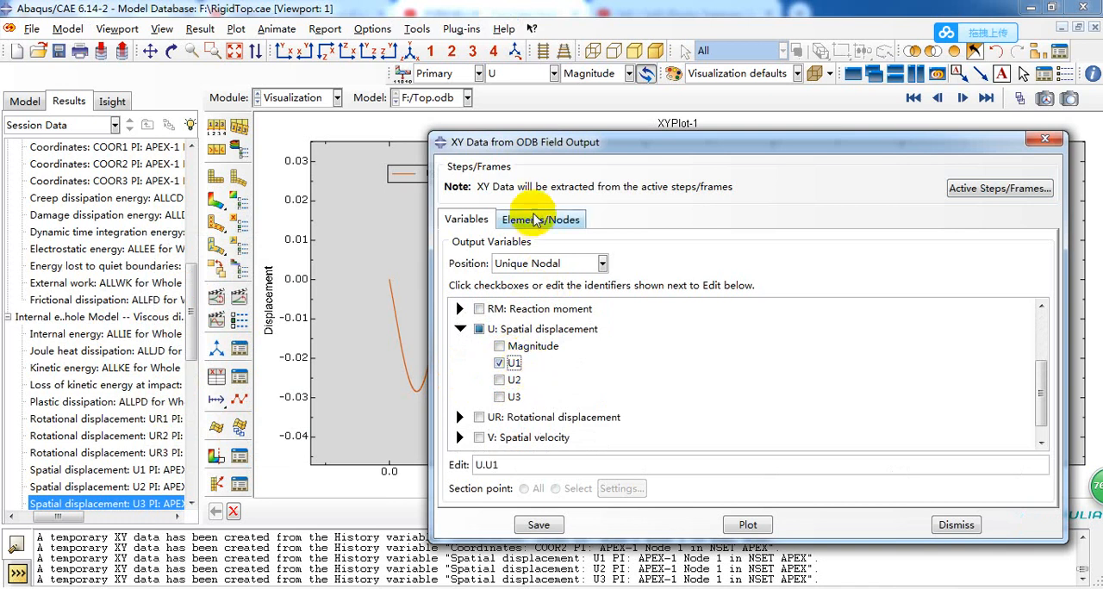
left_click(479, 329)
scroll(457, 403, "down", 1)
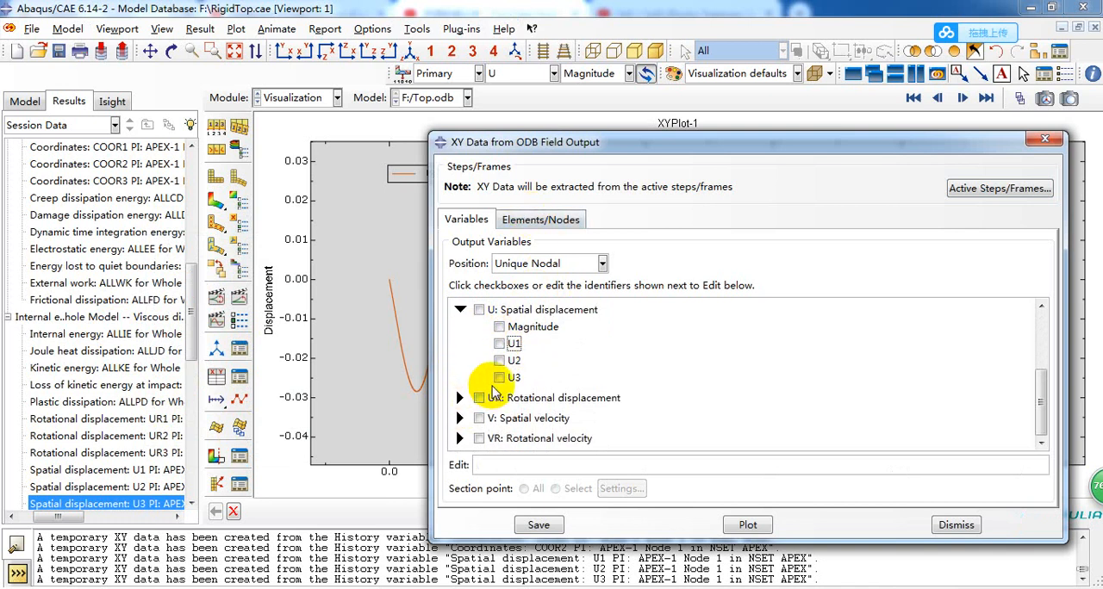
scroll(494, 392, "up", 2)
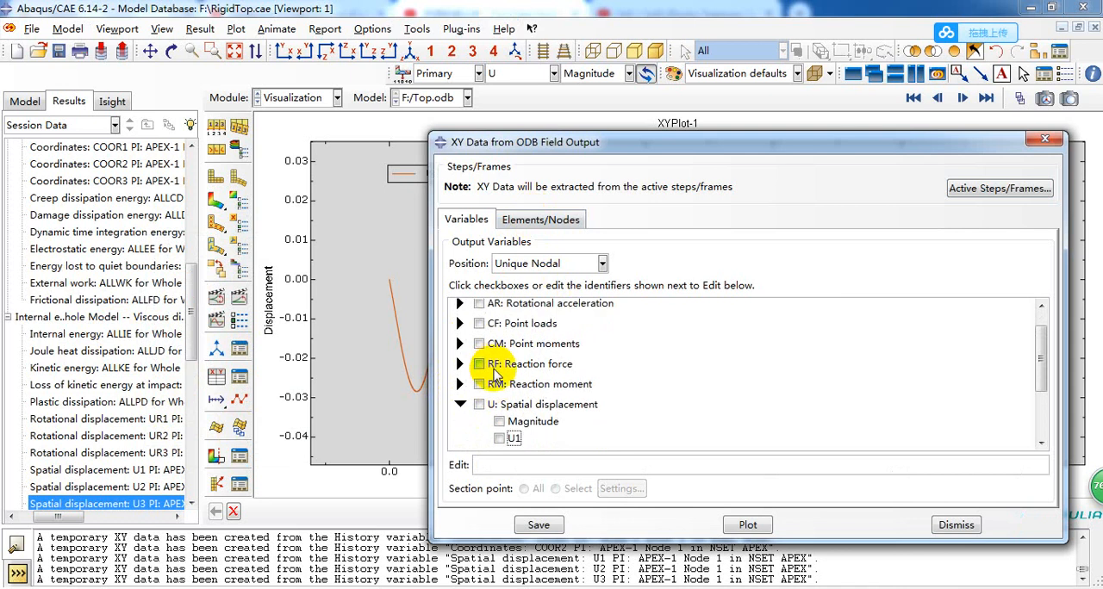
scroll(508, 396, "down", 2)
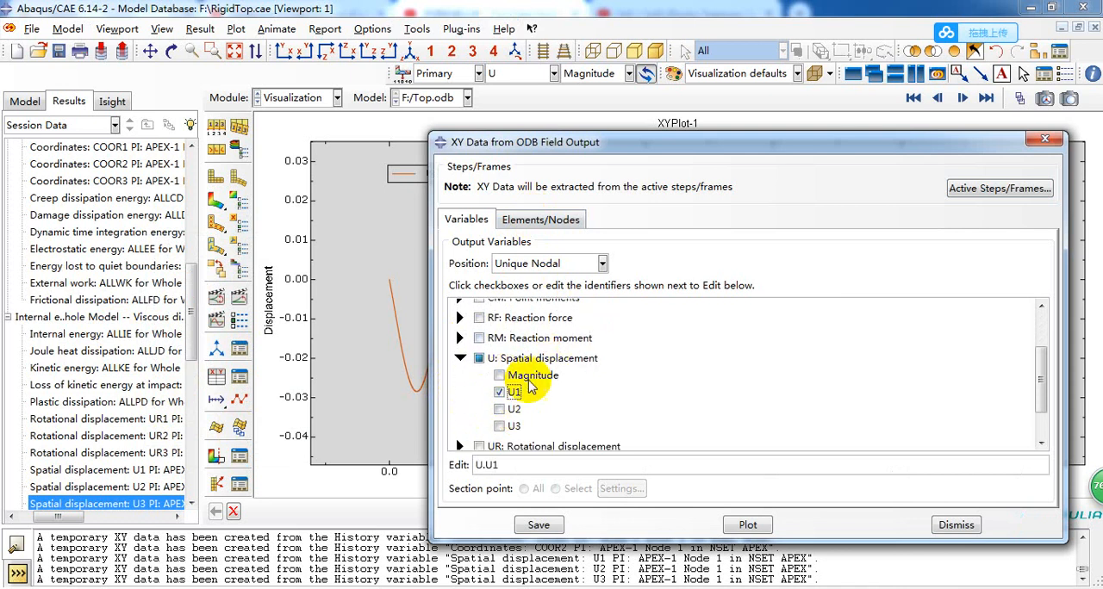
Plot the selected field output for the APEX node set and close the XY data dialog.
left_click(541, 222)
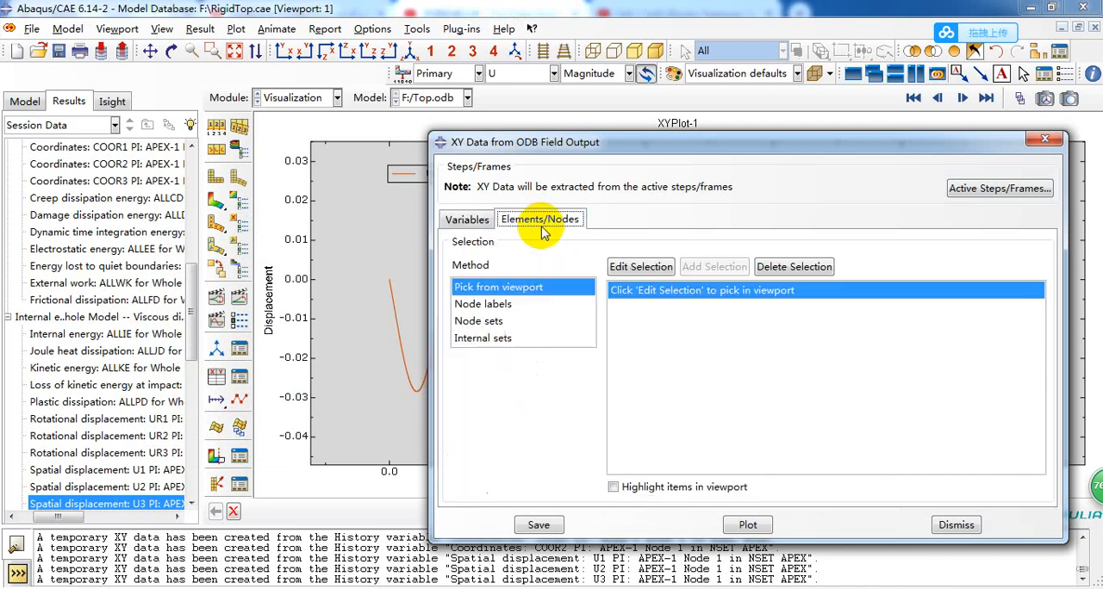
left_click(500, 321)
left_click(658, 294)
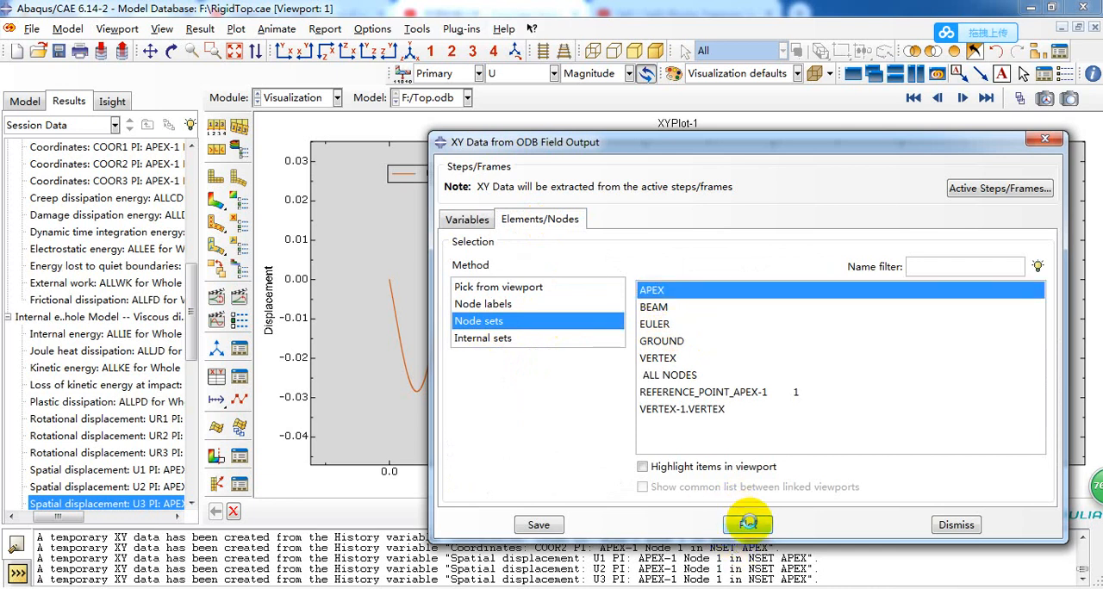
left_click(747, 523)
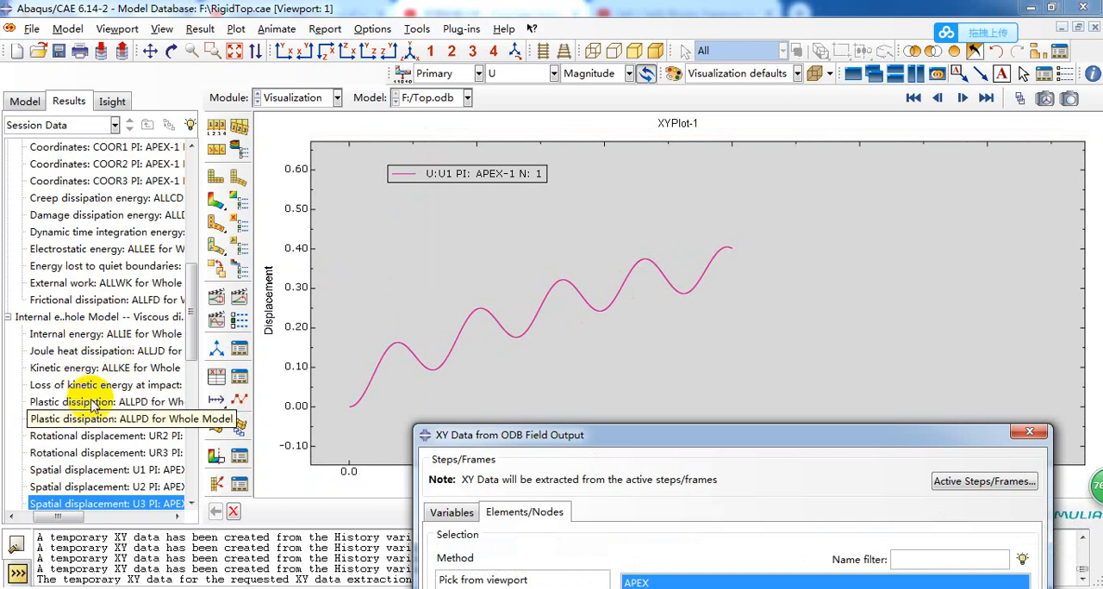
left_click_drag(521, 436, 581, 218)
left_click_drag(894, 216, 697, 216)
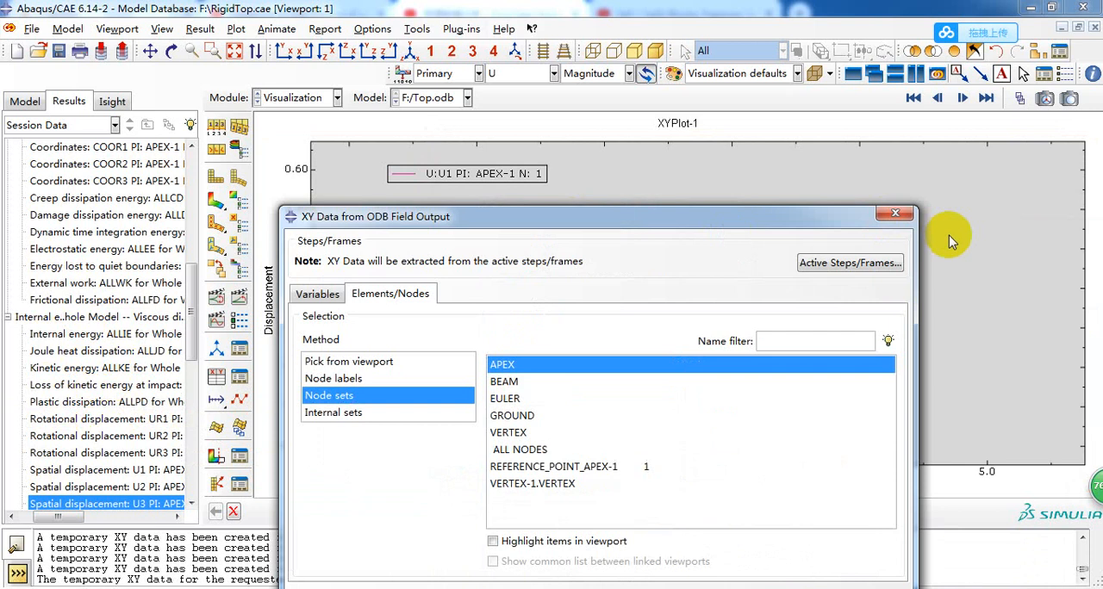
left_click(895, 213)
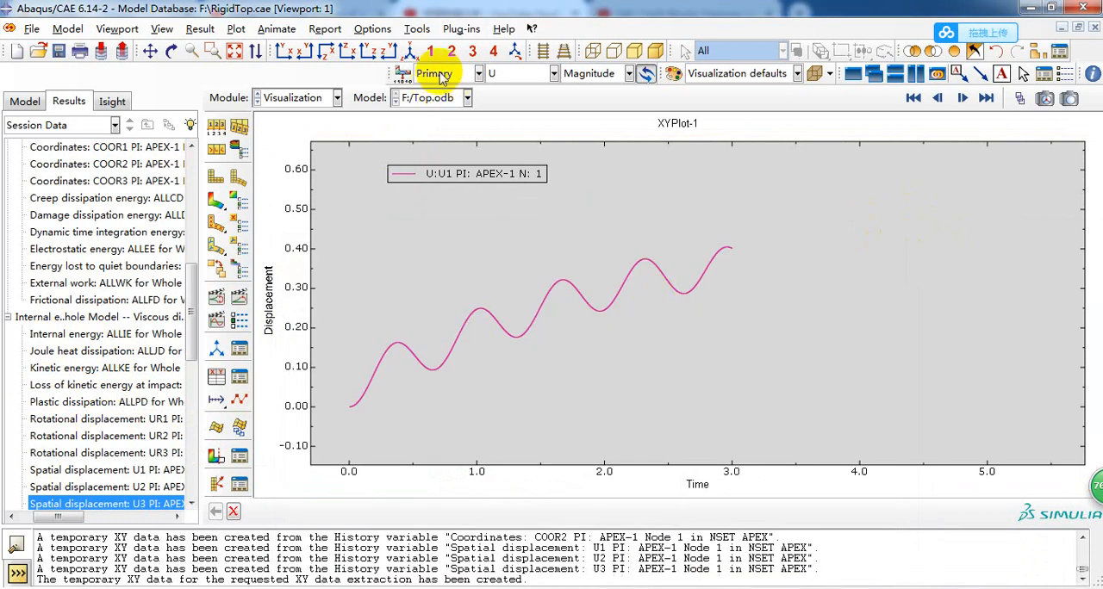
Animate the displacement contour plot of the top over its time history and tile the two viewports vertically.
left_click(216, 199)
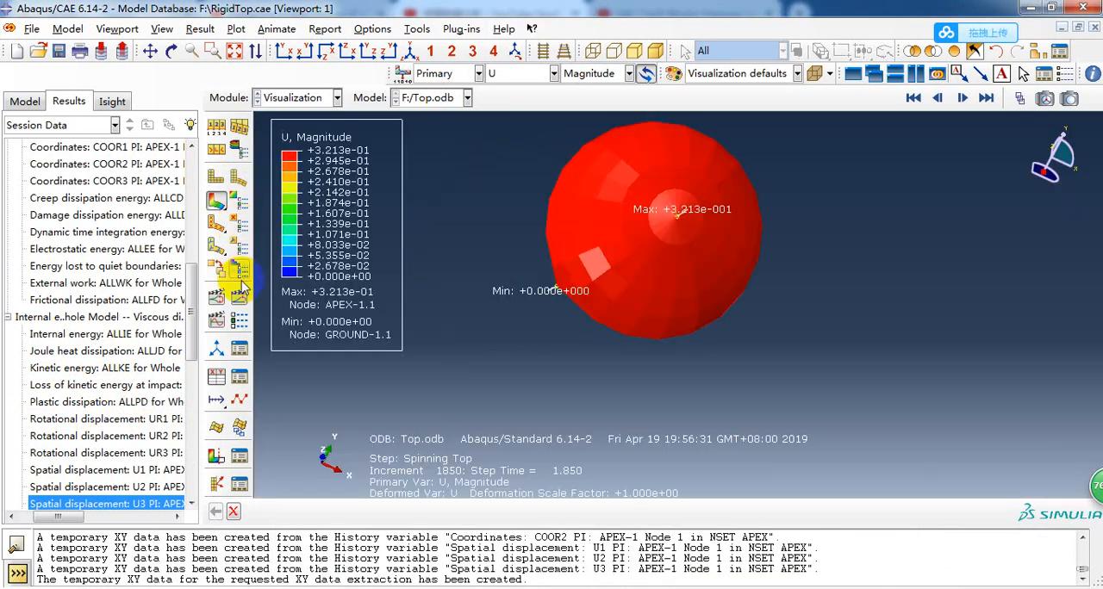
left_click(241, 285)
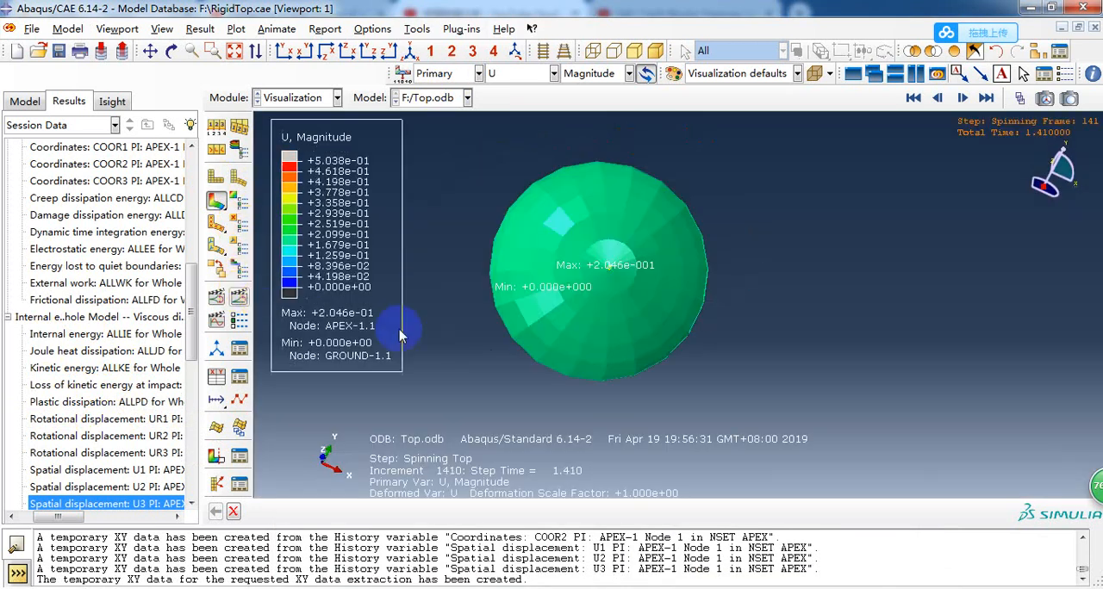
left_click(915, 75)
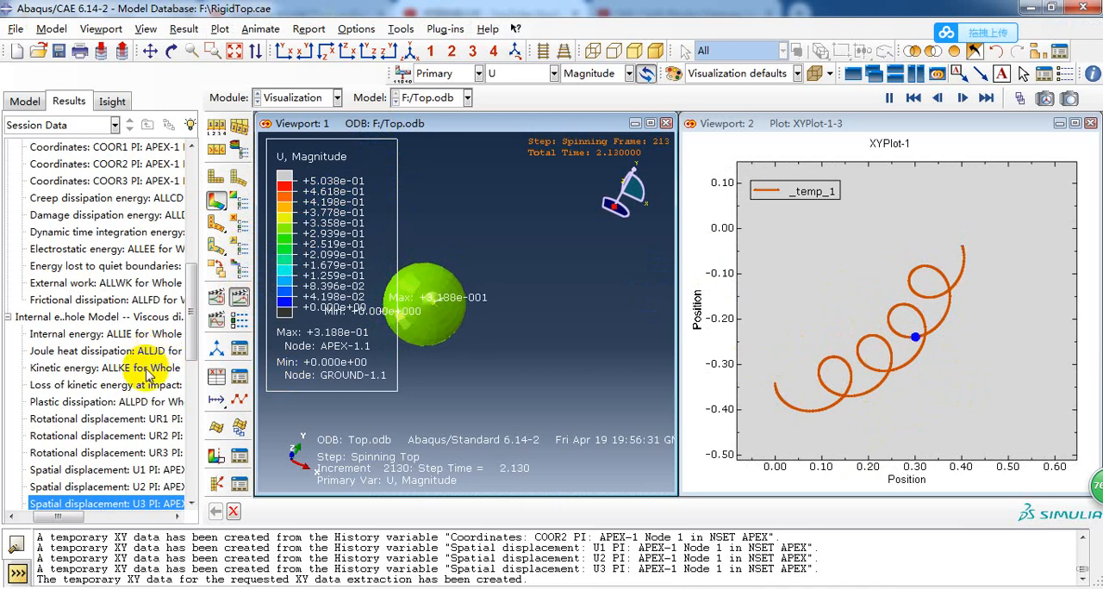
Plot the COOR1 and COOR2 coordinate histories of the APEX-1 node together in Viewport 1.
scroll(114, 401, "up", 3)
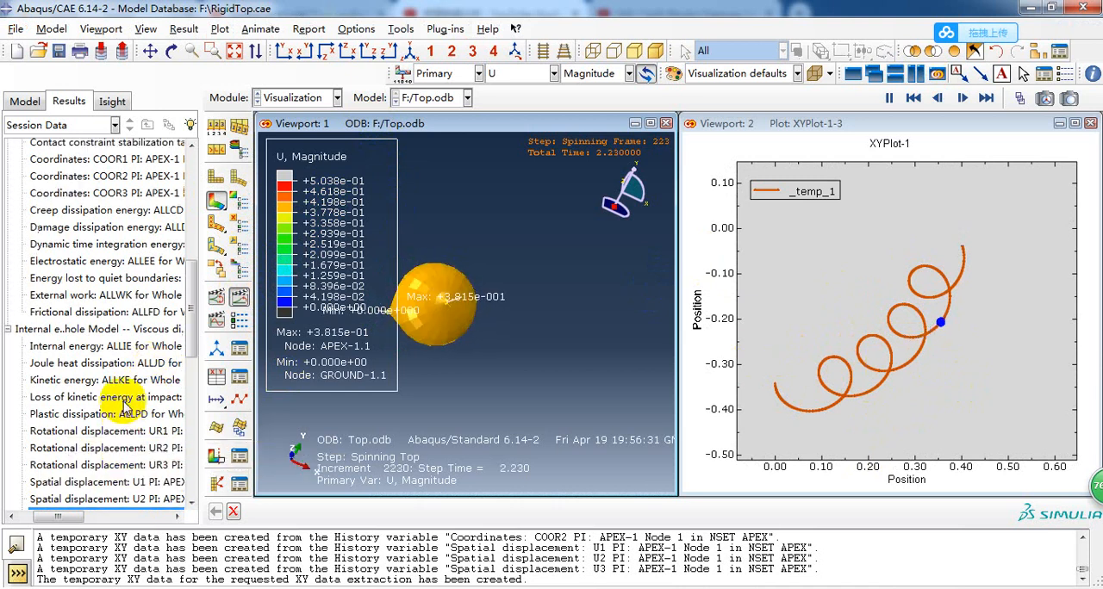
left_click(129, 217)
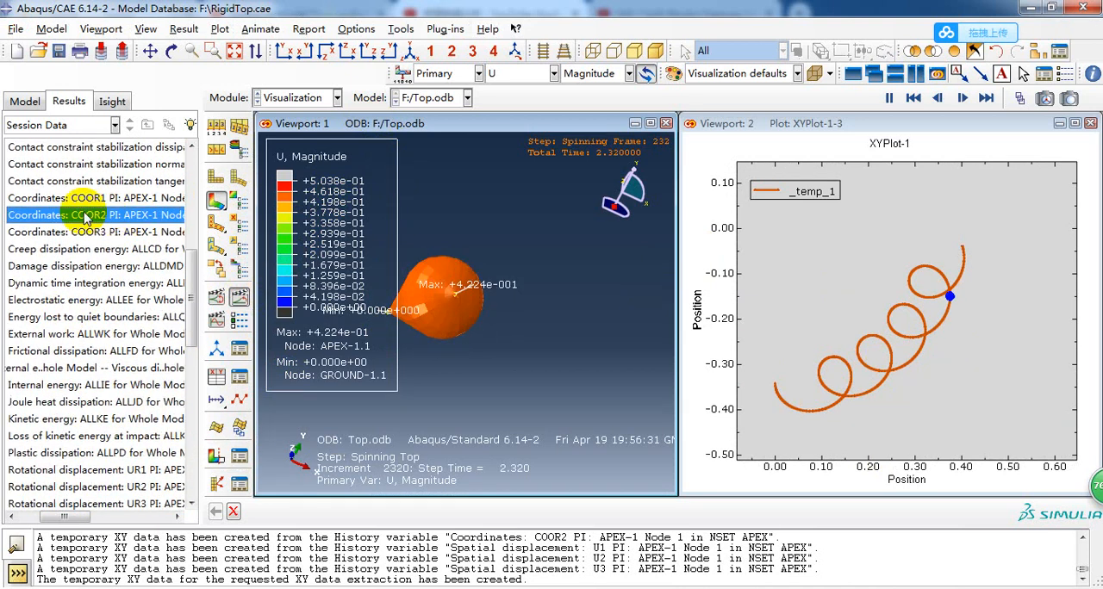
left_click(78, 200)
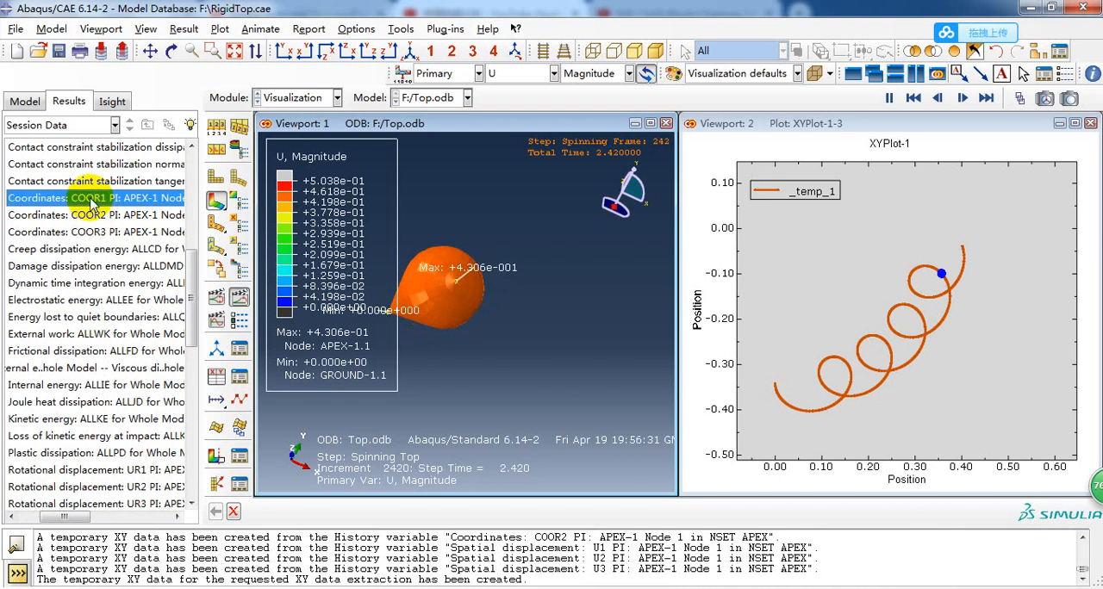
left_click(98, 217, "ctrl")
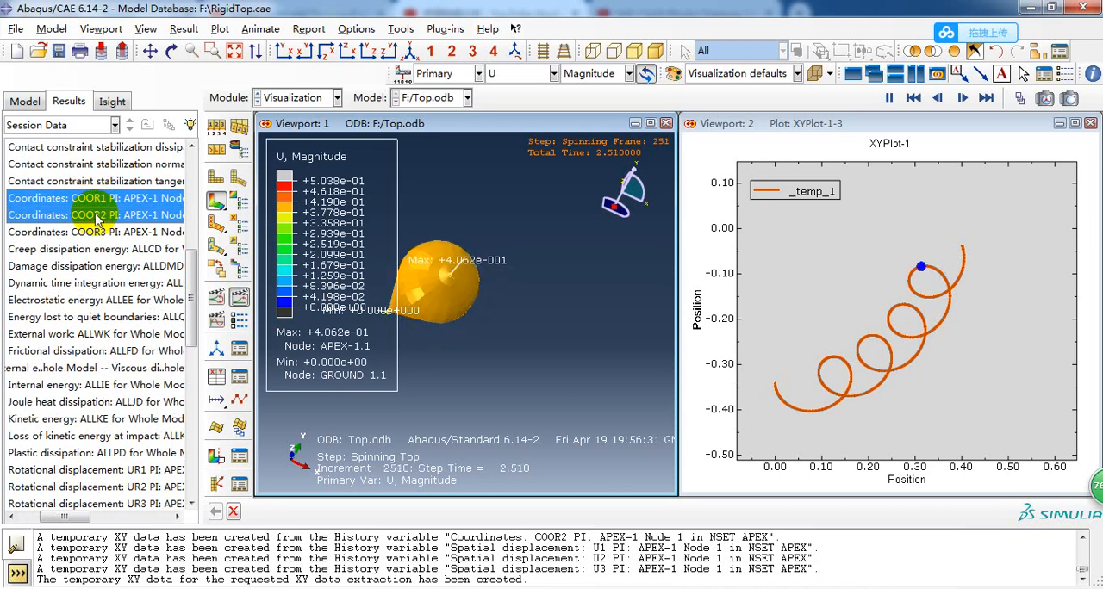
right_click(93, 211)
left_click(374, 133)
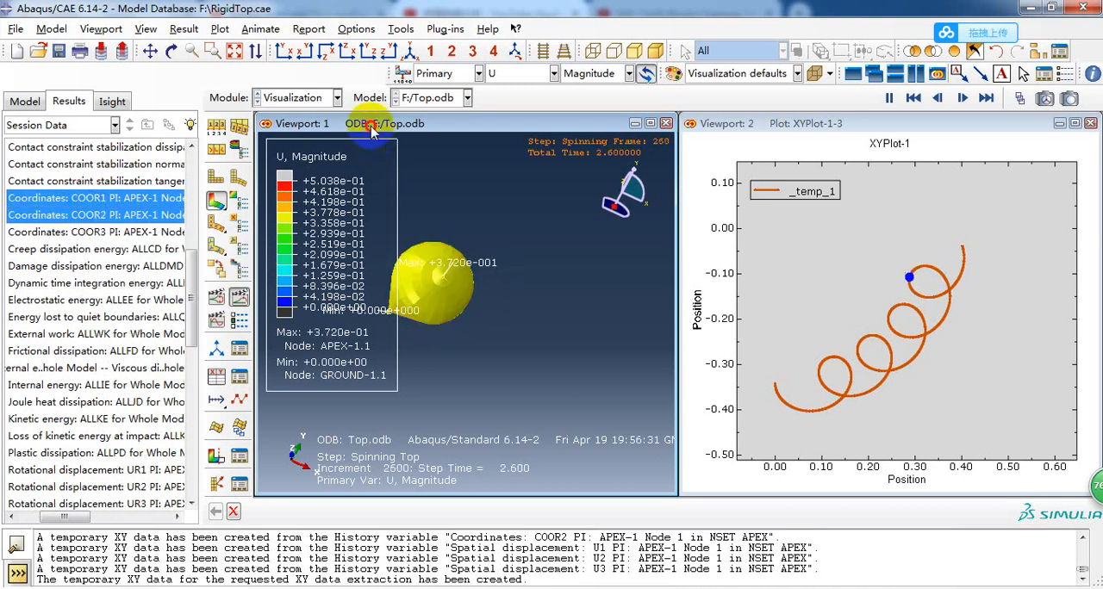
right_click(96, 214)
left_click(130, 237)
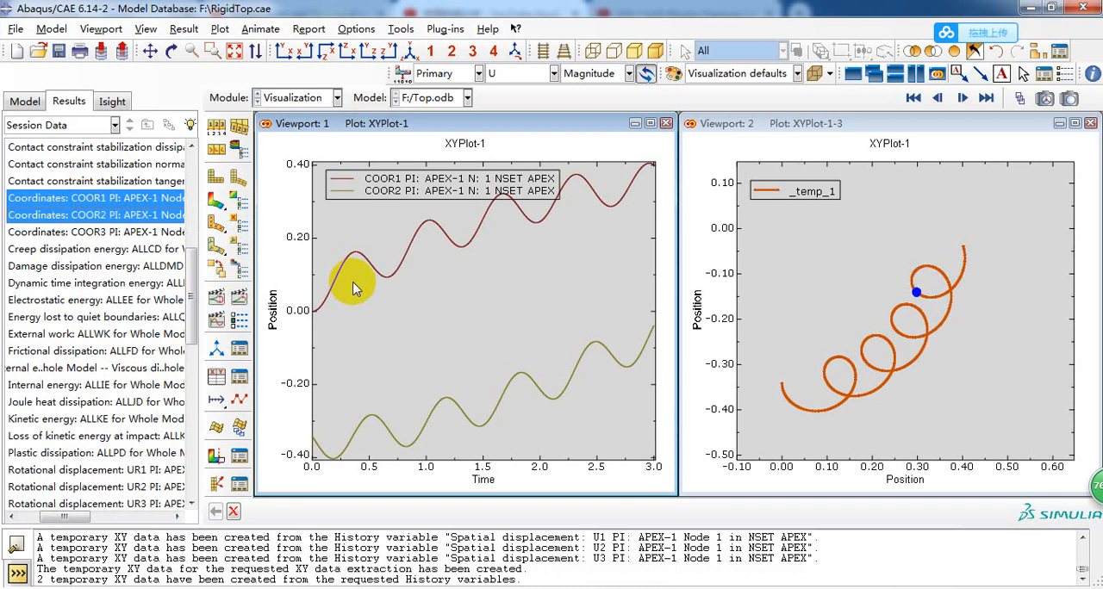
Operate on XY data to plot combine("_temp_2", "_temp_3"), pairing COOR1 with COOR2 of the APEX-1 node, and close the dialog.
left_click(216, 376)
left_click(211, 349)
left_click(188, 441)
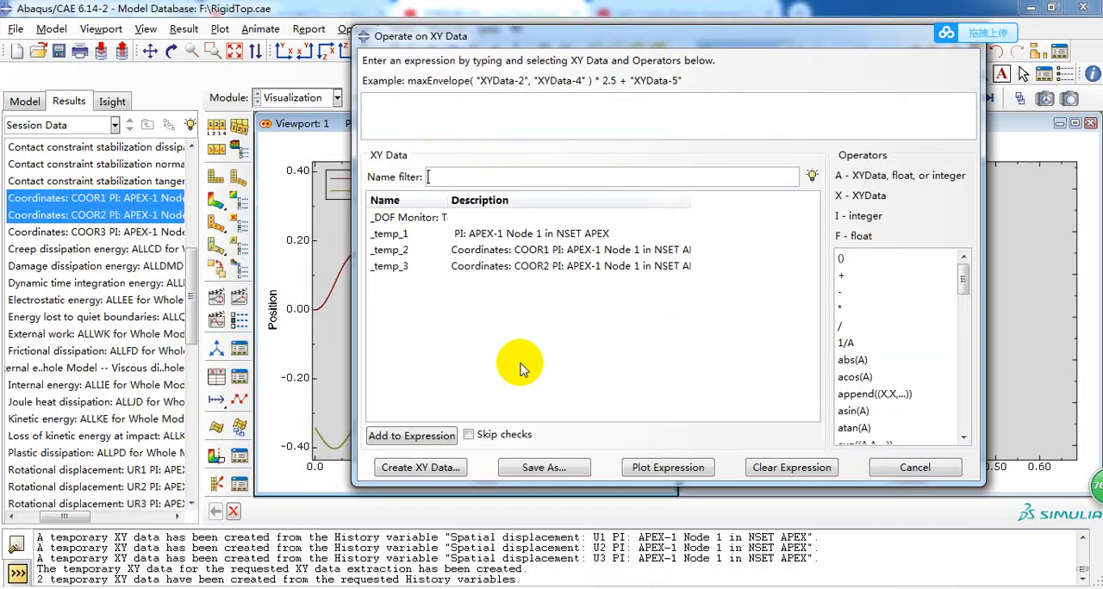
left_click_drag(509, 35, 652, 61)
scroll(1029, 345, "down", 2)
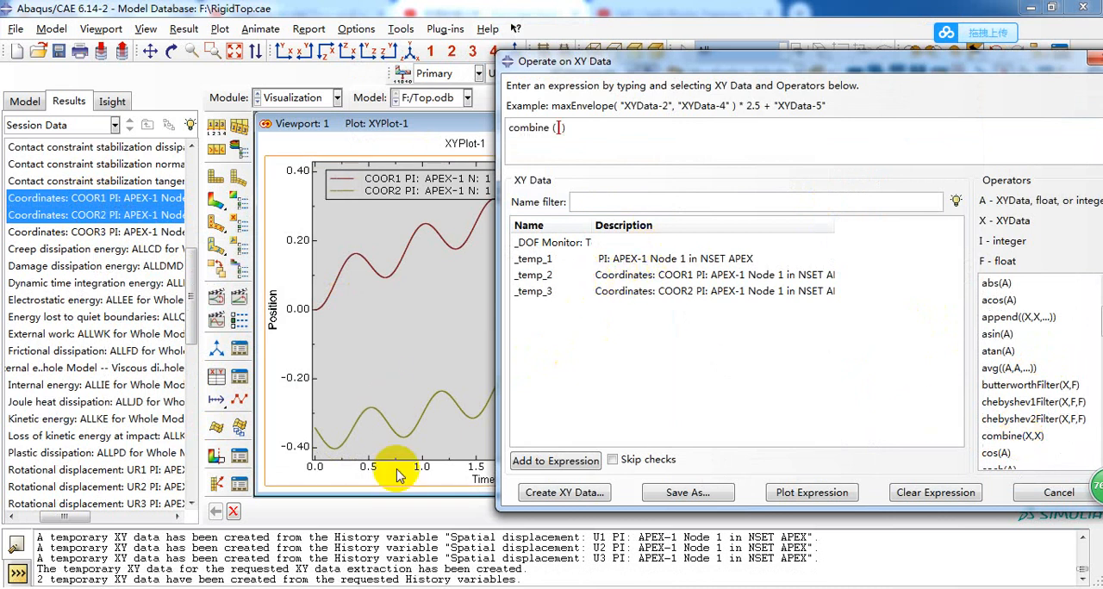
double_click(654, 276)
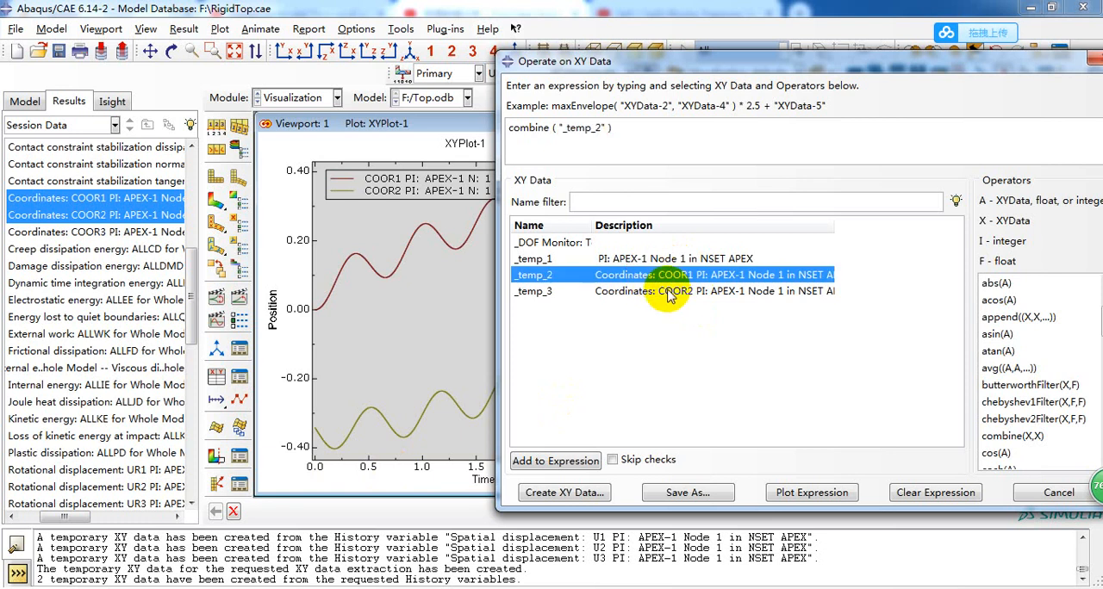
double_click(668, 293)
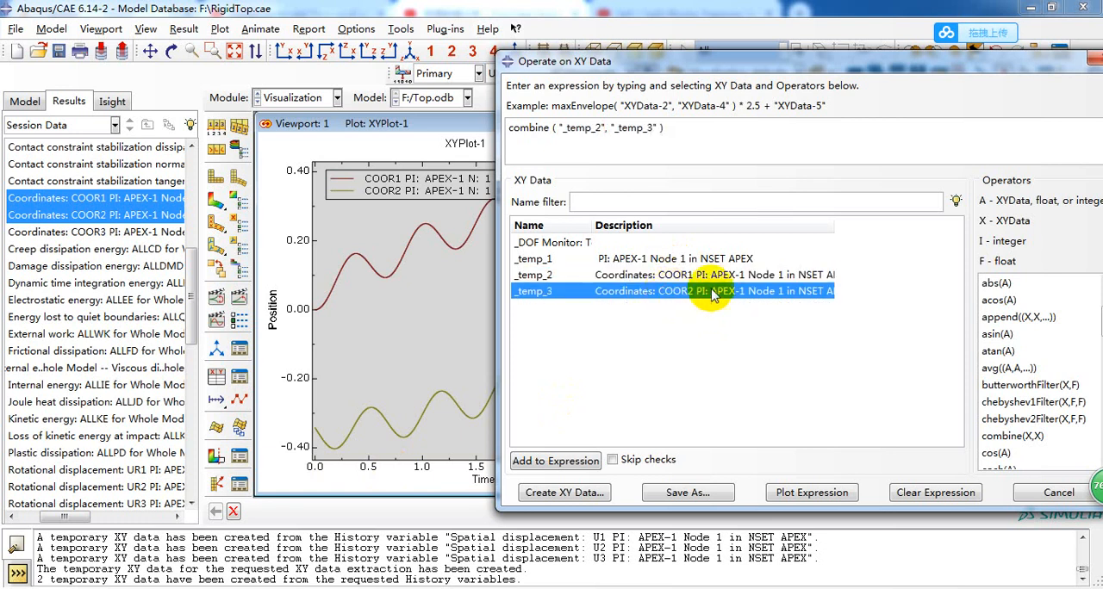
left_click(801, 500)
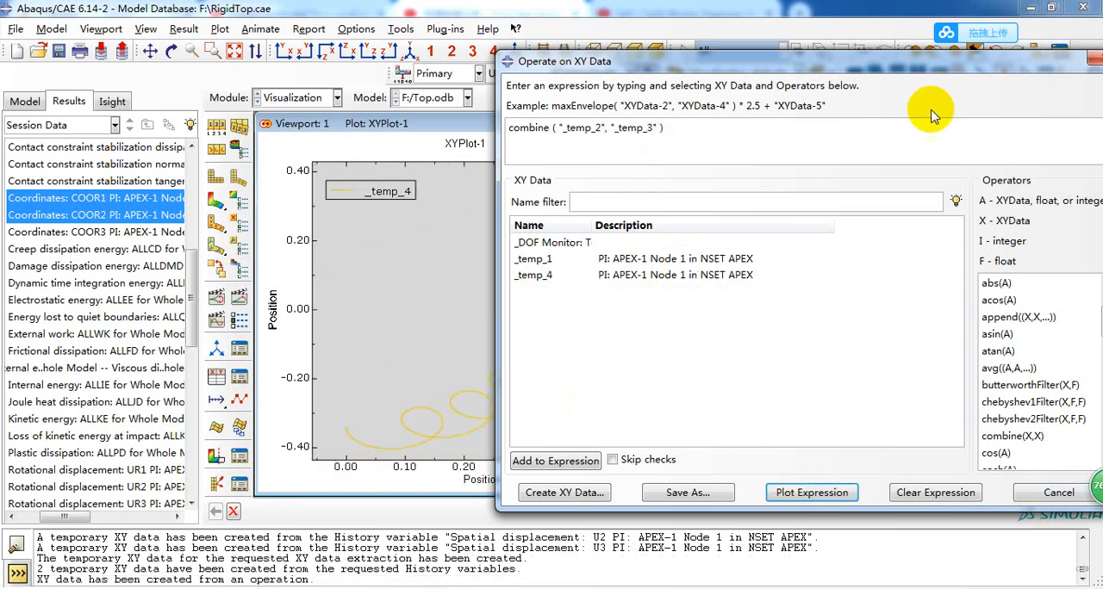
left_click_drag(931, 63, 651, 100)
left_click(830, 101)
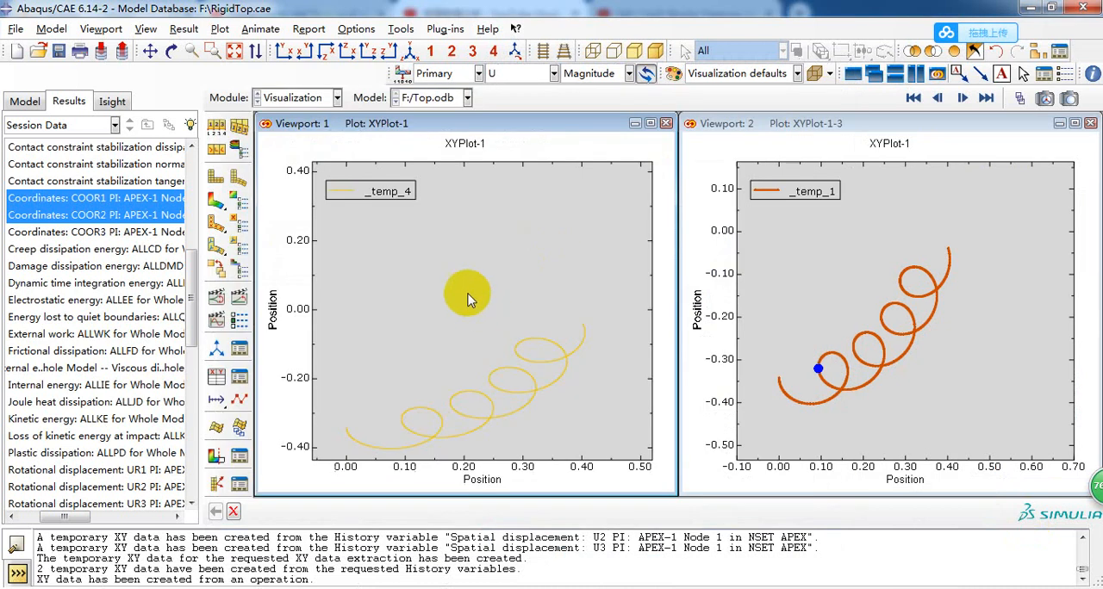
Animate the combined COOR1–COOR2 path of the apex over its time history in Viewport 1.
scroll(463, 407, "up", 1)
scroll(483, 362, "down", 2)
scroll(484, 367, "up", 3)
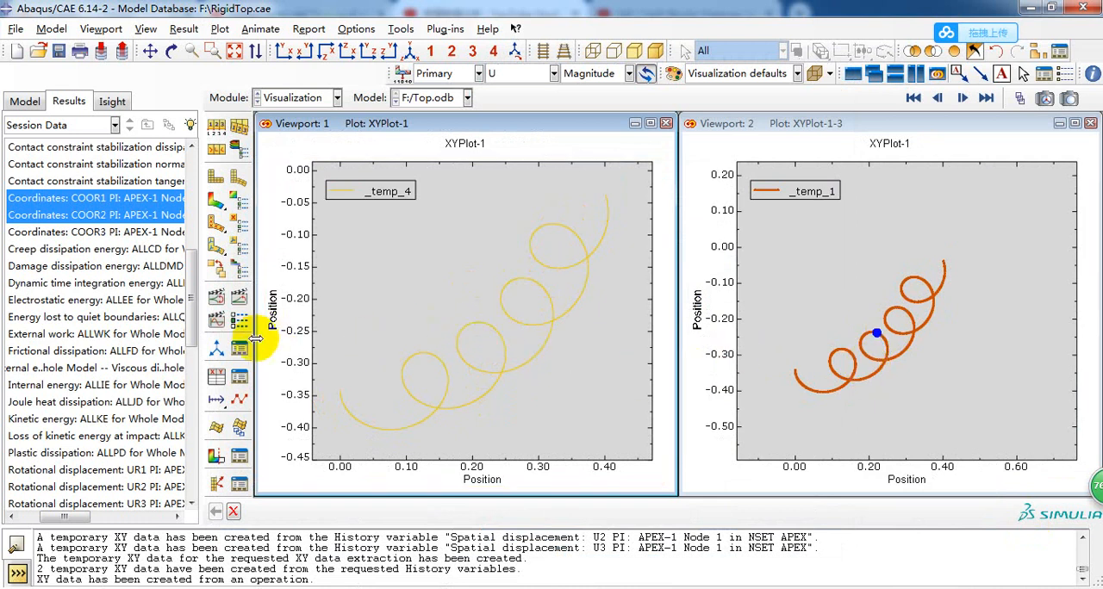
left_click(241, 298)
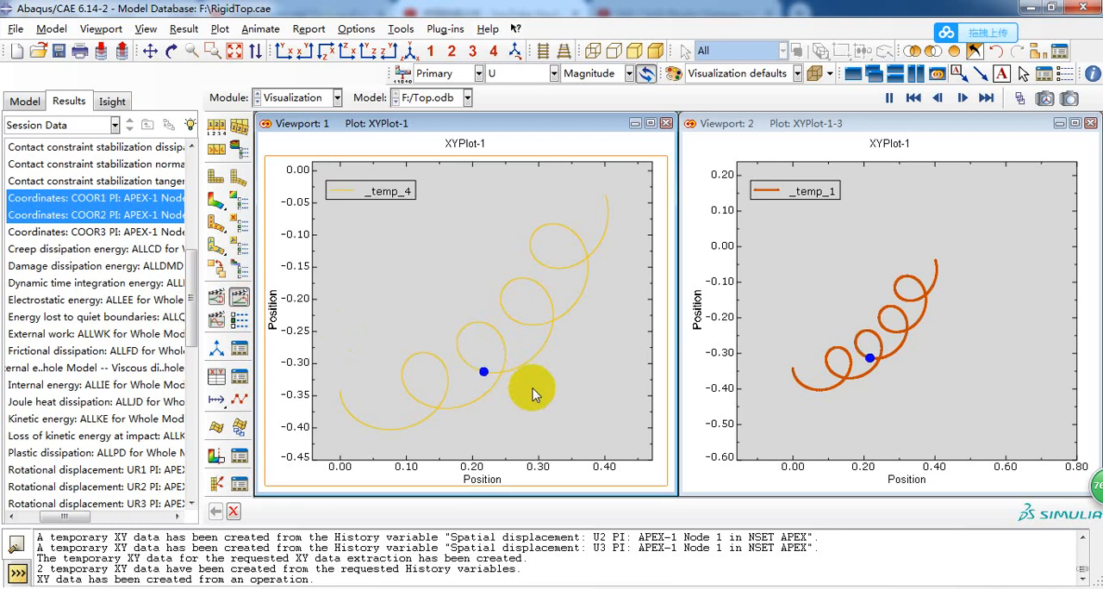
Return Viewport 1 to the deformed contour plot of U magnitude and animate its time history beside the apex path plot.
left_click(218, 202)
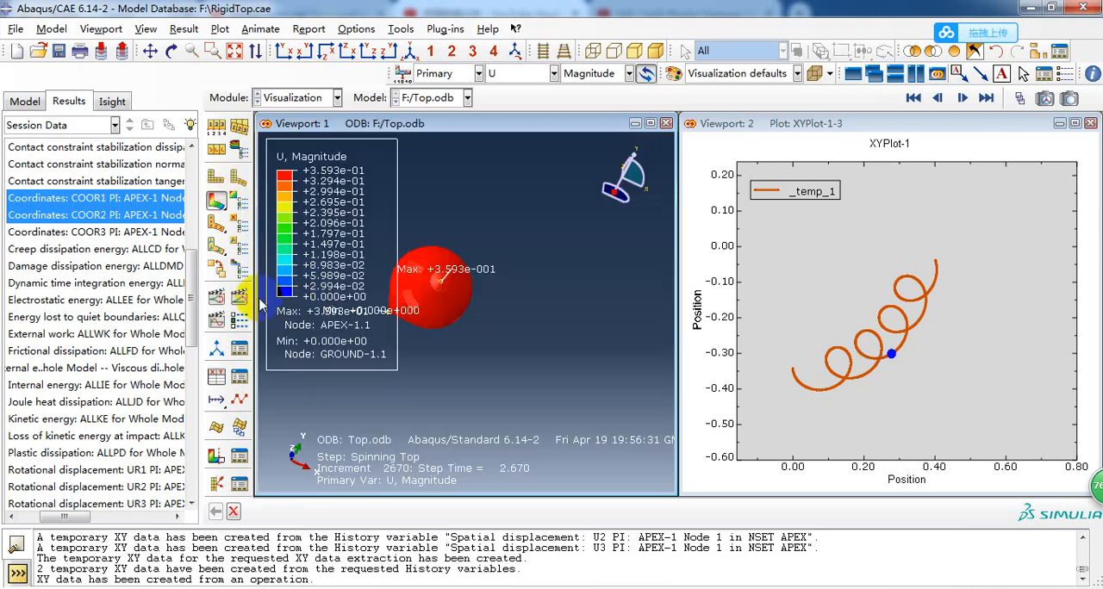
left_click(248, 298)
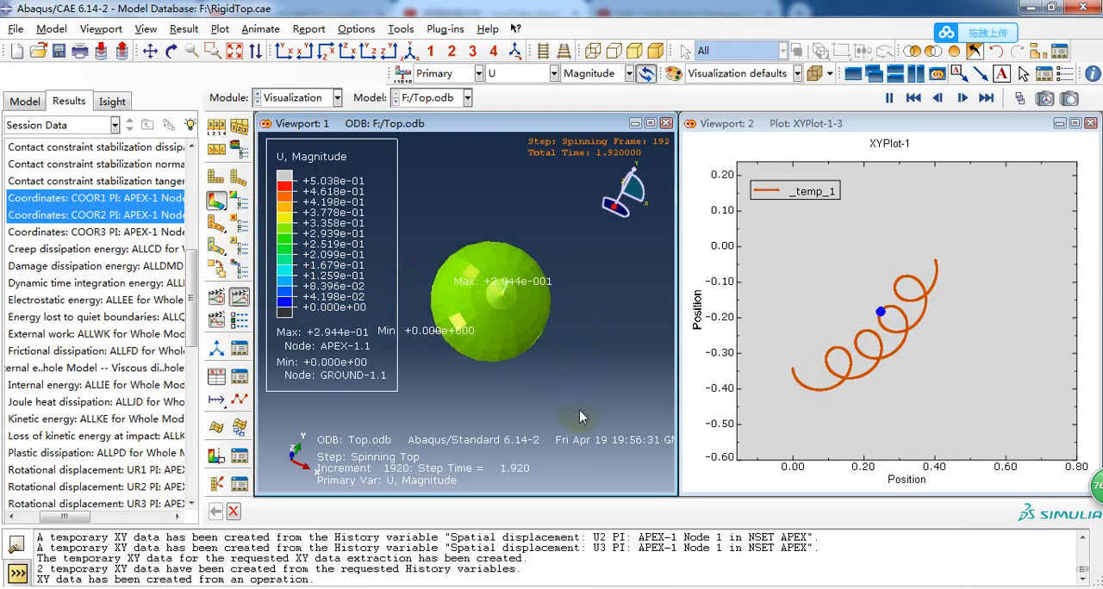
right_click(564, 365)
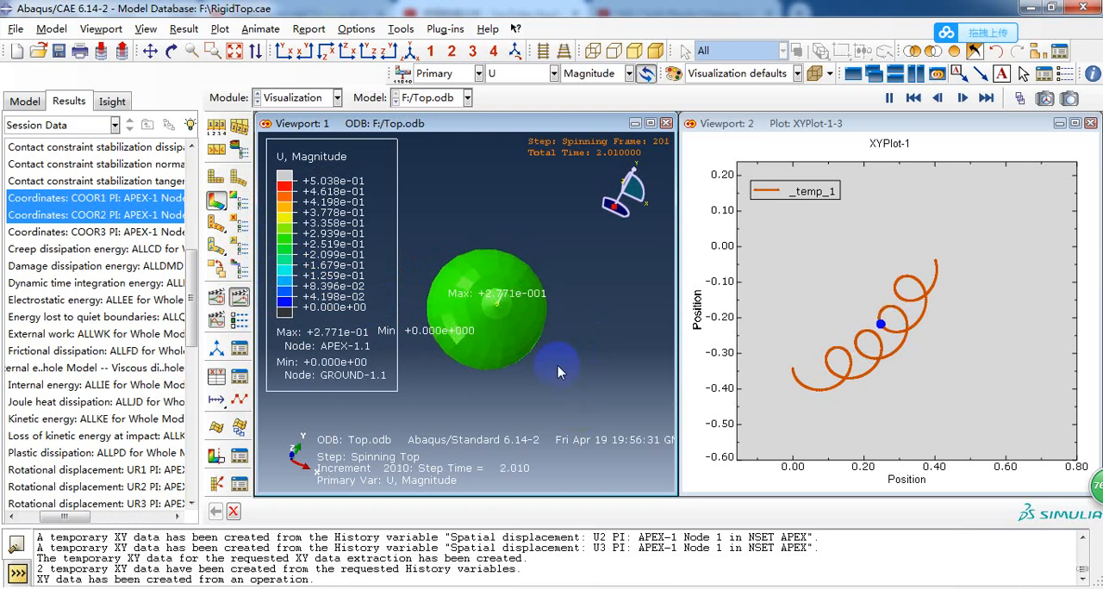